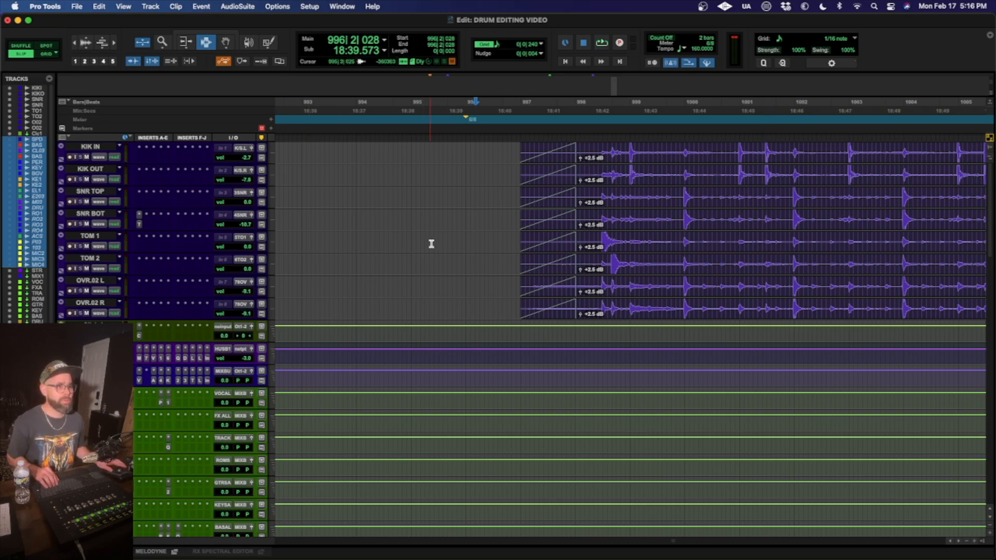
- Play back the drum tracks from the start of their clips at around bar 997
left_click(544, 238)
key("space")
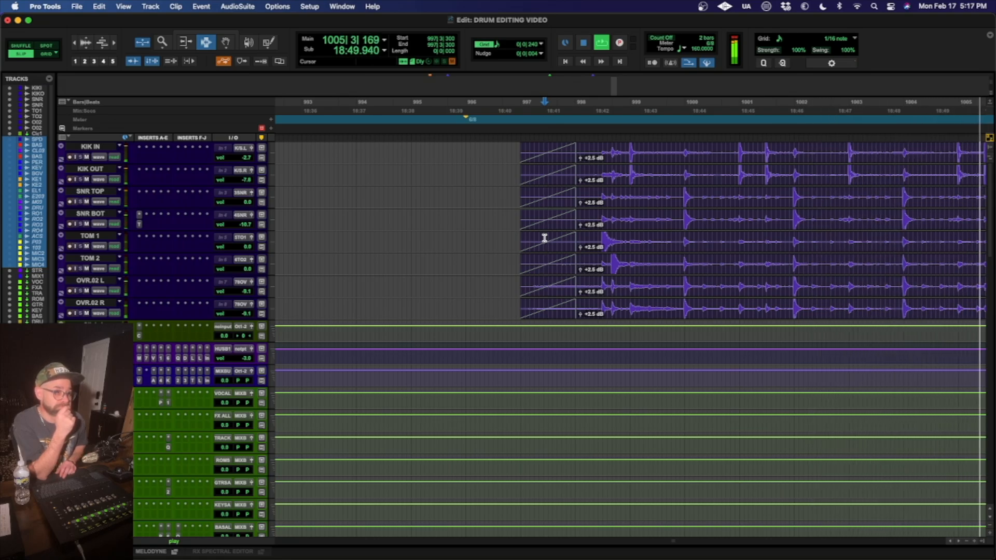
key("space")
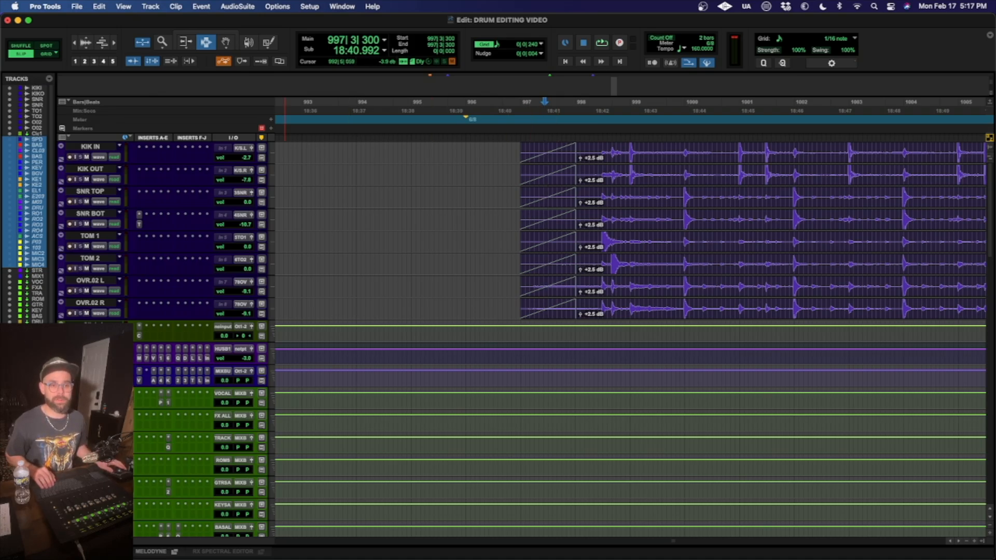
- Create a Mix/Edit group named DRUM EDITING containing the tracks from KIK IN through OVR.02 R
left_click(85, 303)
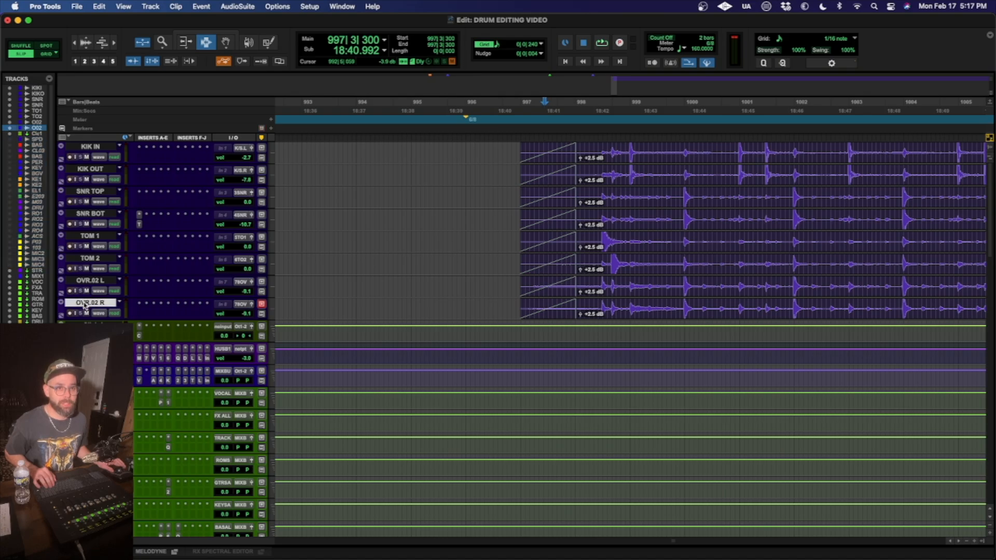
left_click(98, 150, "shift")
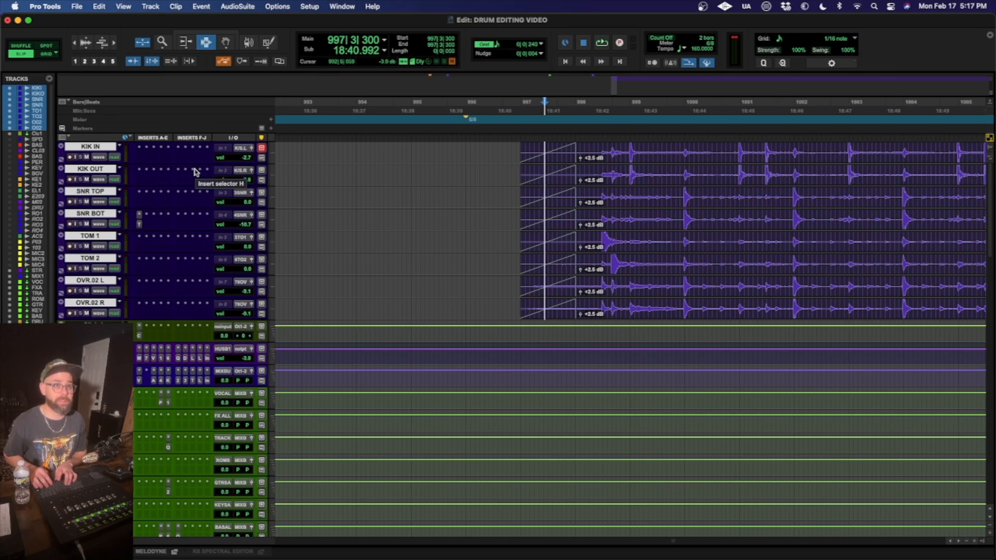
key("super+g")
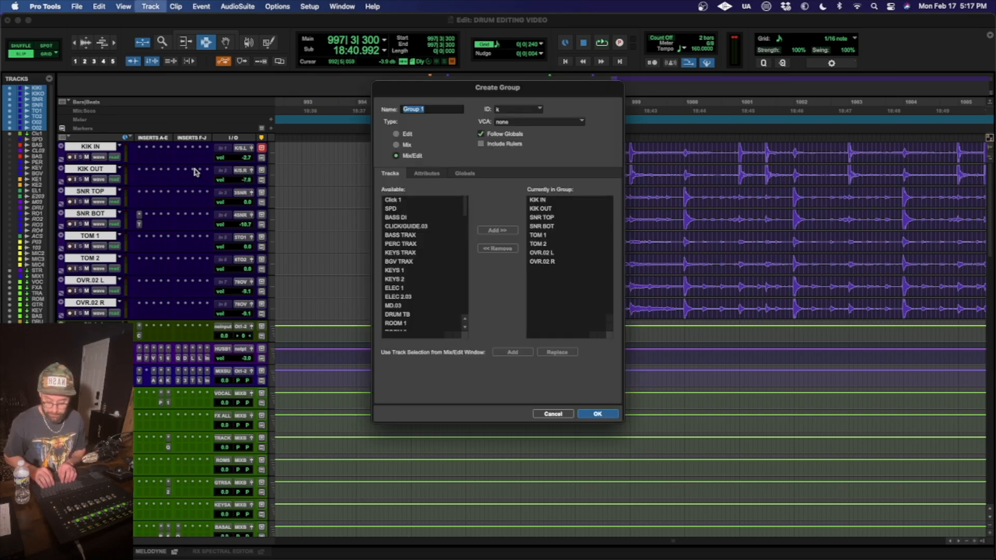
type("dru")
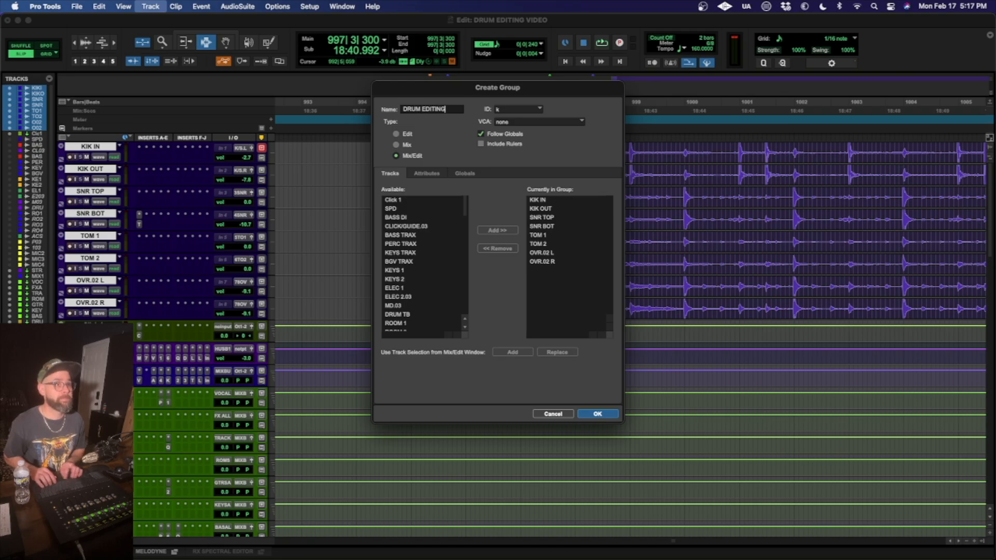
key("Return")
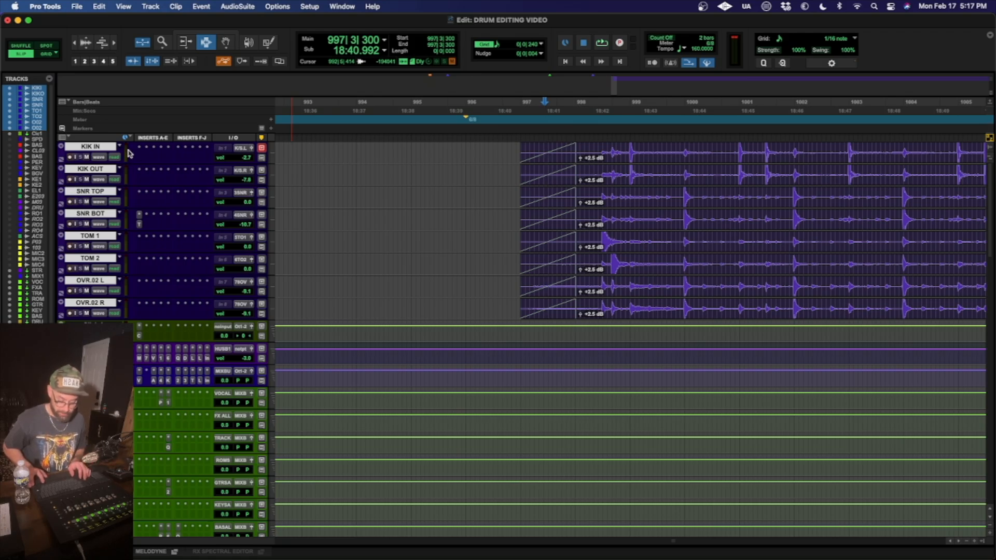
- Duplicate the playlists of all grouped drum tracks and switch back to the original KIK IN playlist
key("ctrl+backslash")
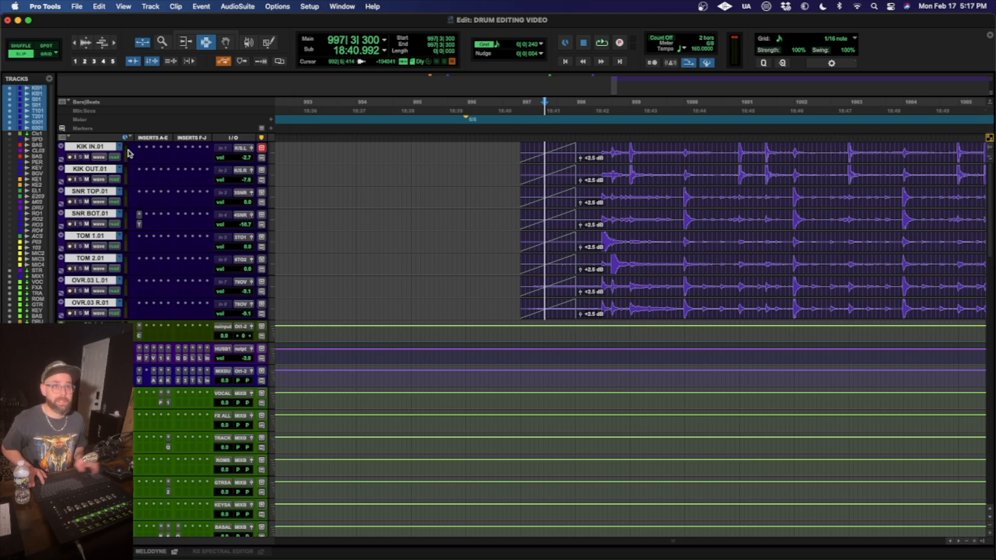
left_click(120, 149)
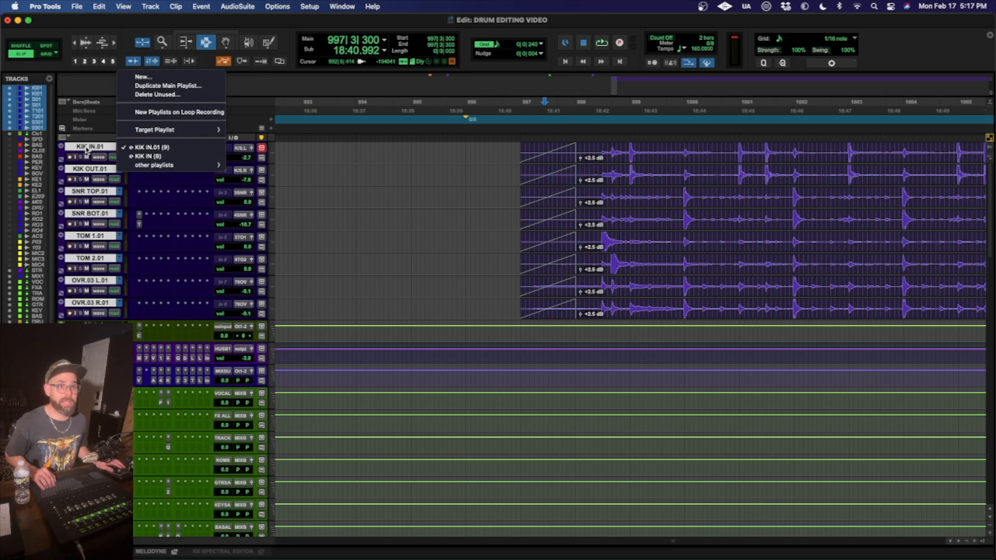
left_click(147, 156)
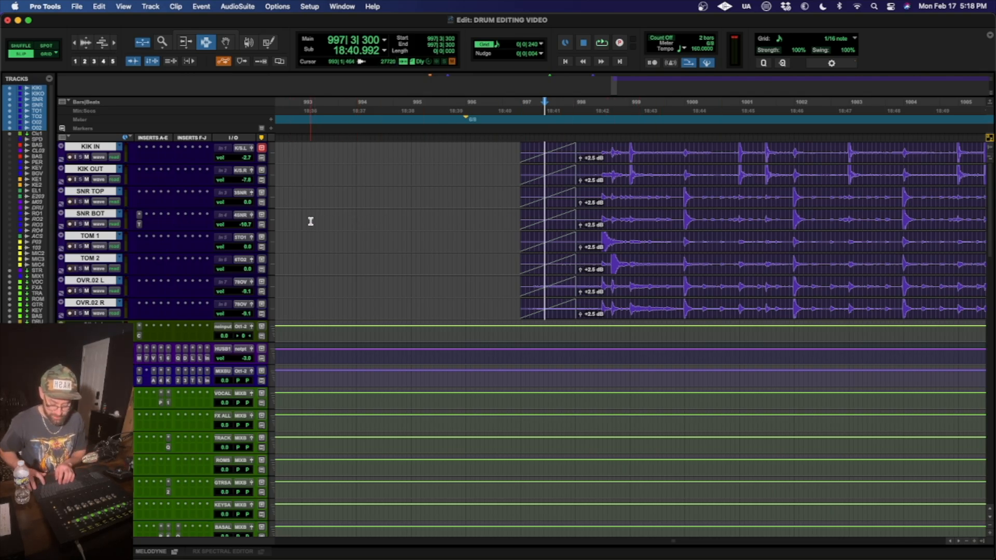
- Increase the heights of the KIK IN and SNR TOP tracks to enlarge their waveforms
left_click(633, 161)
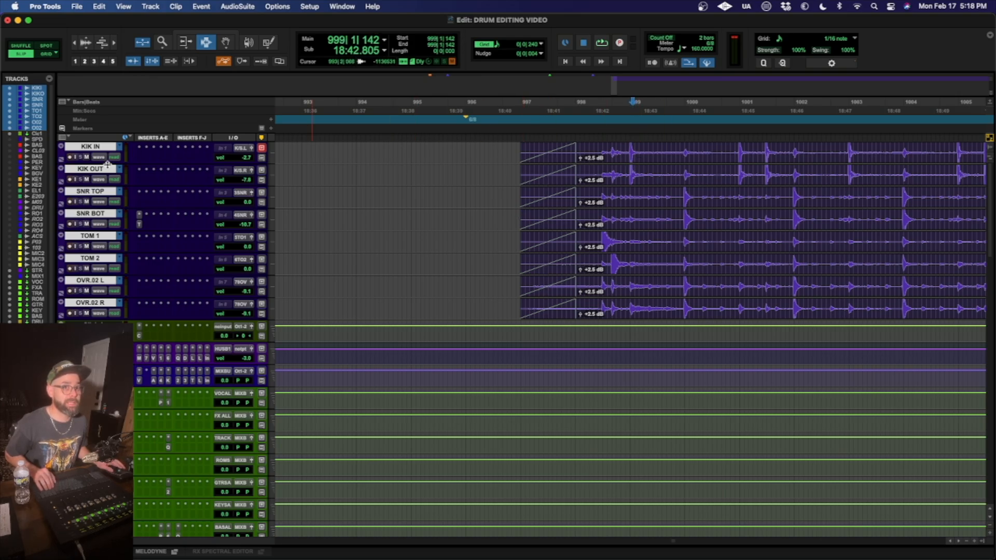
left_click_drag(108, 164, 106, 192)
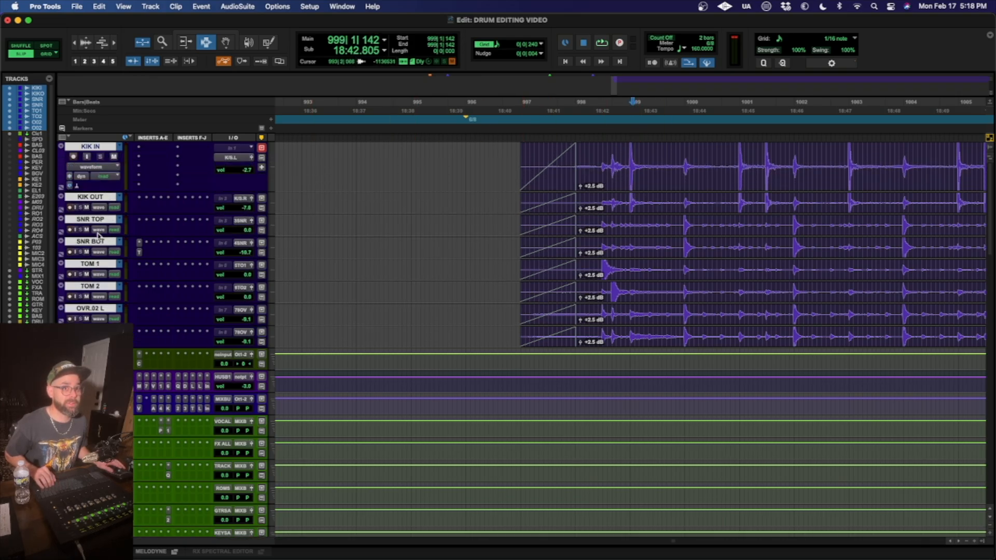
left_click_drag(98, 236, 98, 313)
scroll(696, 267, "right", 2)
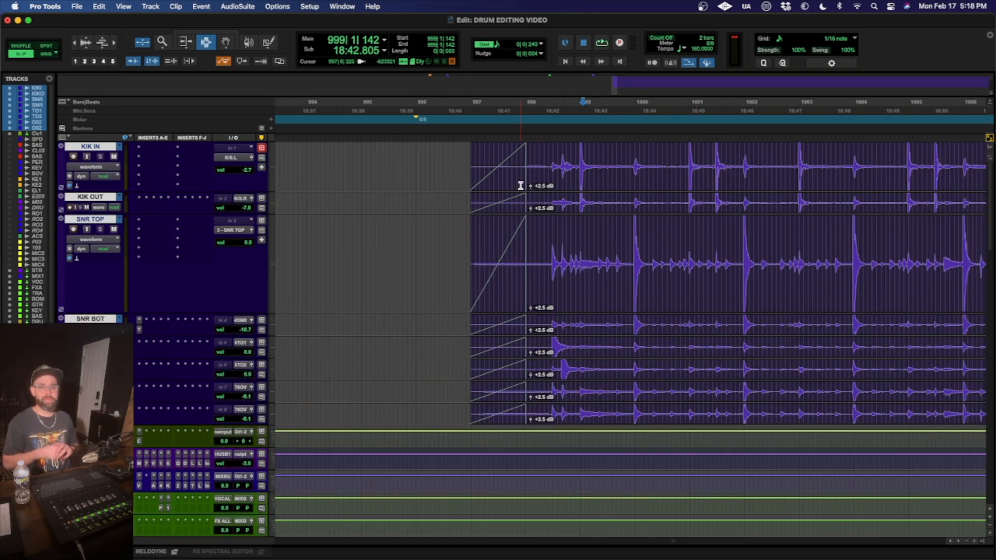
- Select the full KIK IN and SNR TOP clips together and open Beat Detective
double_click(608, 164)
double_click(618, 274, "shift")
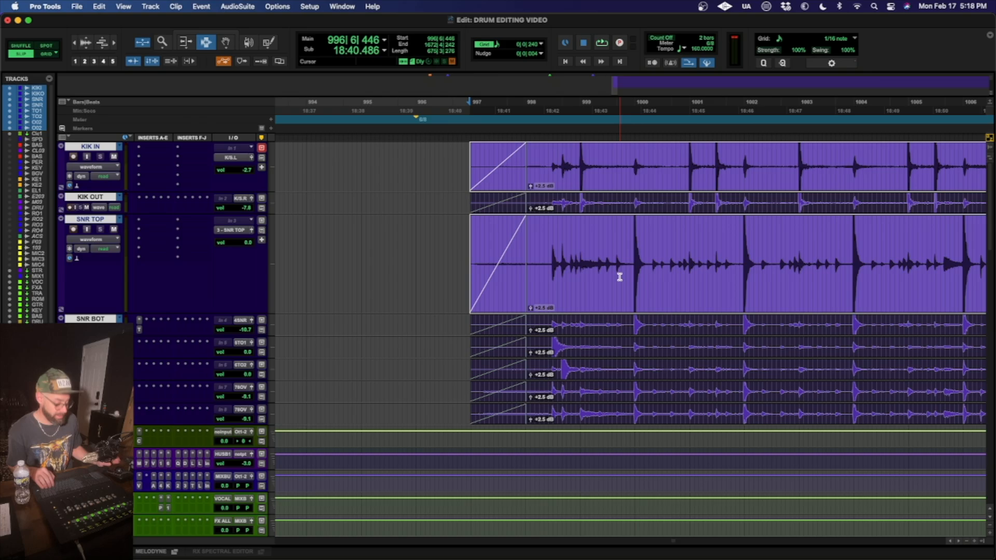
key("ctrl+alt+=")
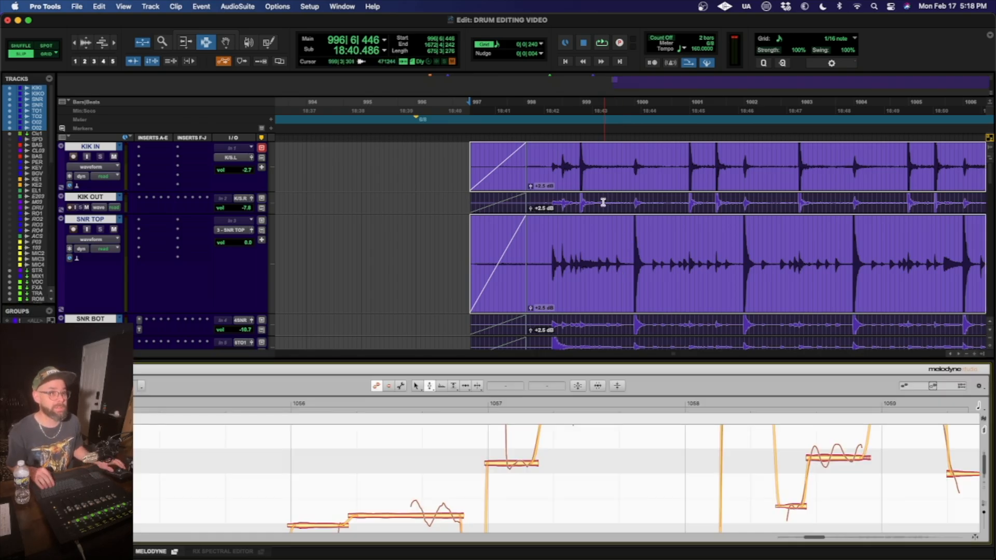
left_click(175, 551)
key("super+8")
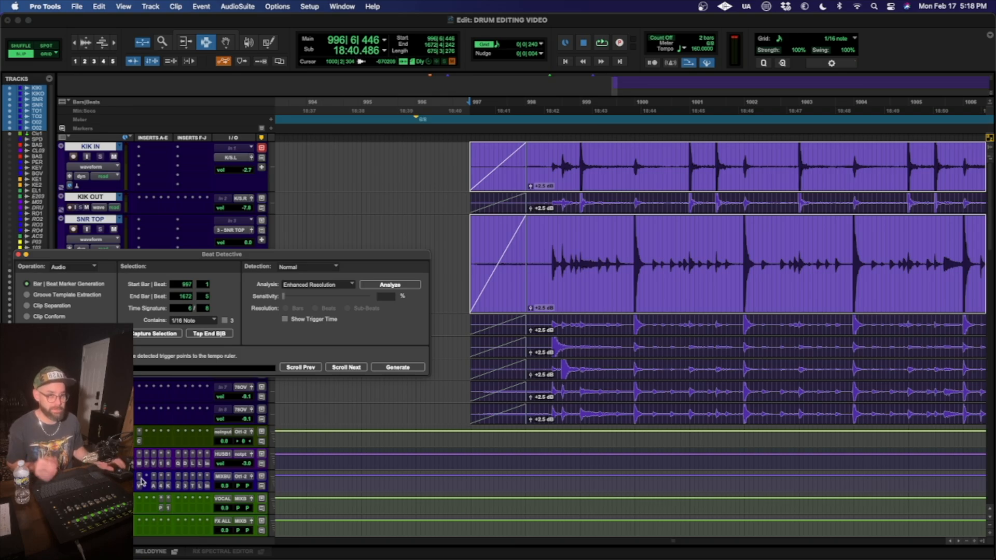
- Analyze the selected kick and snare clips with Low Emphasis analysis
left_click(312, 285)
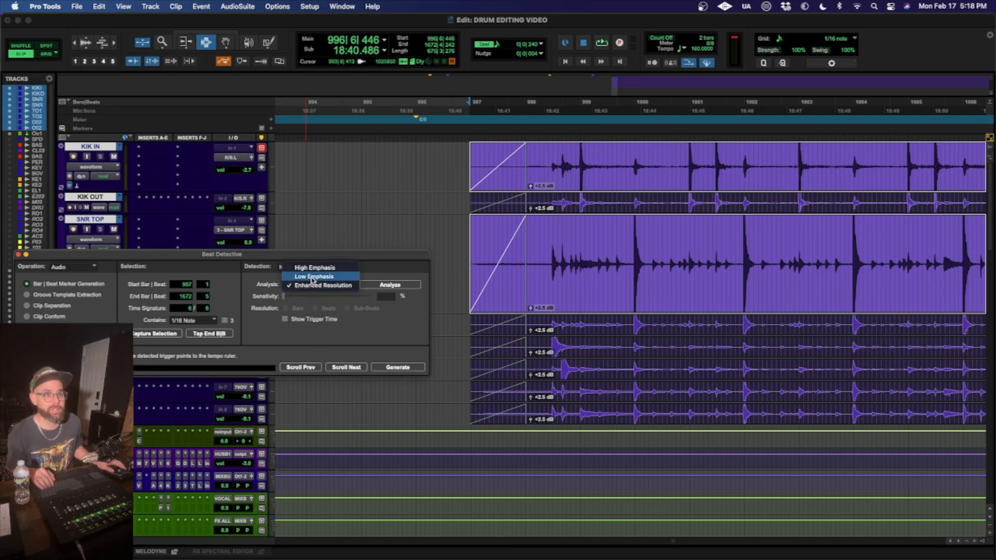
left_click(312, 280)
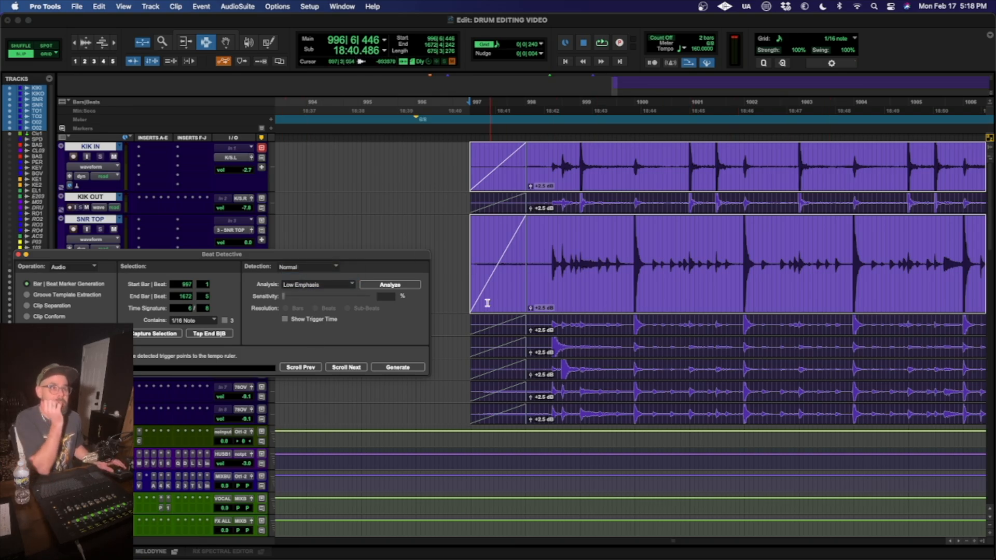
left_click(366, 286)
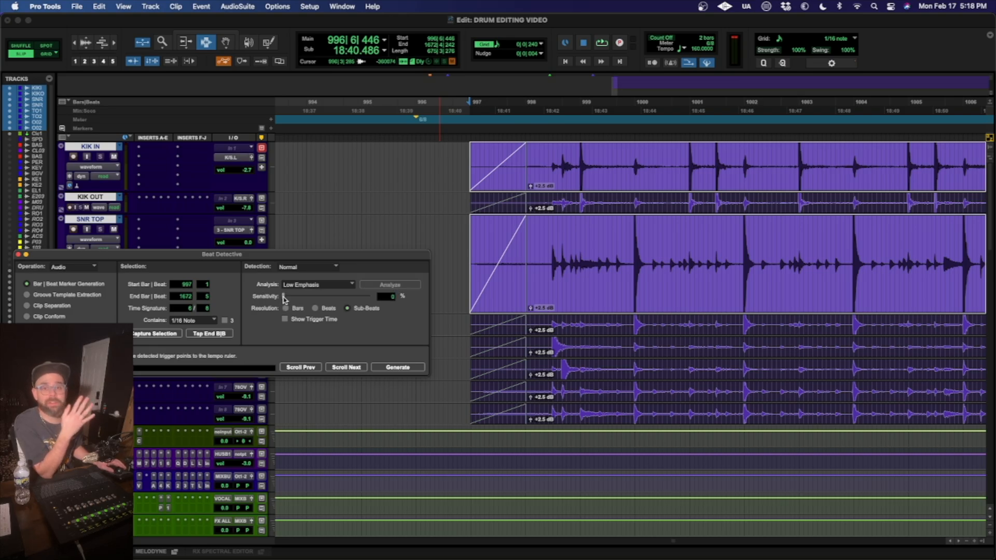
- Set the detection sensitivity to 19% and switch the Beat Detective operation to Clip Separation
left_click_drag(283, 299, 405, 302)
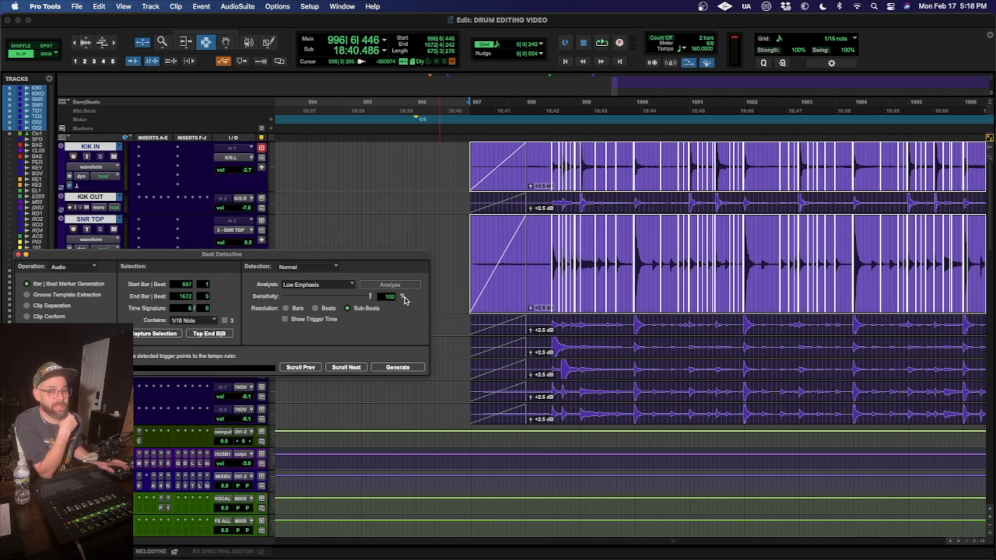
left_click_drag(375, 299, 299, 297)
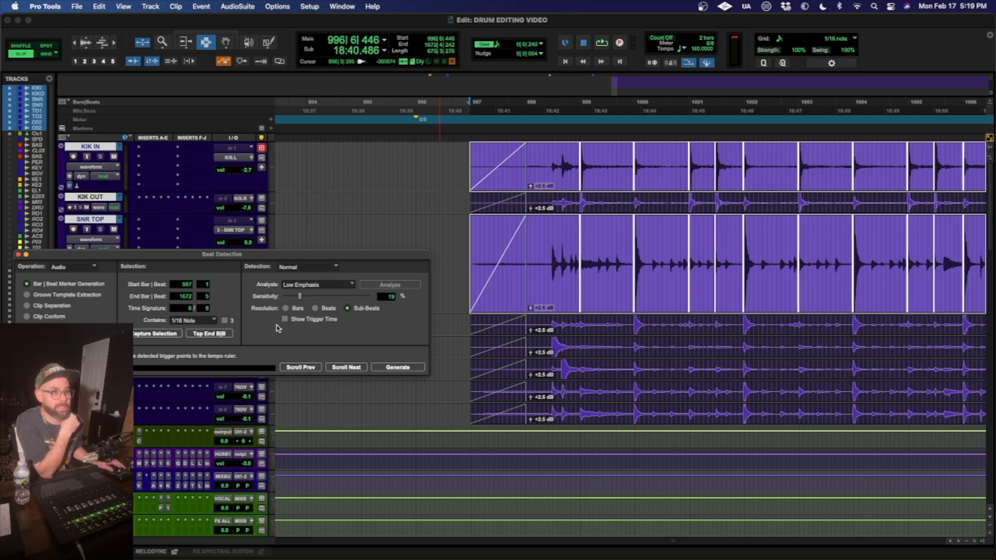
left_click(26, 306)
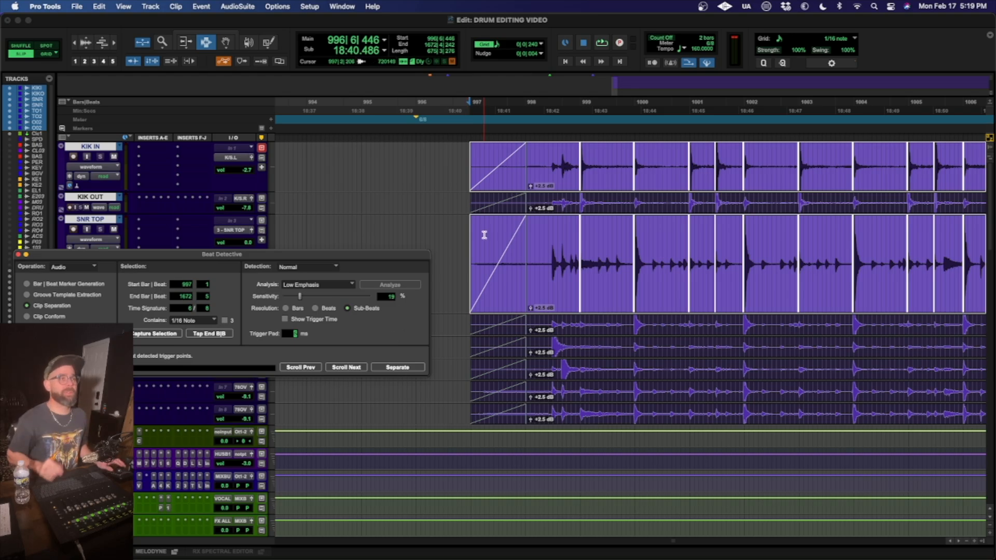
- Examine at sample level how the trigger on the first kick hit at bar 999 lines up with its transient
key("t")
key("t")
key("t")
key("t")
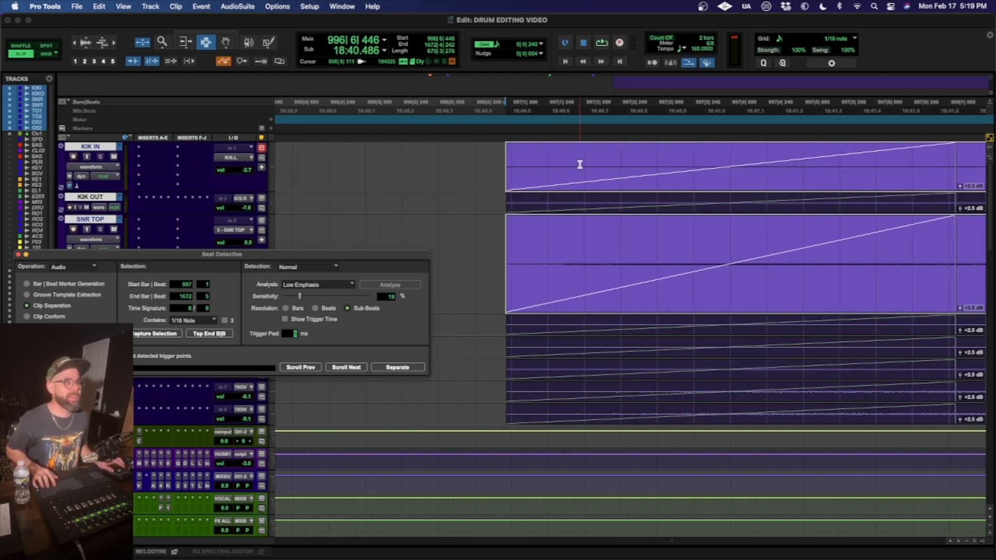
key("t")
key("t")
key("t")
key("t")
key("t")
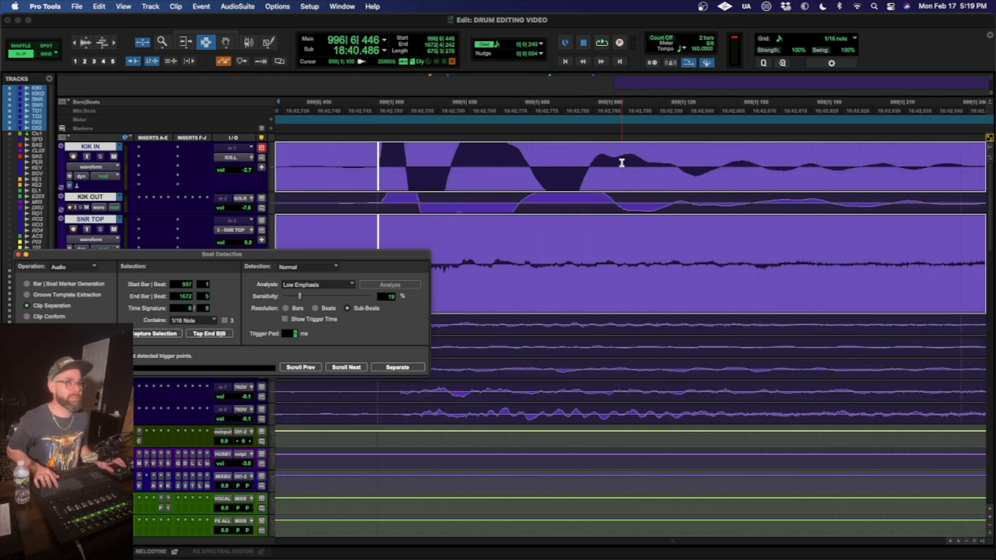
key("t")
key("t")
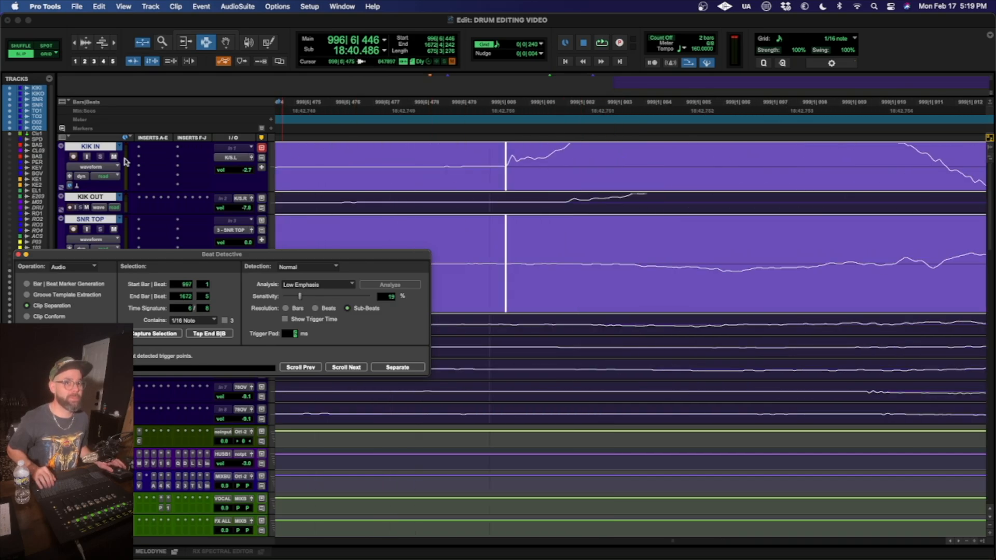
key("t")
key("t")
scroll(531, 195, "left", 4)
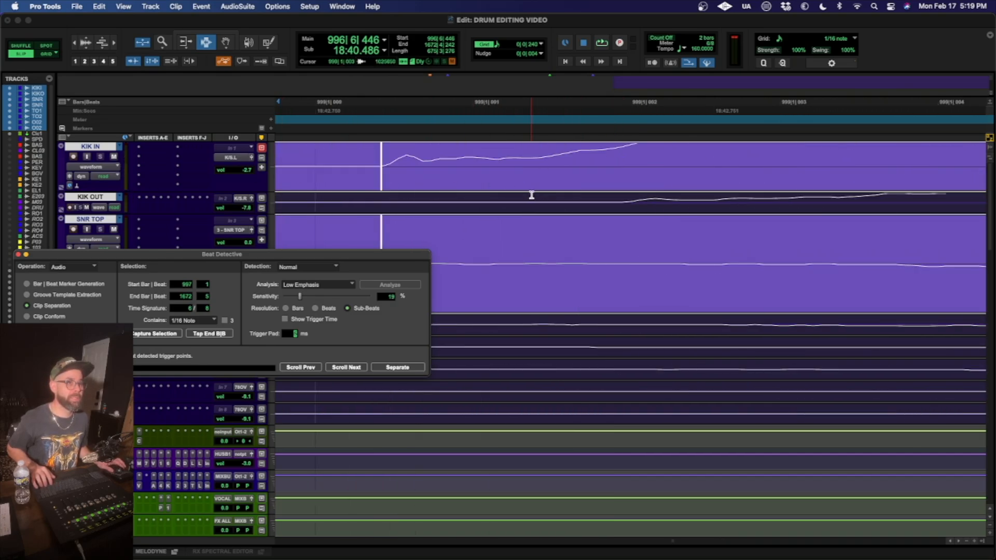
key("super+alt+]")
key("super+alt+]")
key("super+alt+]")
key("super+alt+[")
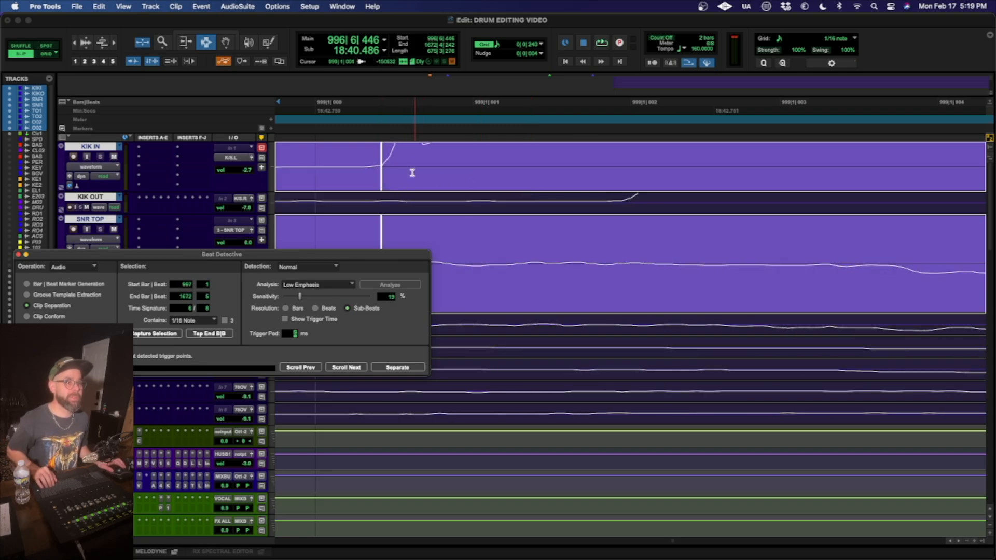
- Check the next two triggers and move the one near 1000|6|458 slightly earlier, onto the kick transient's start
left_click(346, 367)
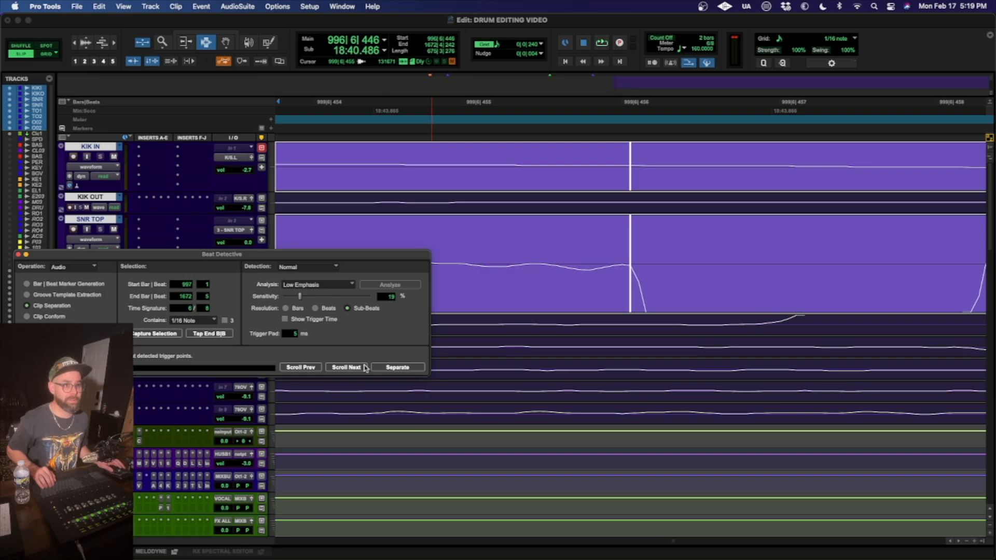
left_click(346, 368)
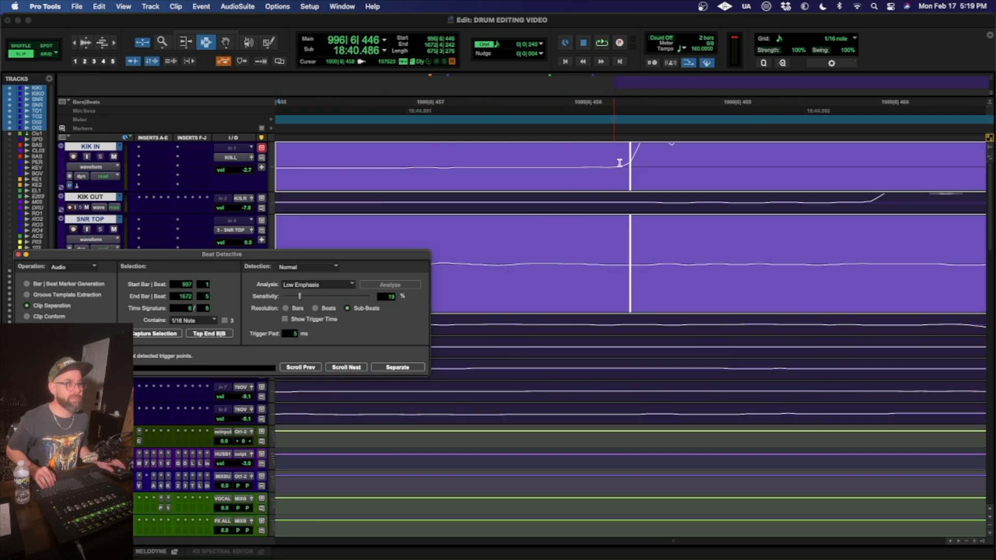
key("F8")
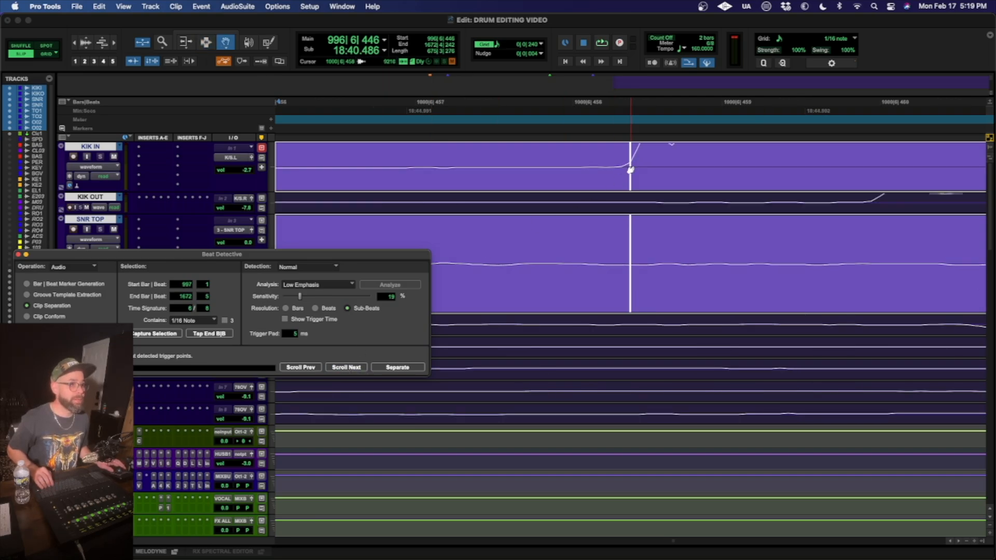
left_click_drag(631, 169, 621, 174)
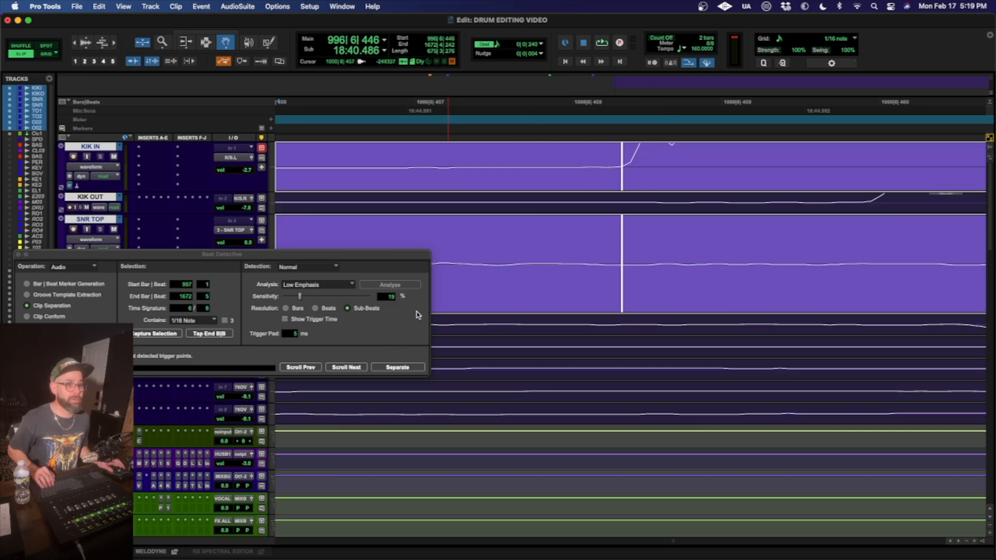
- Find the trigger near 1001|3|422 and move it later, onto the start of the kick transient at about 1001|3|425
left_click(334, 368)
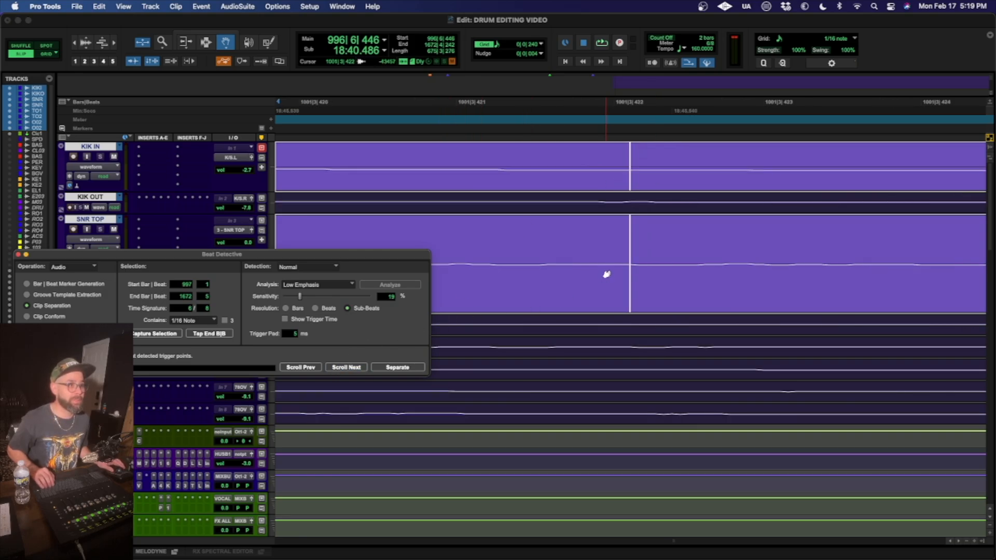
scroll(629, 184, "down", 4)
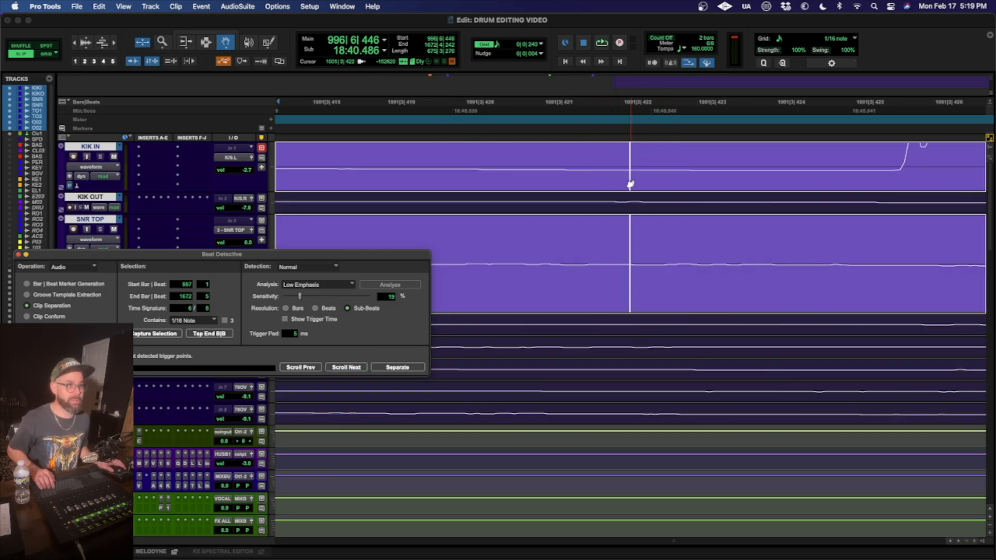
scroll(706, 188, "right", 2)
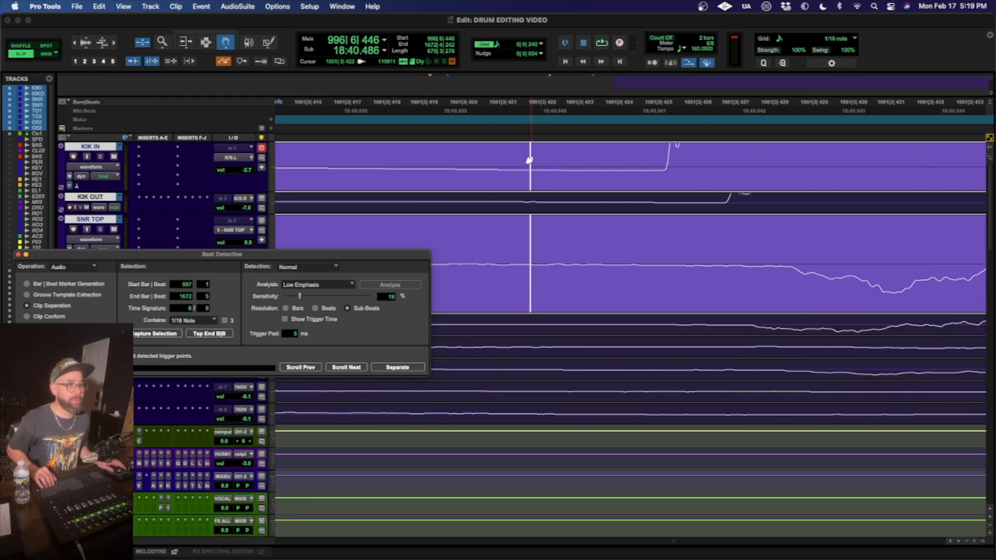
left_click_drag(529, 160, 615, 180)
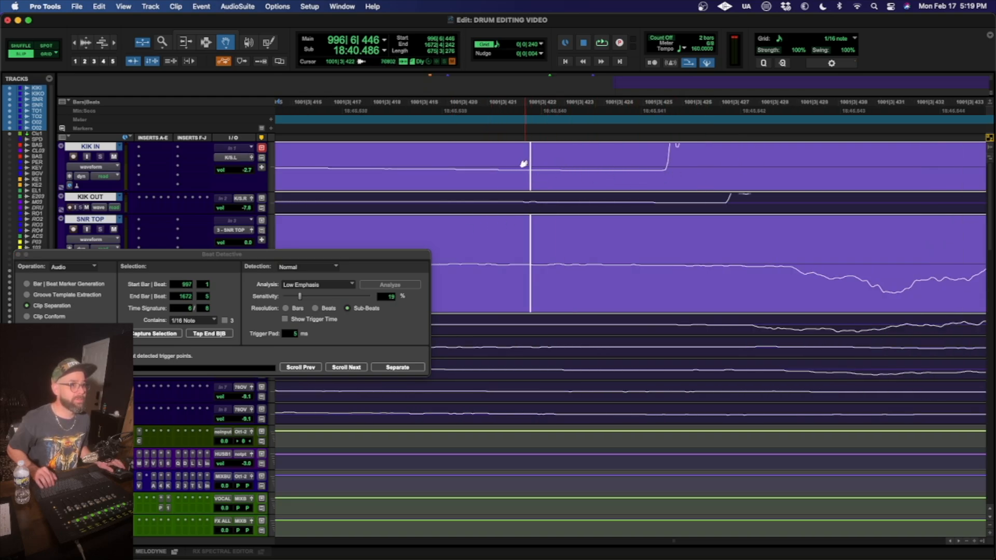
left_click_drag(530, 159, 664, 182)
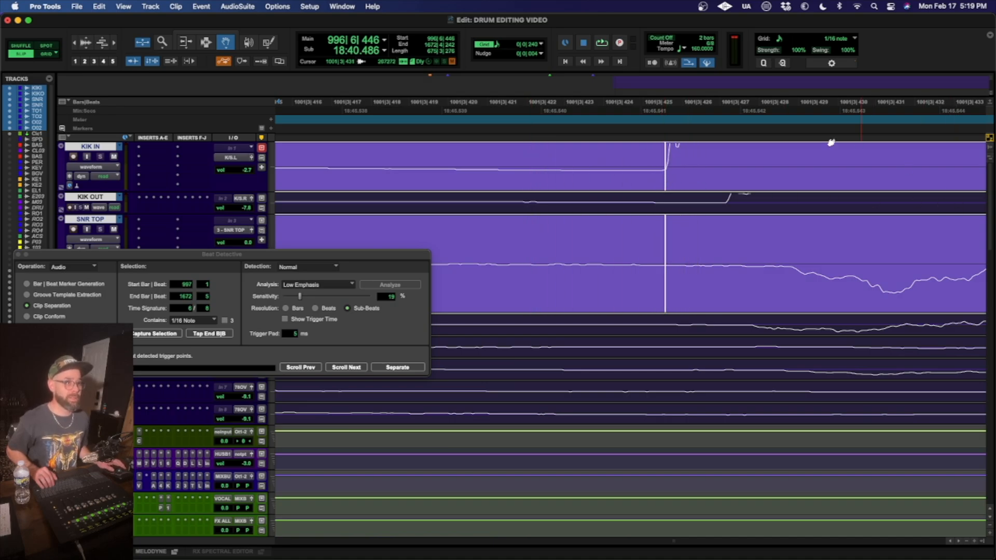
- Go to the trigger near 1001|6|450 and move it slightly earlier, onto the start of the snare transient
left_click(351, 366)
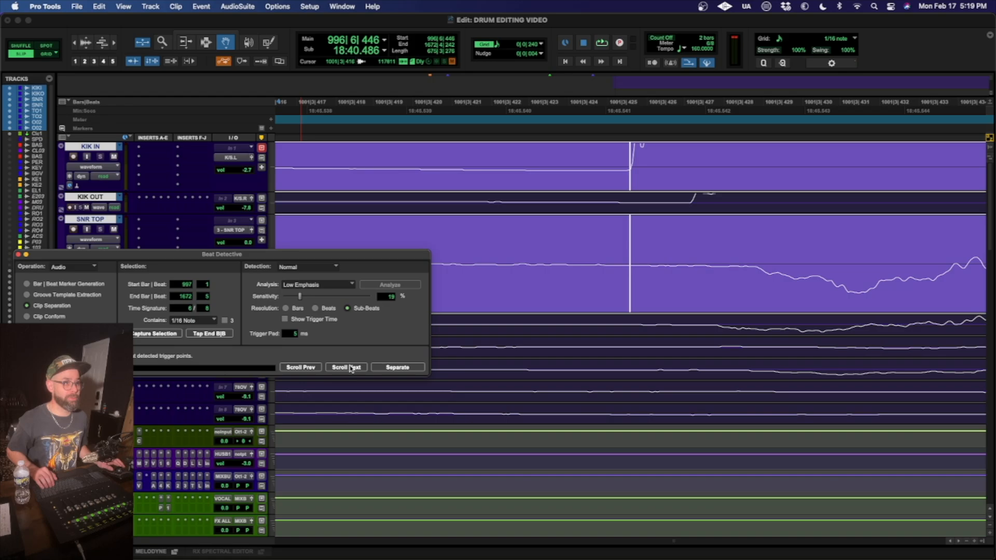
left_click(342, 368)
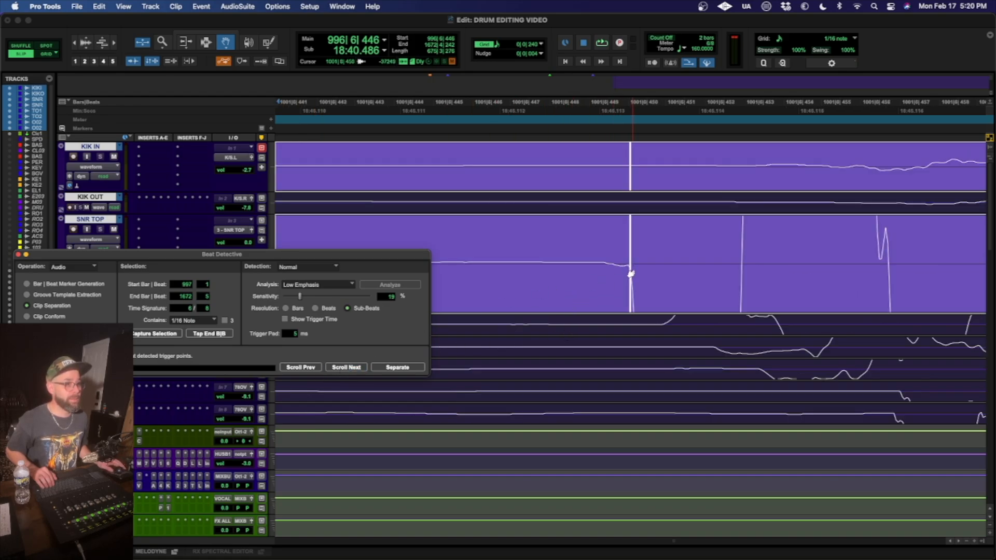
key("t")
key("t")
left_click_drag(629, 277, 622, 278)
- Check the next trigger near 1002|6|474 against its kick transient and review the triggers across the opening bars
left_click(346, 368)
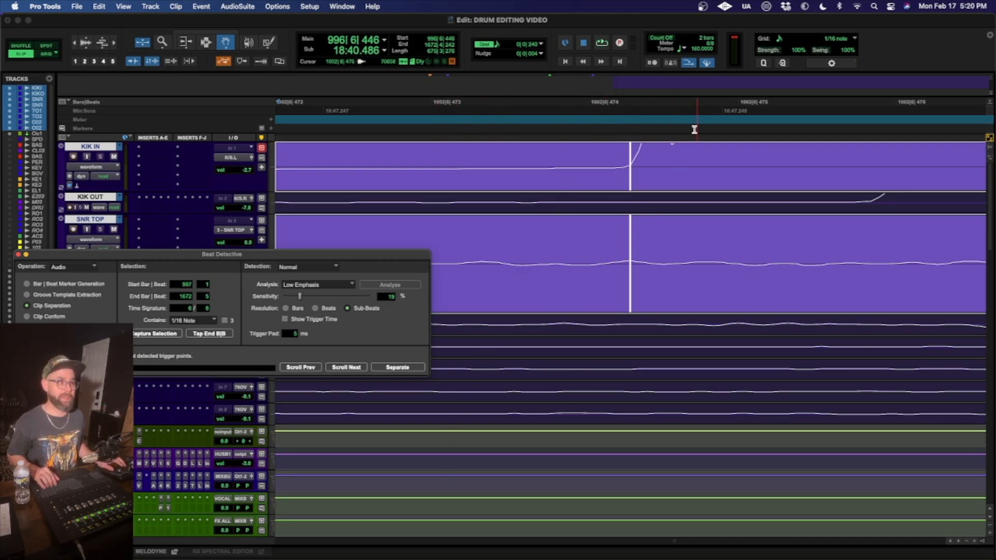
key("r")
key("r")
key("r")
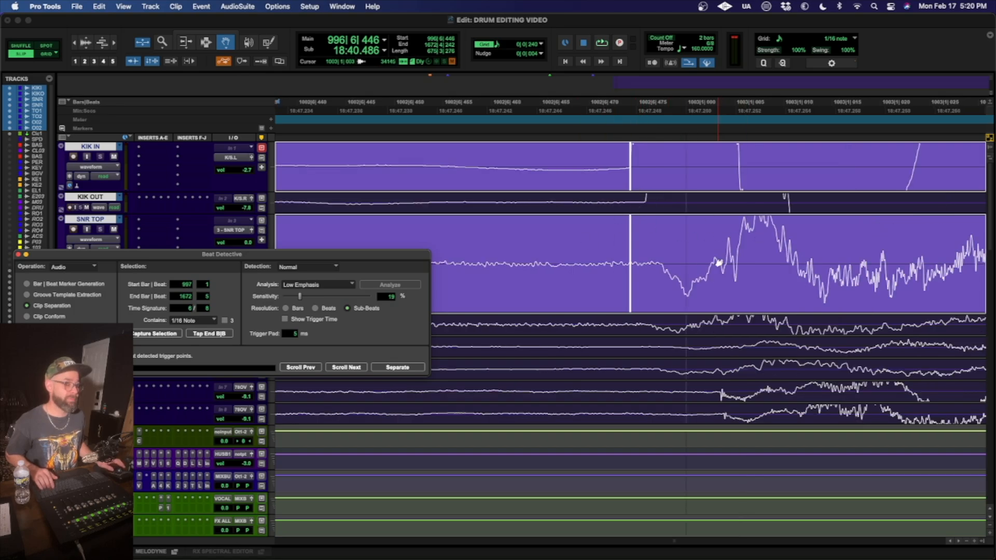
key("r")
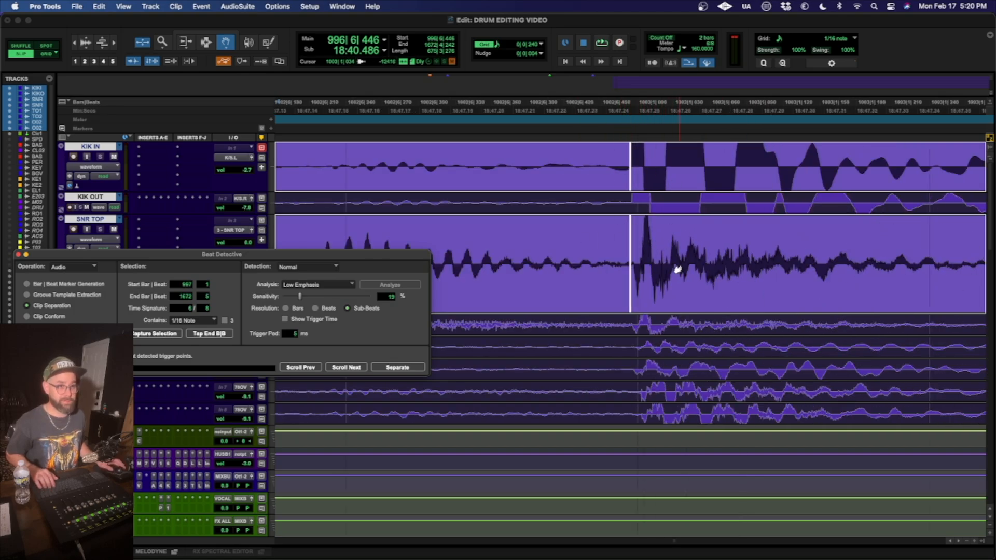
key("r")
key("r")
scroll(677, 269, "left", 3)
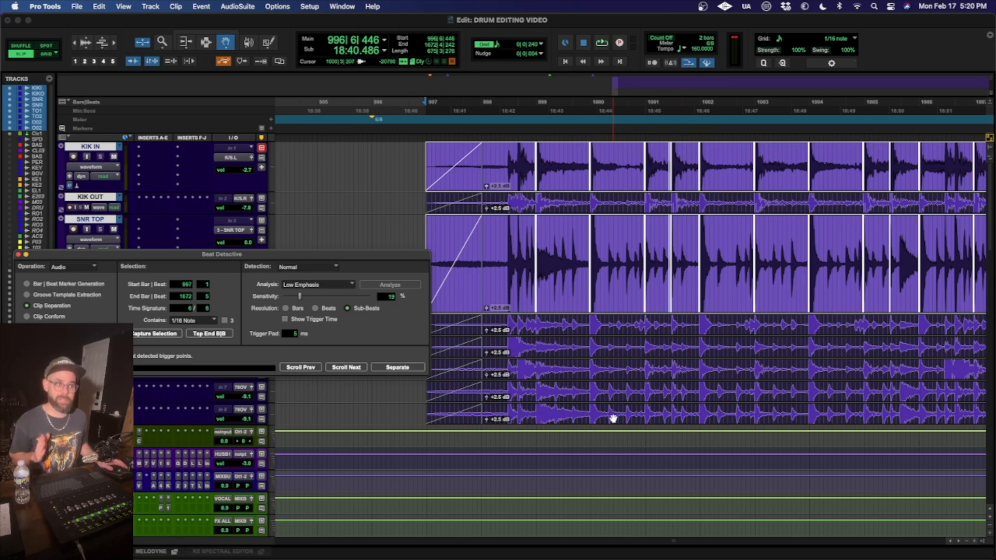
- Extend the selection to all drum tracks, separate the clips at the triggers, and conform them with Standard Clip Conform
left_click(395, 367)
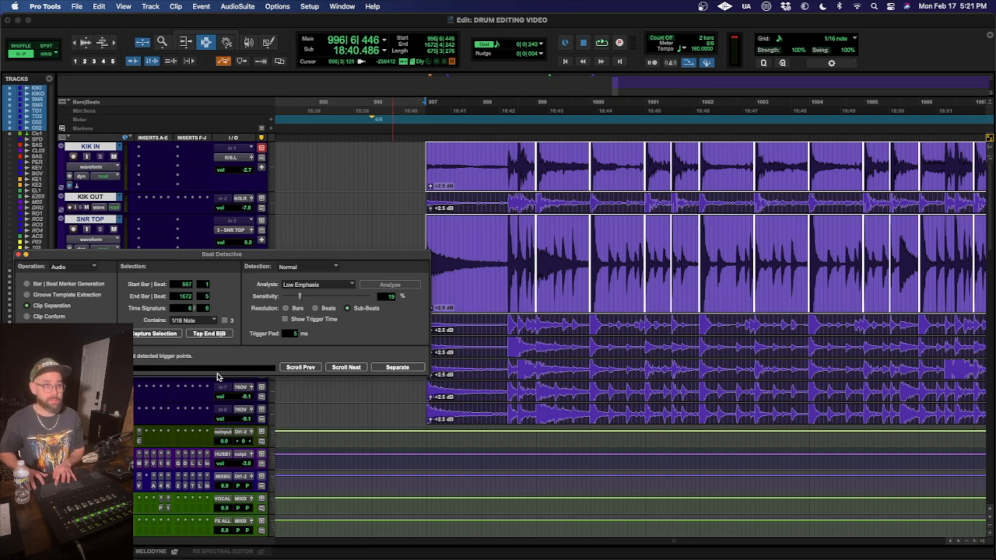
left_click(504, 333, "shift")
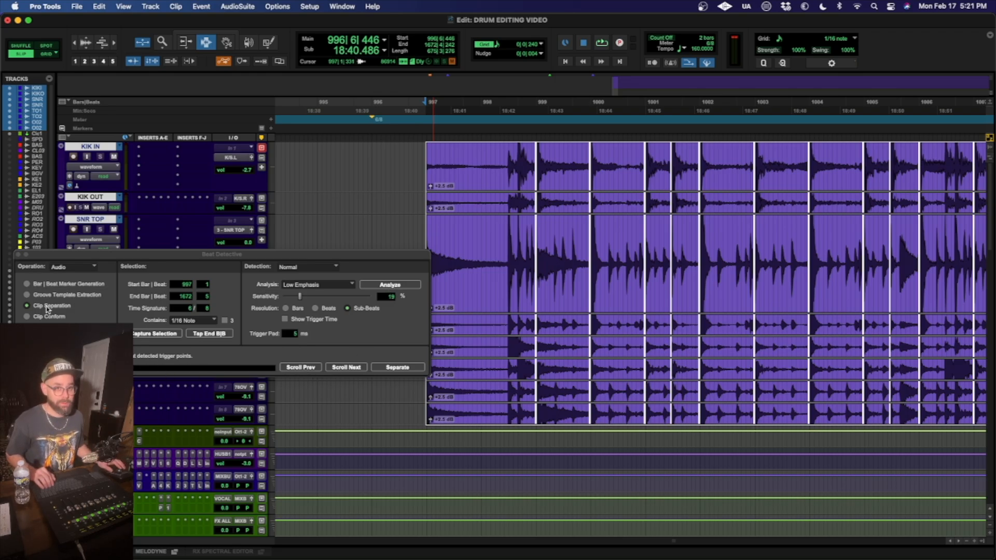
left_click(383, 367)
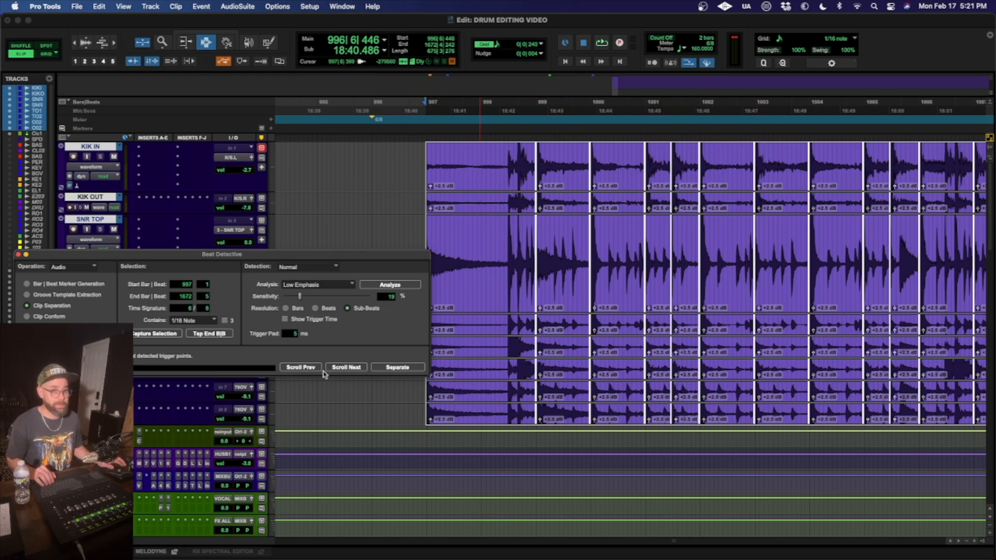
left_click(27, 316)
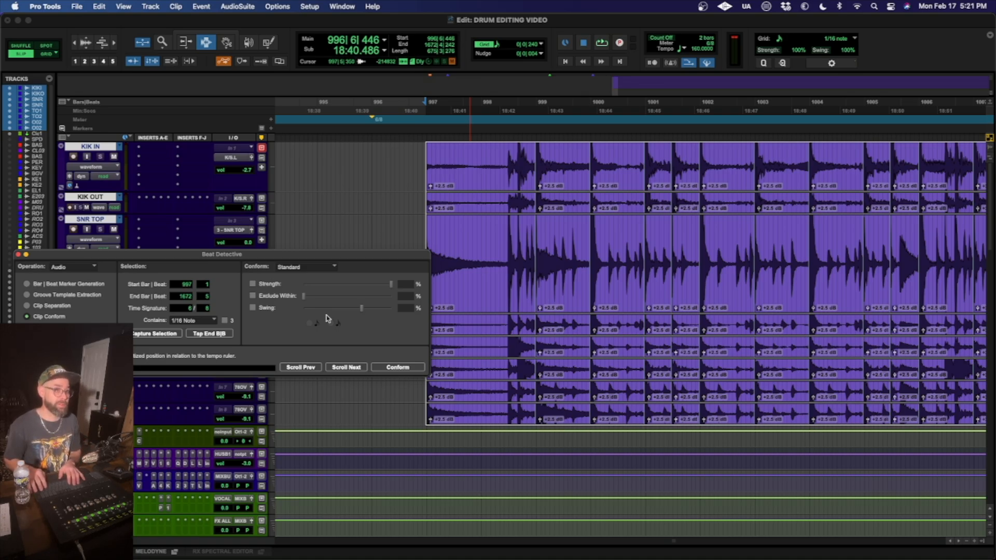
key("super+0")
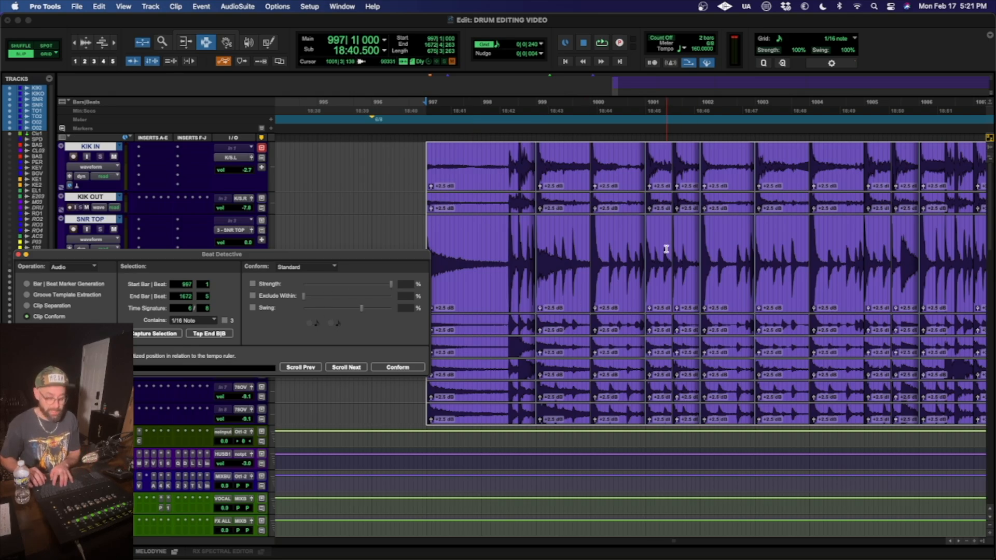
- Smooth the conformed drum clips with Fill Gaps, and apply batch fades with centered 5 ms equal-power crossfades
key("super+f")
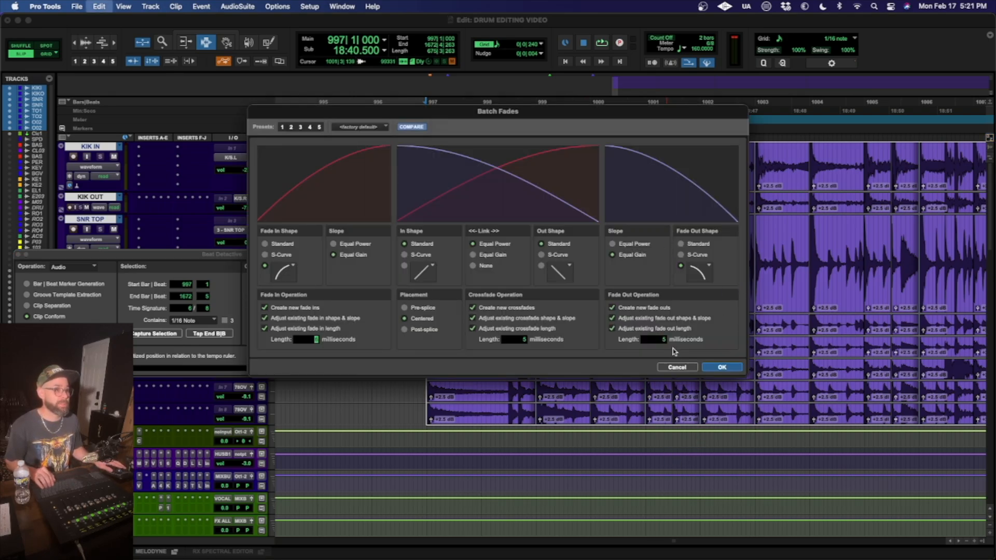
left_click(677, 368)
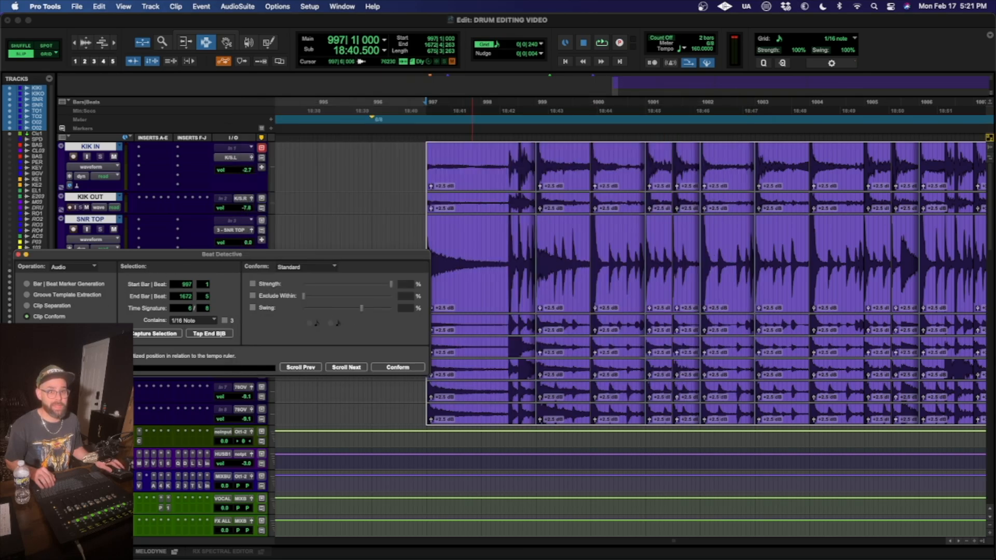
left_click(46, 327)
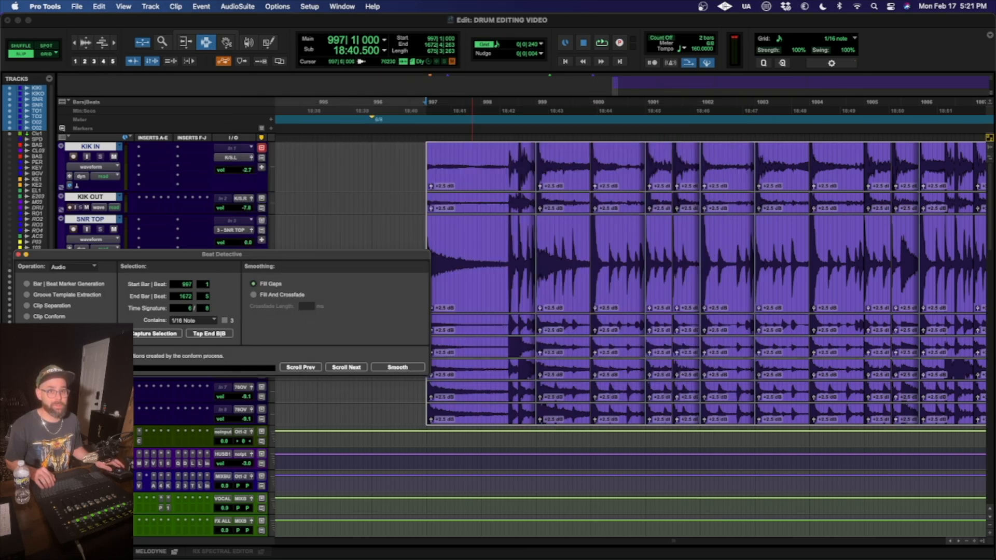
left_click(405, 369)
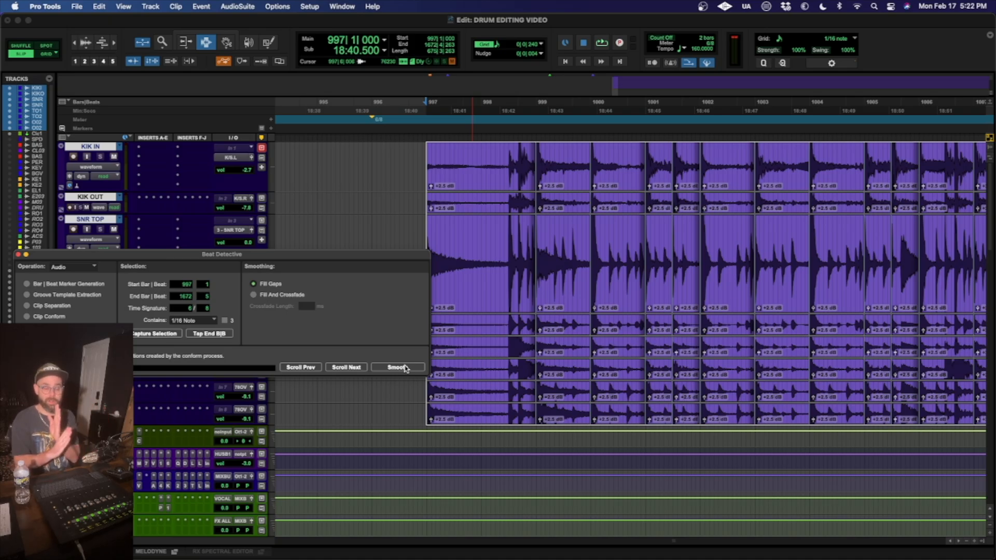
key("super+f")
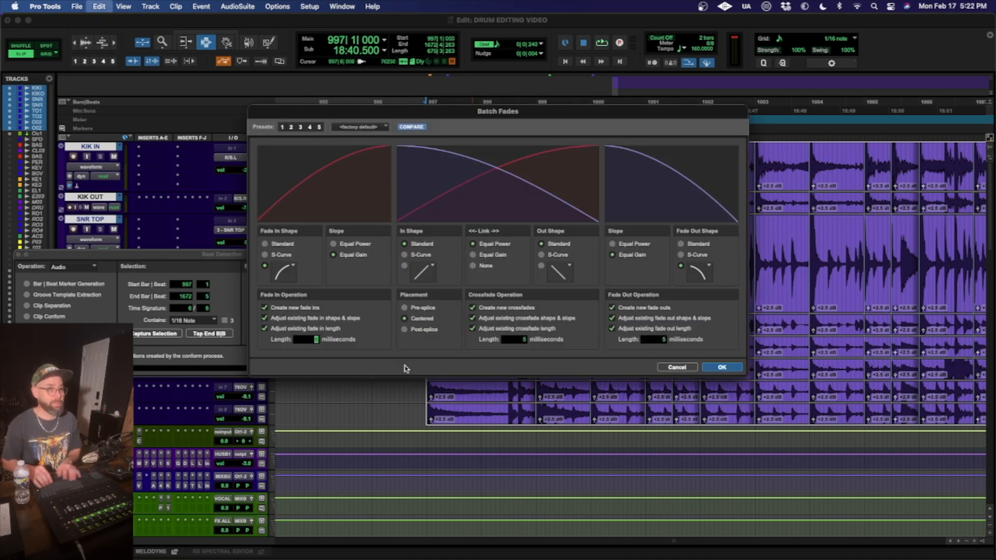
key("Return")
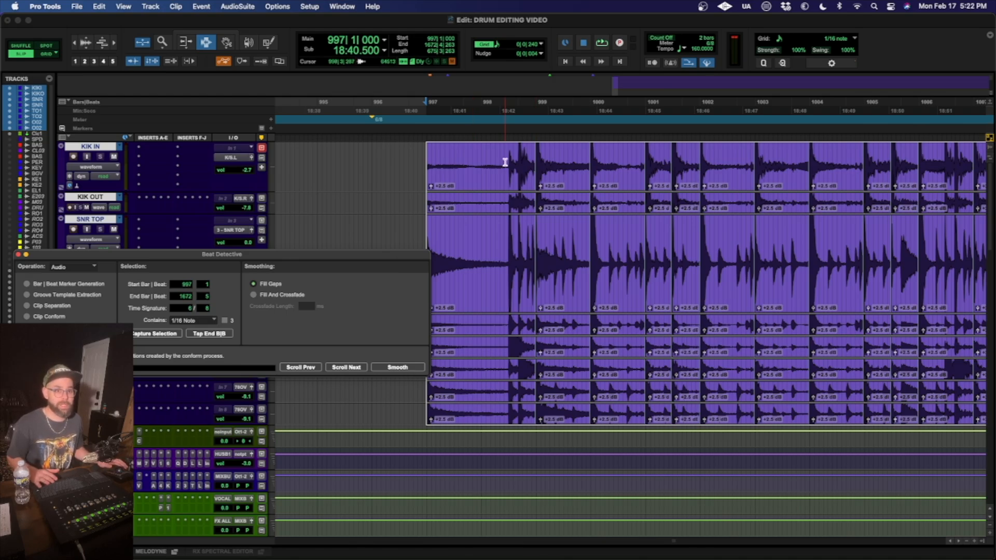
- Solo the drum VCA master in the mixer and return to the edit view
key("super+equal")
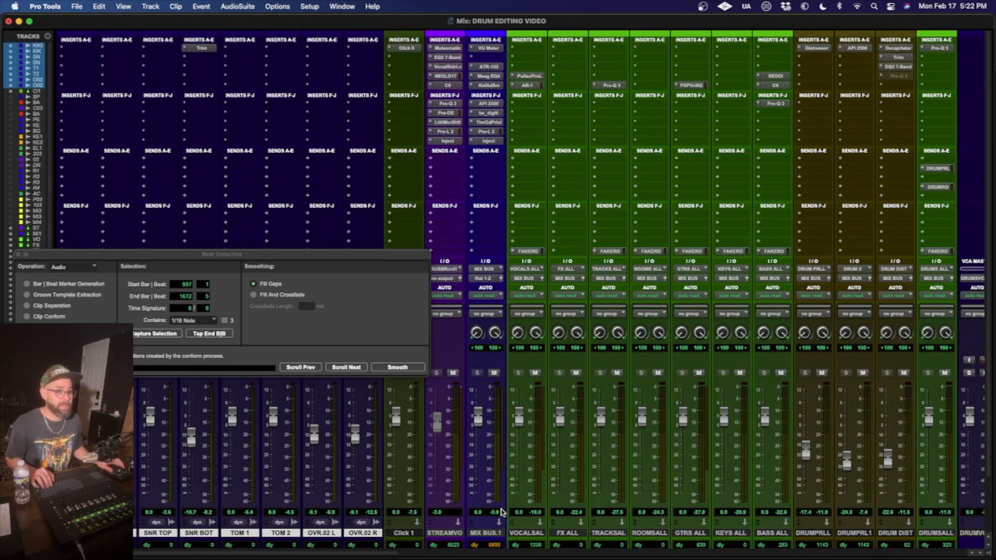
scroll(501, 513, "right", 5)
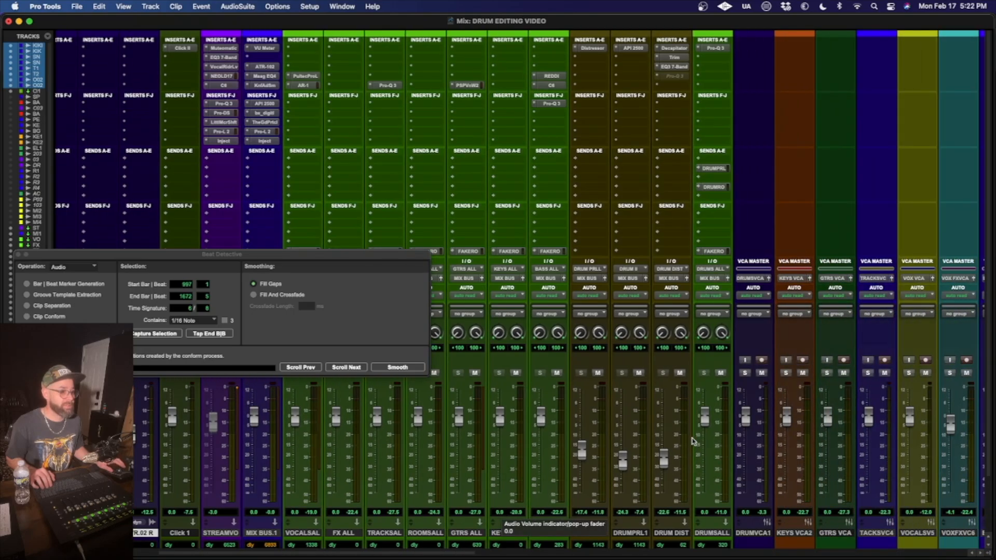
left_click(745, 373)
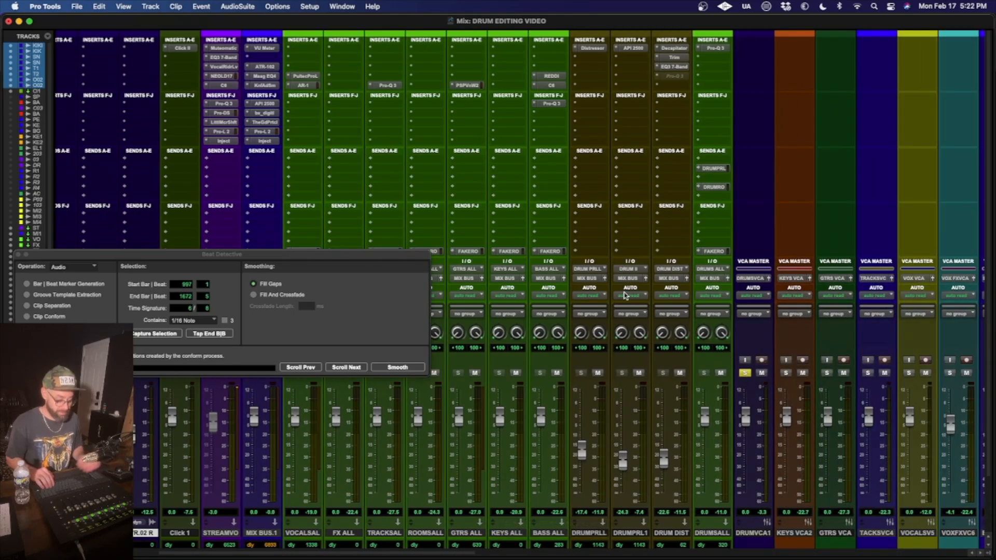
key("super+equal")
- Play back the edited drums from bar 997, and play another passage from about 1027|4
key("space")
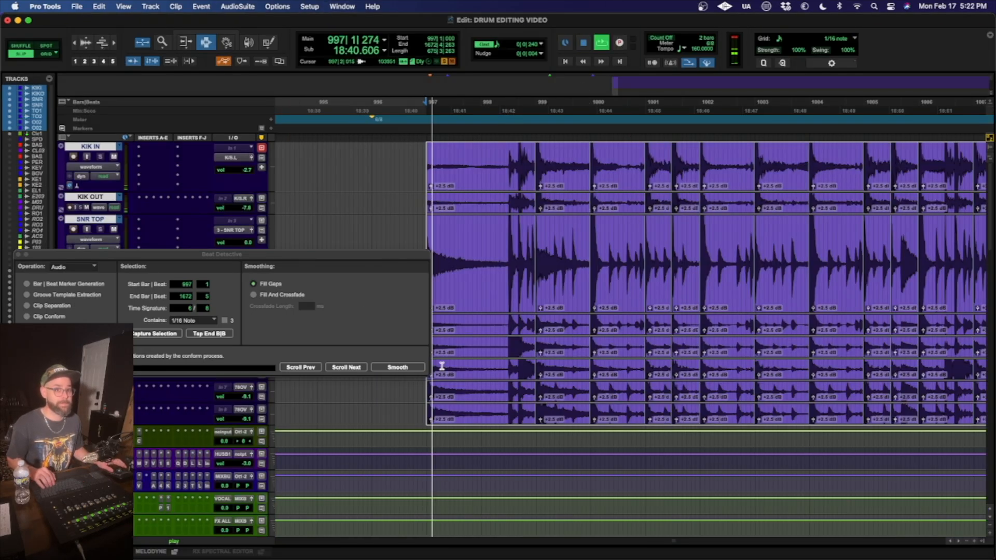
scroll(546, 331, "right", 3)
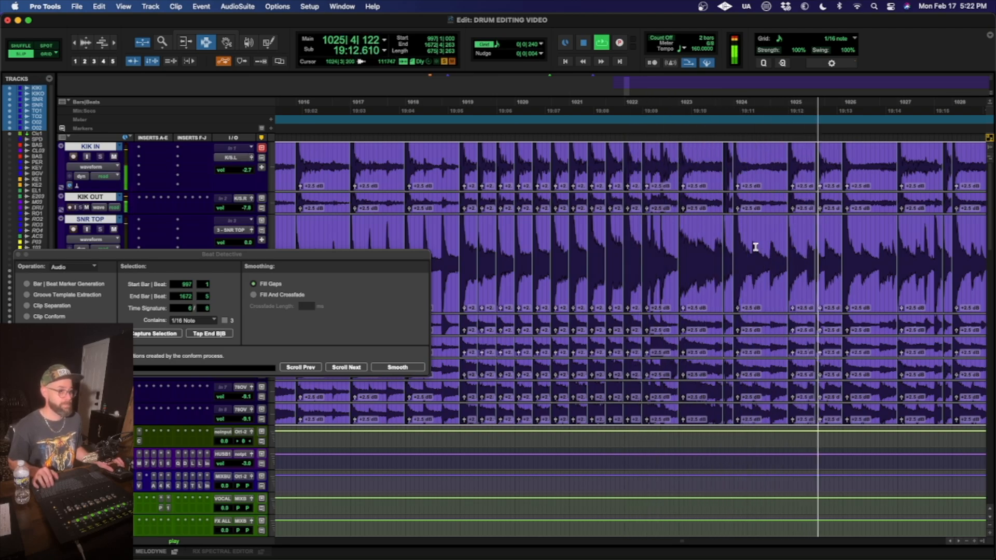
key("space")
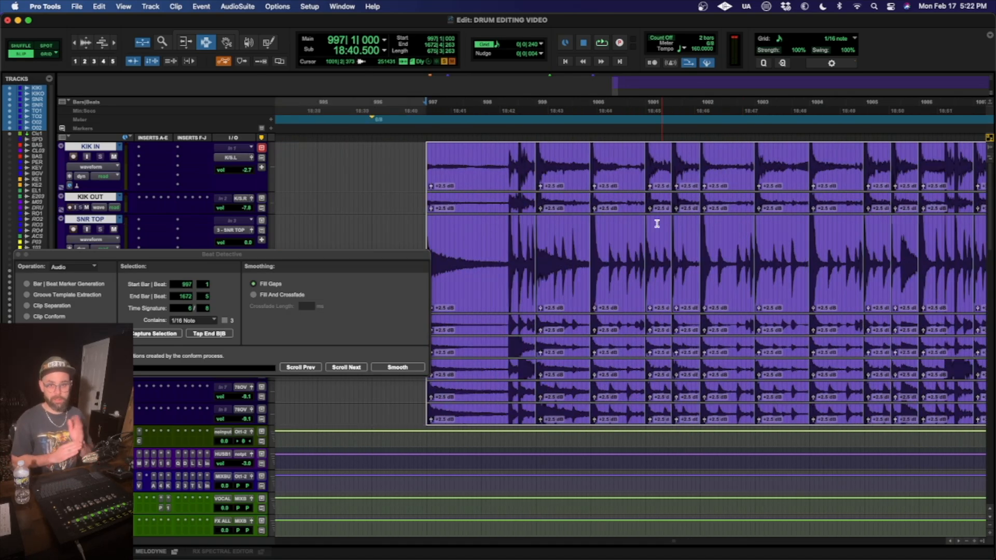
scroll(819, 256, "right", 10)
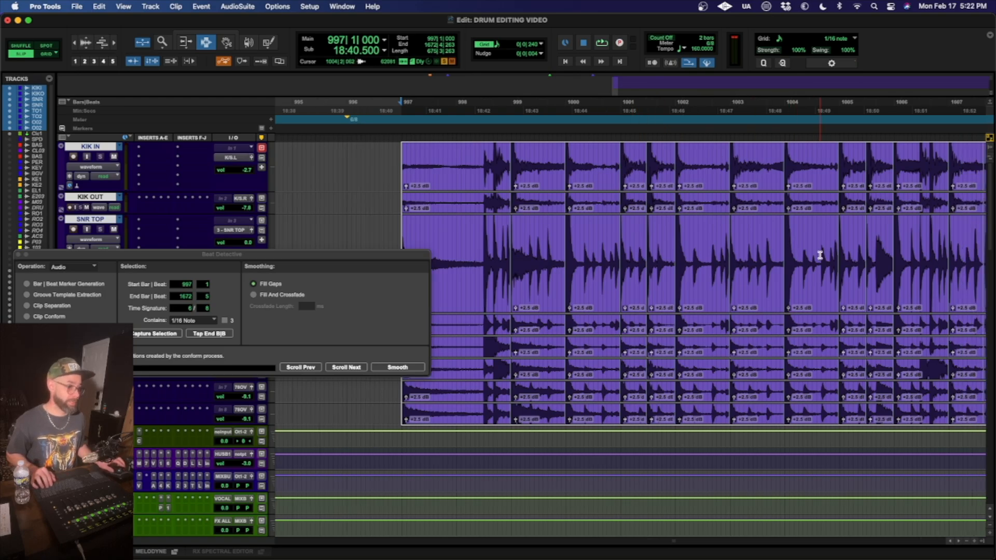
scroll(771, 285, "right", 6)
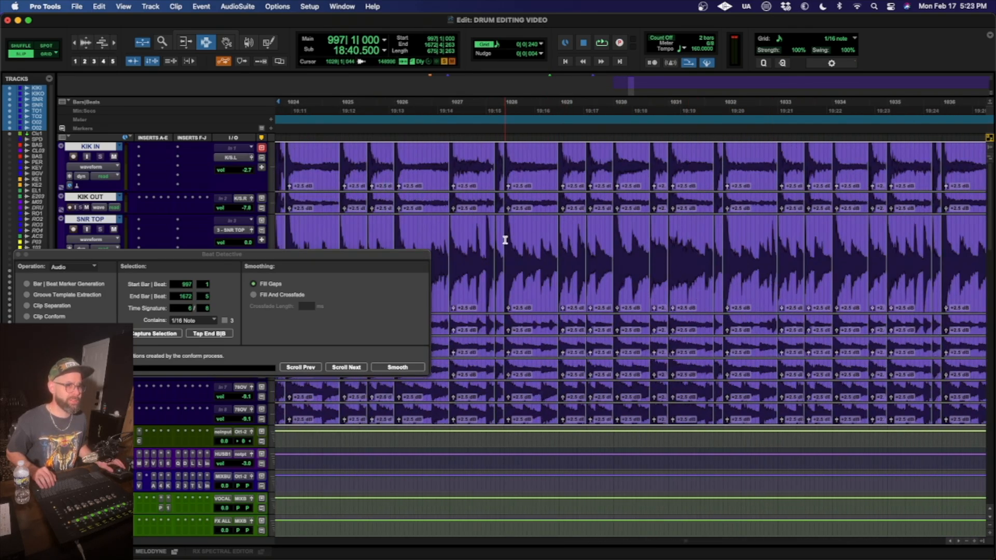
left_click(480, 238)
key("space")
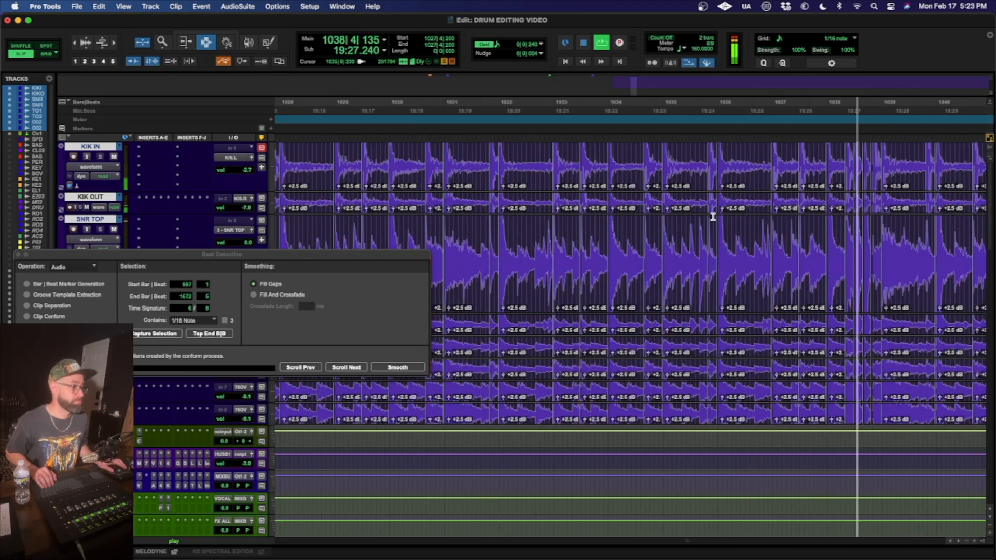
key("space")
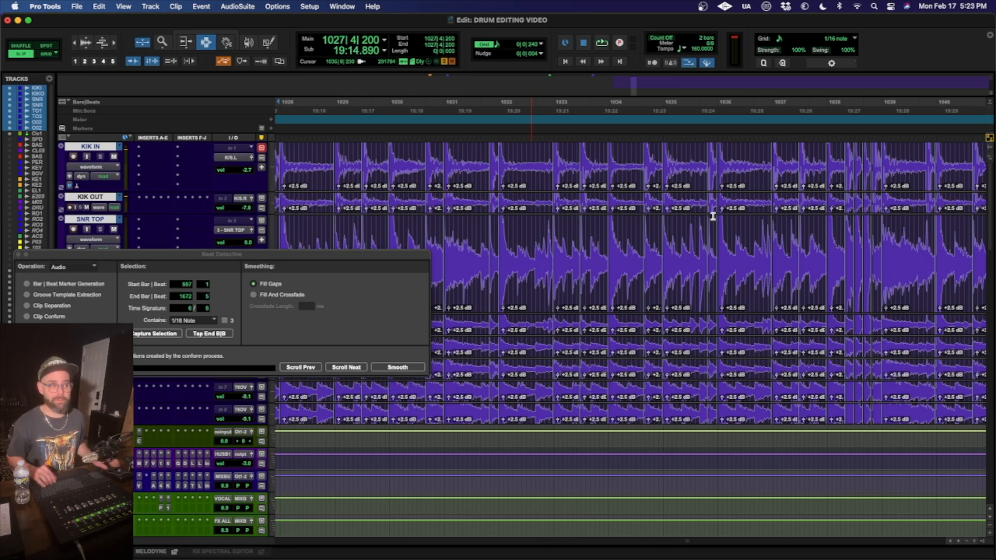
- Place the edit cursor at about 998|5 and examine the drum fill leading into bar 999 up close
scroll(799, 302, "left", 20)
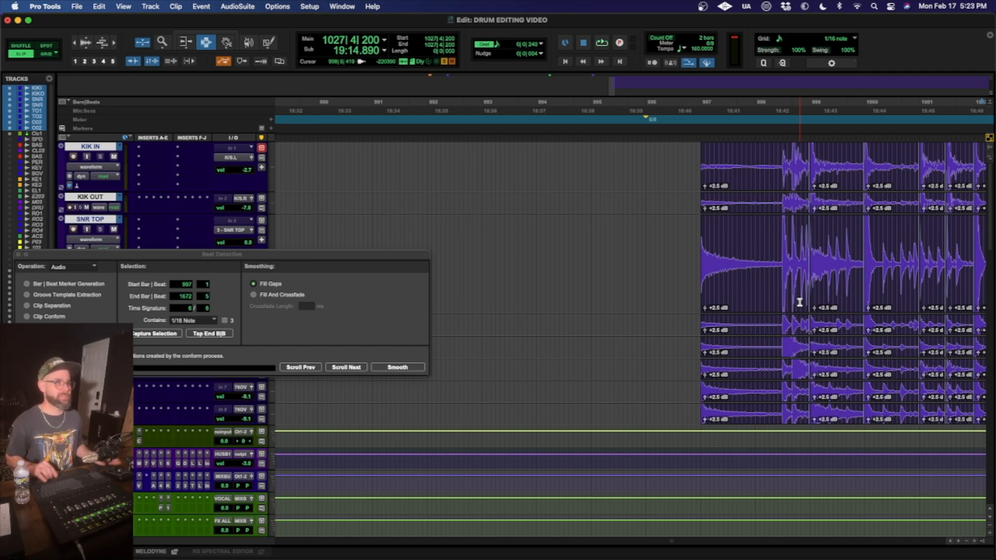
scroll(864, 329, "left", 2)
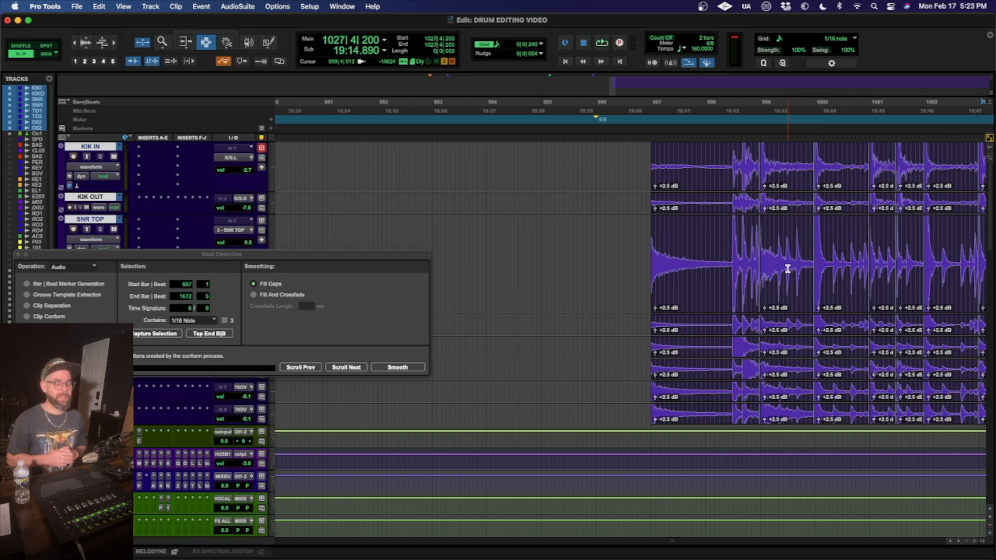
left_click(743, 249)
key("t")
key("t")
key("t")
key("t")
key("t")
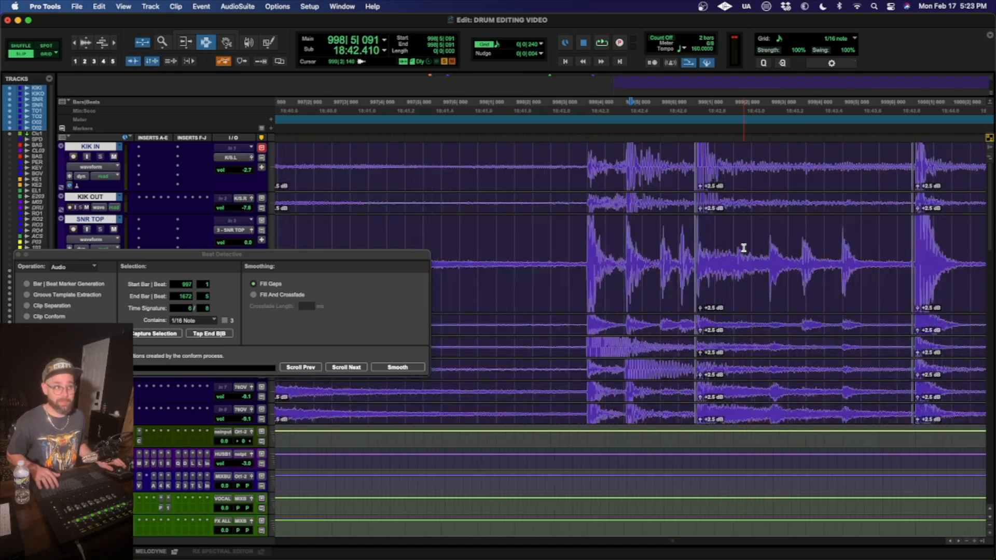
- Place the edit cursor at about 999|1|162, move to the crossfade before bar 1000 and examine it up close
key("r")
scroll(797, 253, "right", 3)
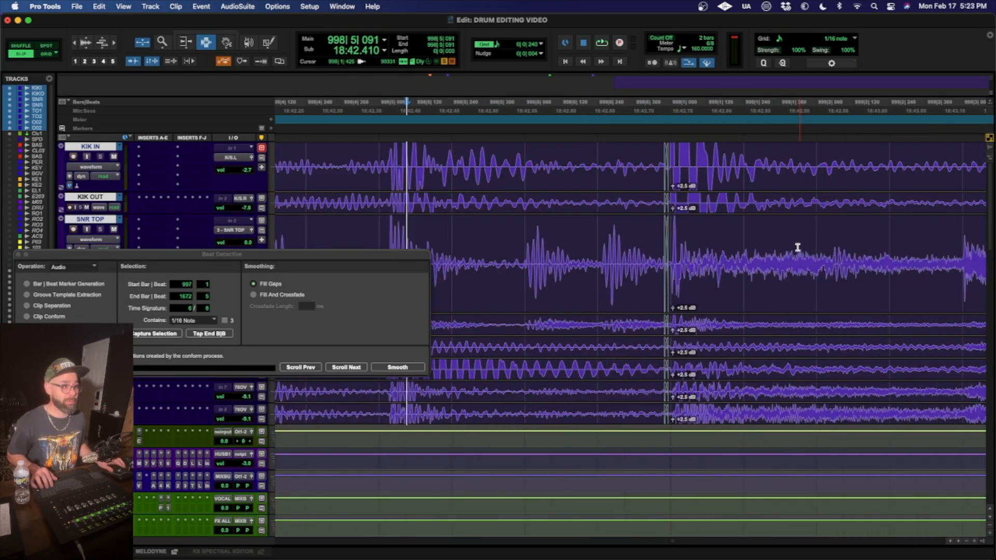
left_click(646, 253)
left_click(719, 254)
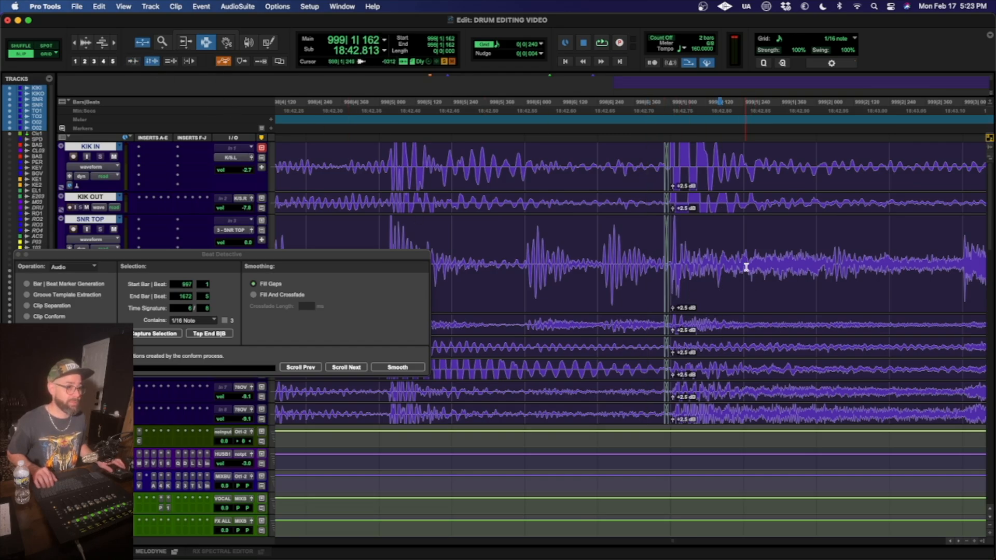
key("Tab")
key("t")
key("t")
key("t")
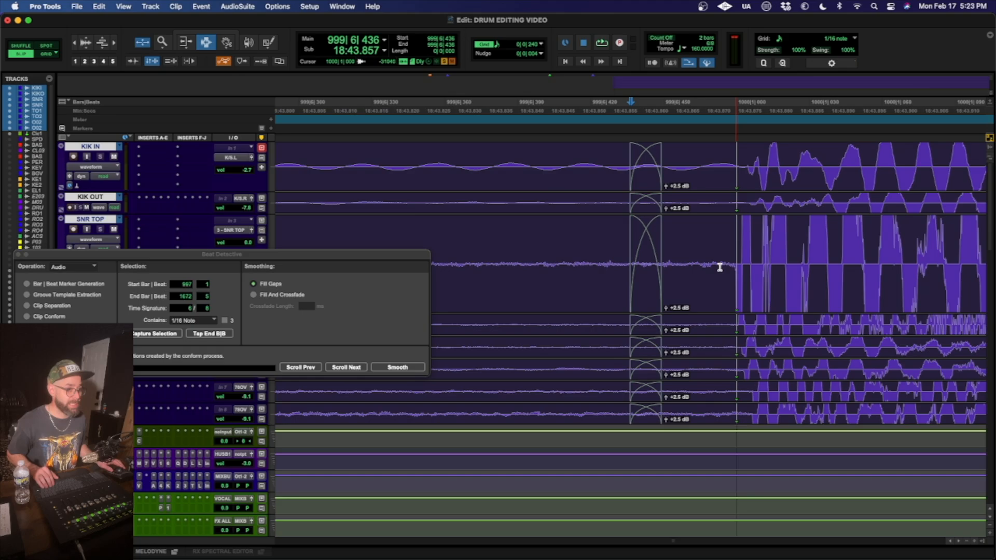
- Step through the following clip boundaries from bar 1000 to just before bar 1007, examining each drum crossfade up close
key("Tab")
key("Tab")
key("Tab")
key("Tab")
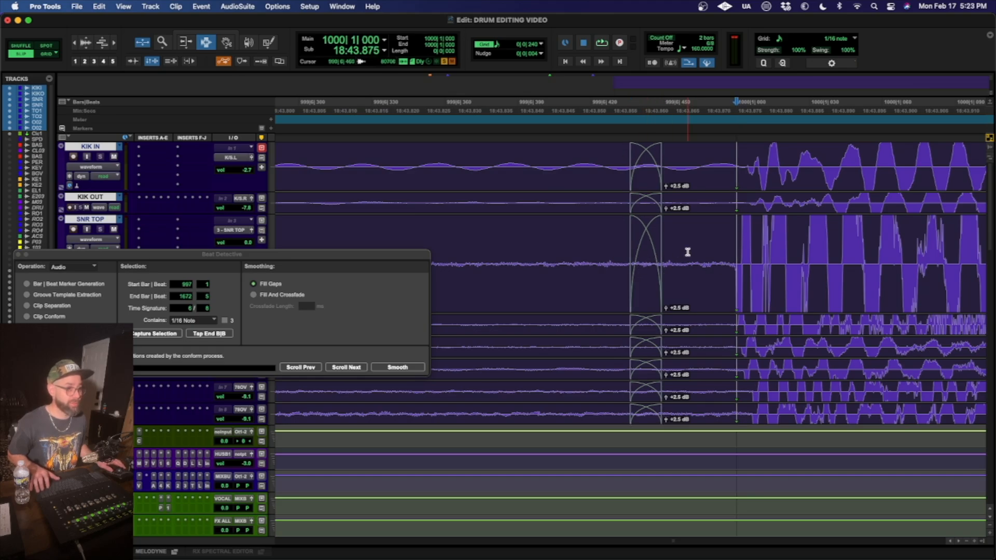
key("Tab")
key("Tab")
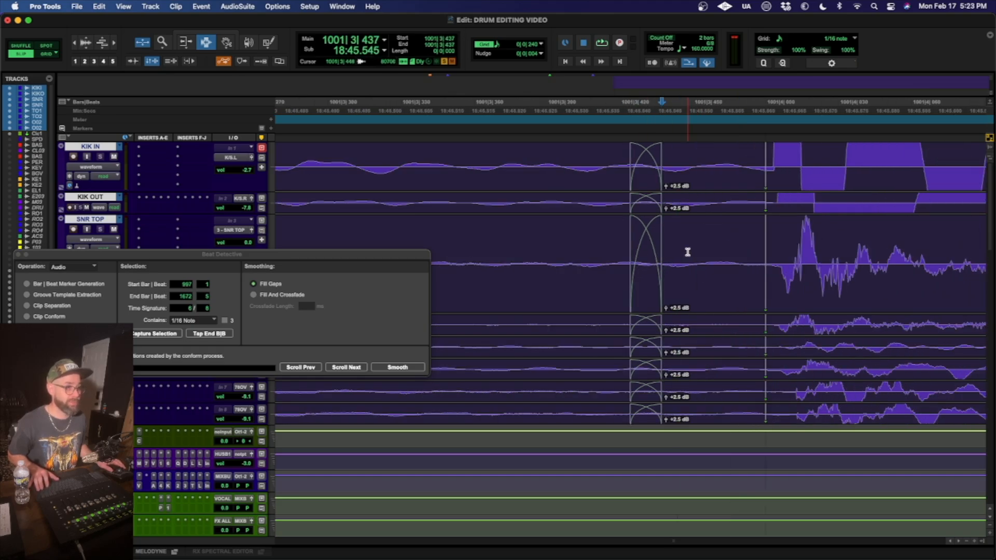
key("Tab")
key("Tab")
key("Tab")
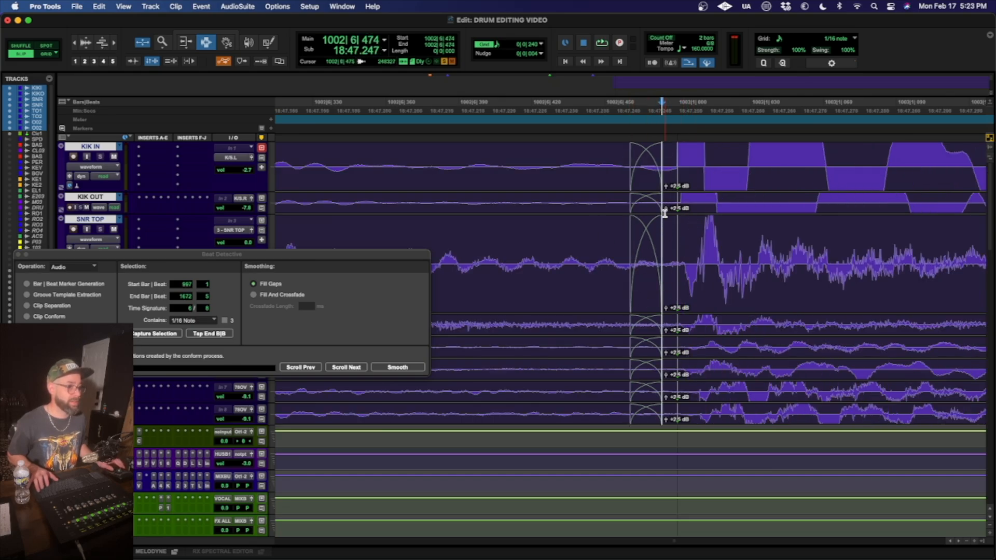
key("Tab")
key("Tab")
key("Tab")
key("Tab")
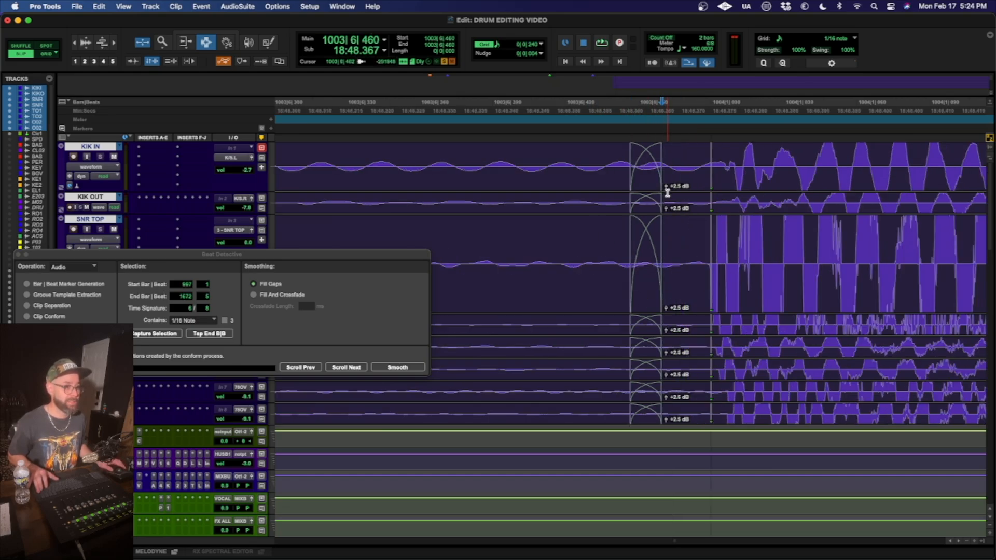
key("Tab")
key("Tab")
key("Tab")
key("Tab")
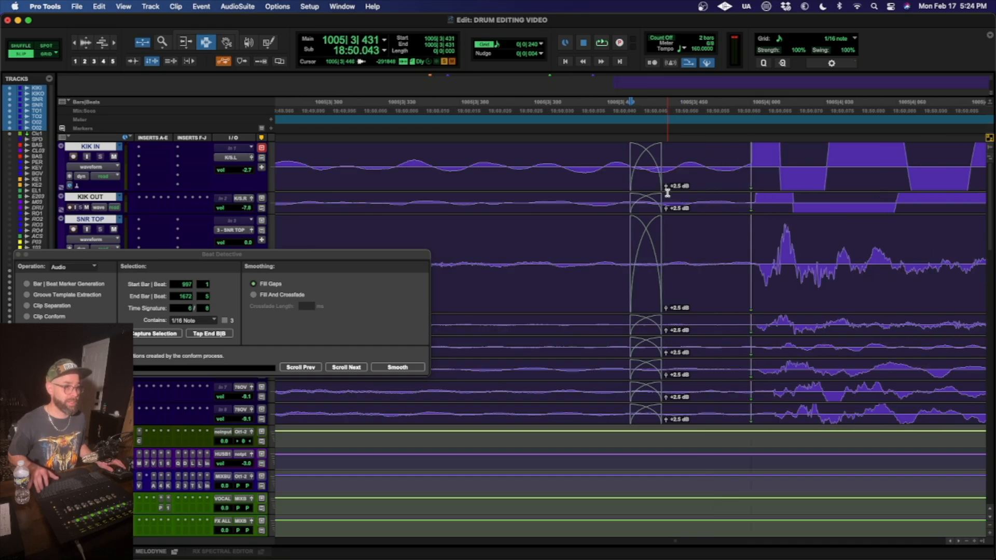
key("Tab")
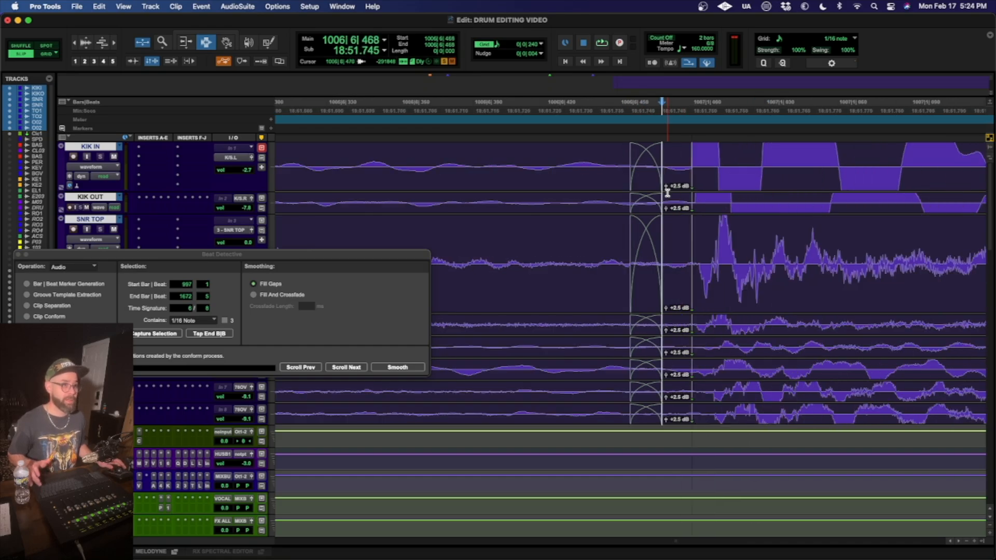
- Close the Beat Detective window and show a wider stretch of the edited drums
key("r")
key("r")
key("r")
key("r")
key("r")
key("r")
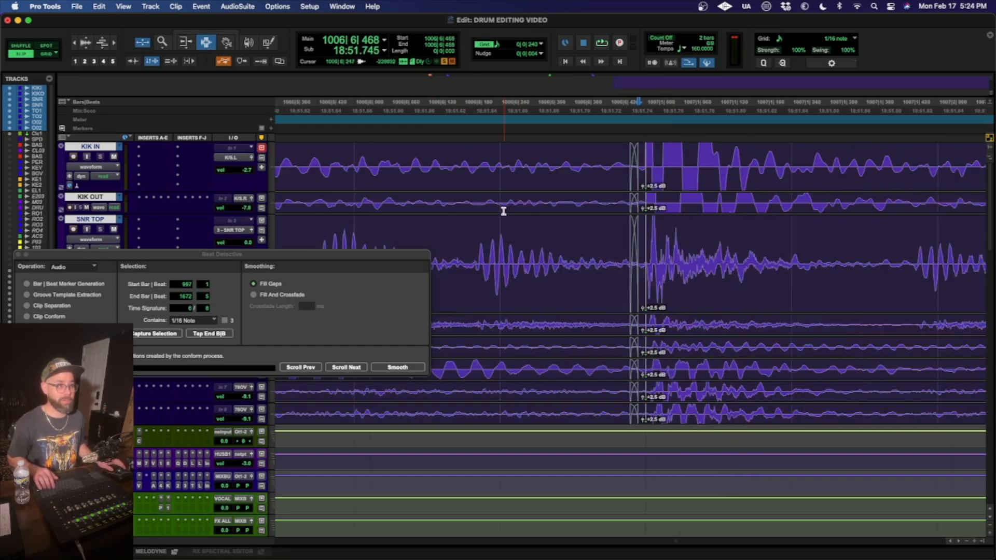
left_click(18, 255)
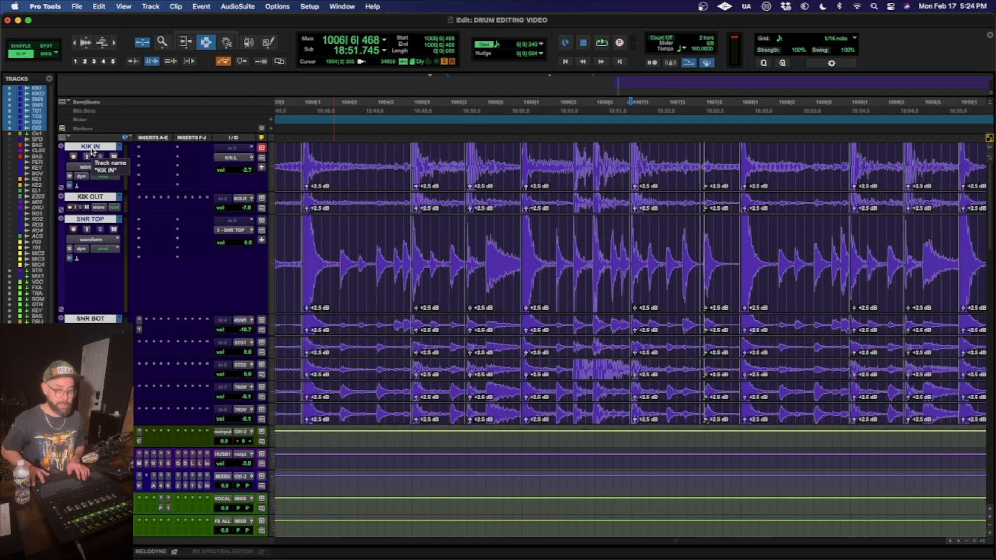
- Duplicate the active playlists of the drum tracks, and switch the drums back to the KIK IN playlist
key("ctrl+backslash")
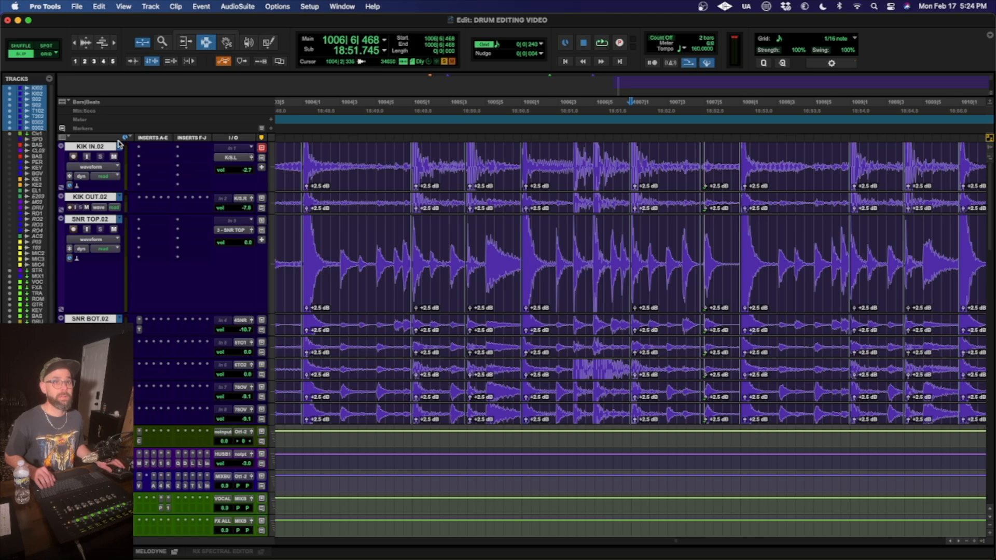
left_click(120, 146)
left_click(148, 156)
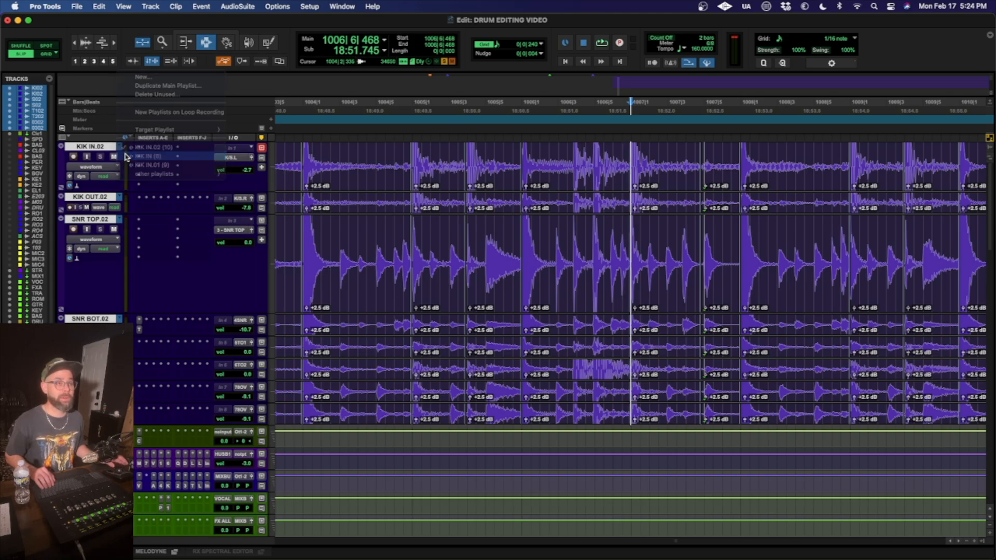
- Select all edited drum clips from bar 997 to bar 1672 and consolidate them into continuous clips
double_click(389, 174)
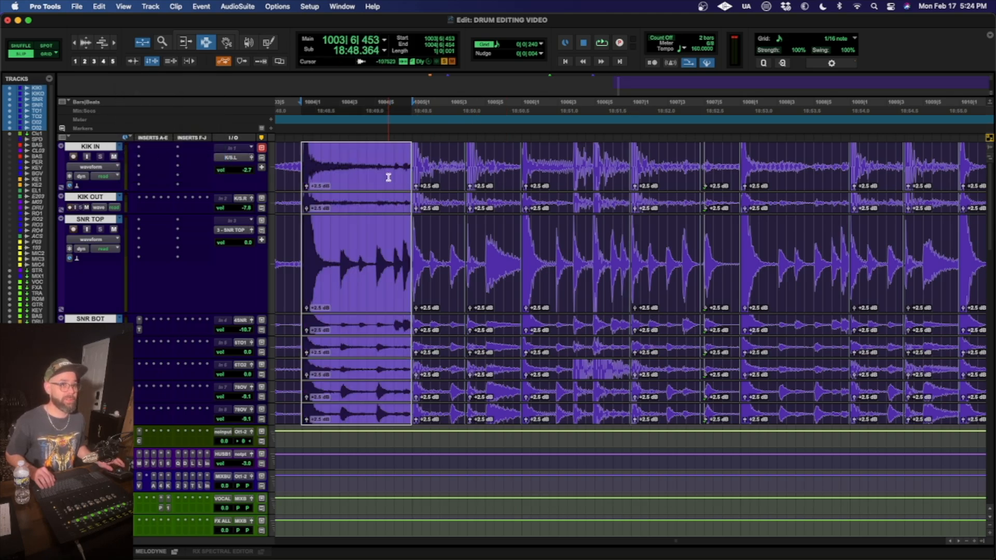
key("super+bracketleft")
key("super+bracketleft")
key("super+bracketleft")
key("super+bracketleft")
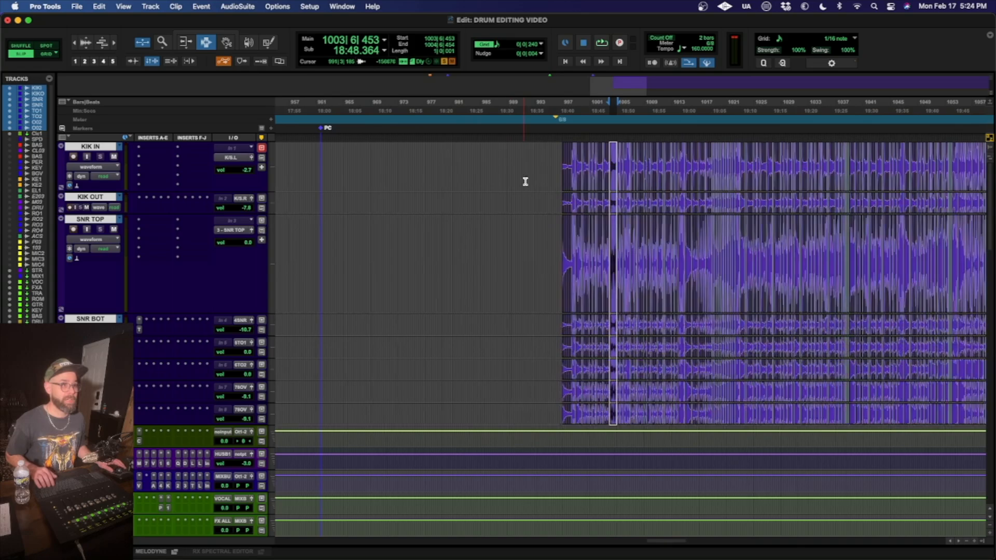
double_click(568, 167)
key("super+bracketleft")
key("super+bracketleft")
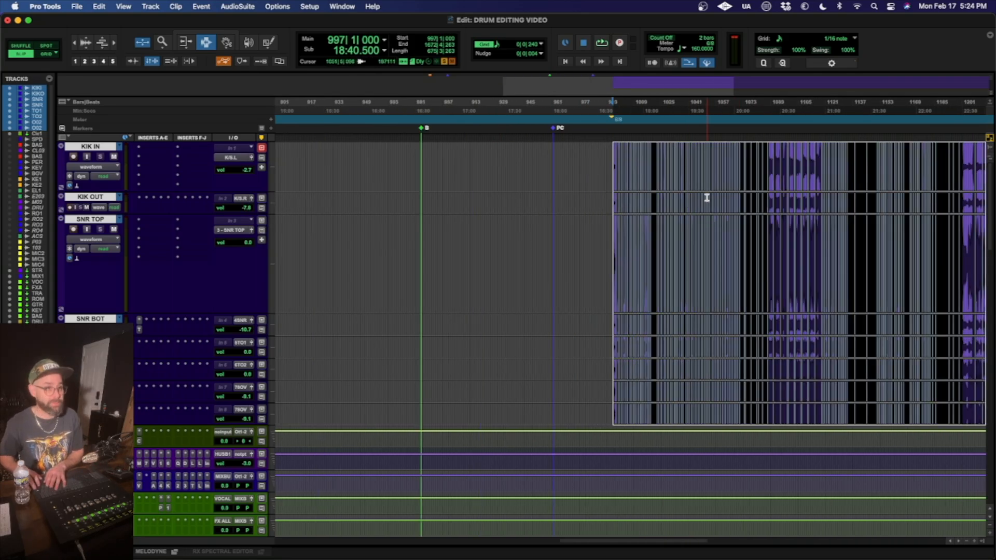
key("super+bracketright")
key("super+bracketright")
key("super+bracketright")
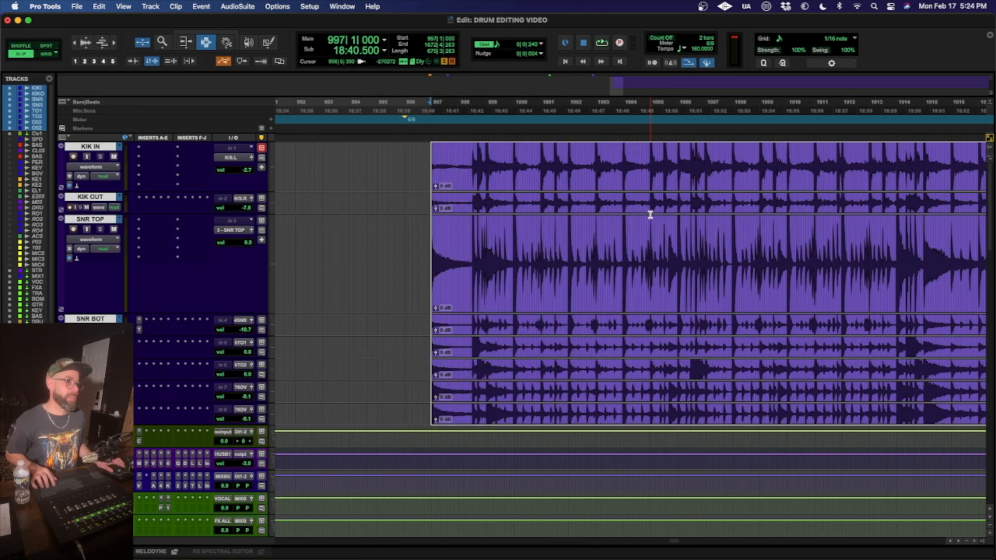
key("super+bracketleft")
key("super+bracketleft")
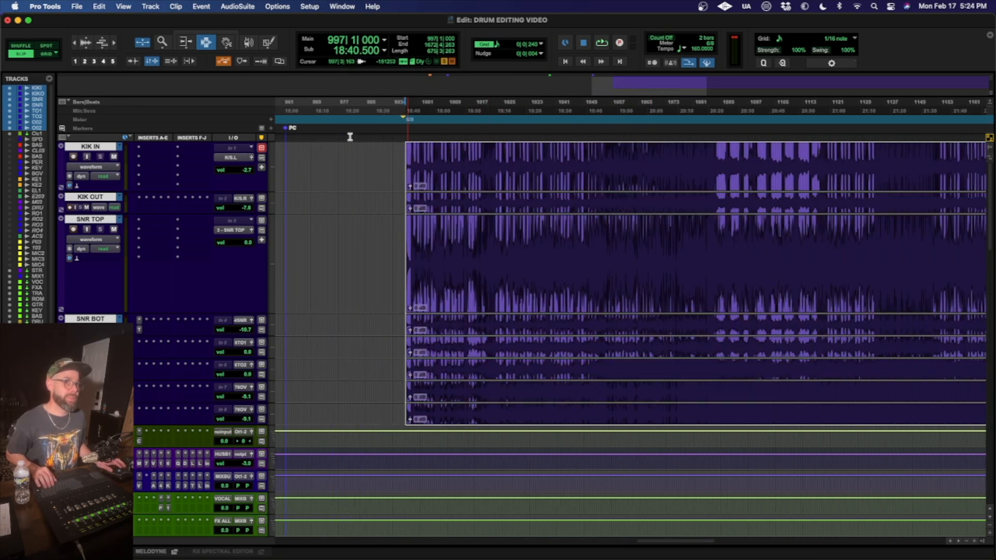
- Compare the drum playlists by switching to KIK IN.01, to KIK IN.02, and back to KIK IN
left_click(119, 149)
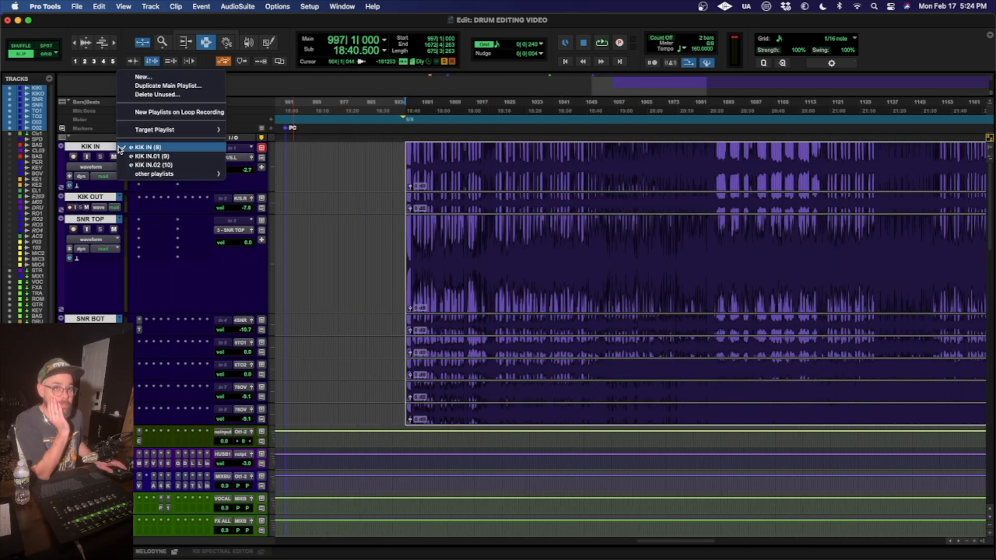
left_click(127, 156)
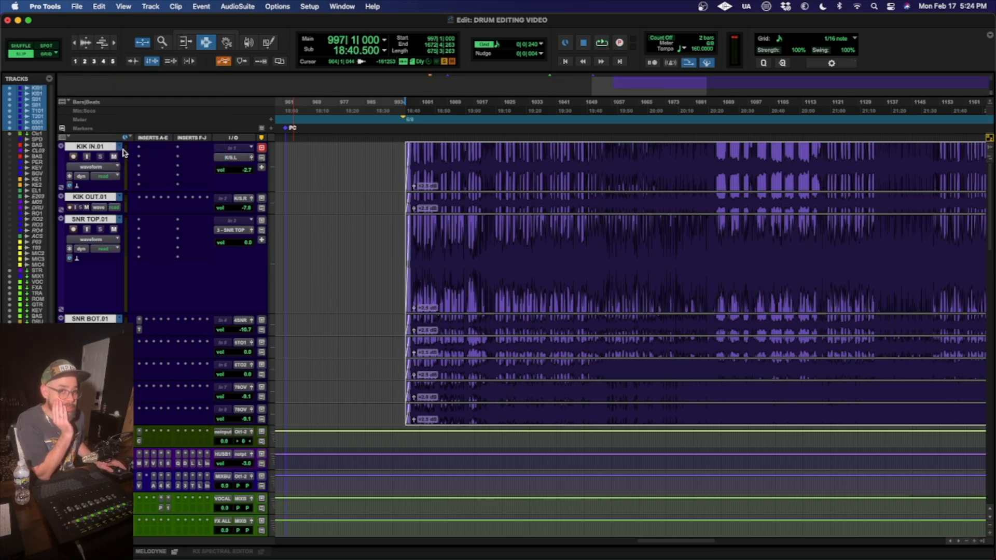
left_click(119, 149)
left_click(126, 165)
left_click(120, 149)
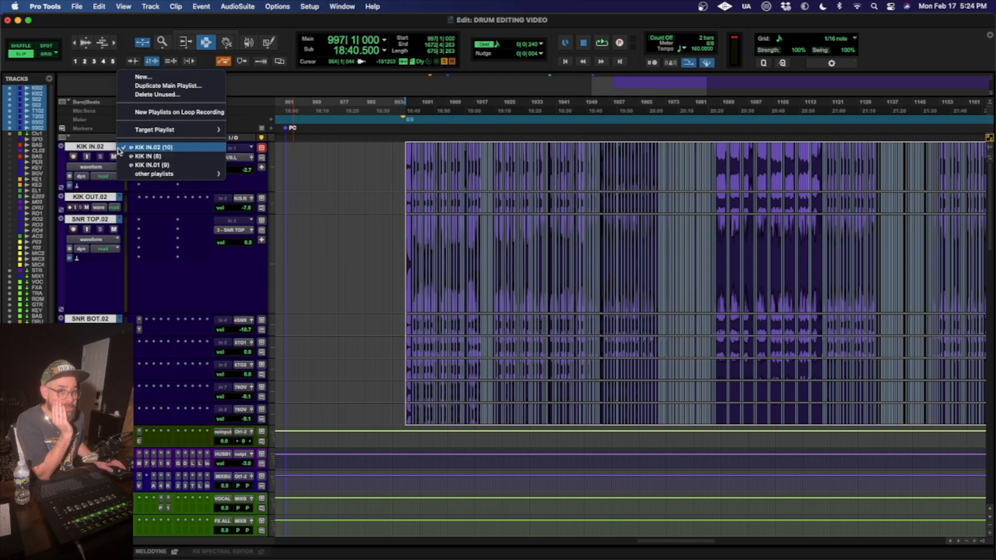
left_click(130, 156)
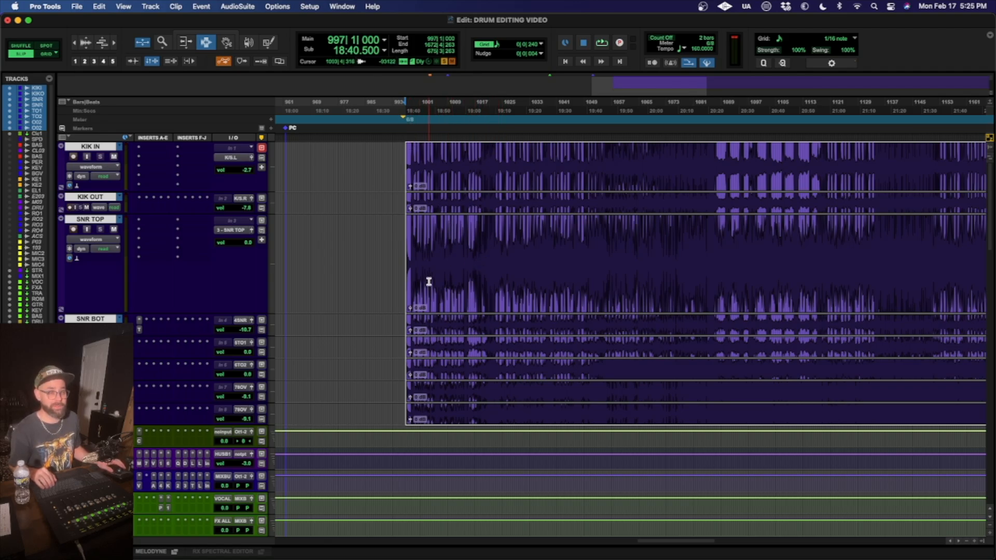
- Examine the opening bars of the consolidated drums and place the edit cursor at about 998|3|259
scroll(429, 281, "right", 1)
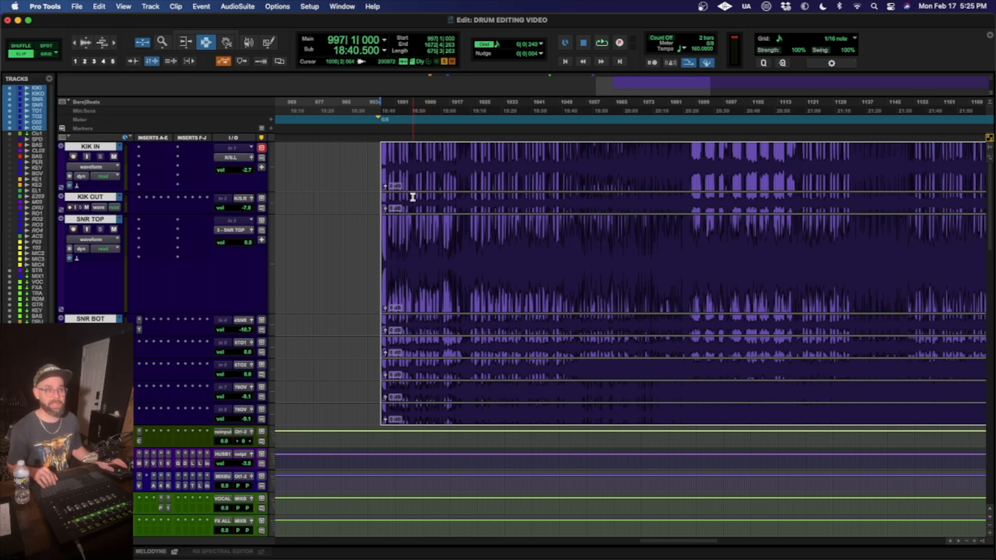
left_click(387, 241)
key("super+bracketright")
key("super+bracketright")
key("super+bracketright")
key("super+bracketright")
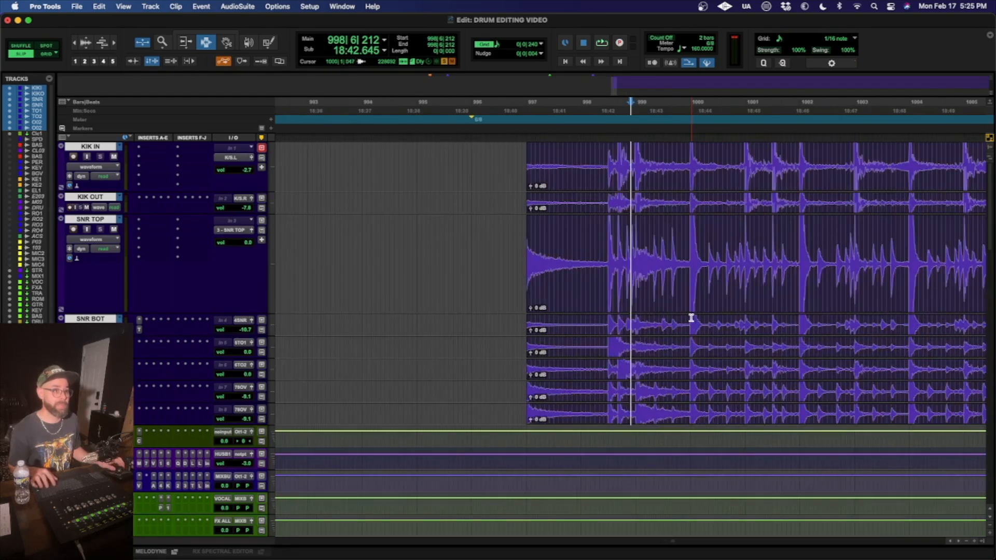
left_click(581, 240)
scroll(662, 265, "left", 3)
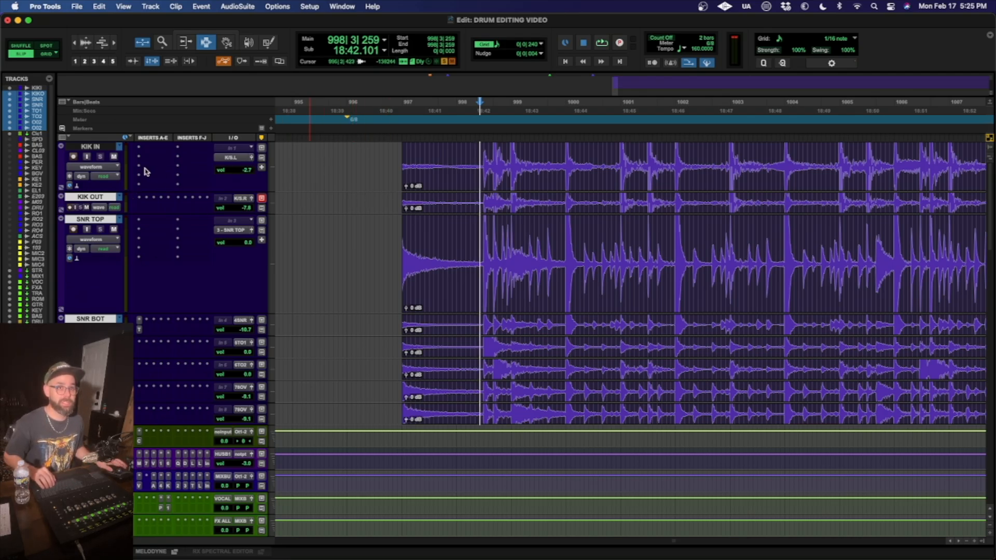
- Duplicate the KIK IN track once, leaving out its alternate playlists
left_click(98, 147)
right_click(100, 146)
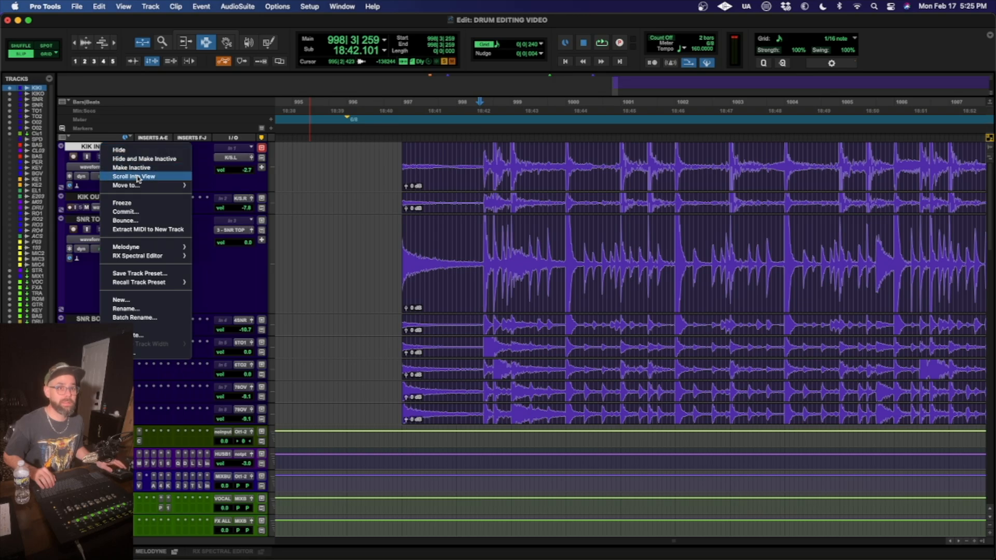
left_click(184, 337)
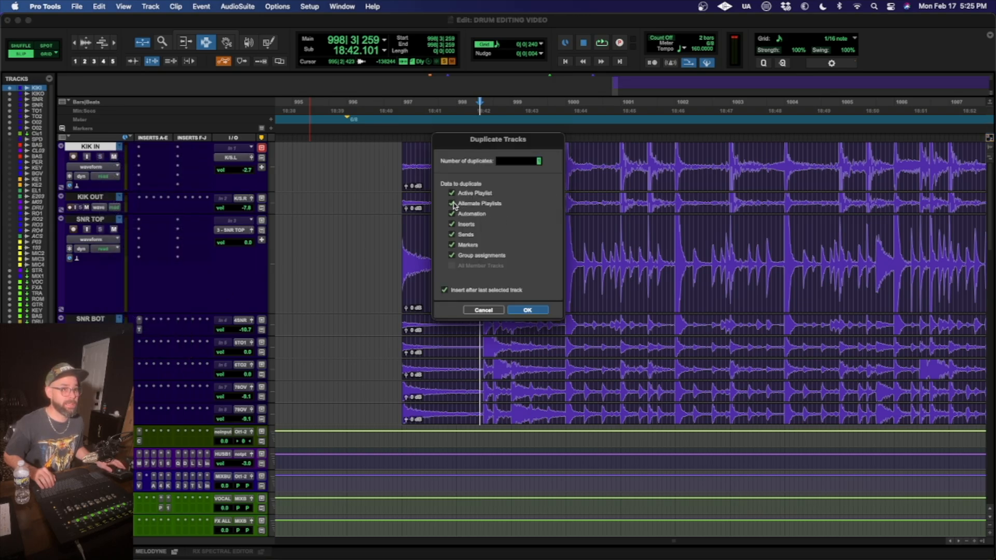
left_click(452, 203)
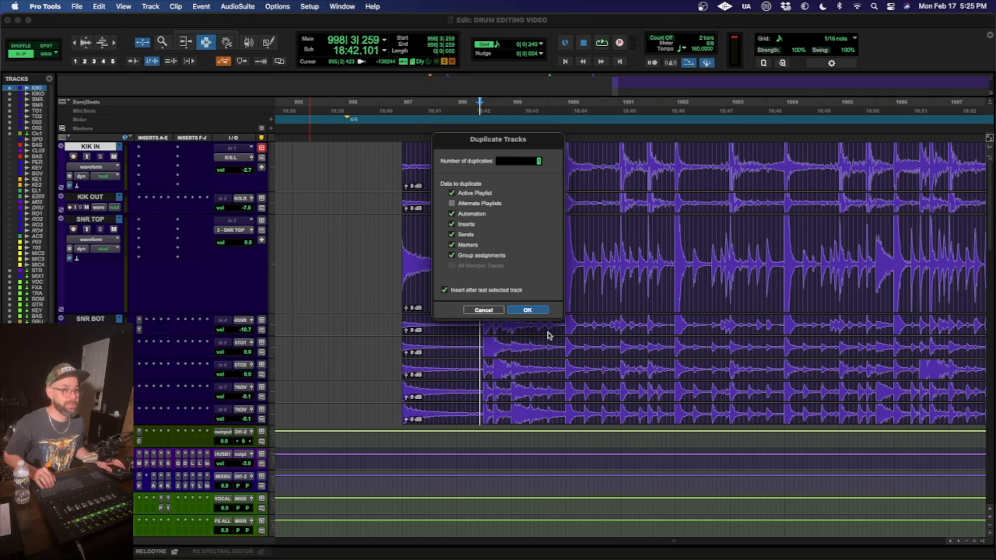
left_click(528, 312)
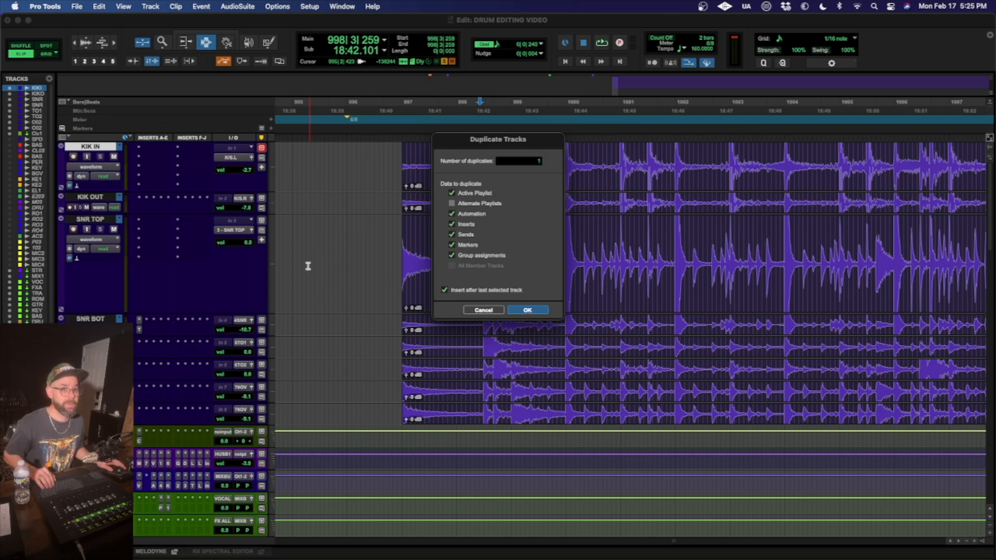
- Duplicate the SNR TOP track once, also without alternate playlists
right_click(98, 269)
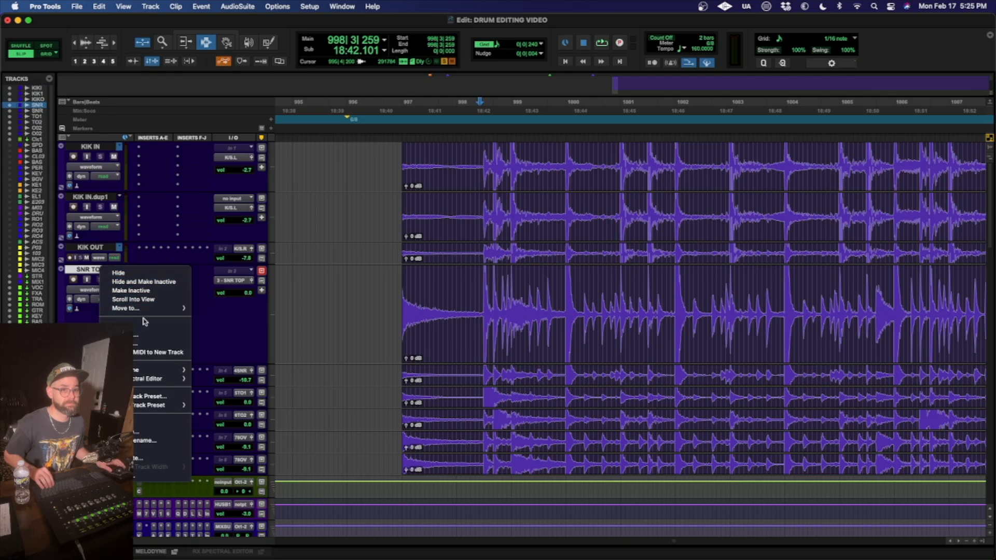
left_click(148, 458)
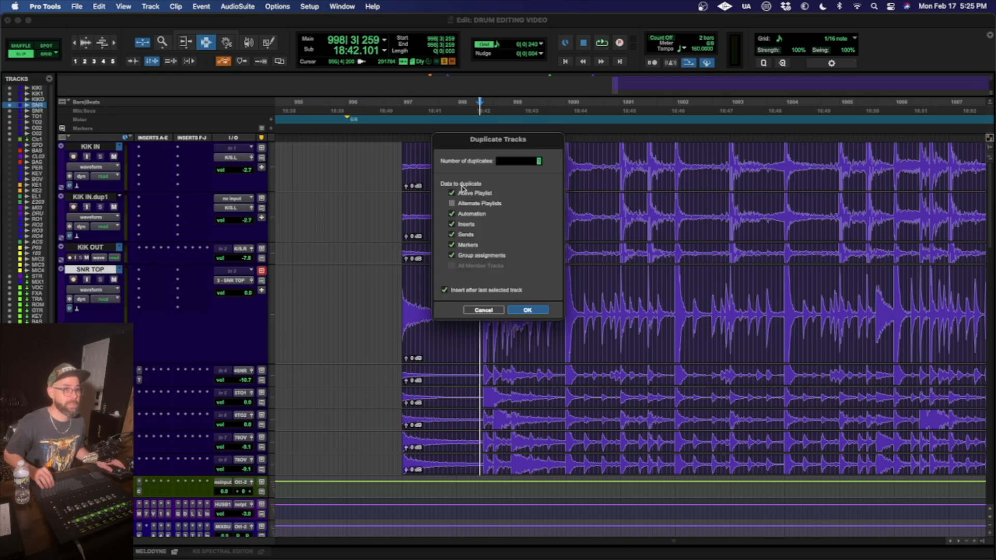
left_click(529, 311)
- Rename the duplicated KIK IN track as KIK KEY
double_click(91, 197)
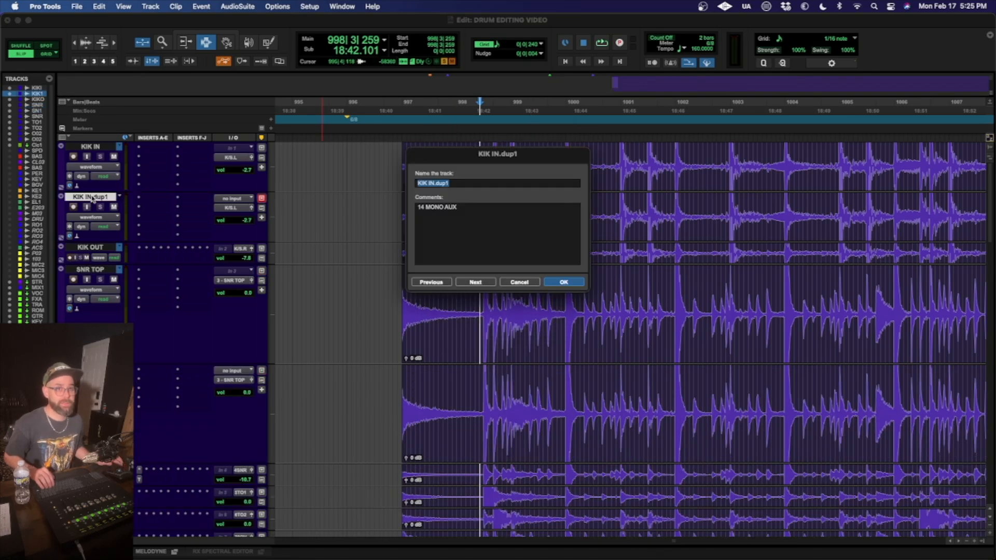
type("KIK")
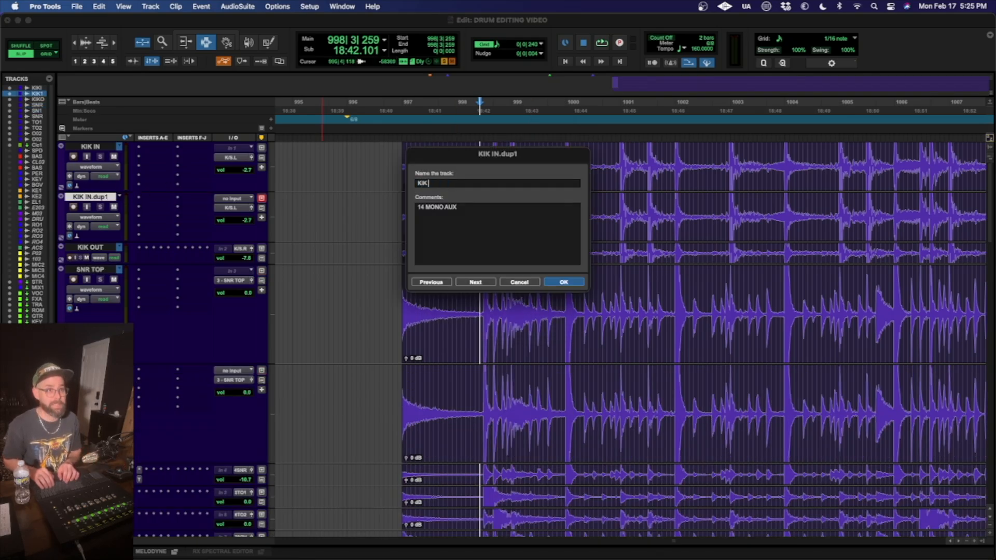
type(" KEY")
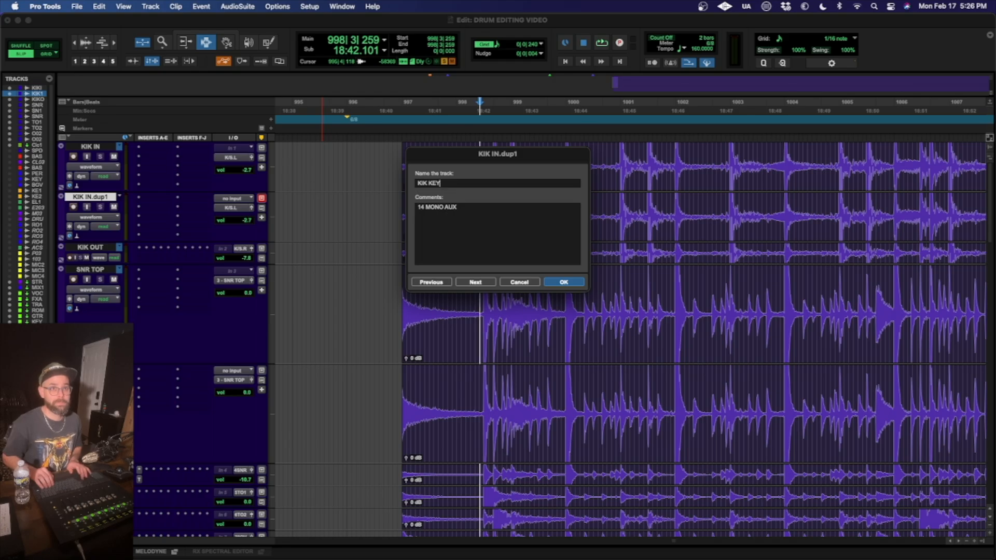
key("Return")
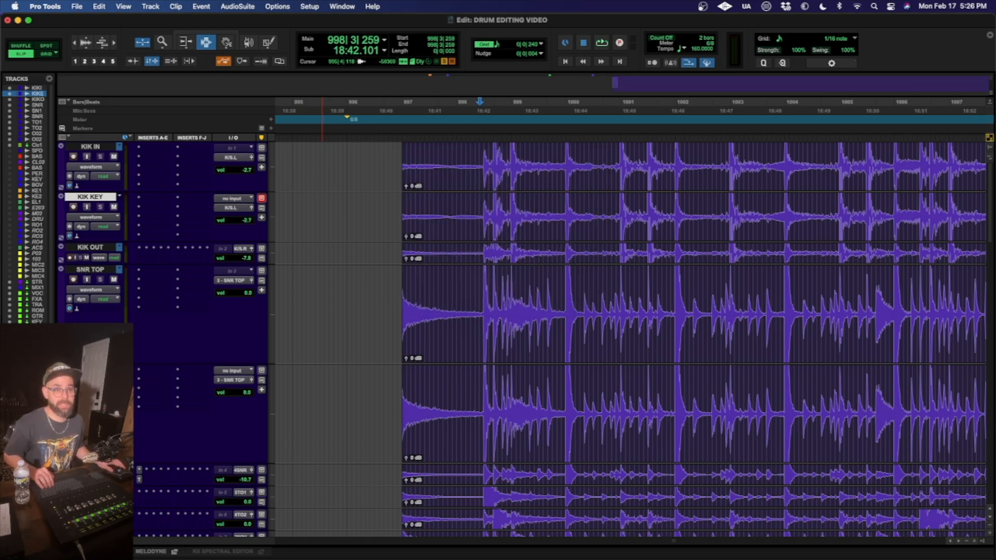
- Rename the duplicated SNR TOP track as SNR KEY
double_click(90, 369)
type("S")
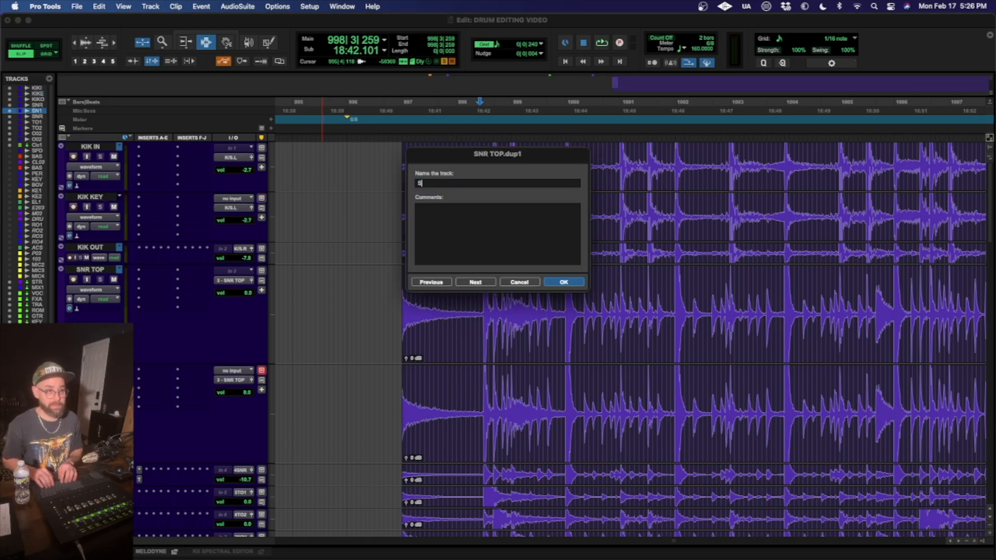
type("NR KEY")
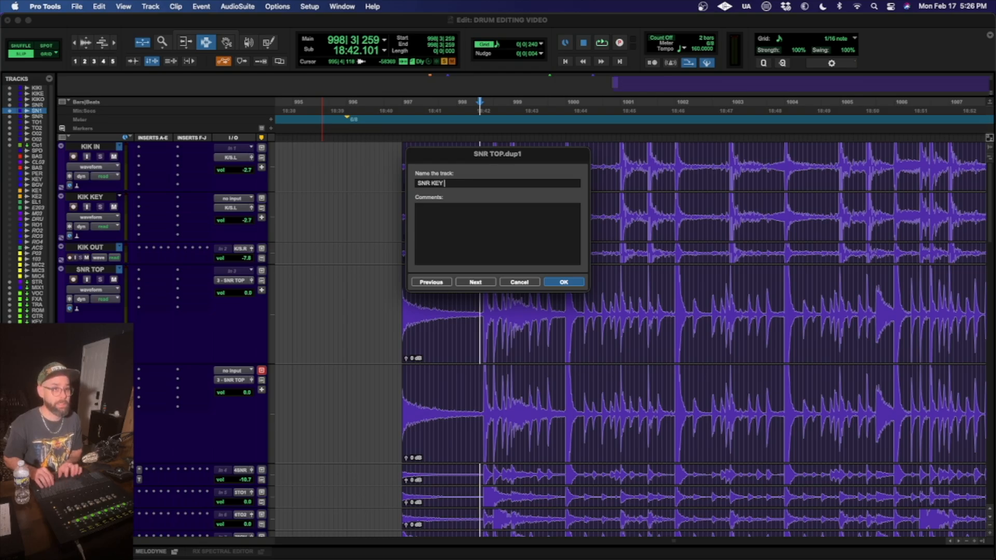
key("Return")
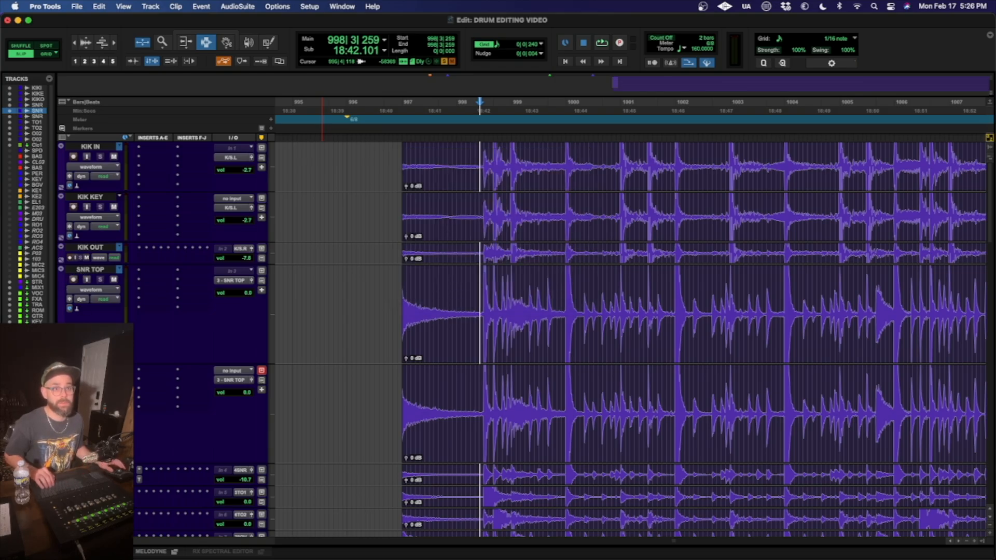
- Recolor the KIK KEY and SNR KEY tracks together in magenta-purple
left_click(88, 196)
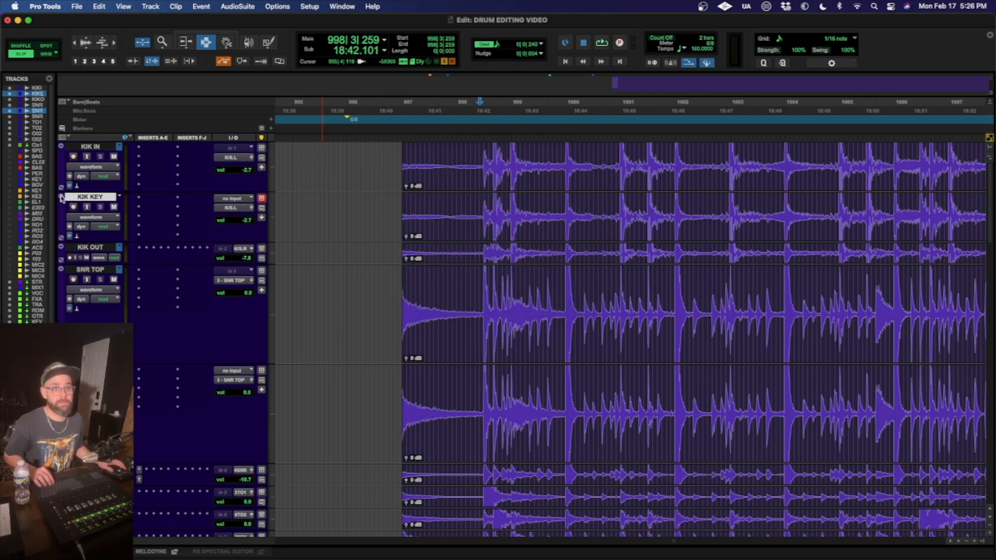
double_click(61, 203)
left_click(176, 224)
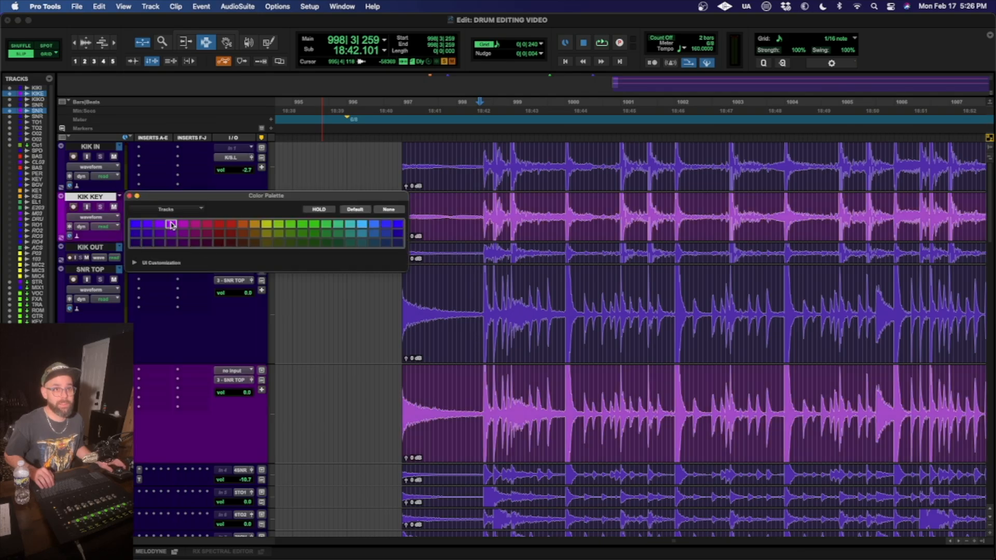
left_click(129, 196)
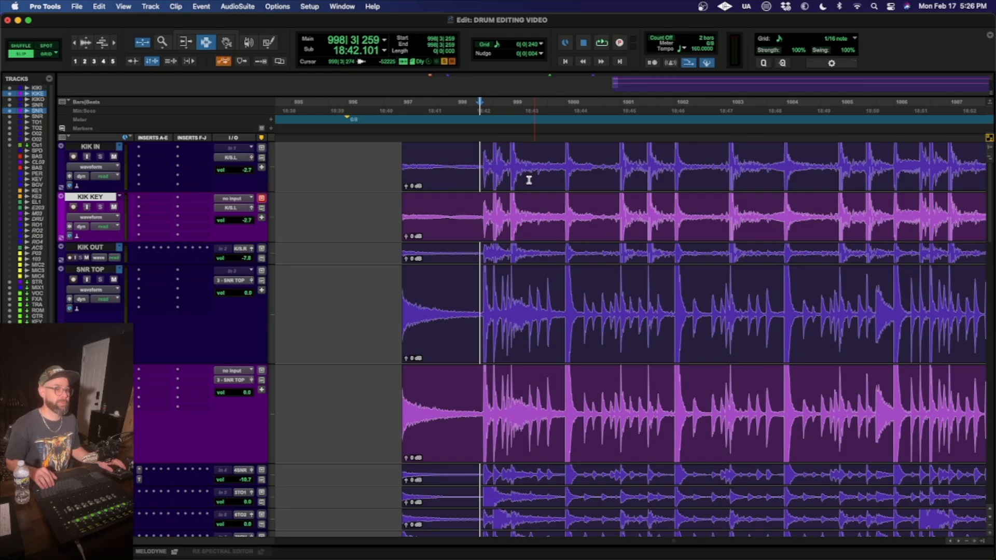
- Inspect the KIK KEY waveform around bar 1000 and audition it from 999|6|471
left_click(481, 214)
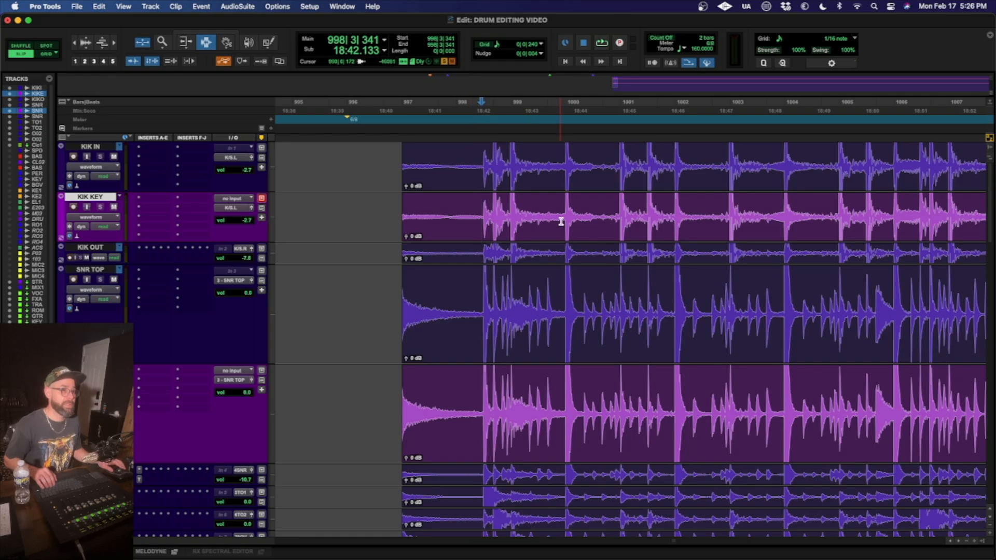
scroll(576, 227, "right", 1)
left_click(513, 213)
key("t")
key("t")
key("t")
key("t")
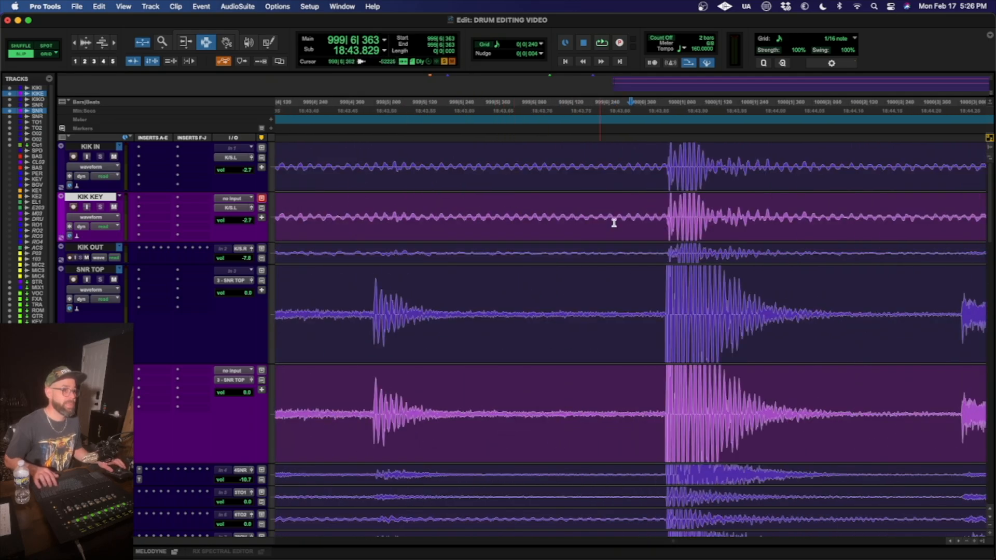
scroll(614, 219, "right", 1)
left_click(614, 218)
key("space")
key("r")
key("r")
key("r")
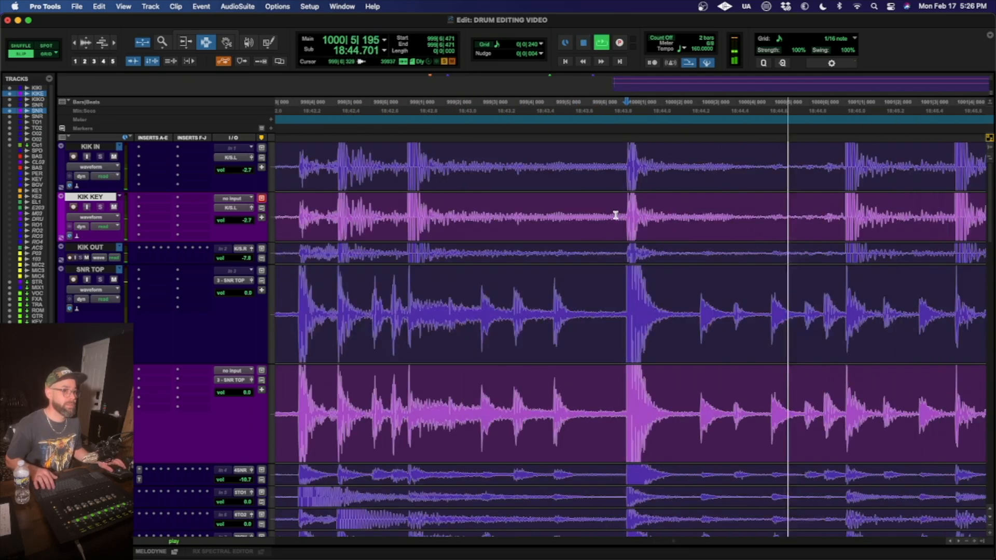
key("space")
- Audition the opening drum hits from 998|4|039 to identify the first real kick
left_click(489, 208)
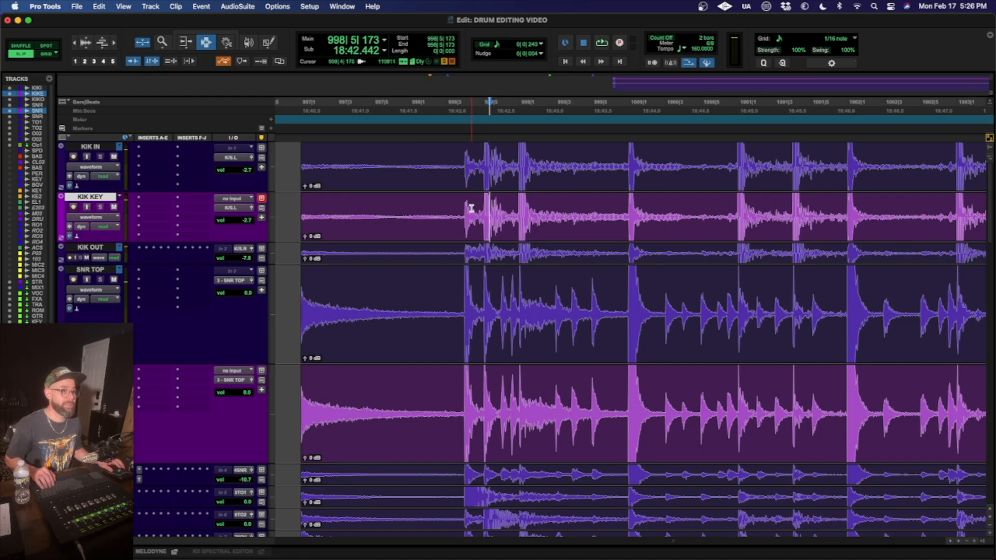
left_click(471, 207)
key("space")
key("t")
key("t")
key("t")
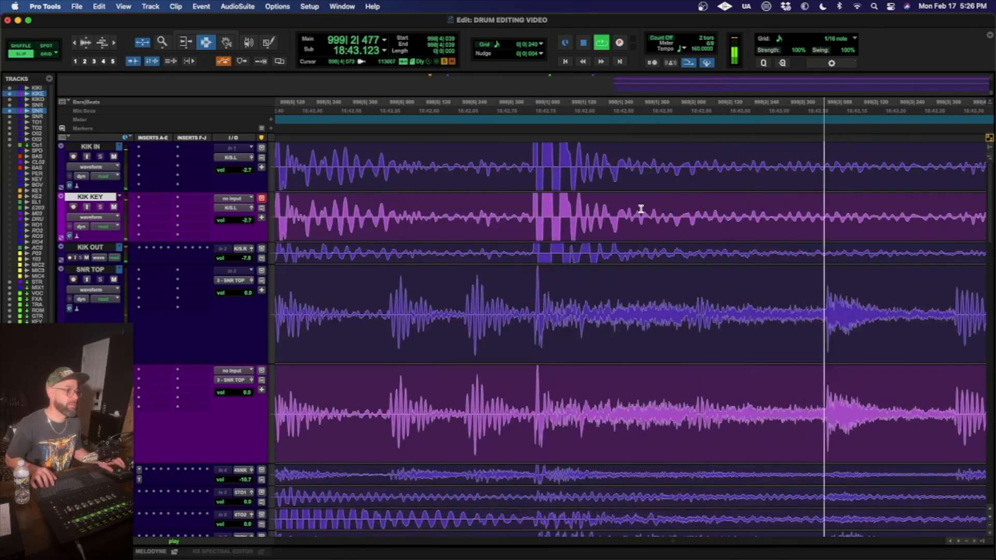
key("space")
- Separate the KIK KEY kick hit from 998|6|479 to 999|1|053 and delete the audio before it
key("t")
key("t")
key("t")
left_click(632, 216)
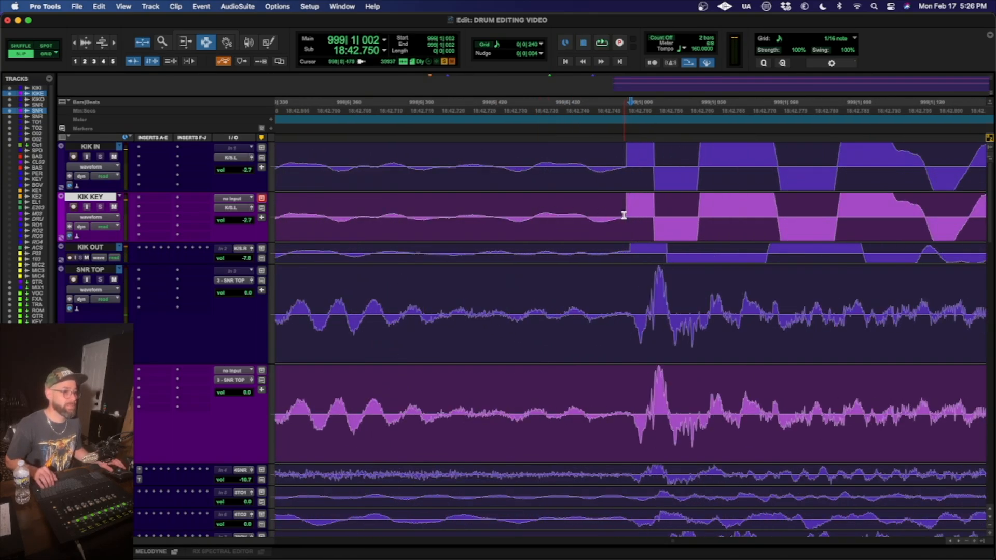
left_click_drag(623, 215, 779, 214)
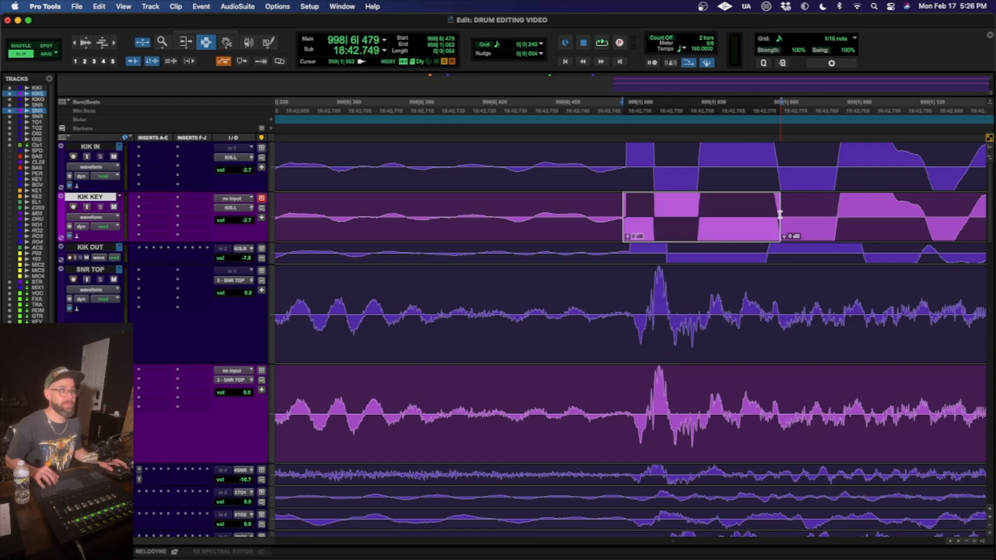
double_click(547, 233)
key("Delete")
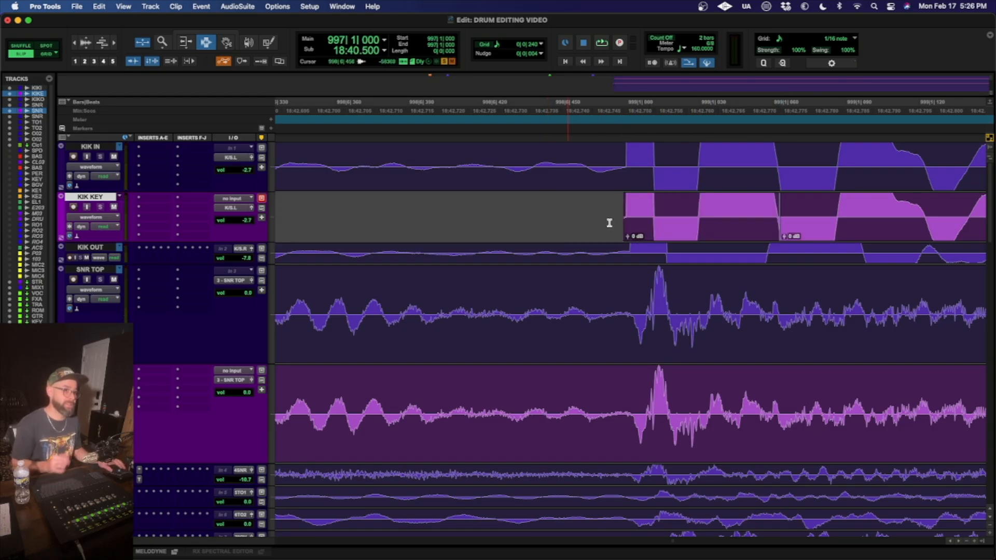
- Separate the KIK KEY kick hit at bar 1001, ending at 1001|1|062, and delete the audio between it and the previous hit
left_click(663, 218)
key("Tab")
key("Tab")
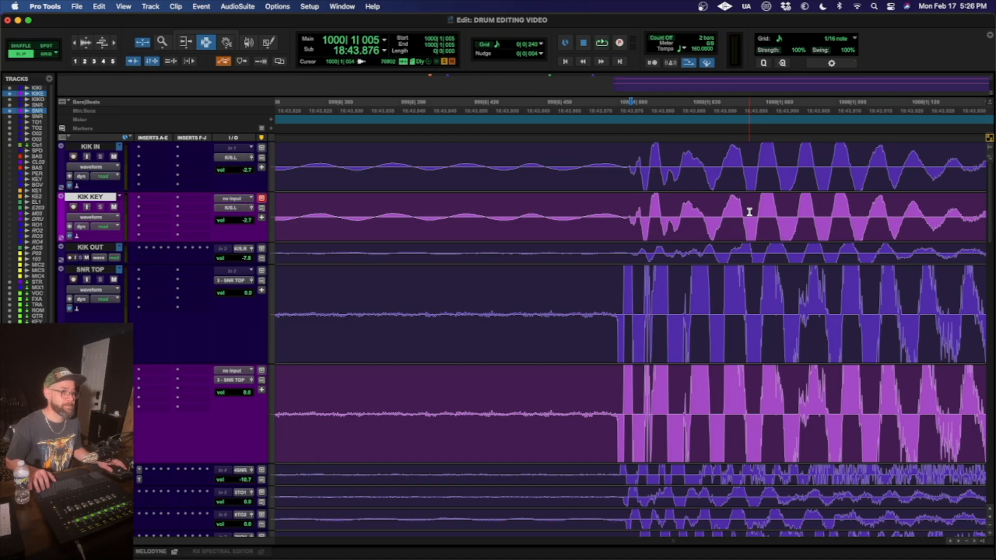
key("Tab")
key("Tab")
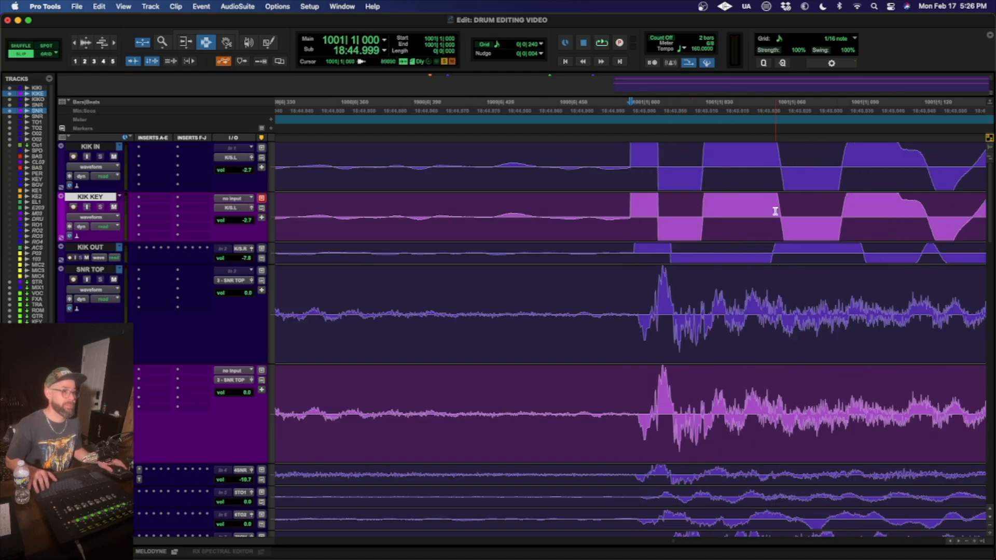
key("t")
key("t")
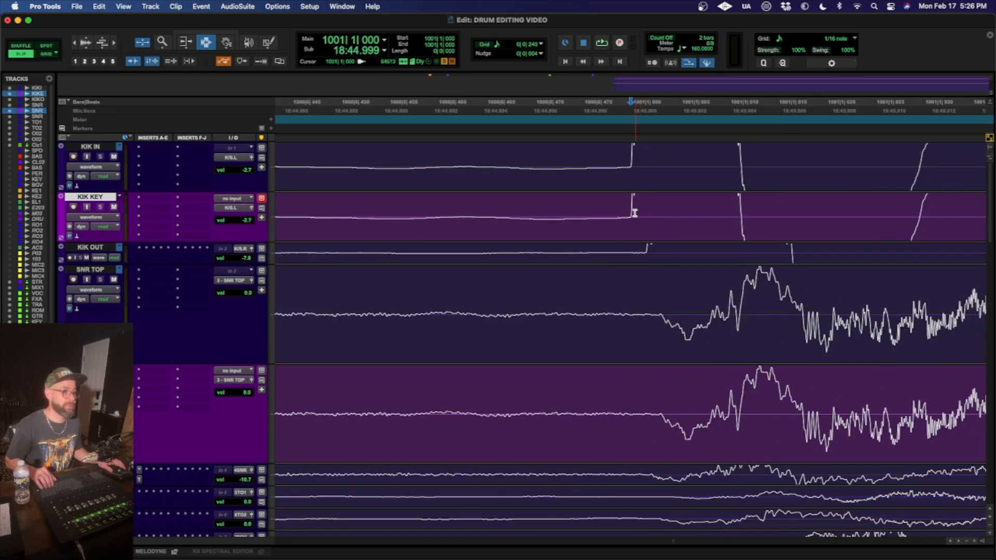
key("r")
left_click_drag(630, 212, 931, 208)
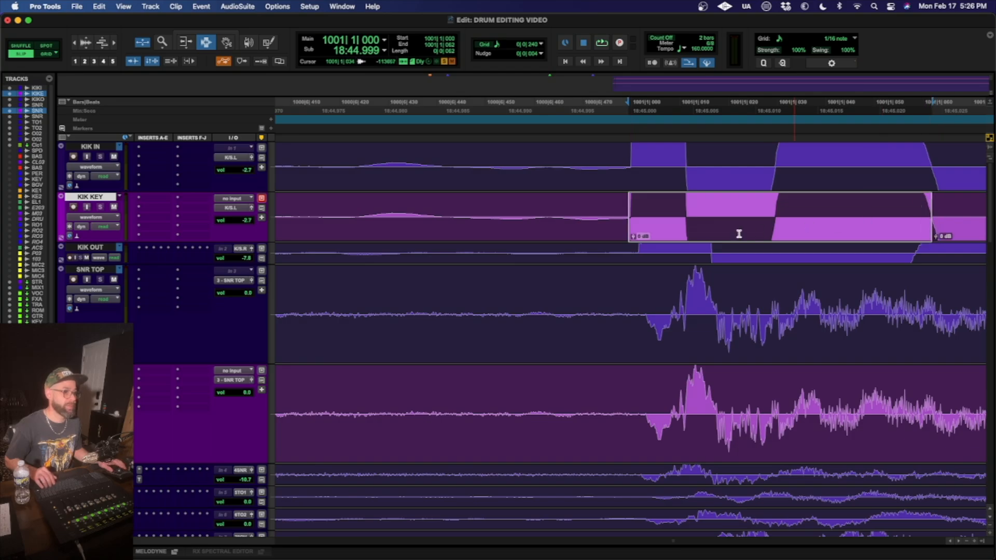
double_click(610, 232)
key("Delete")
- Split KIK KEY at the kick transient at 1001|4|003 and delete the audio between the bar 1001 hit and that point
left_click(663, 201)
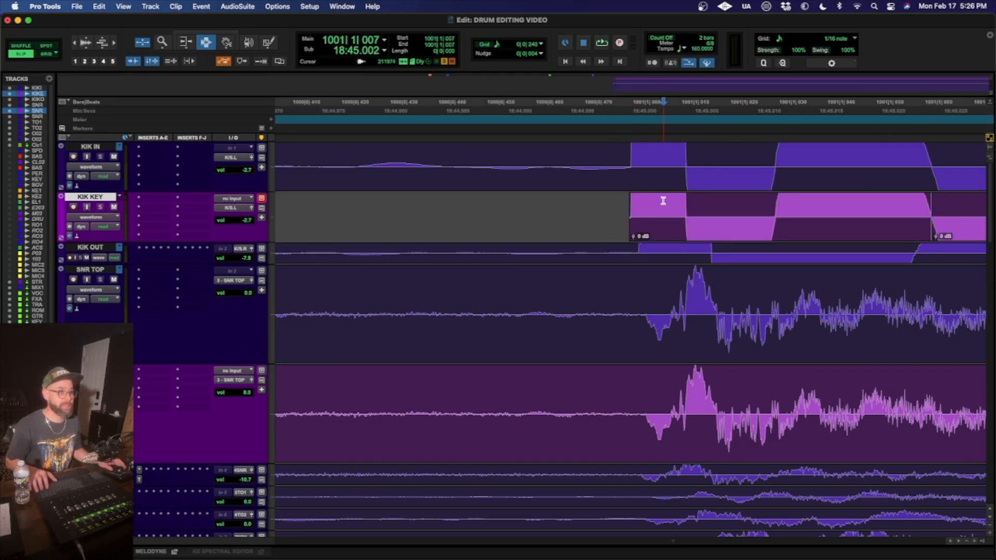
key("Tab")
key("Tab")
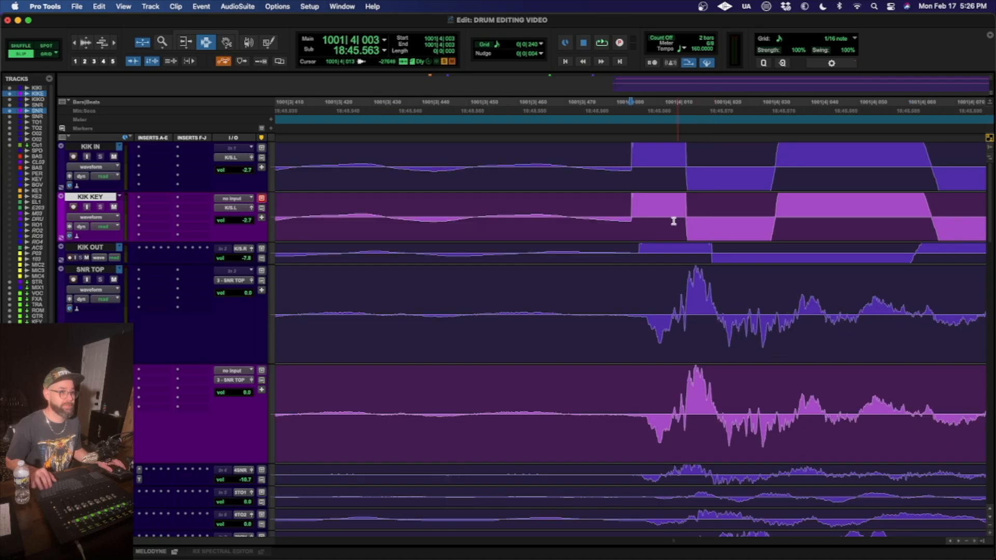
key("alt+shift+Tab")
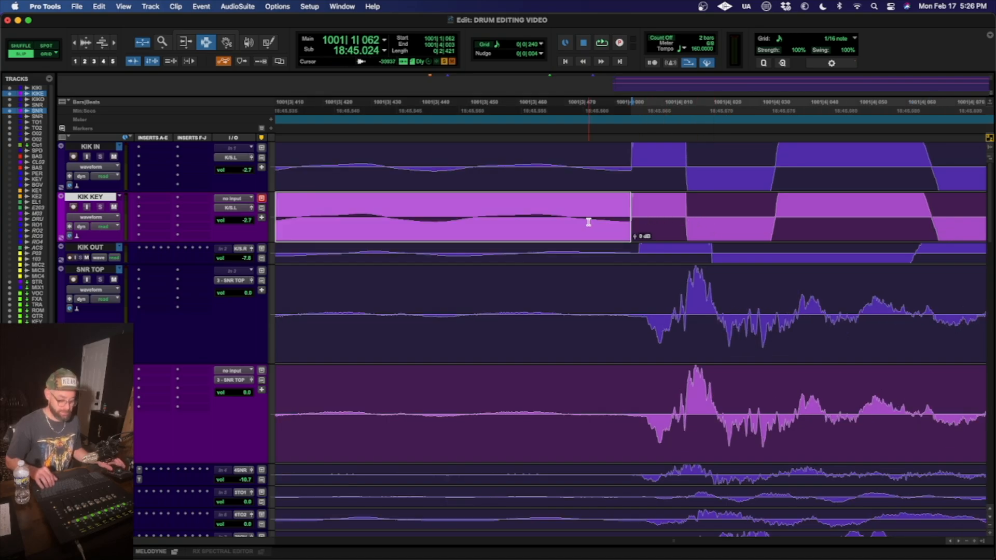
key("Delete")
double_click(669, 219)
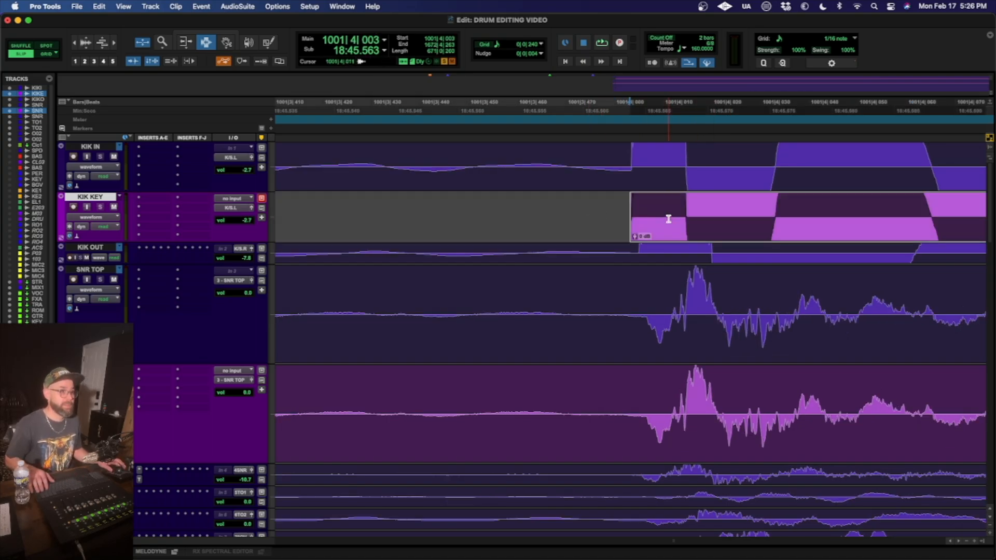
- Separate the KIK KEY kick hit at 1003|1|000 and delete the audio from 1001|4|003 up to it
key("Tab")
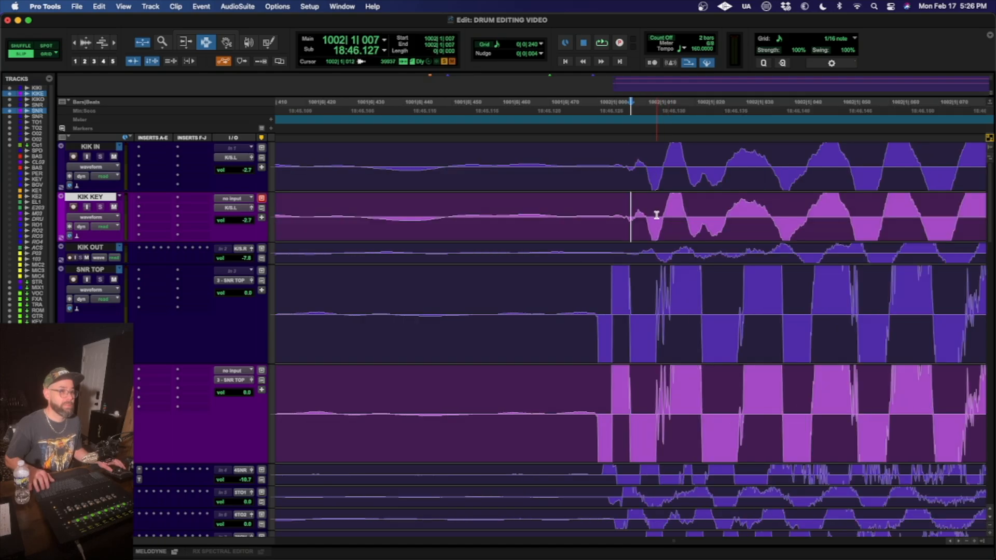
key("Tab")
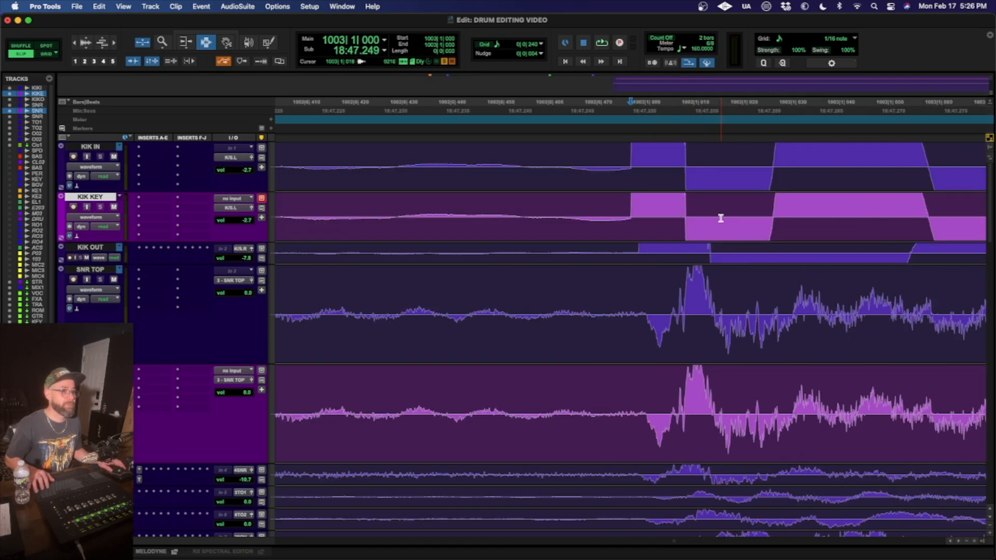
left_click(927, 211)
key("super+e")
double_click(561, 231)
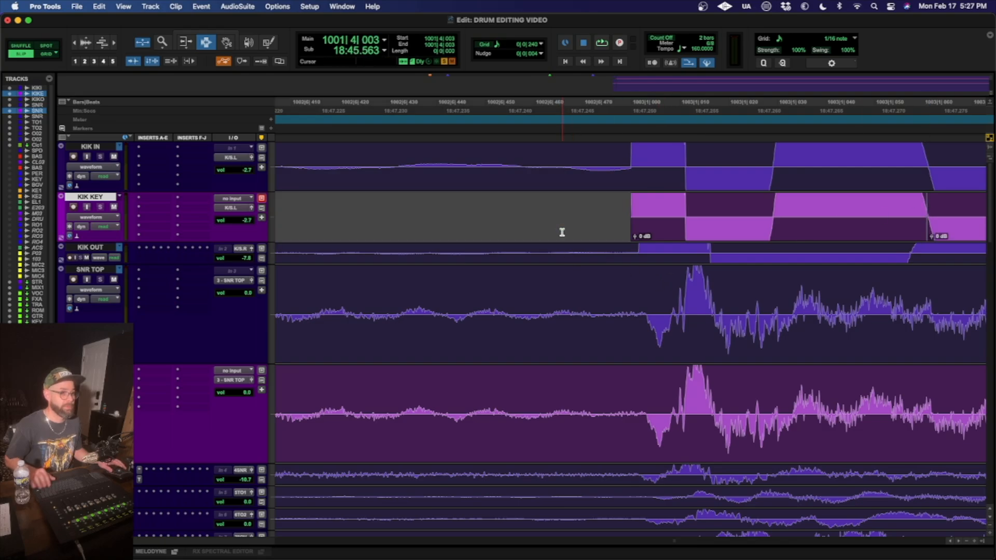
- Separate the KIK KEY kick hit from 1005|1|000 to 1005|1|062 and delete the audio between it and the bar 1003 hit
key("Tab")
key("Tab")
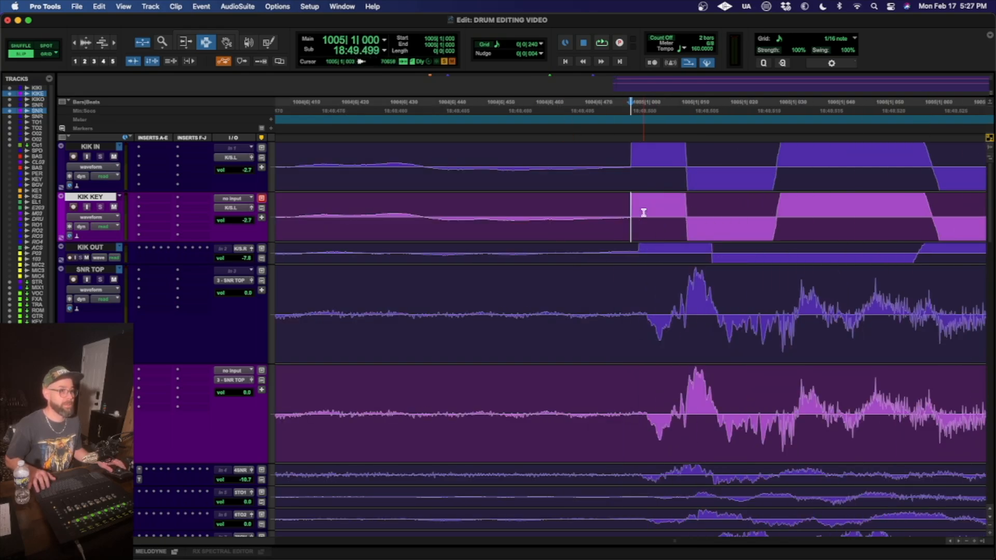
key("super+e")
left_click(930, 208)
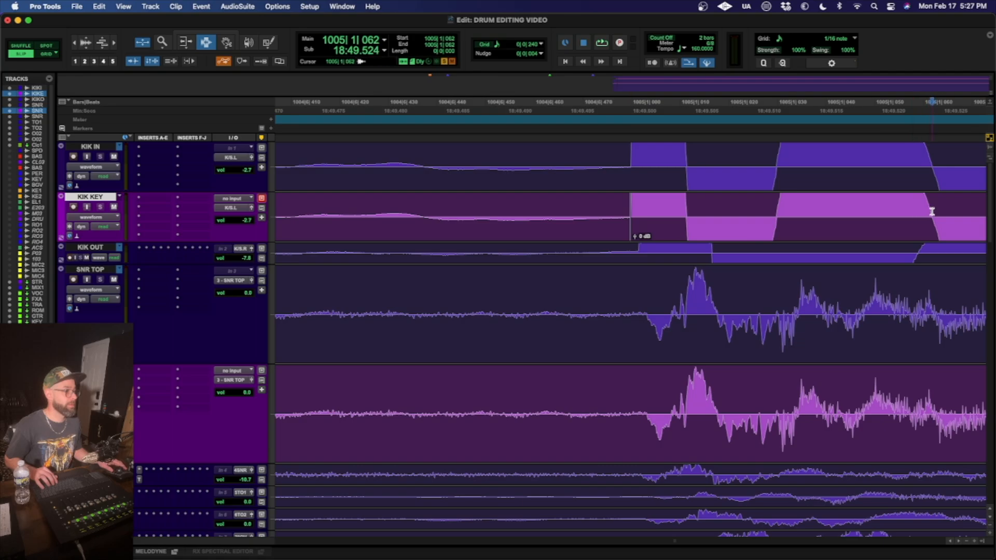
key("super+e")
double_click(506, 229)
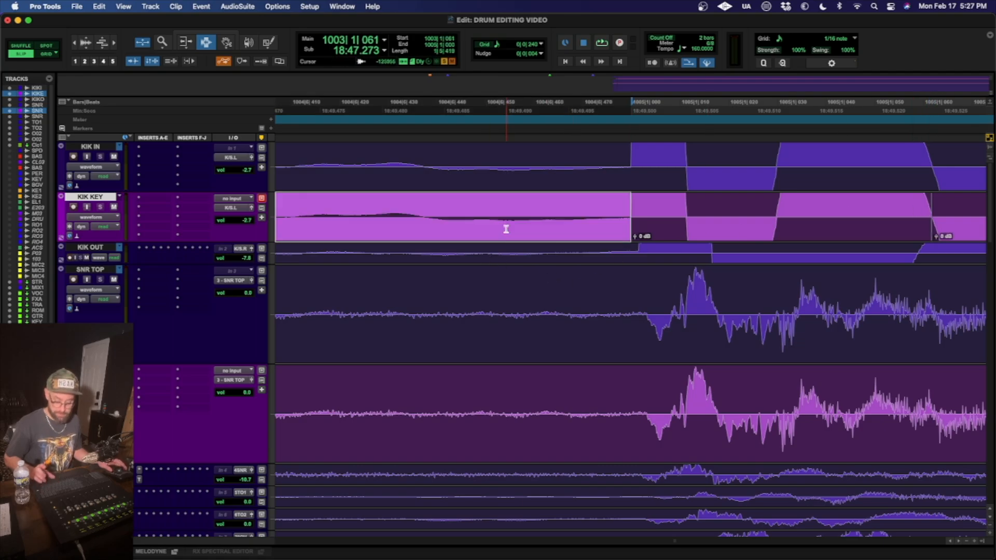
key("Delete")
- Separate the KIK KEY kick hit around 1005|4|000, ending at 1005|4|064, and delete the audio since the previous hit
key("Tab")
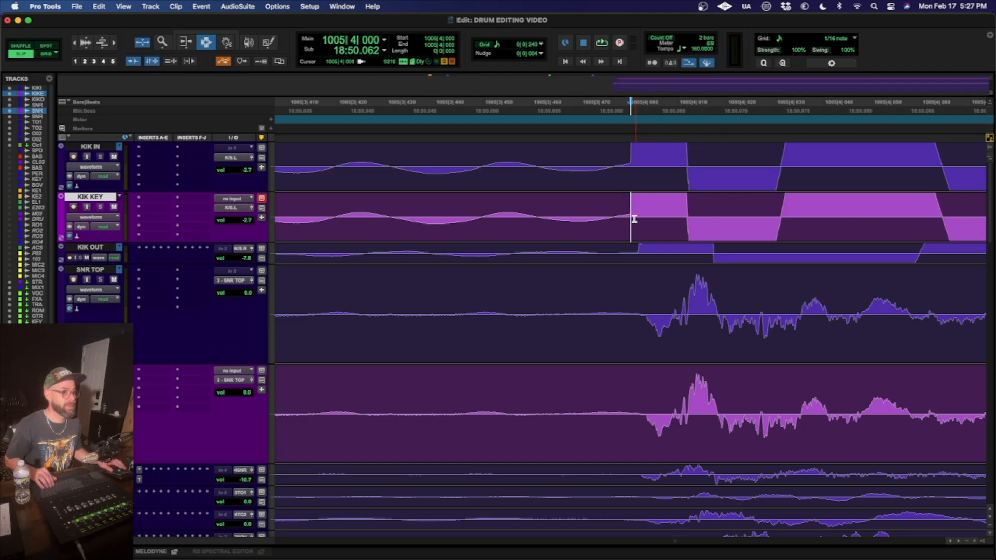
left_click_drag(612, 212, 941, 232)
double_click(557, 234)
key("Delete")
- Separate the KIK KEY kick hit from 1006|6|479 to about 1007|1|060 and delete the audio between it and the previous hit
key("Tab")
key("Tab")
key("Tab")
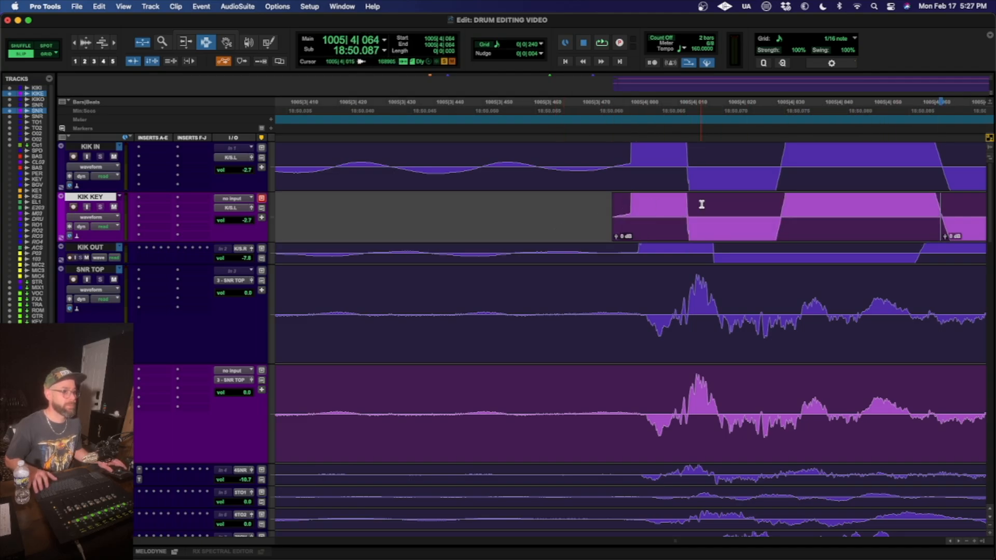
key("Tab")
key("Tab")
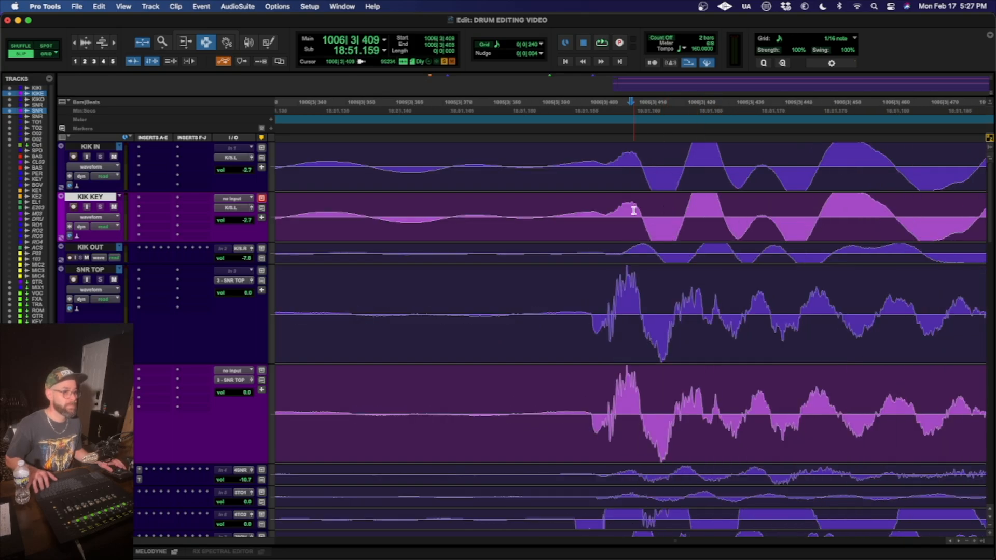
key("Tab")
key("Tab")
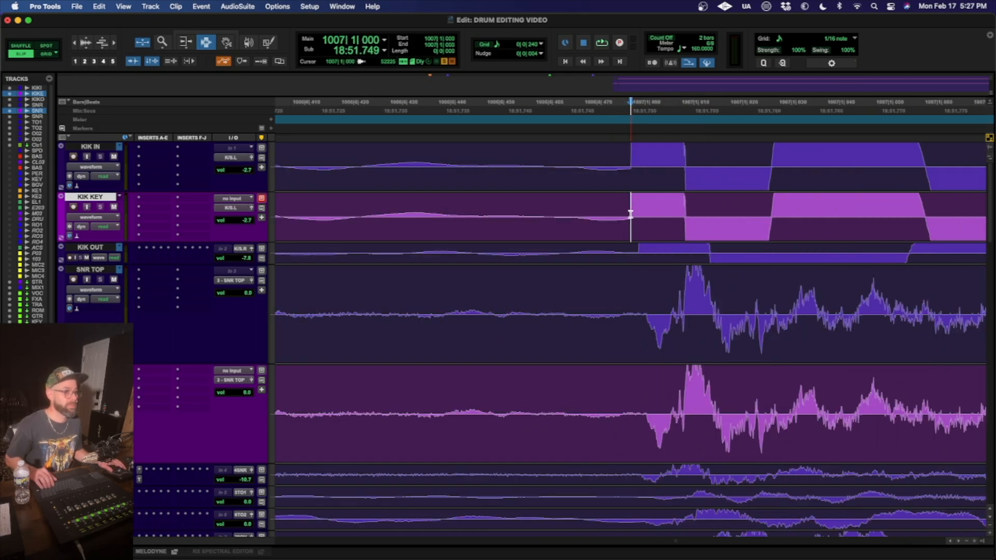
left_click_drag(630, 214, 922, 210)
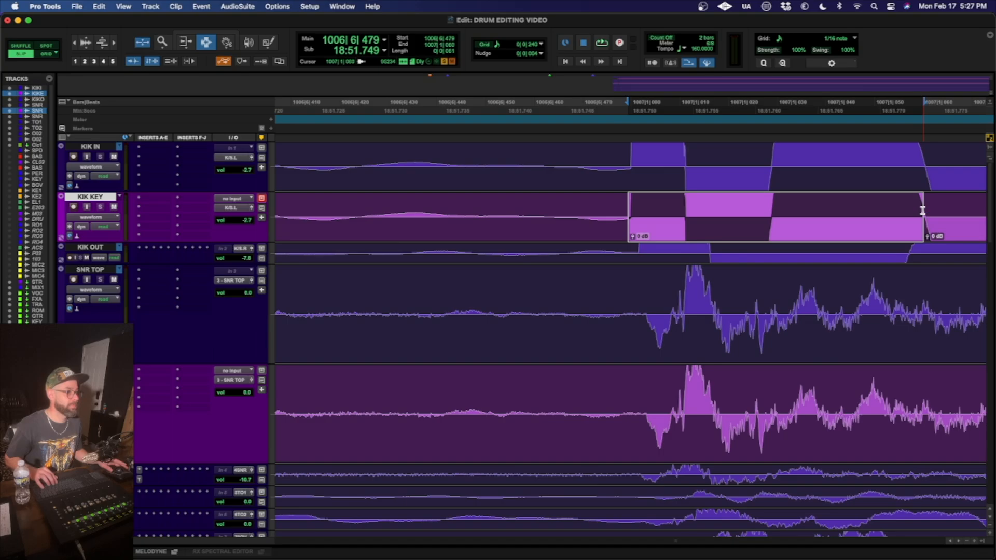
double_click(567, 228)
key("Delete")
- Separate the KIK KEY kick hit from 1008|6|479 to 1009|1|062 and delete the audio between it and the bar 1007 hit
key("Tab")
key("Tab")
key("Tab")
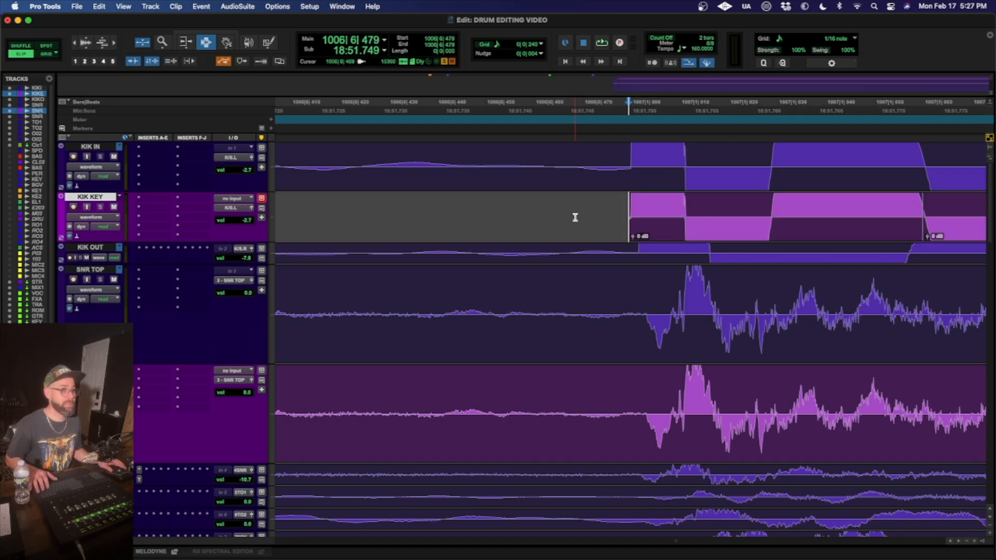
key("Tab")
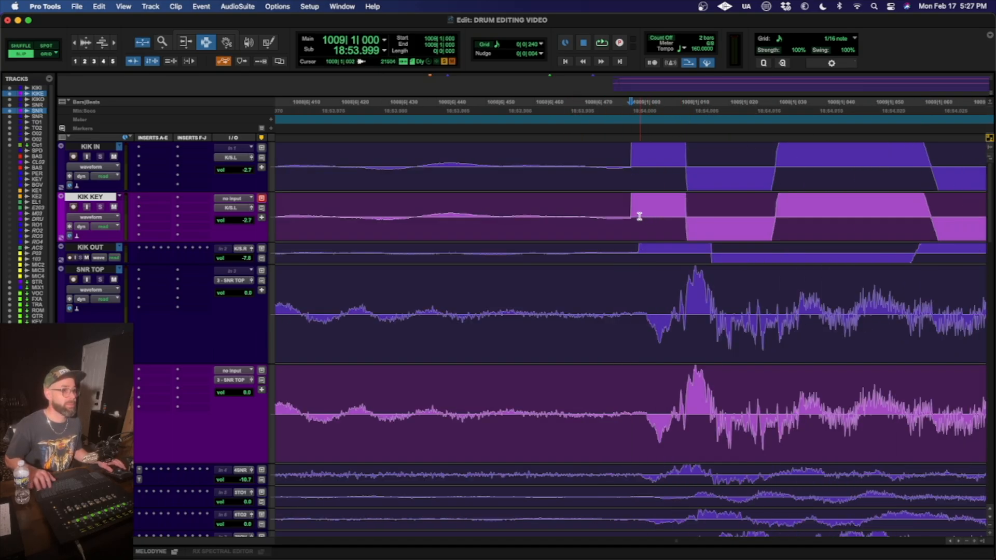
left_click_drag(628, 214, 932, 210)
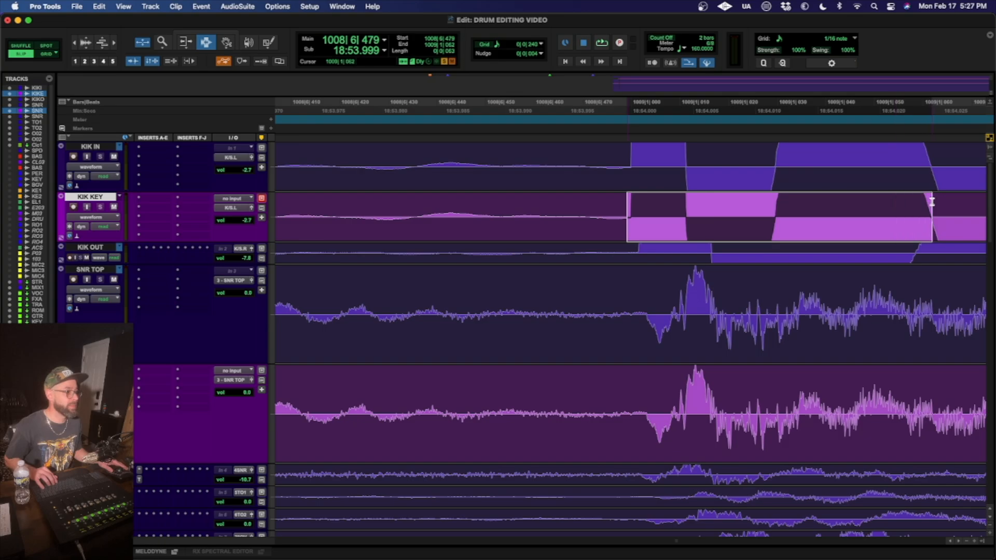
double_click(580, 228)
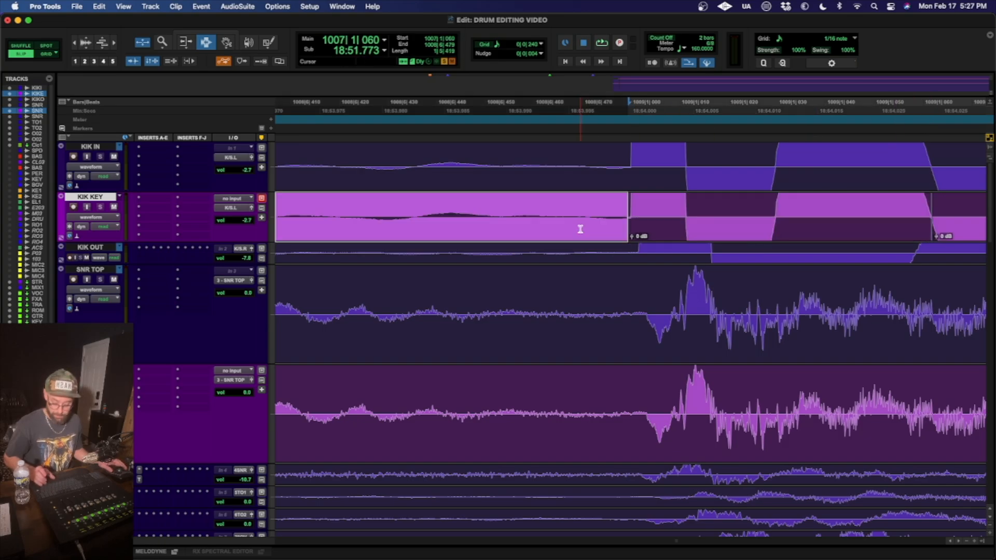
key("Delete")
- Separate the KIK KEY kick hit from 1009|4|000 to 1009|4|065 and delete the audio from 1009|1|062 up to it
key("Tab")
key("Tab")
key("Tab")
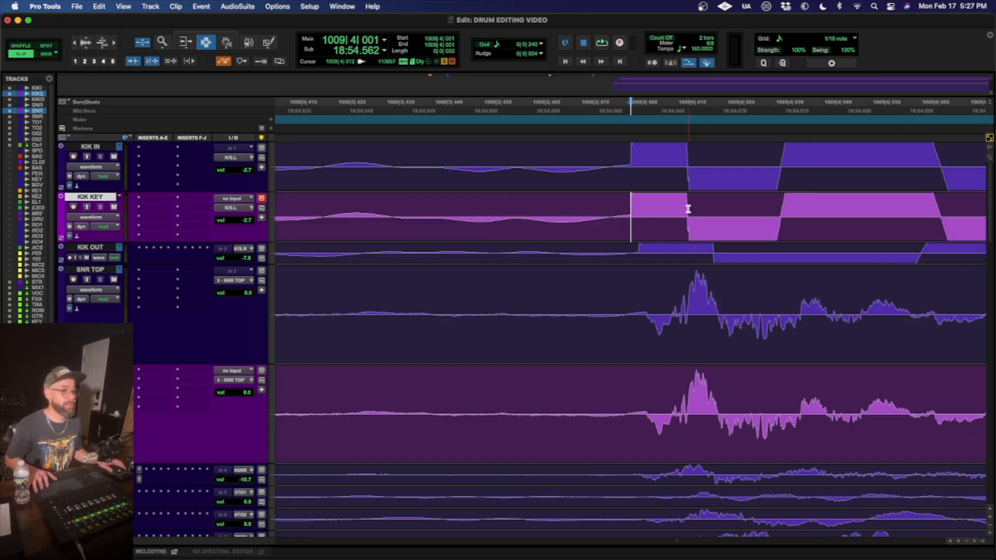
left_click_drag(627, 213, 944, 207)
double_click(567, 221)
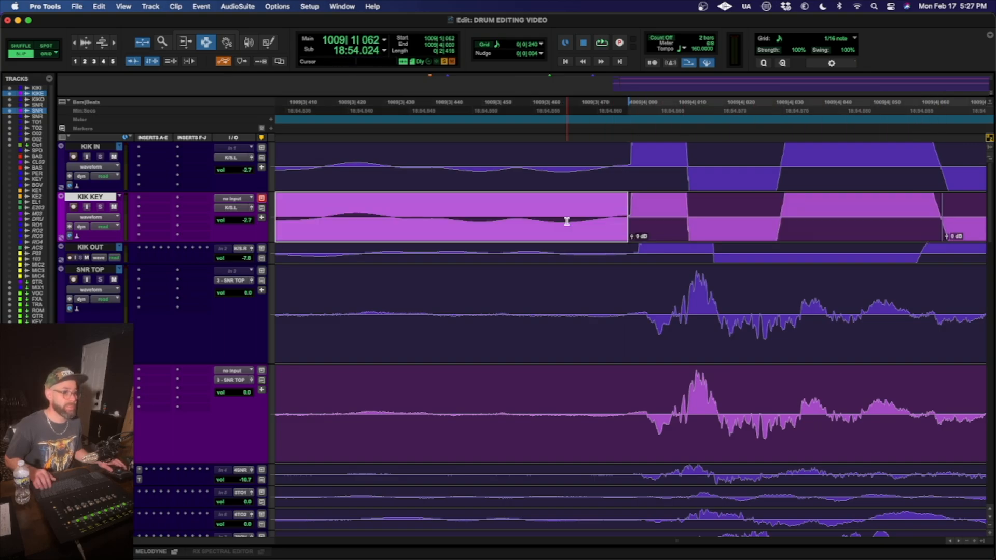
key("Delete")
- Separate the KIK KEY kick hit from 1010|6|479 to about 1011|1|061 and delete the audio from 1009|4|065 up to it
left_click(702, 211)
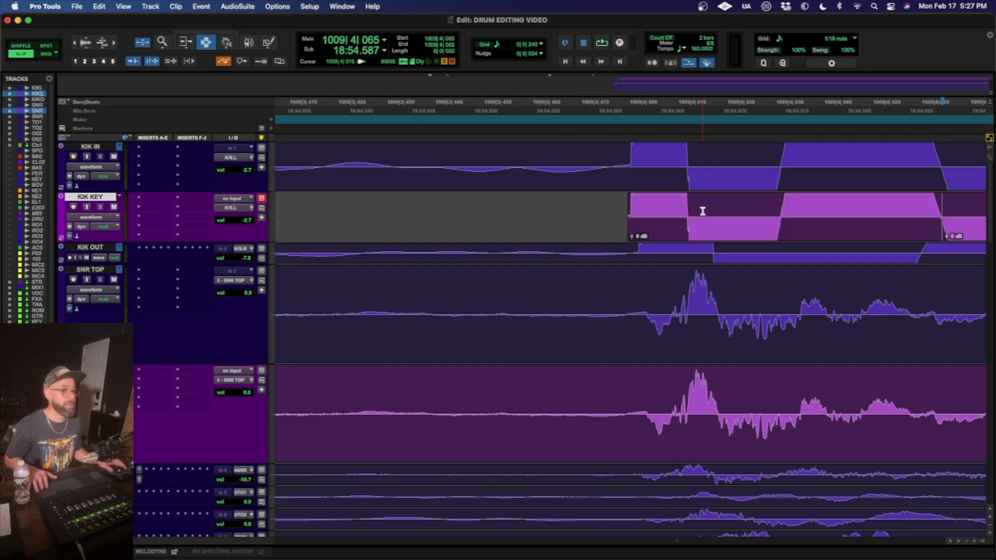
key("Tab")
key("Tab")
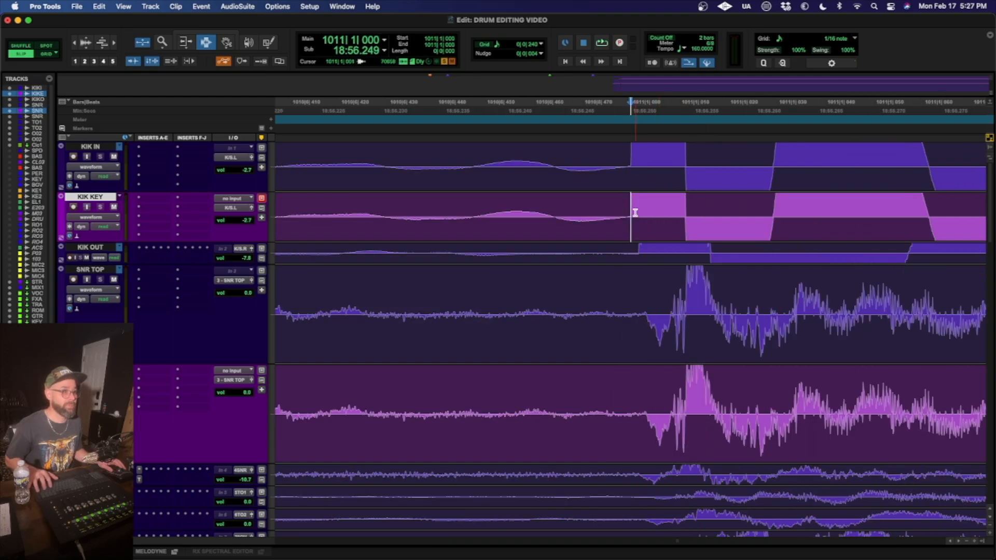
left_click_drag(626, 213, 927, 200)
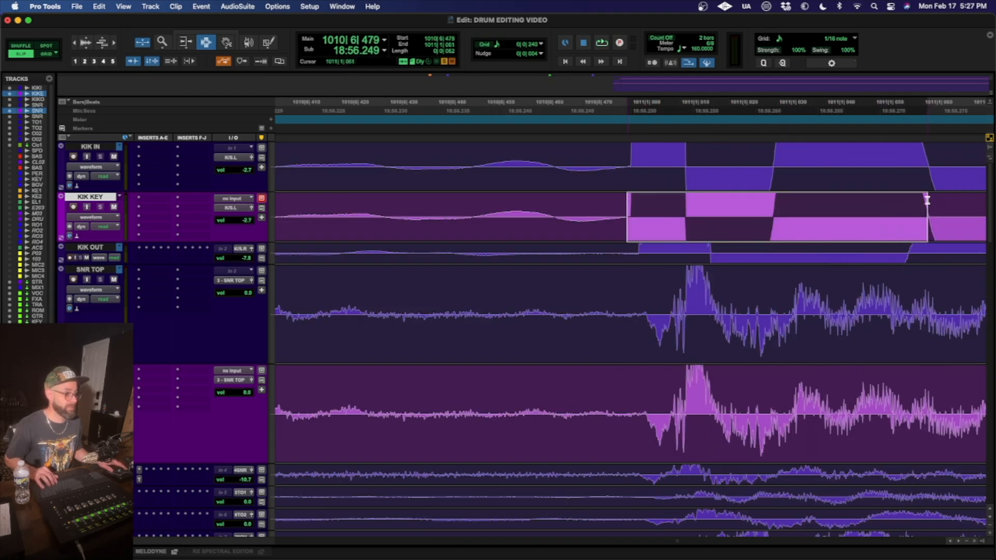
key("b")
double_click(559, 222)
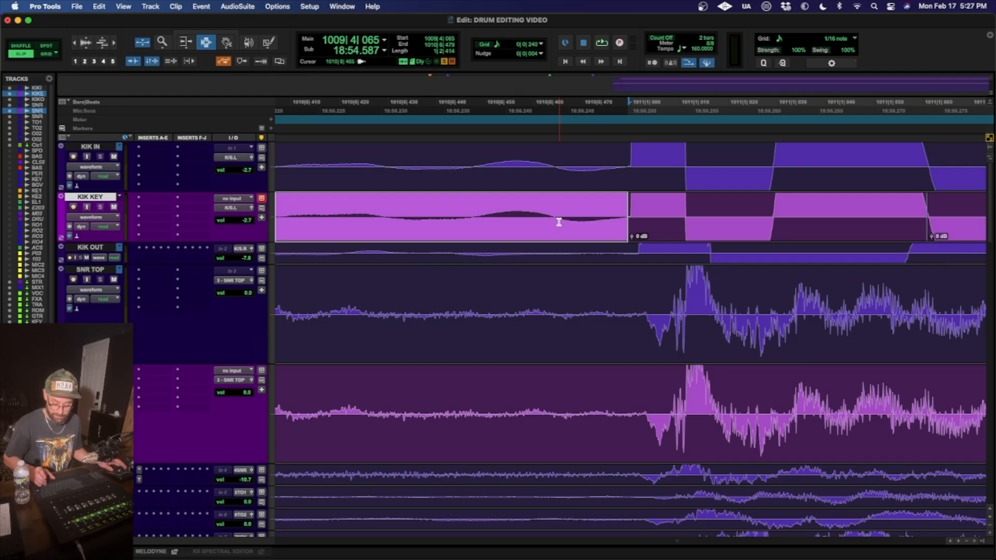
key("BackSpace")
- Isolate the KIK KEY kick hits at 1011|6|000 and 1013|1|000, deleting the audio before each one
key("Tab")
key("Tab")
key("Tab")
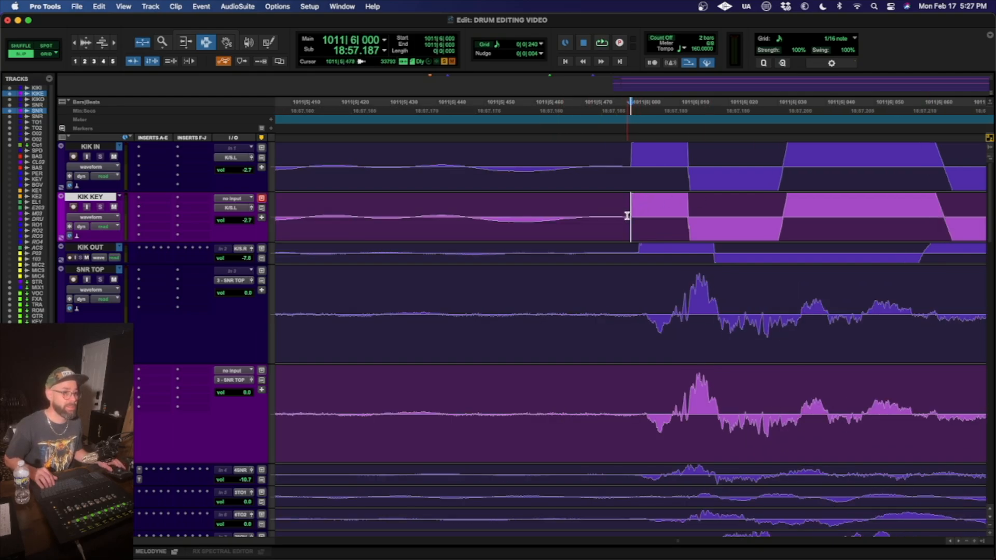
left_click_drag(626, 216, 945, 208)
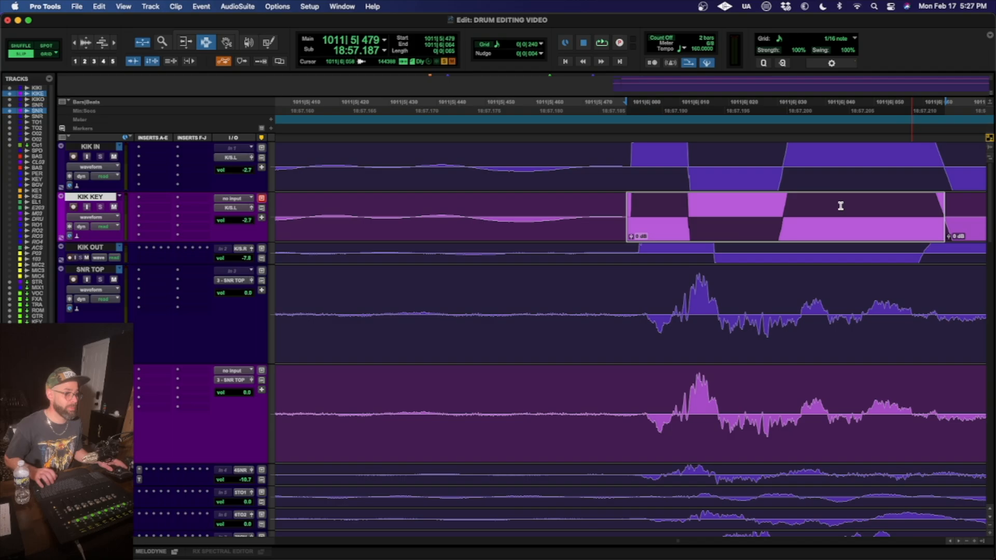
left_click(586, 233)
- Separate the KIK KEY kick hit from 1013|3|479 to 1013|4|065 and delete the audio from 1013|1|065 up to it
left_click(711, 199)
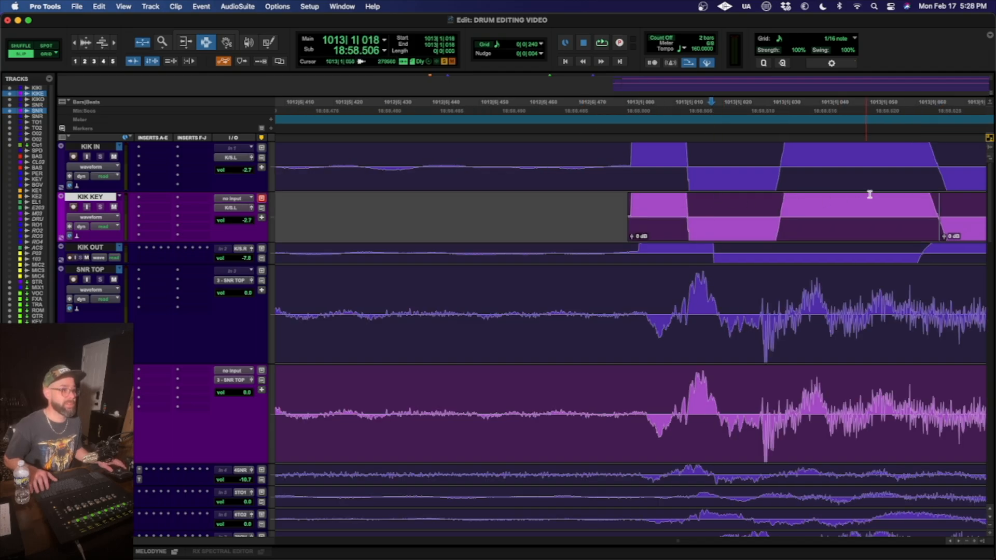
key("Tab")
key("Tab")
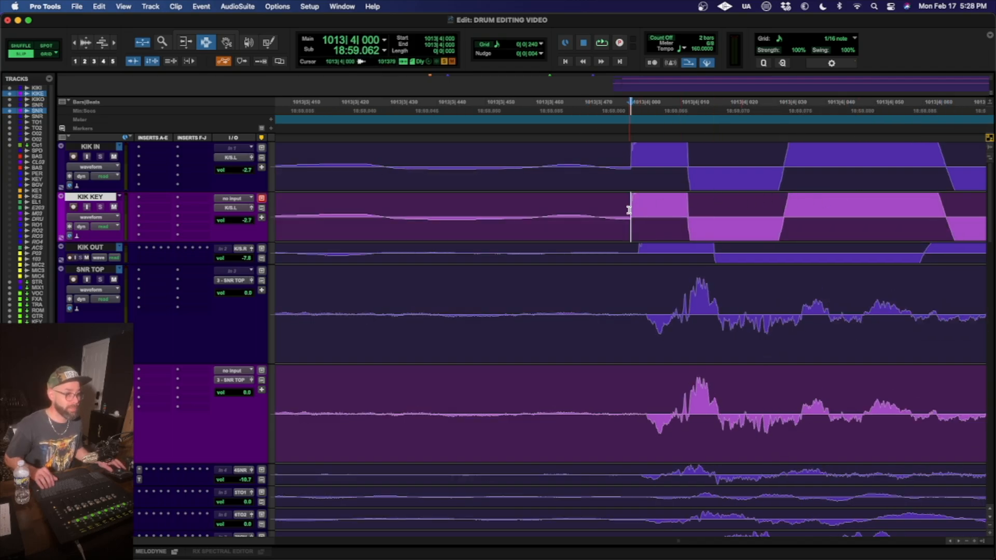
left_click_drag(627, 210, 947, 208)
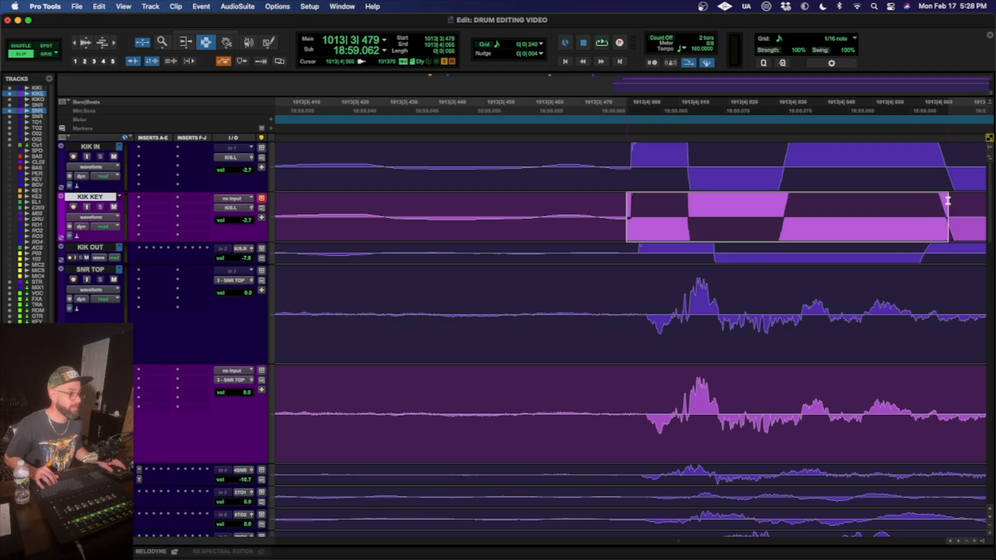
left_click(593, 223)
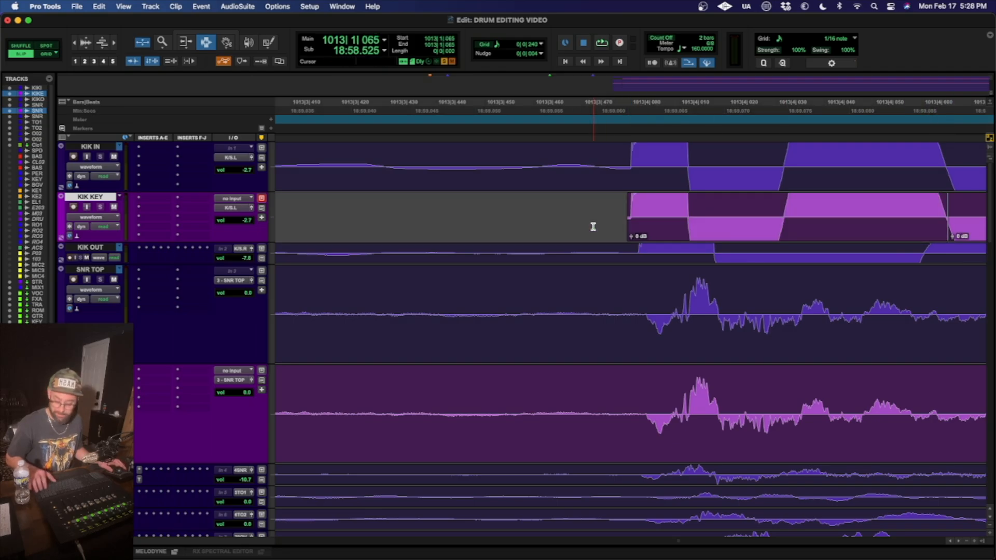
- Separate the KIK KEY kick hit at 1015|1|000, ending at 1015|1|062, and delete the audio from 1013|4|065 up to it
key("Tab")
key("Tab")
key("Tab")
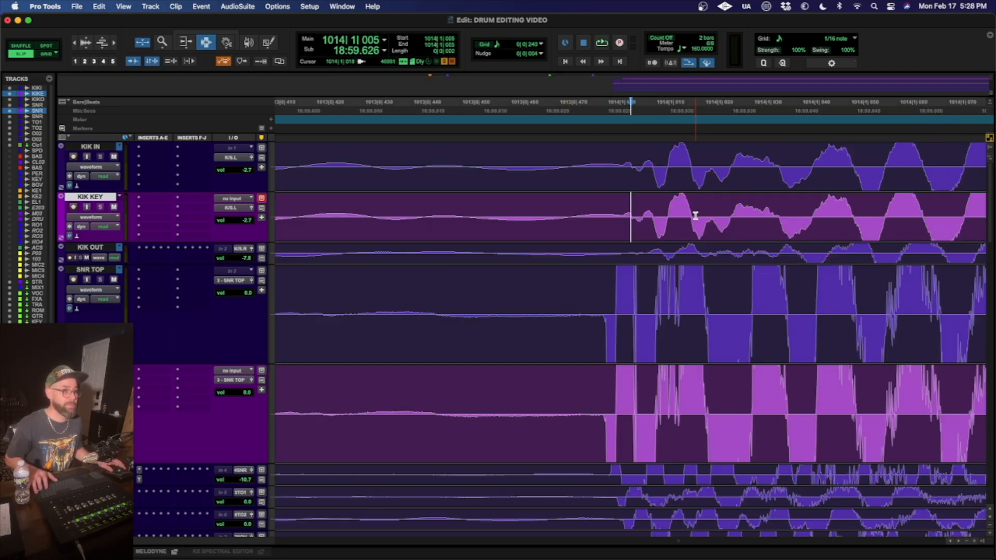
key("Tab")
key("Tab")
key("Tab")
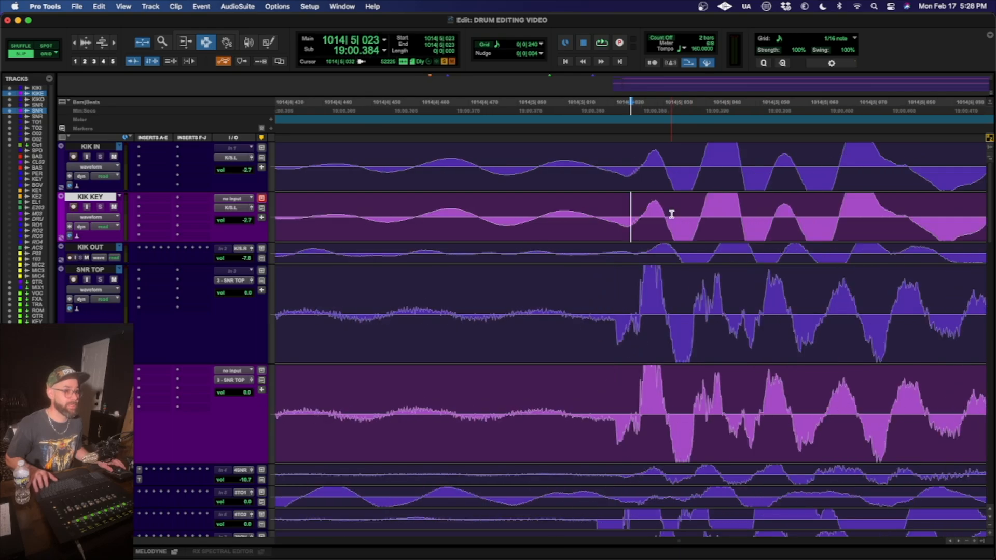
key("Tab")
left_click_drag(626, 212, 931, 204)
double_click(576, 223)
key("Delete")
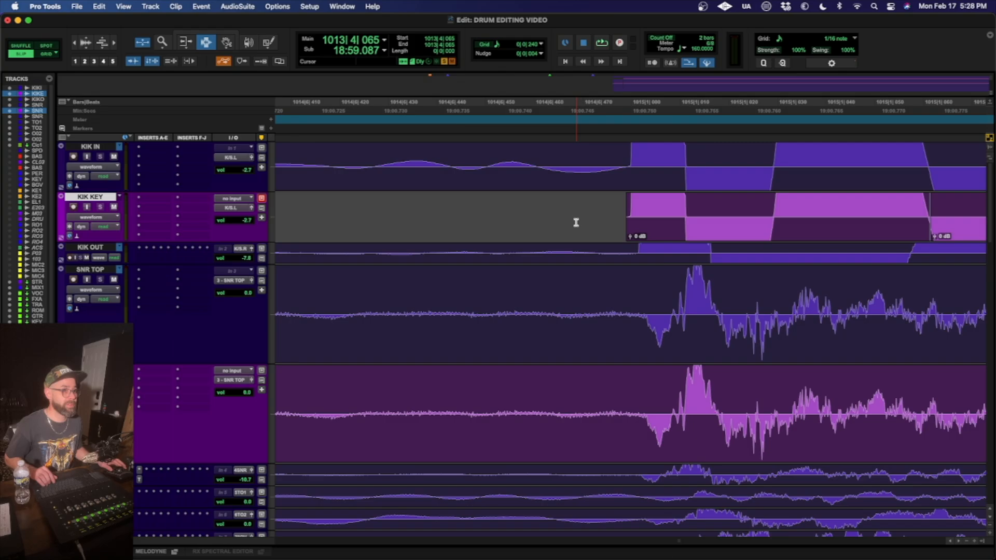
- Separate the KIK KEY kick hit around 1016|1|000, ending at 1016|1|065, and delete the audio between it and the bar 1015 hit
key("Tab")
key("Tab")
key("Tab")
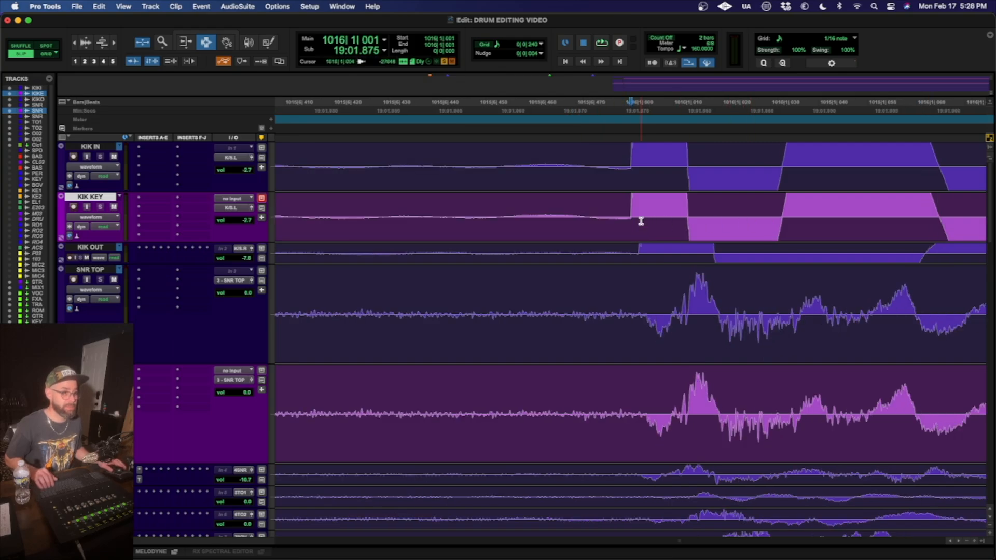
left_click_drag(626, 211, 940, 208)
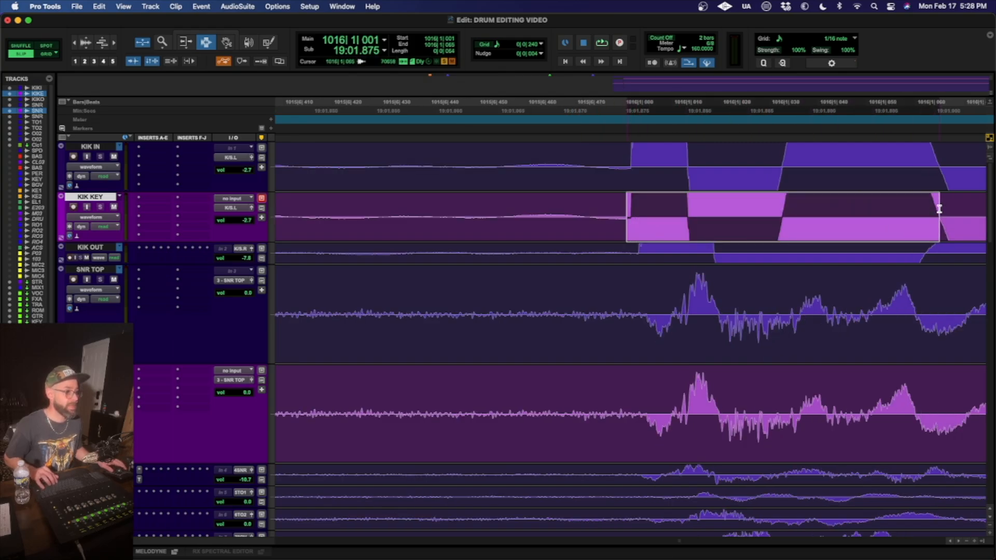
key("b")
double_click(585, 226)
key("Delete")
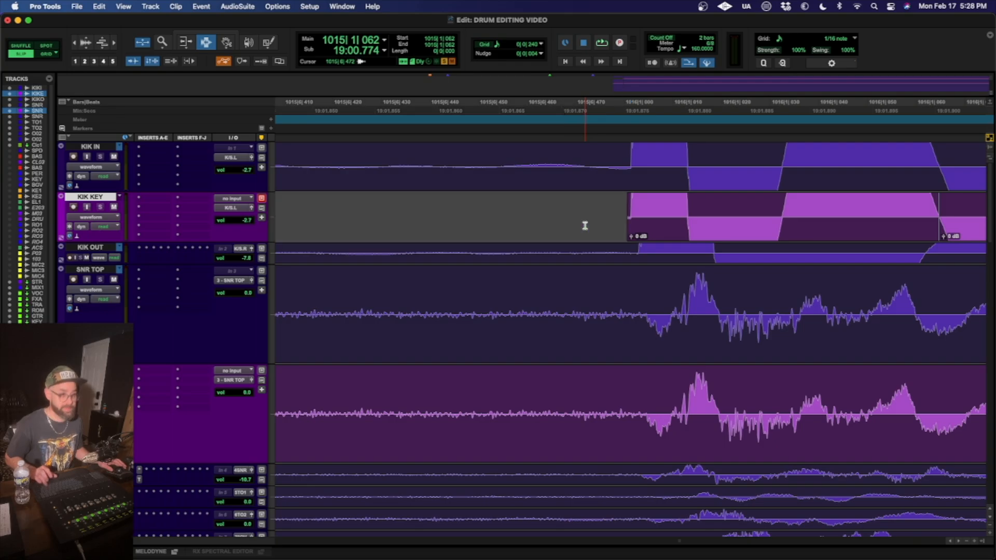
- Separate the KIK KEY kick hit at the start of bar 1017 and delete the audio from 1016|1|065 up to it
key("Tab")
key("Tab")
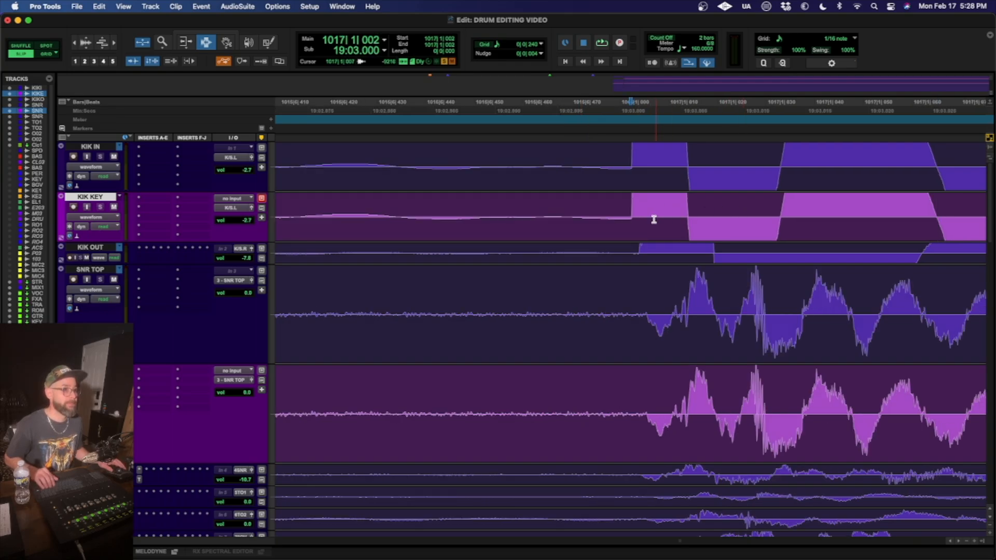
left_click_drag(628, 211, 935, 207)
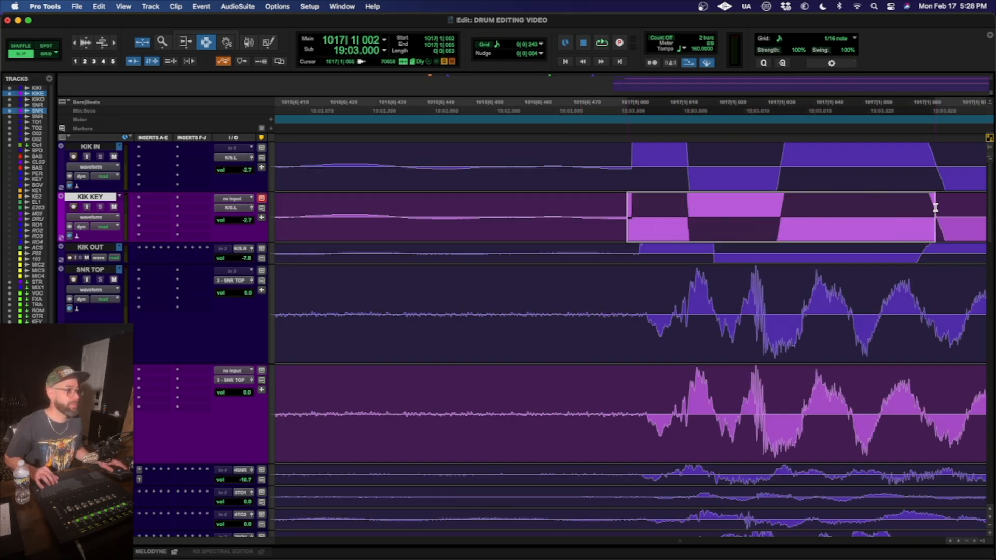
key("b")
double_click(555, 236)
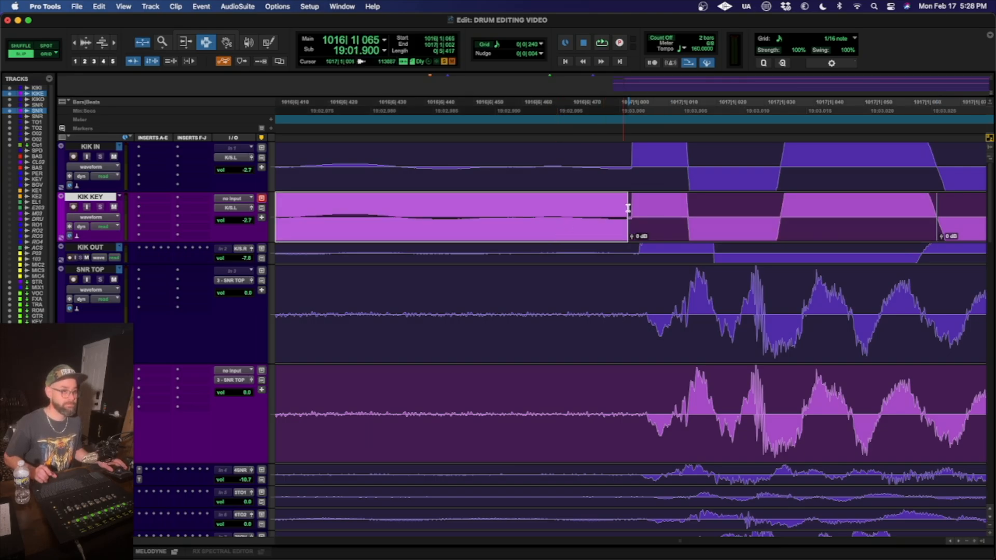
key("Delete")
- Review the isolated KIK KEY hits against the unedited remainder of the track across the whole song
key("r")
key("r")
key("r")
key("r")
key("r")
key("r")
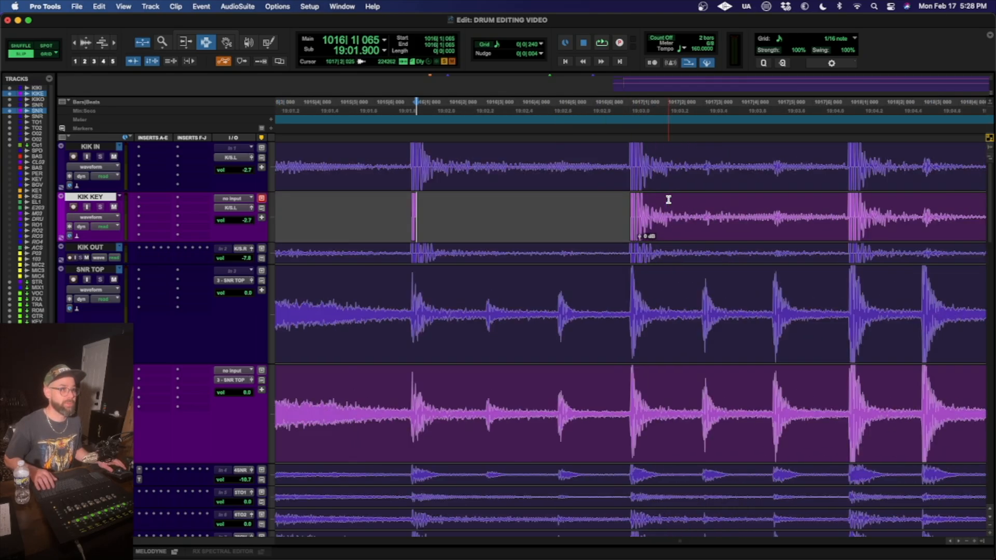
key("r")
key("r")
key("r")
key("r")
key("r")
mouse_move(685, 554)
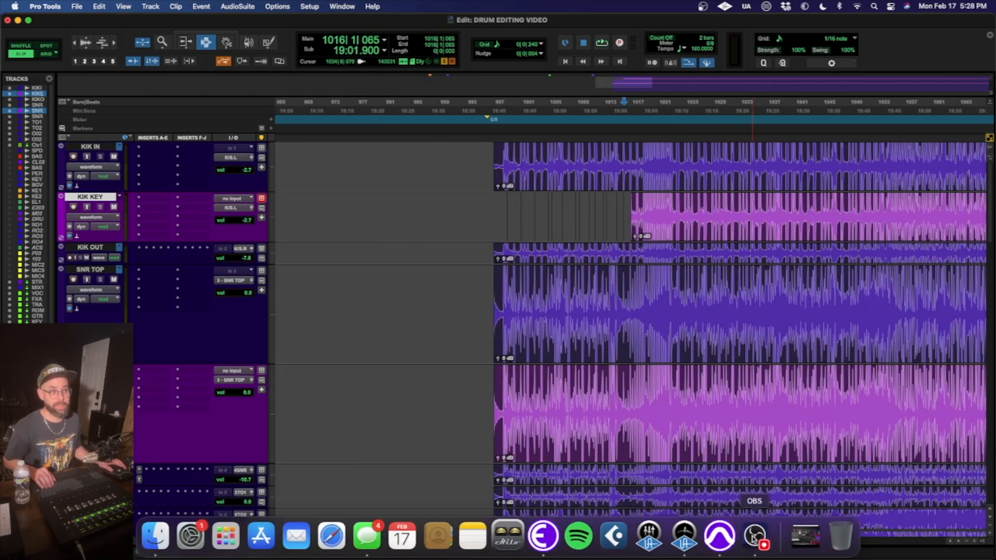
left_click(753, 537)
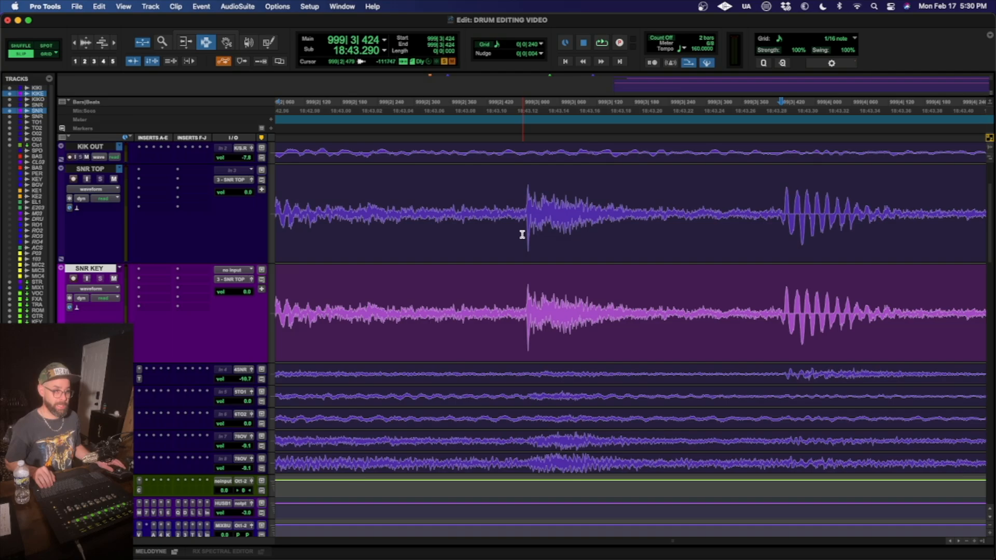
- Examine the first isolated SNR KEY hits around bars 998 and 999 and play them back from 998|5|381
key("r")
key("r")
scroll(523, 238, "left", 3)
scroll(523, 238, "right", 1)
scroll(523, 239, "left", 5)
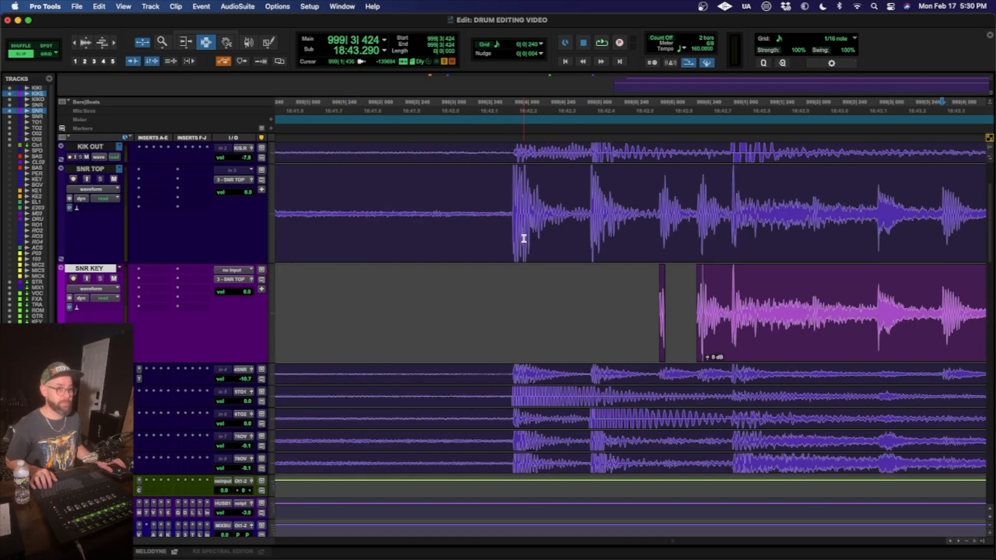
scroll(523, 238, "left", 2)
scroll(522, 238, "right", 4)
left_click(522, 298)
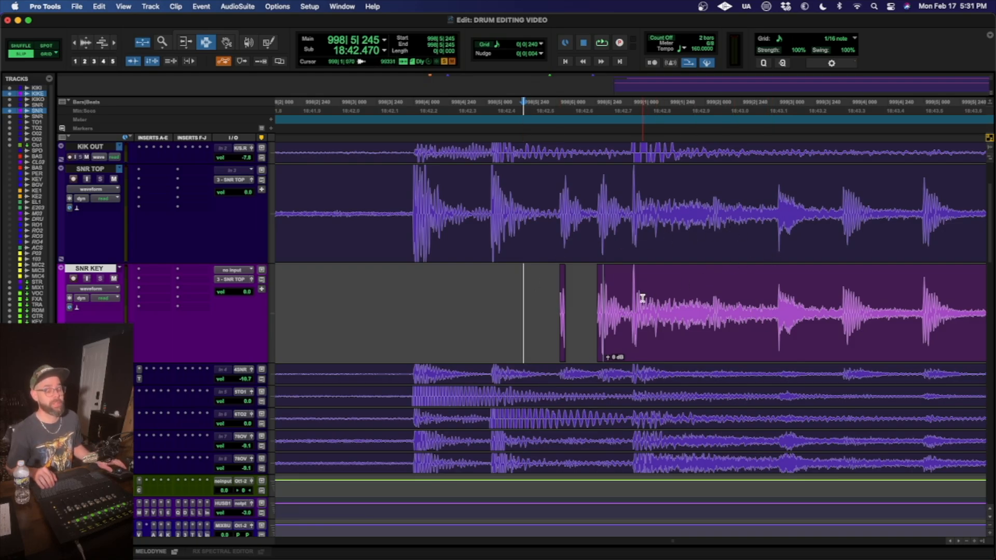
left_click(544, 306)
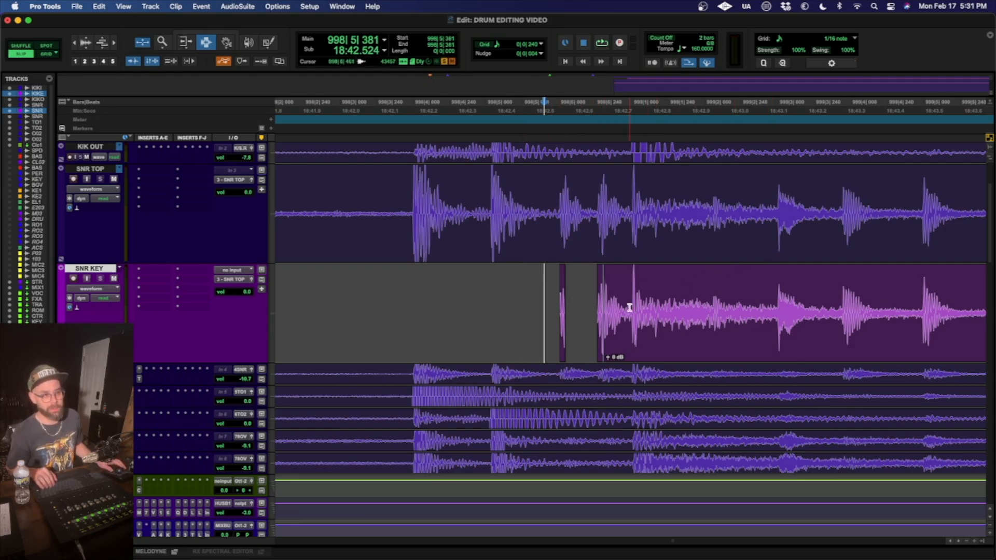
key("space")
key("space")
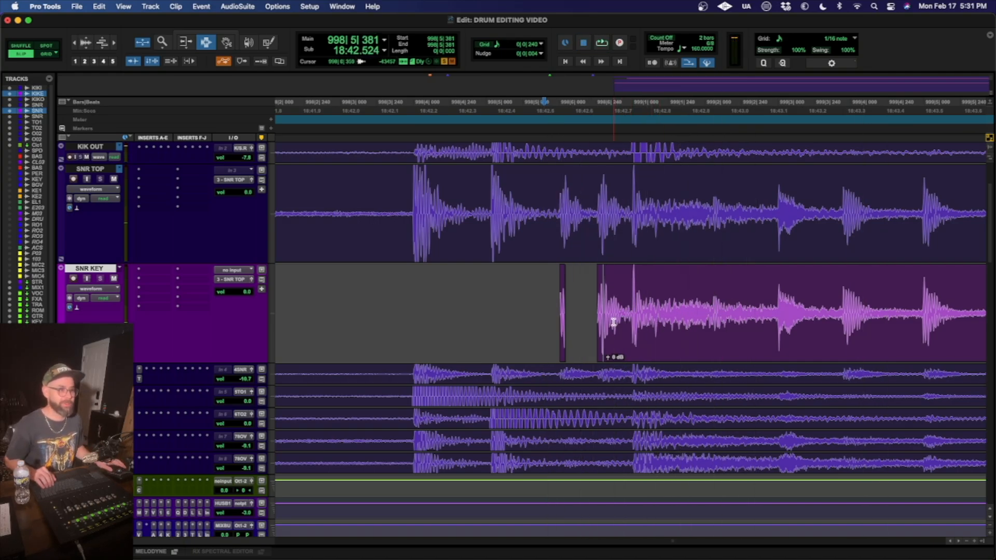
scroll(668, 328, "right", 2)
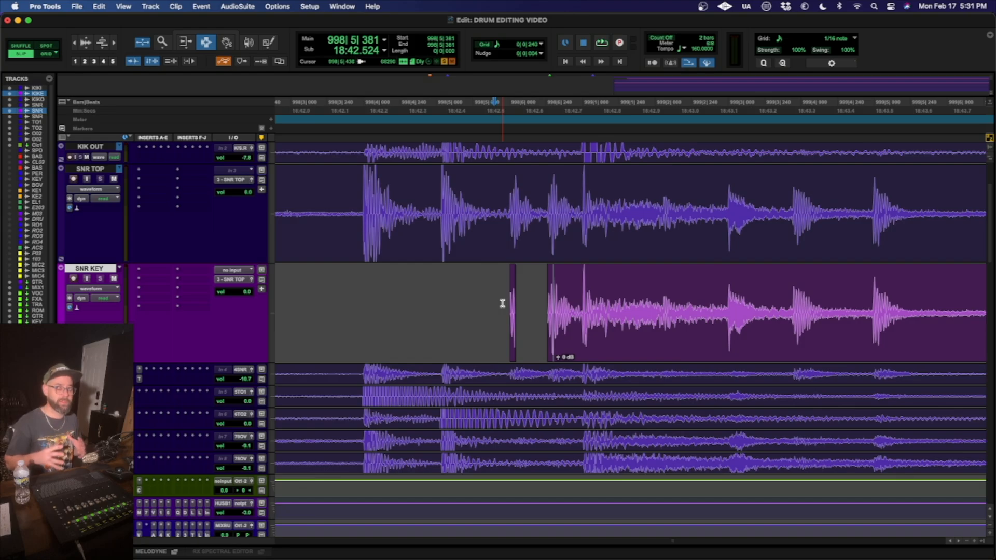
scroll(503, 298, "right", 1)
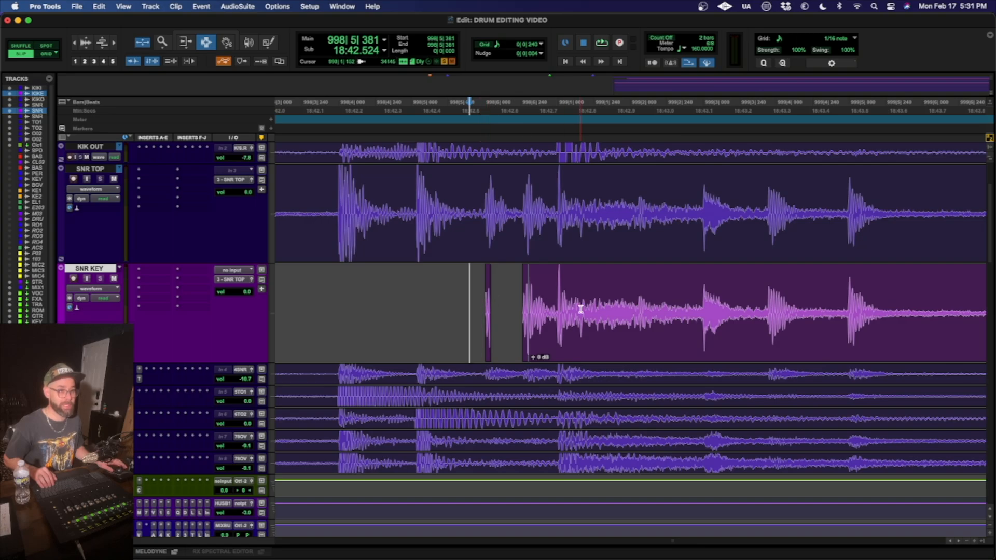
scroll(610, 299, "right", 2)
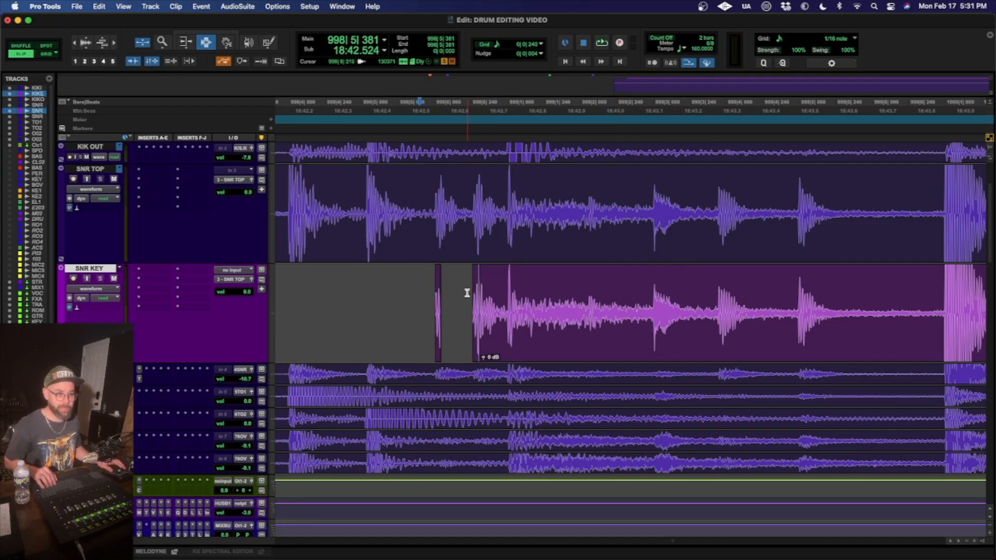
- Inspect the cut edges of the isolated SNR KEY hits around 998|5|453 and 998|6|259 at close zoom
left_click(430, 300)
key("super+bracketright")
key("super+bracketright")
key("super+bracketright")
key("super+bracketright")
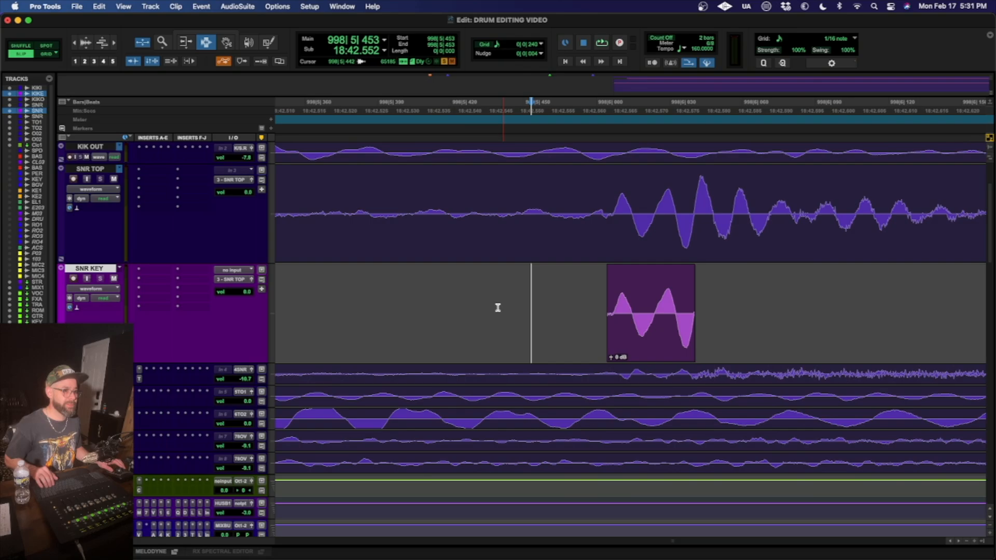
key("r")
scroll(674, 331, "right", 5)
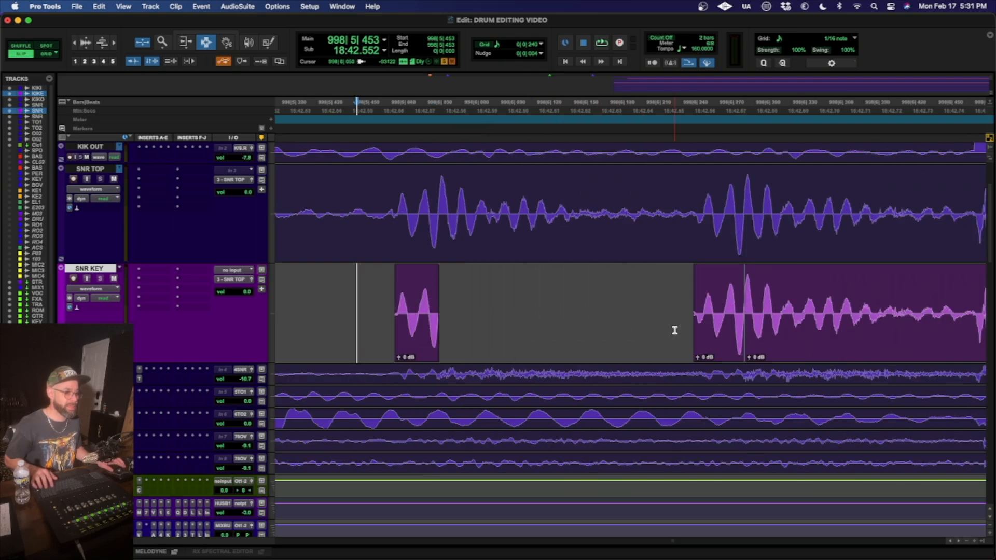
left_click(704, 315)
key("t")
key("t")
key("r")
key("r")
key("r")
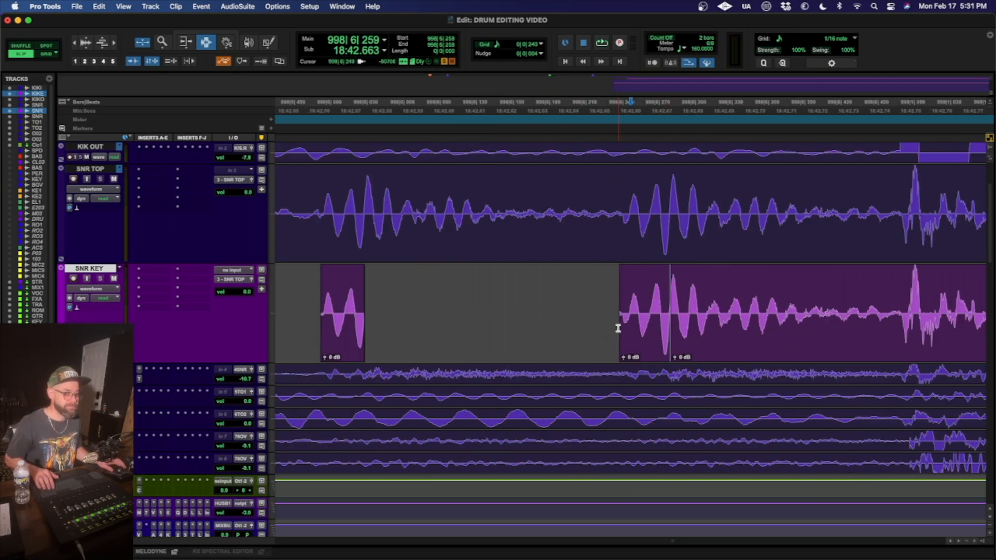
- Play back from 998|5|428 and audition the unedited SNR KEY hits around 999|2|481 and 999|3|426
left_click(391, 306)
key("space")
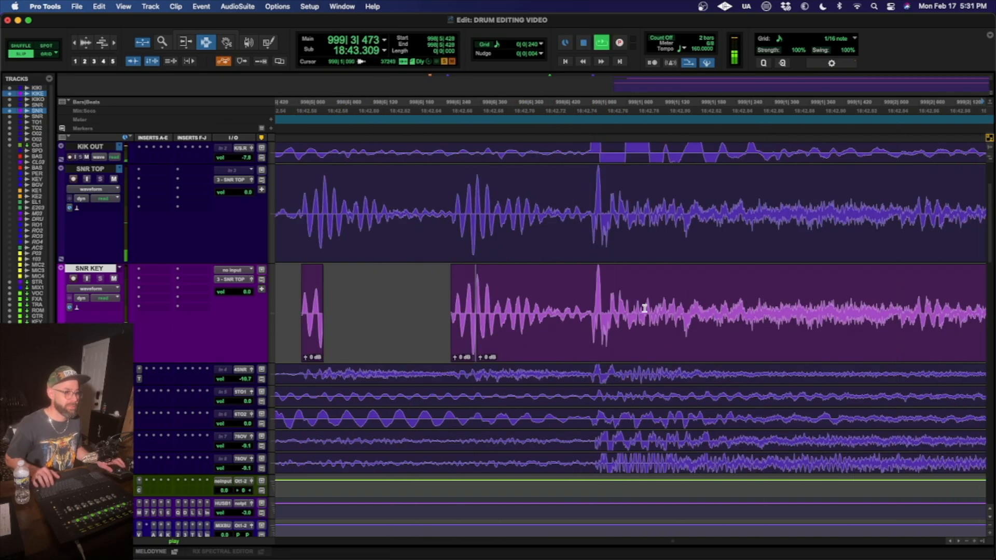
key("space")
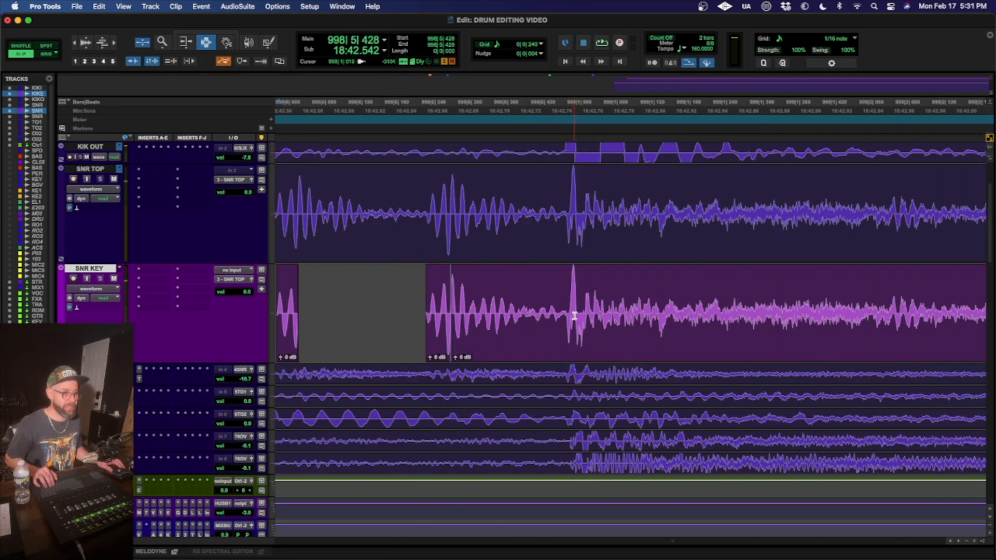
scroll(574, 316, "right", 5)
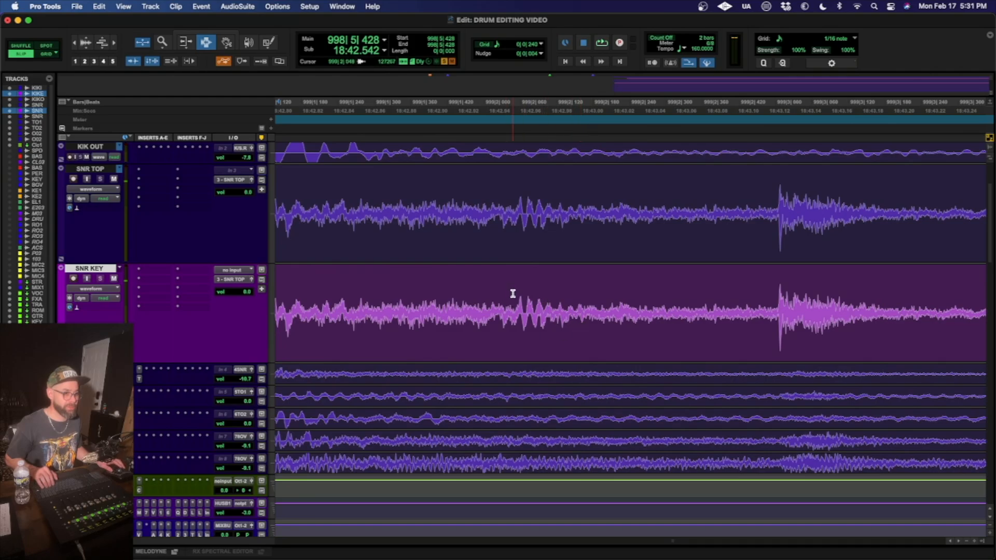
scroll(782, 303, "right", 4)
left_click(785, 308)
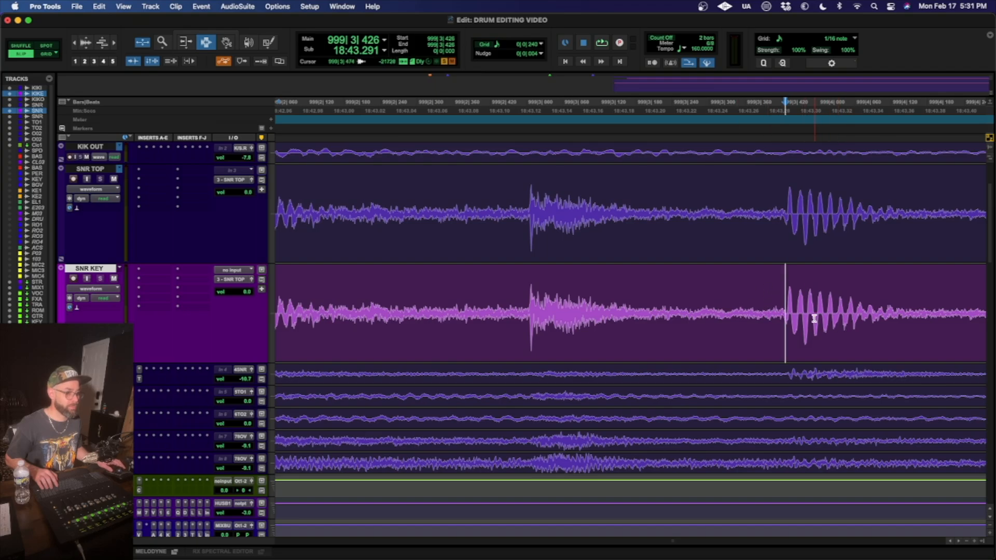
key("space")
key("space")
left_click(515, 310)
key("space")
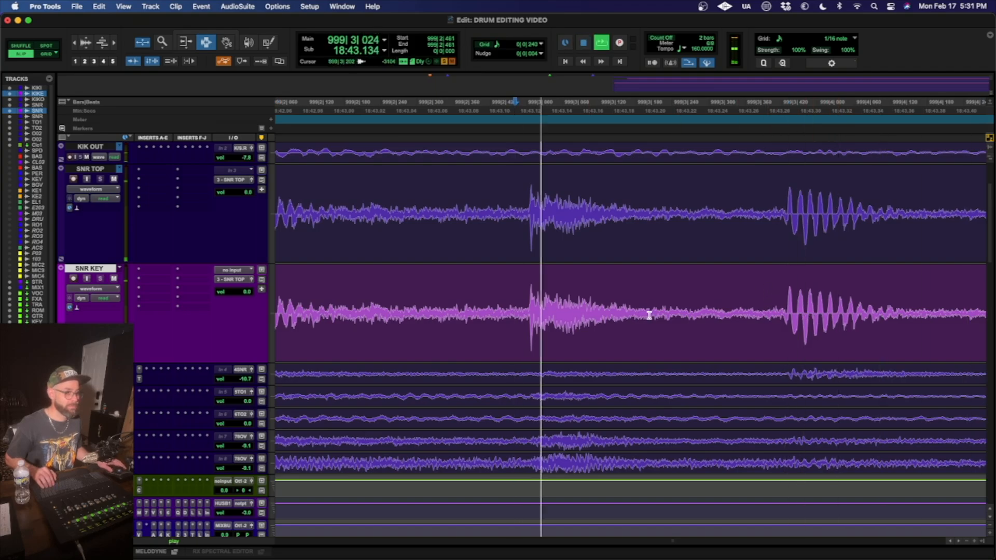
key("space")
- Separate the SNR KEY hit from 999|3|423 to 999|3|455 and delete the audio immediately before it
left_click(794, 309)
key("t")
key("t")
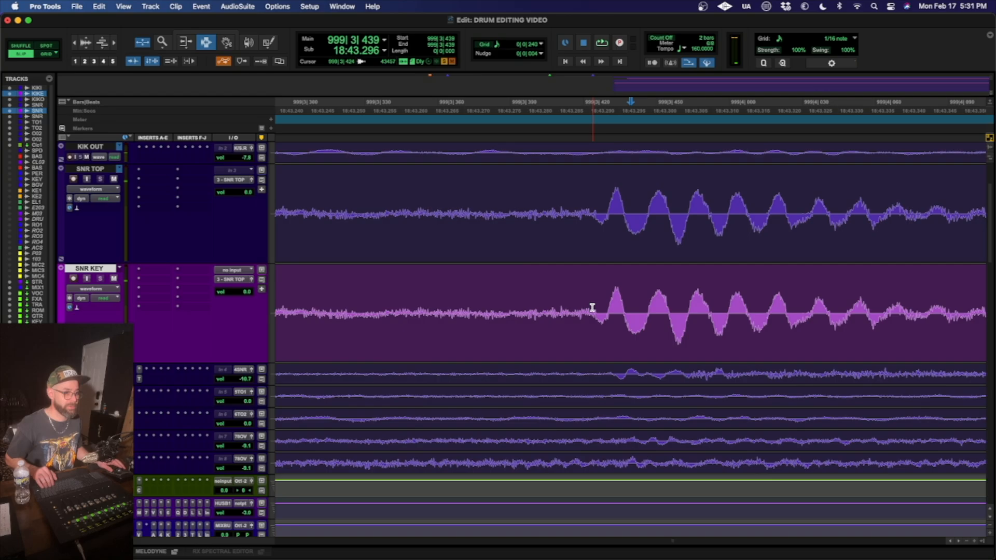
left_click_drag(592, 307, 669, 311)
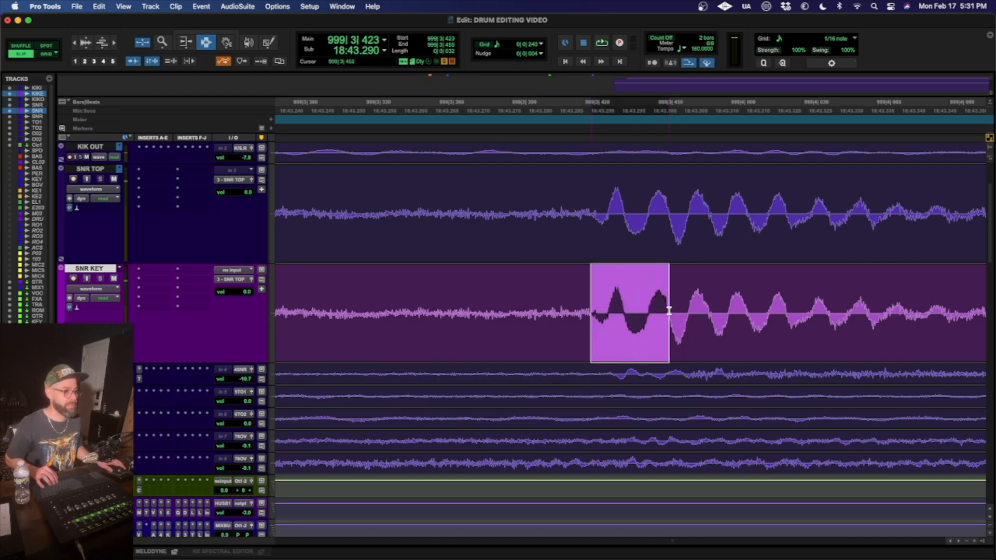
double_click(559, 315)
key("Delete")
- Audition the hit at 999|4|478, separate the SNR KEY hit from 999|6|479 to 1000|1|020, and delete the audio between 999|3|455 and it
scroll(719, 312, "right", 2)
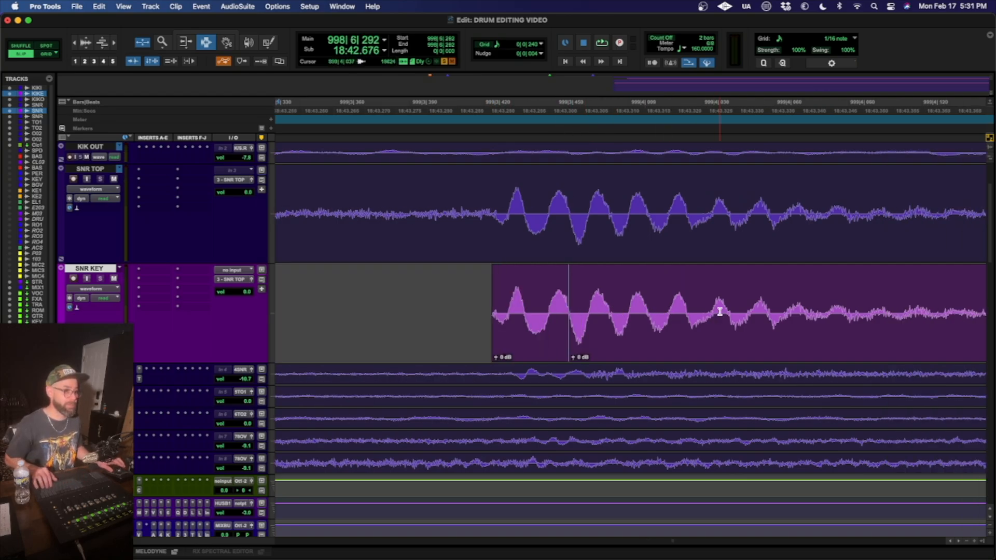
scroll(719, 311, "right", 10)
left_click(670, 298)
key("Tab")
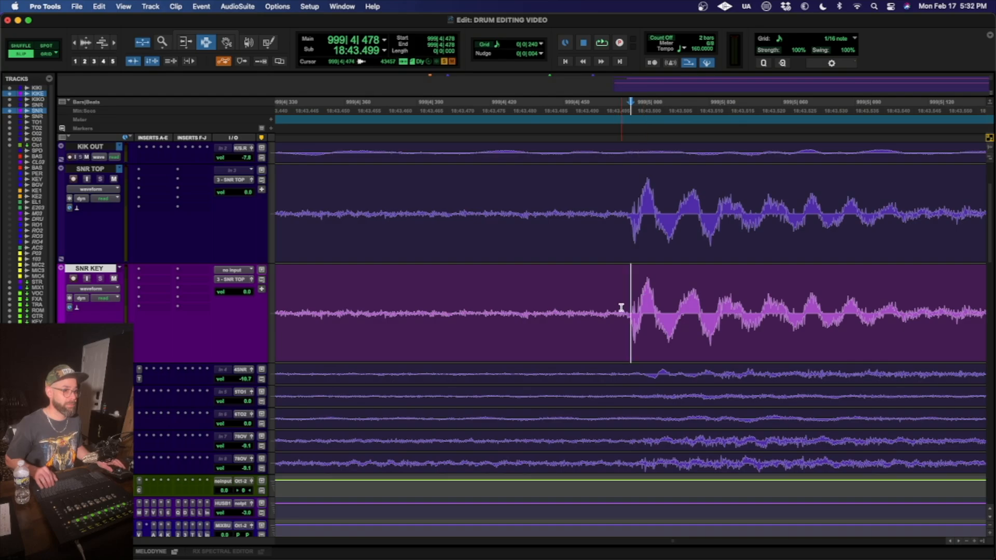
key("space")
key("space")
key("Tab")
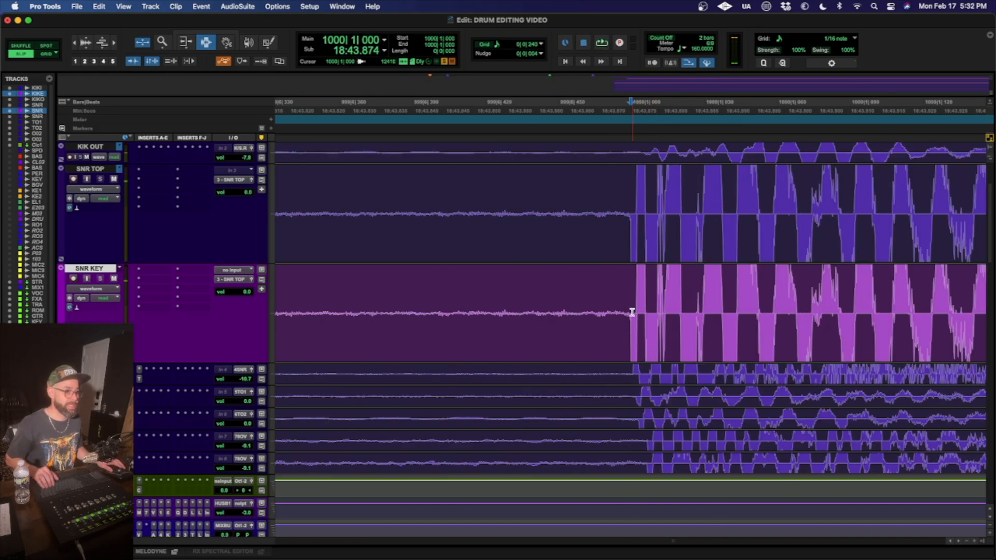
left_click_drag(626, 313, 679, 315)
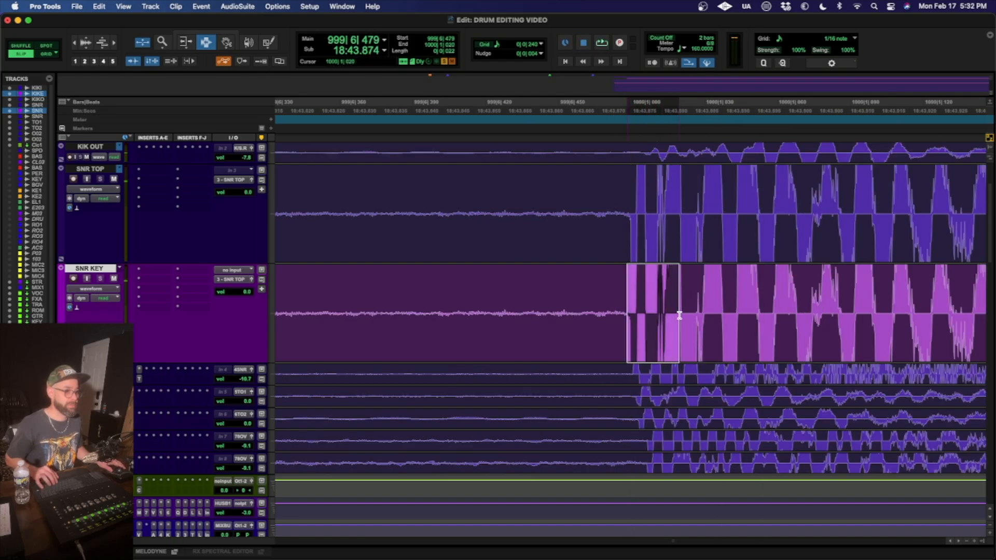
key("super+e")
double_click(590, 330)
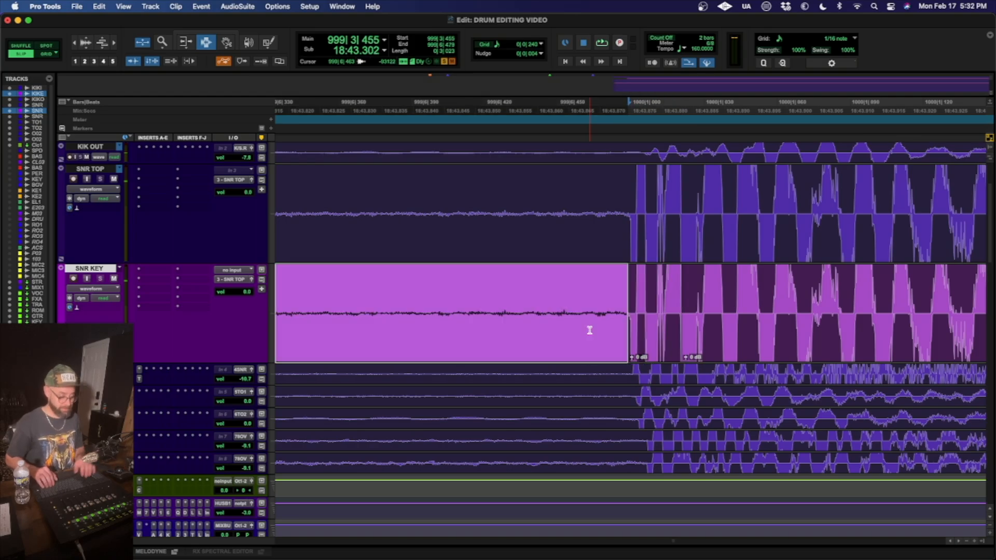
key("Delete")
- Separate the SNR KEY hit from 1000|3|444 to 1000|4|003 and delete the audio between the bar 1000 downbeat hit and it
key("Tab")
key("Tab")
key("Tab")
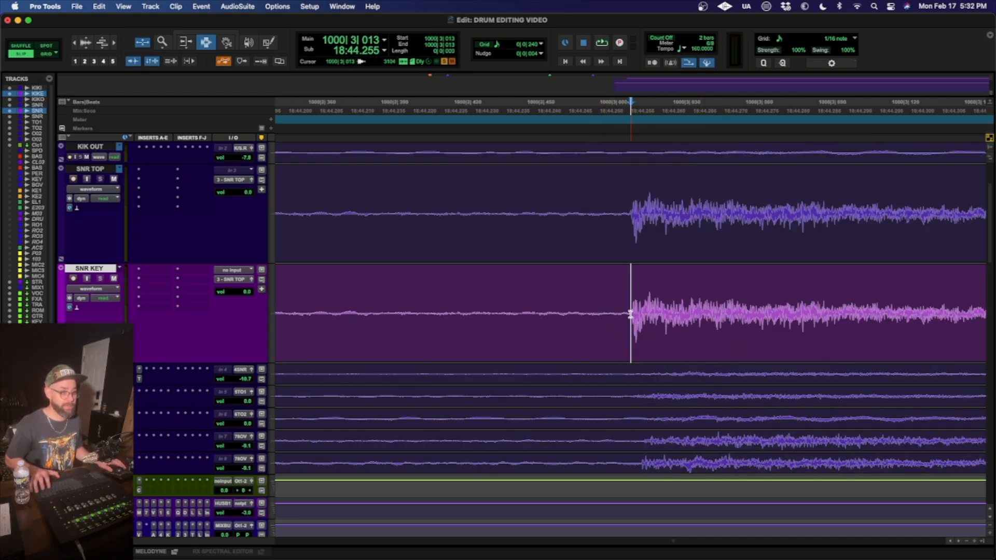
key("Tab")
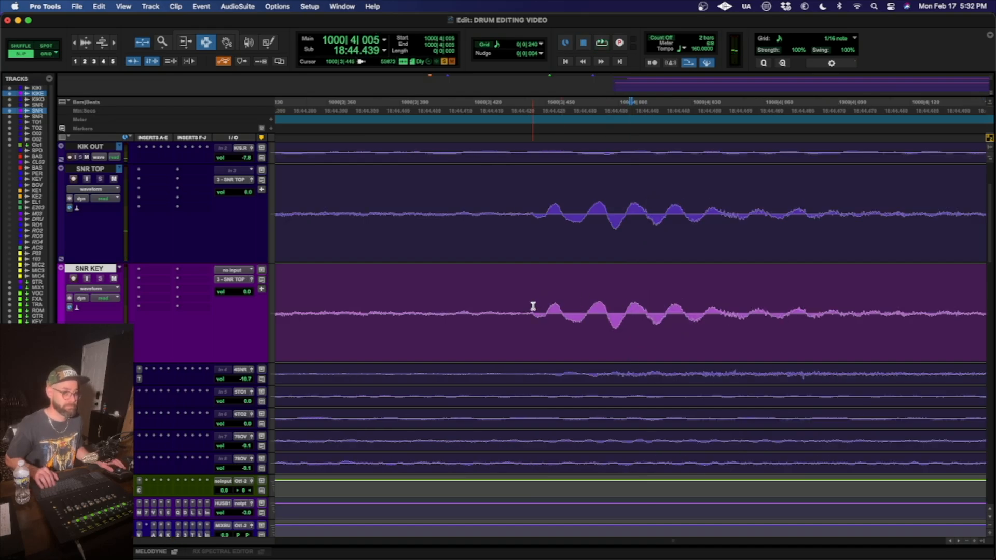
left_click_drag(530, 312, 624, 319)
key("super+e")
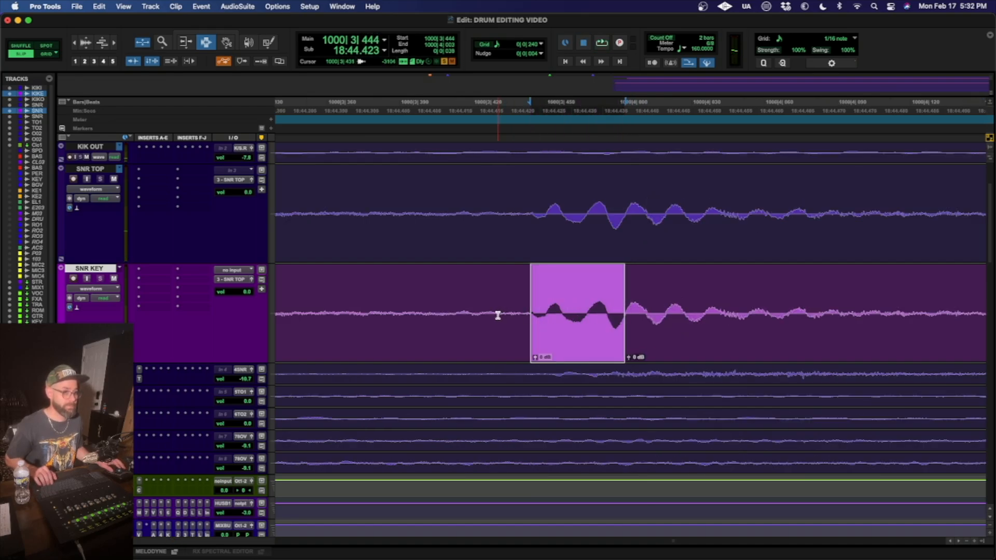
double_click(498, 313)
key("BackSpace")
- Audition from 1000|4|468, separate the SNR KEY hit from about 1000|5|420 to 1000|5|451, and delete the audio from 1000|4|003 up to it
key("Tab")
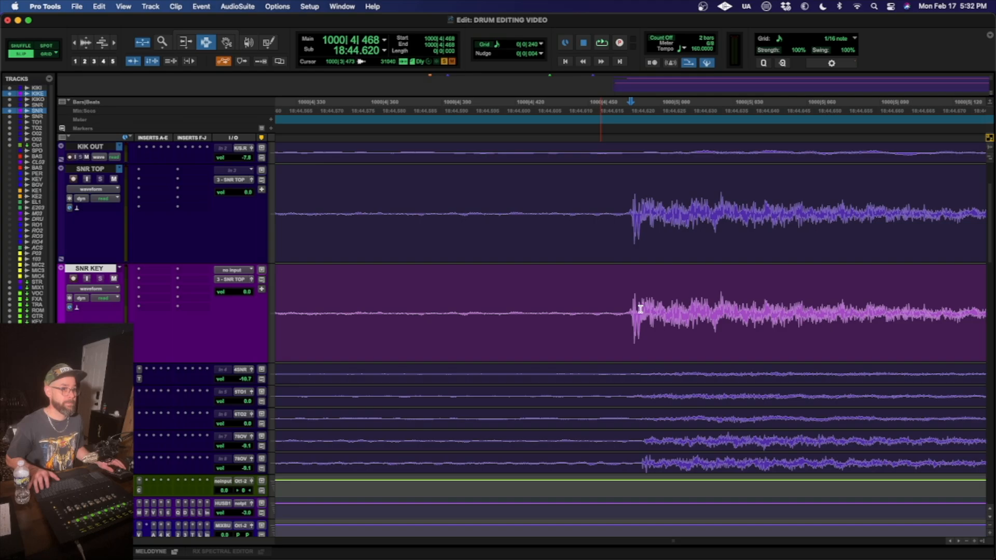
key("space")
key("space")
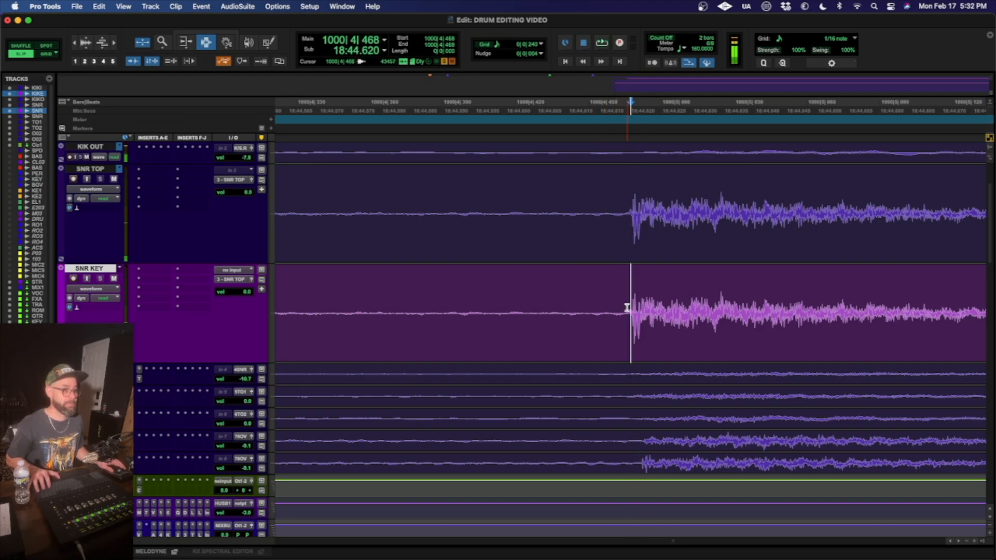
key("Tab")
left_click_drag(560, 314, 638, 312)
key("b")
double_click(524, 315)
key("Delete")
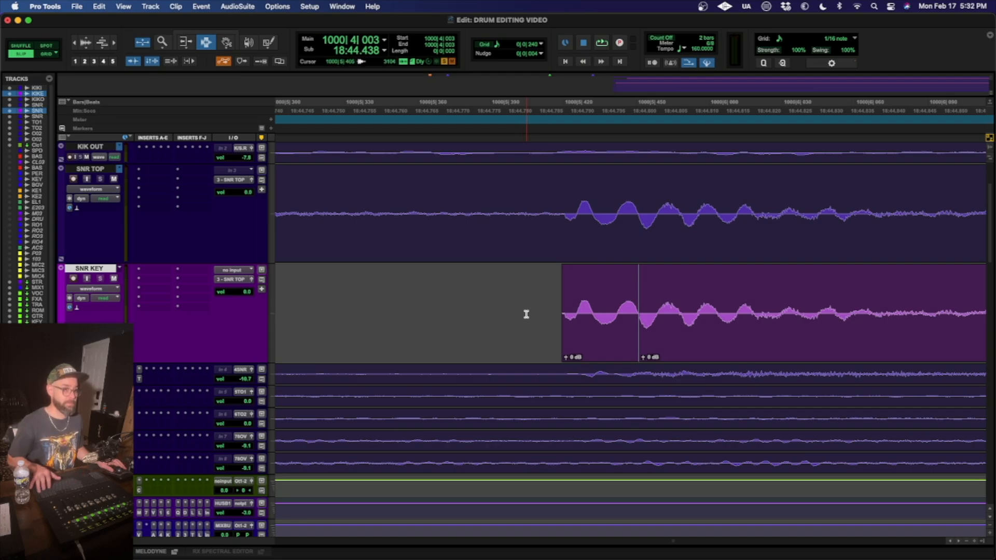
- Separate the SNR KEY hit from about 1000|6|192 to 1000|6|224 and delete the audio from 1000|5|451 up to it
key("Tab")
key("Tab")
key("Tab")
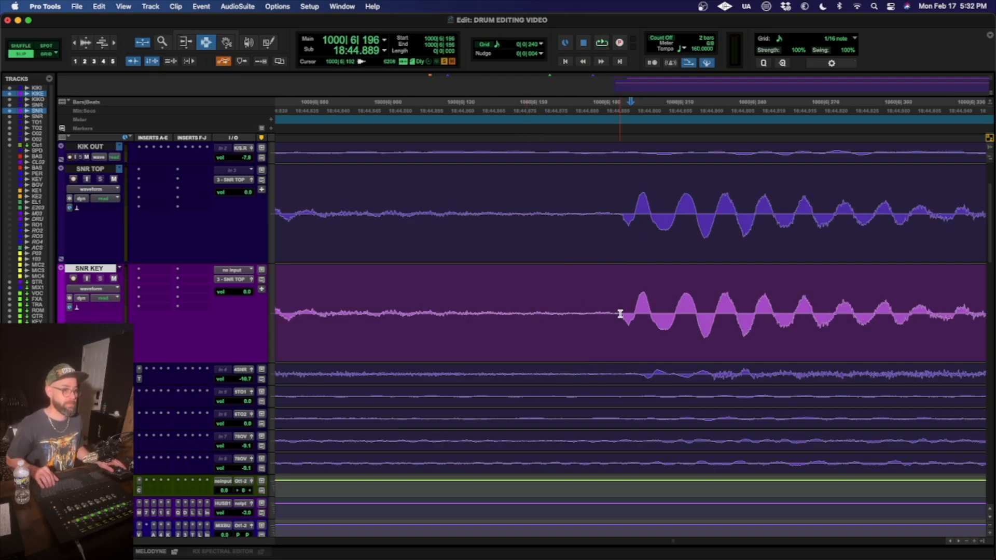
left_click_drag(620, 314, 695, 314)
key("b")
double_click(592, 318)
key("Delete")
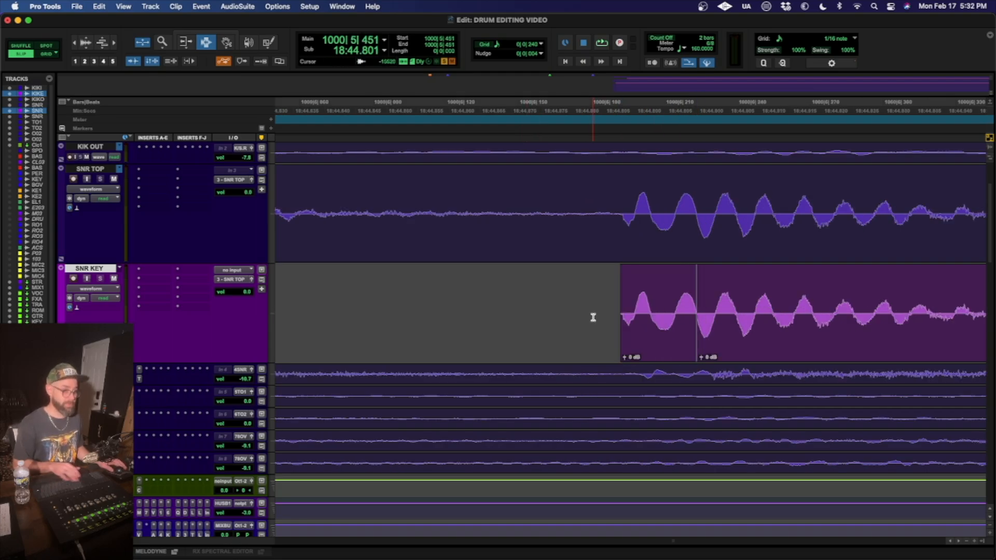
- Audition the bar 1001 transients, separate the SNR KEY hit from 1001|6|479 to 1002|1|022, and delete the audio from 1000|6|224 up to it
key("Tab")
key("Tab")
key("Tab")
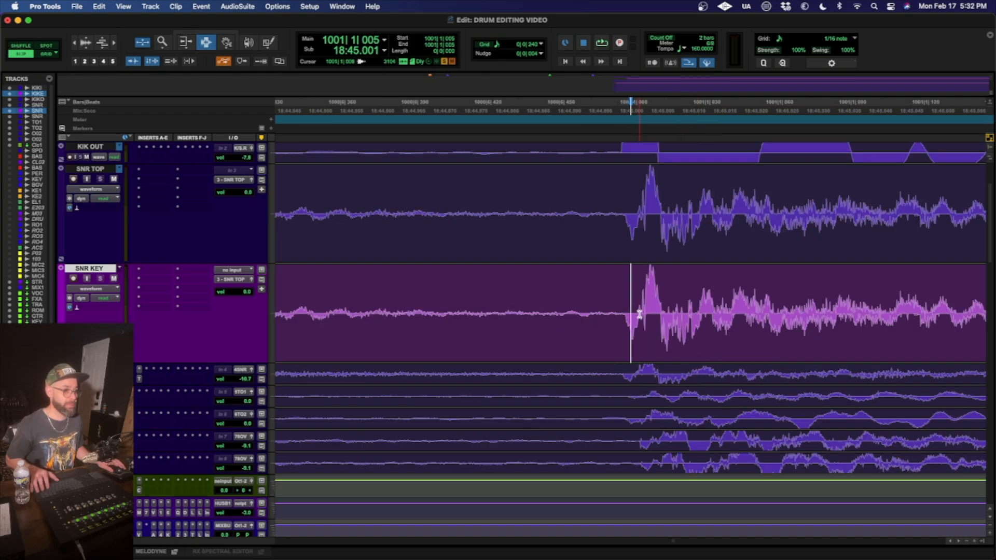
key("space")
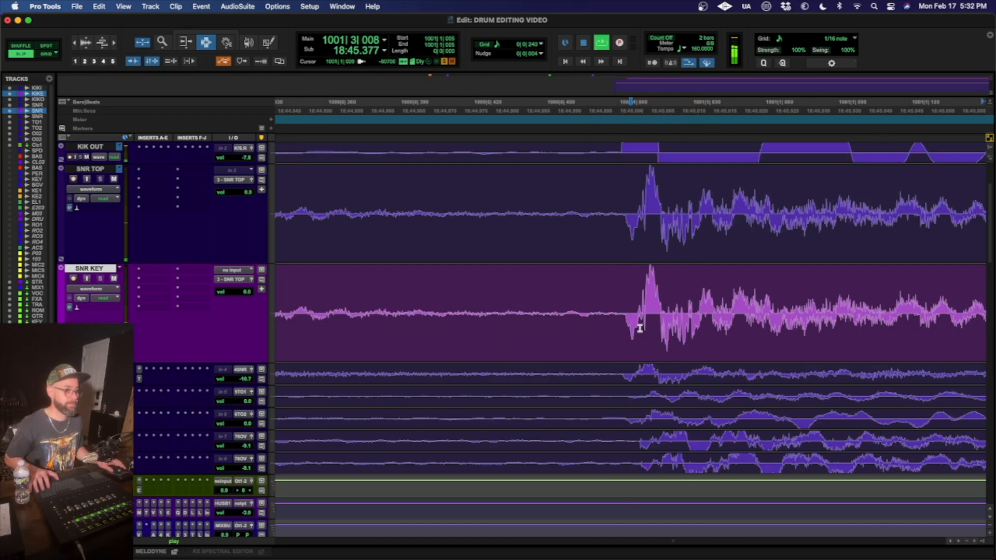
key("space")
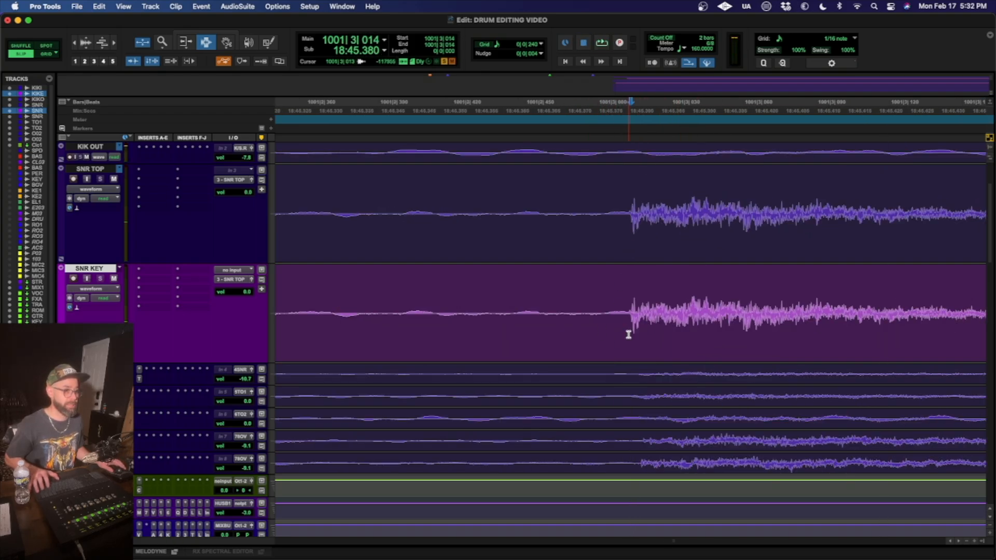
key("Tab")
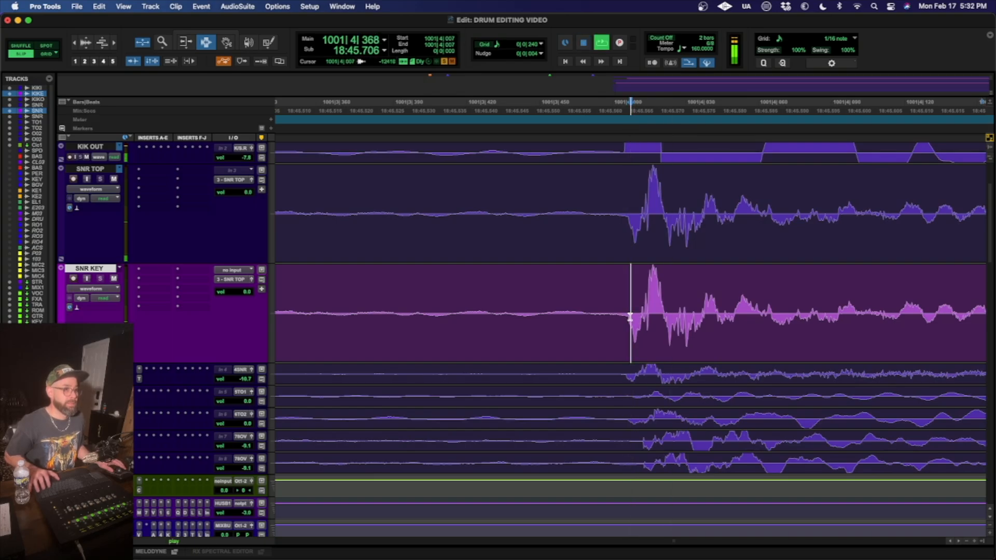
key("Tab")
key("Tab")
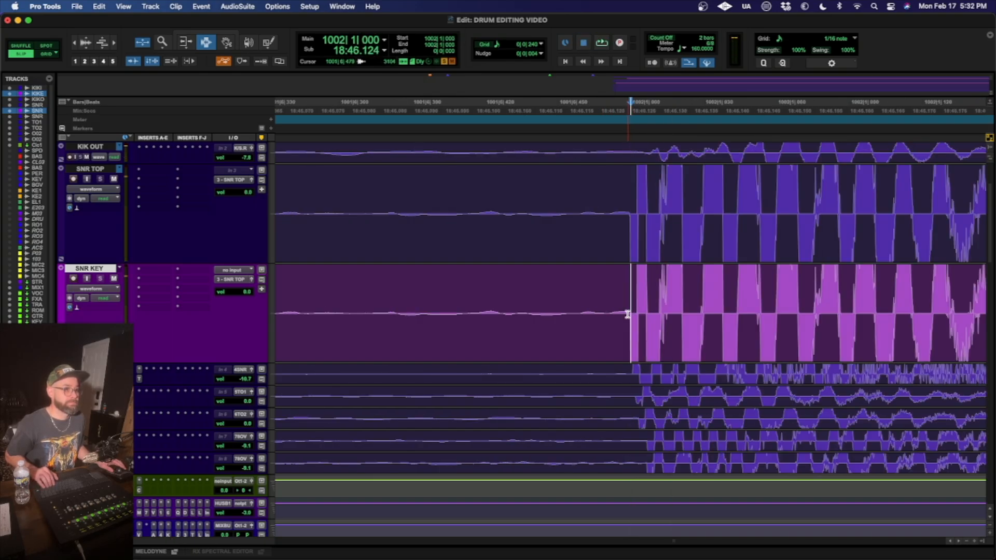
left_click_drag(627, 314, 684, 308)
key("b")
double_click(584, 317)
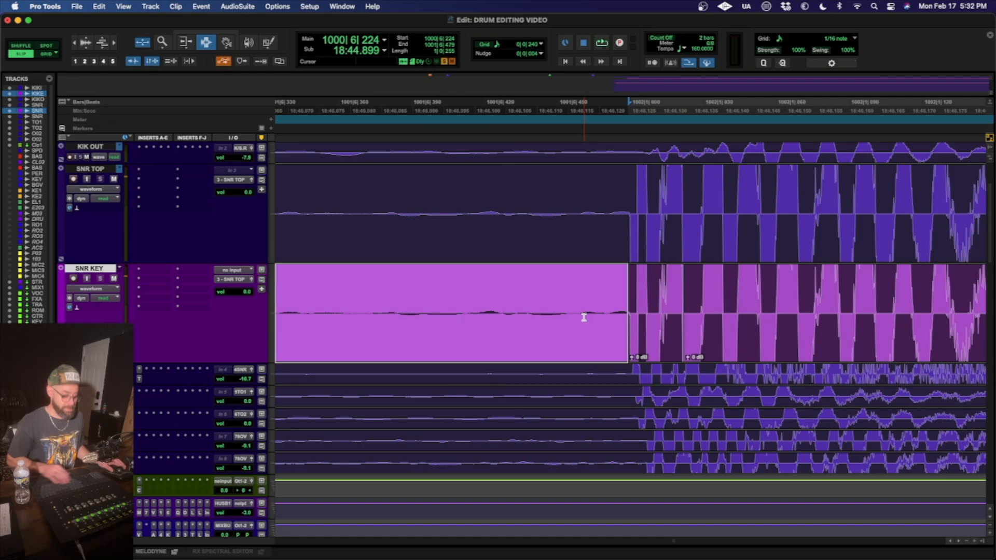
key("Delete")
- Separate the SNR KEY hit from 1002|5|477 to 1002|6|029 and delete the audio from 1002|1|022 up to it
key("Tab")
left_click(700, 309)
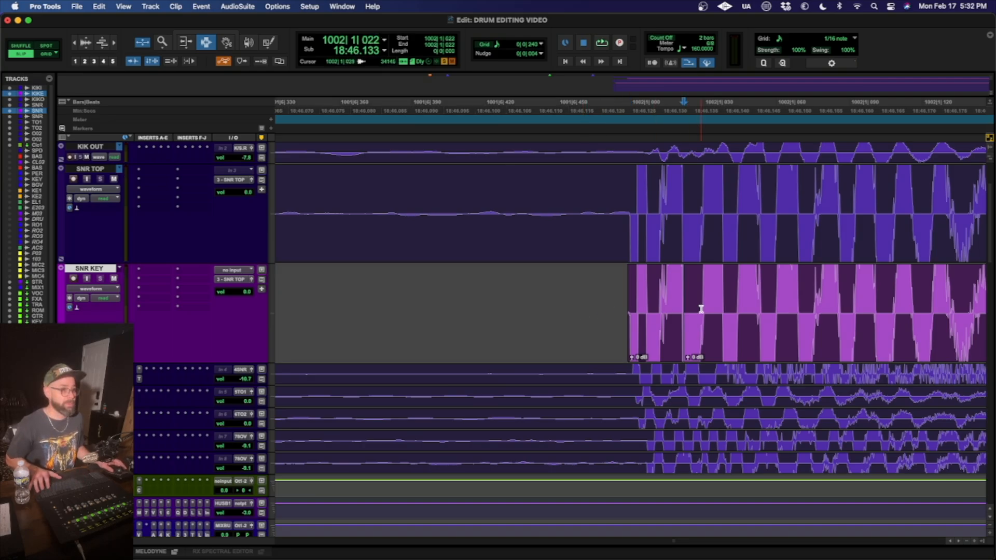
key("Tab")
key("Tab")
key("Tab")
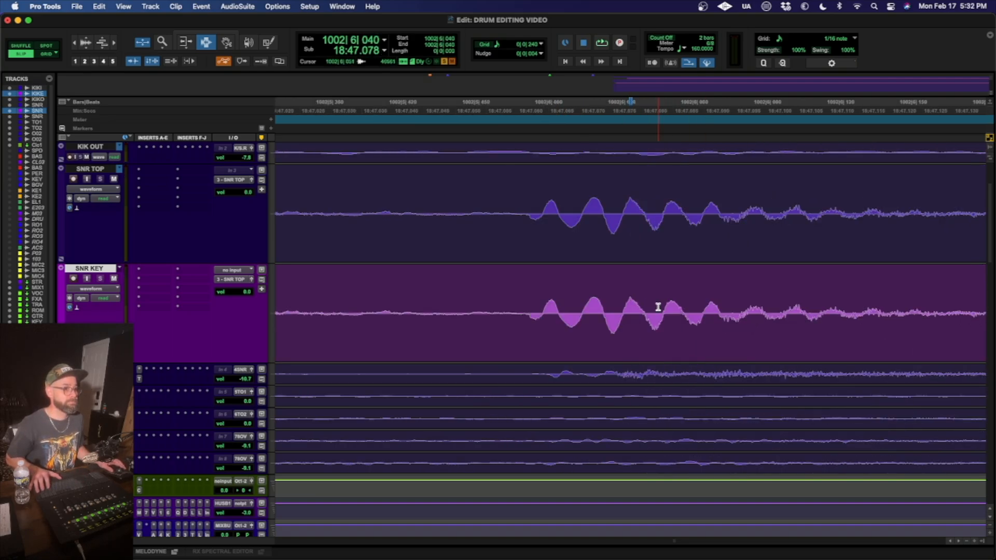
left_click_drag(527, 311, 601, 300)
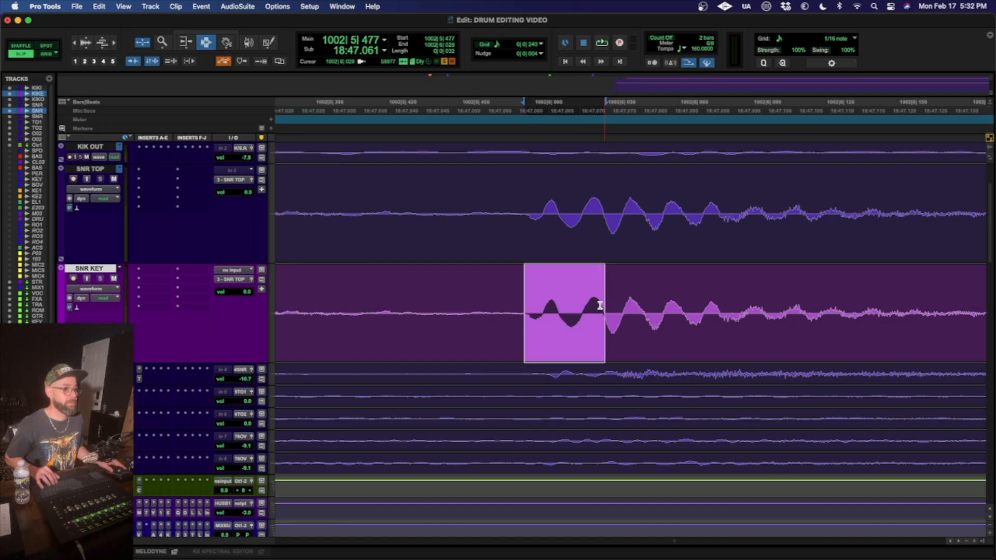
key("b")
left_click(491, 325)
double_click(492, 325)
key("Delete")
- Separate the first cycles of the SNR KEY hit just after 1002|6|240 and delete the audio from 1002|6|029 up to it
key("Tab")
key("Tab")
key("Tab")
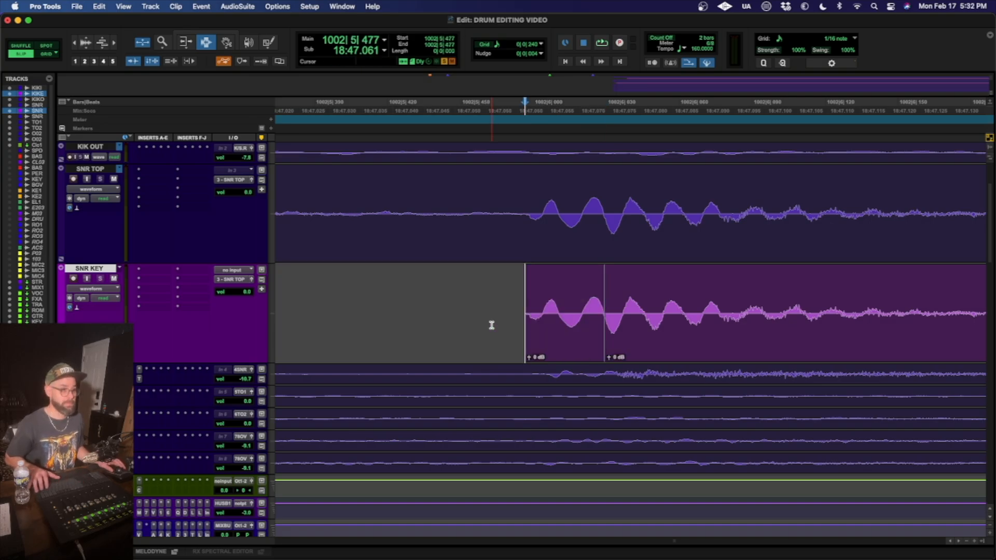
left_click_drag(607, 312, 680, 314)
key("b")
left_click(570, 325)
double_click(570, 326)
key("Delete")
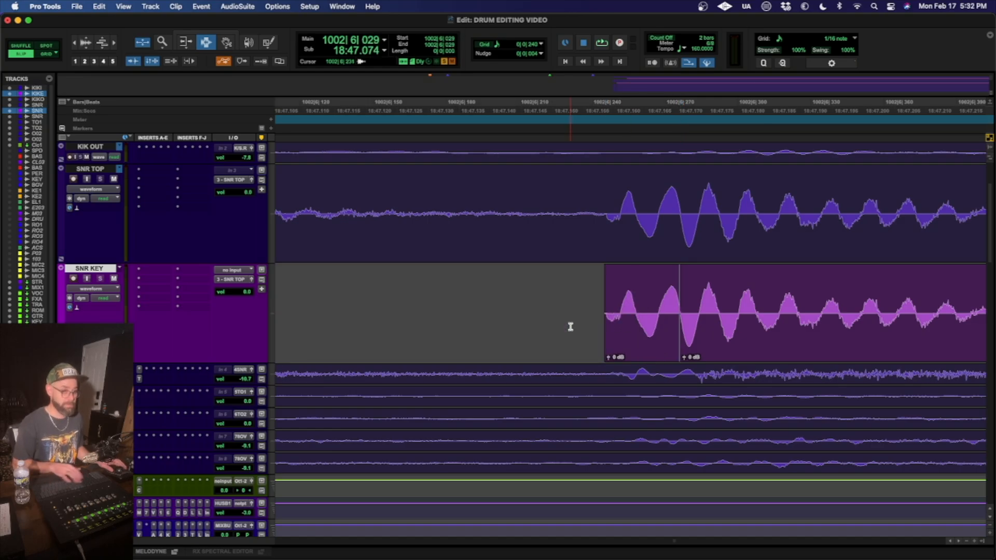
- Separate the first cycles of the SNR KEY hit starting at 1003|3|449 and delete the audio between the previous hit and it
key("Tab")
key("Tab")
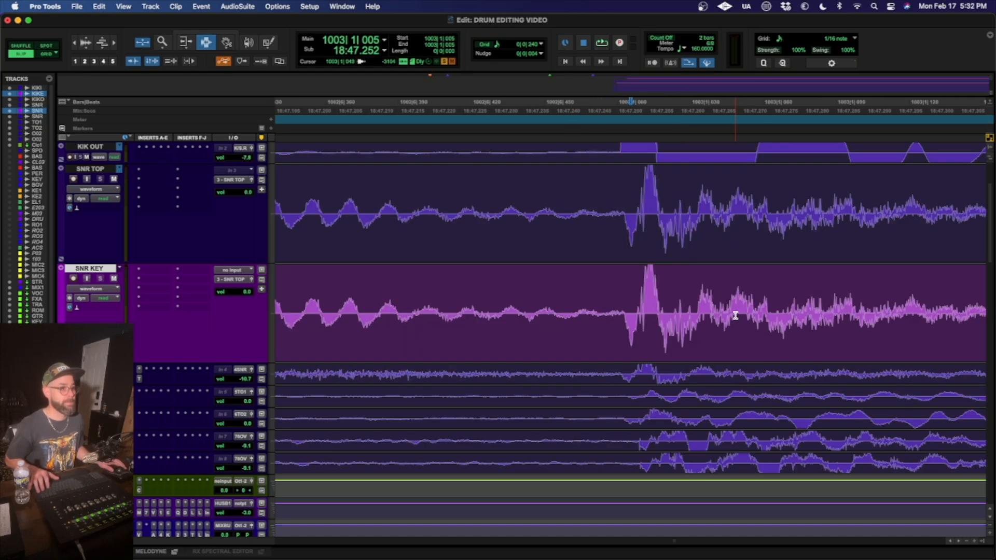
key("Tab")
key("Tab")
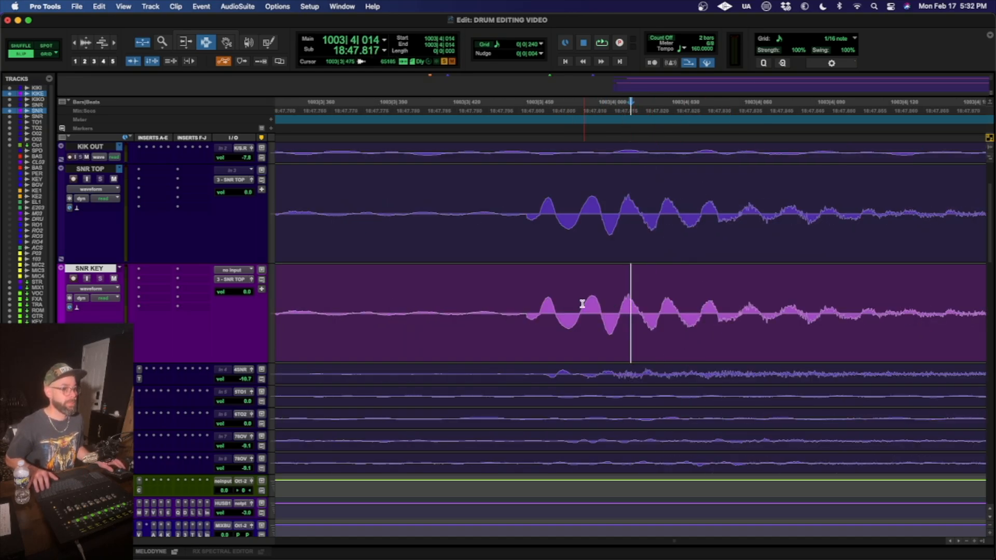
left_click_drag(522, 309, 603, 307)
key("b")
double_click(487, 326)
key("Delete")
- Advance through the following SNR KEY transients and audition the hit near 1003|5|015
key("Tab")
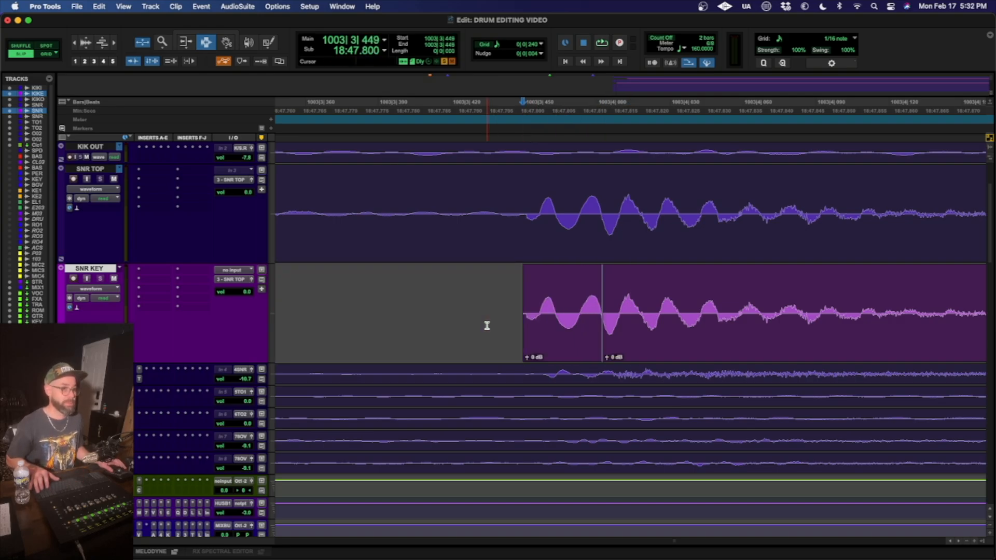
key("Tab")
key("Tab")
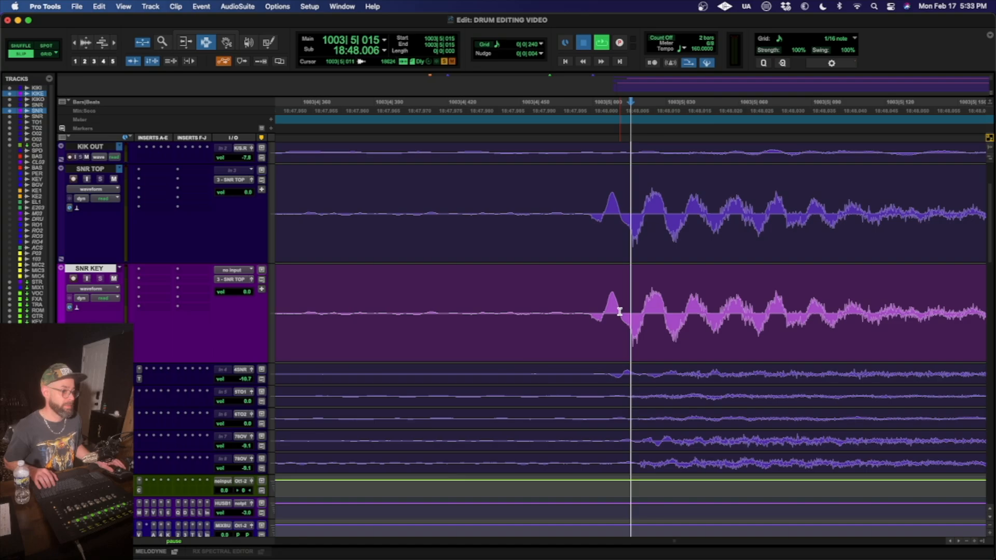
key("space")
key("space")
key("Tab")
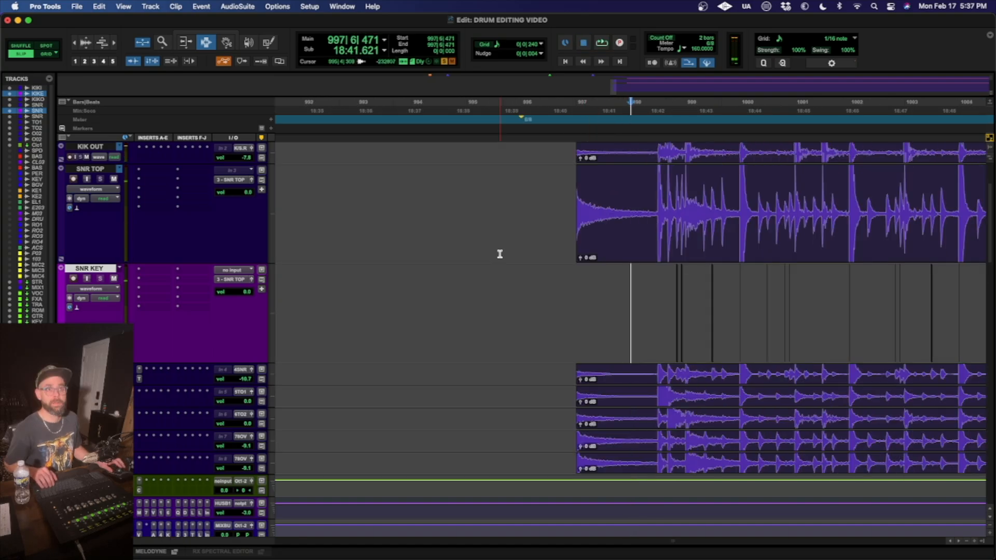
- Clear the outputs of both KEY tracks and route the KIK KEY track to the KIK KEY (Mono) bus
scroll(498, 251, "up", 5)
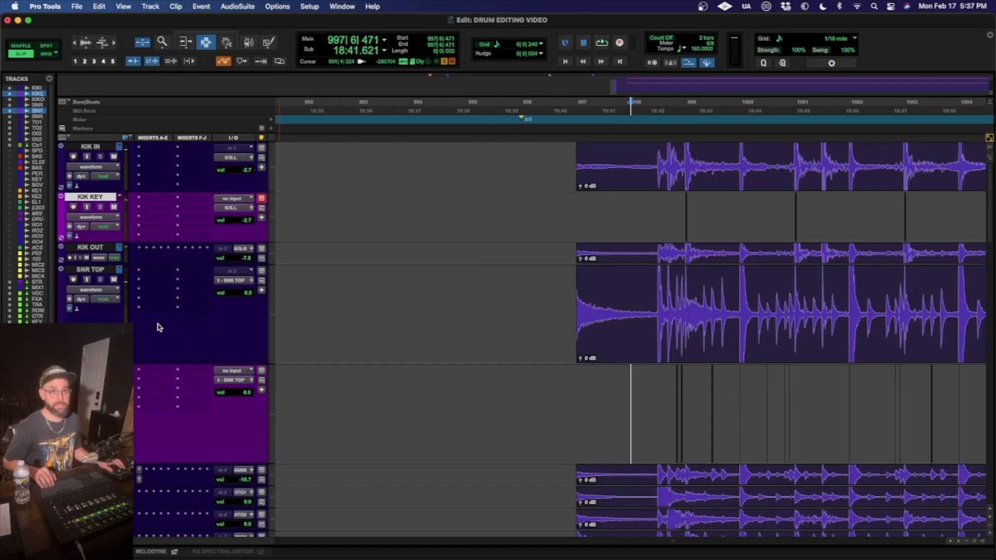
left_click(223, 209)
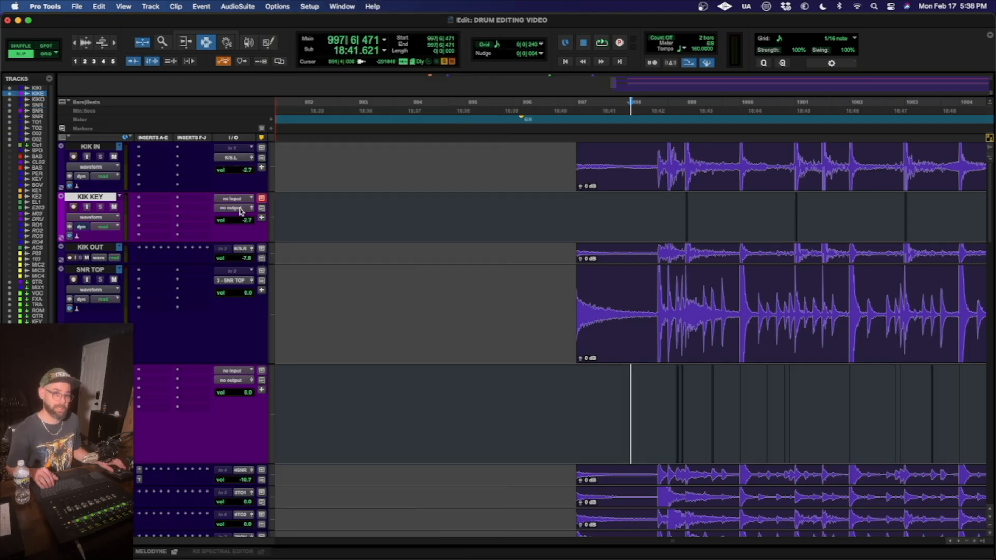
left_click(240, 209)
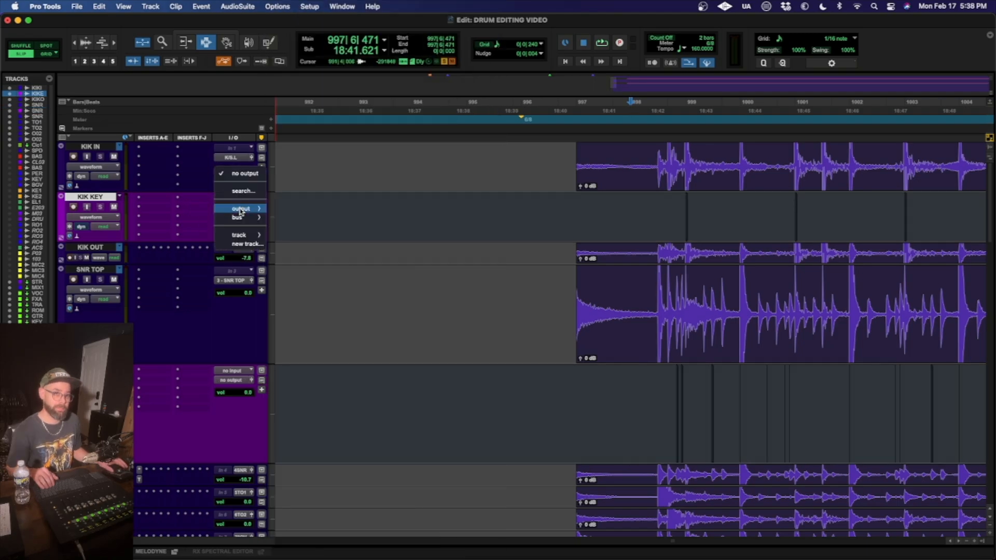
mouse_move(240, 210)
type("KIK")
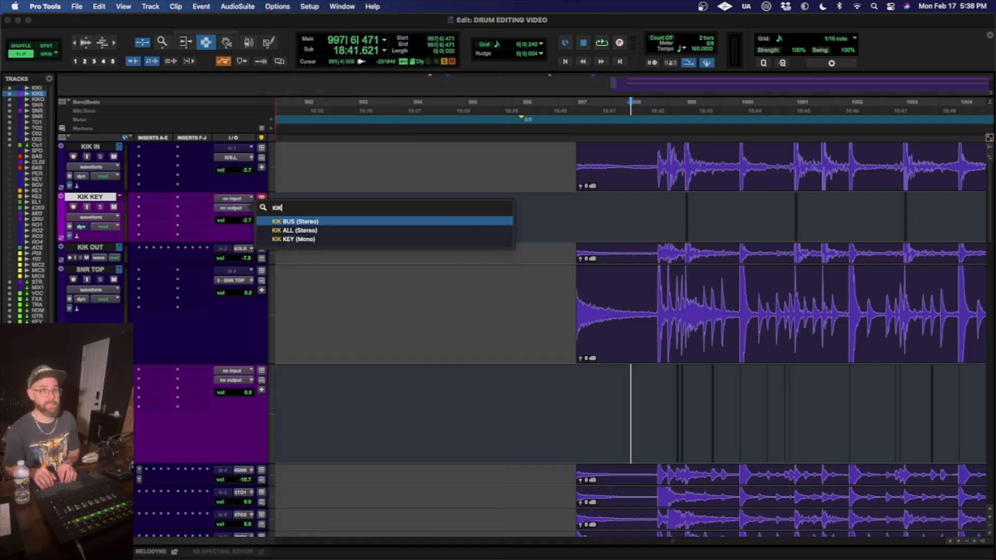
key("Down")
key("Down")
key("Return")
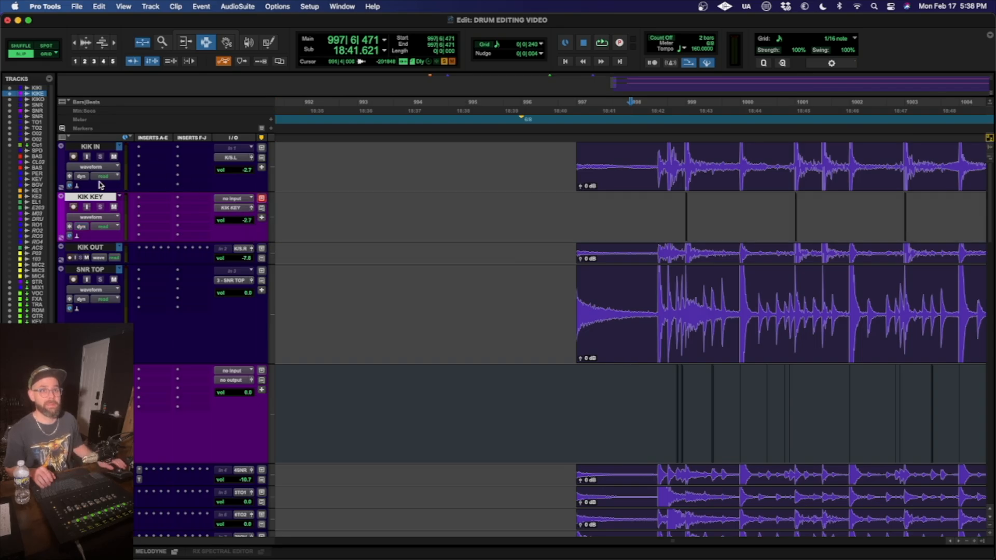
- Route the SNR KEY track's output to the SNR KEY bus
left_click(221, 381)
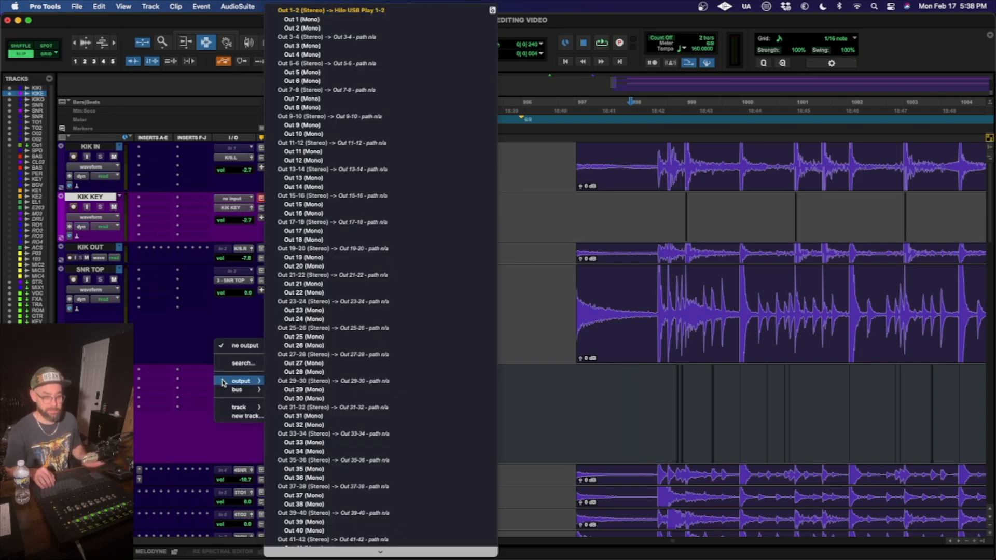
type("ke")
key("Return")
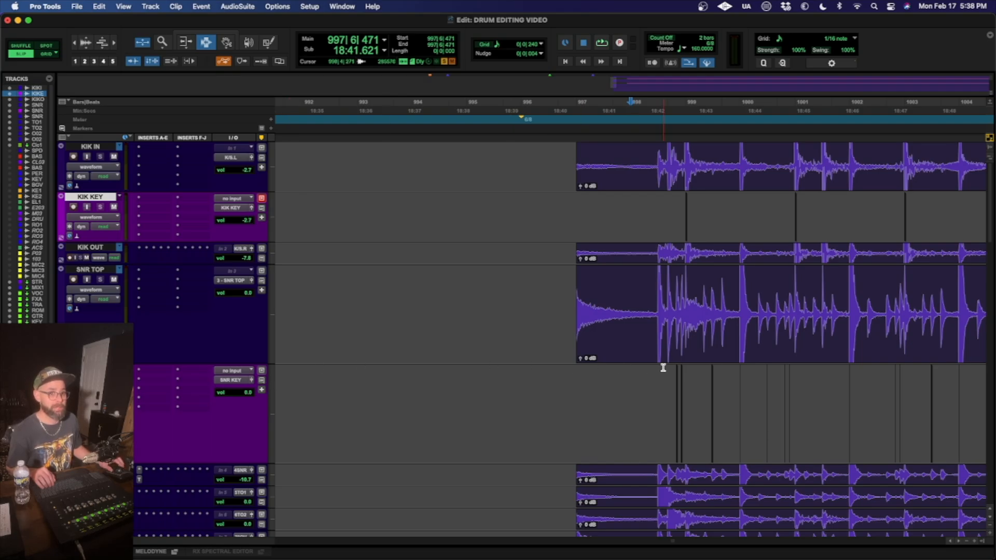
- In the Mix window, insert FabFilter Pro-G (mono) in the first F-J insert slot of the KIK IN track
key("super+equal")
scroll(679, 392, "left", 15)
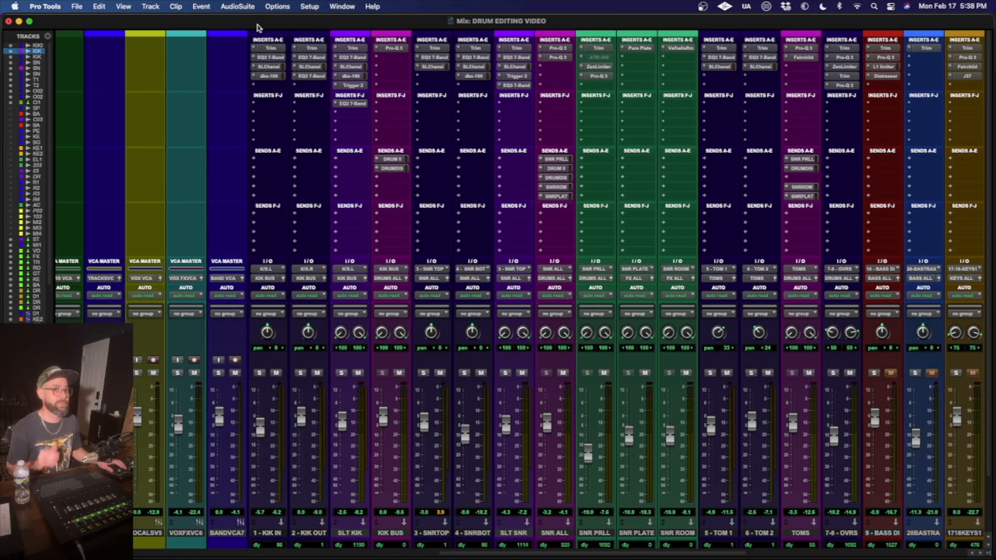
left_click(277, 67)
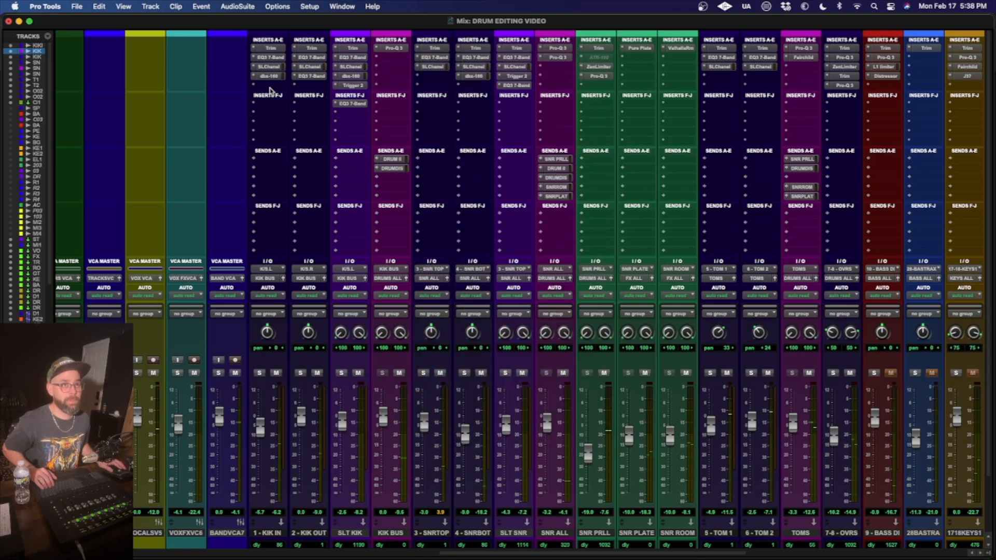
left_click(269, 86)
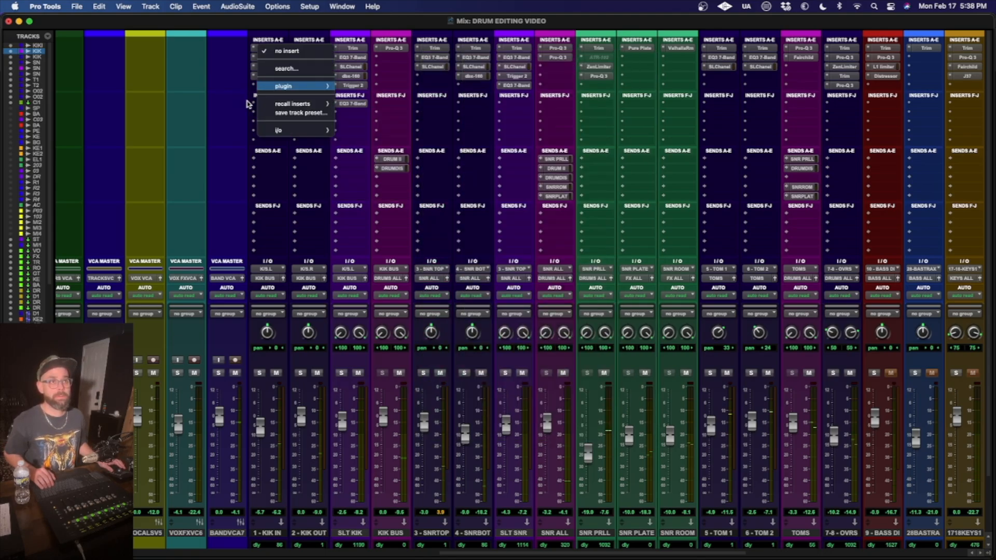
left_click(210, 119)
left_click(267, 103)
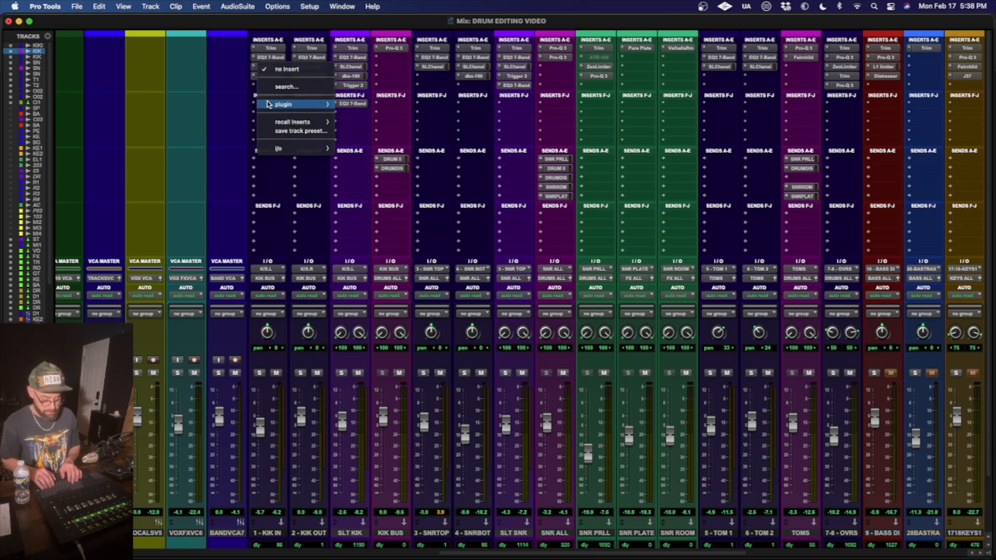
left_click(286, 86)
type("PRO G")
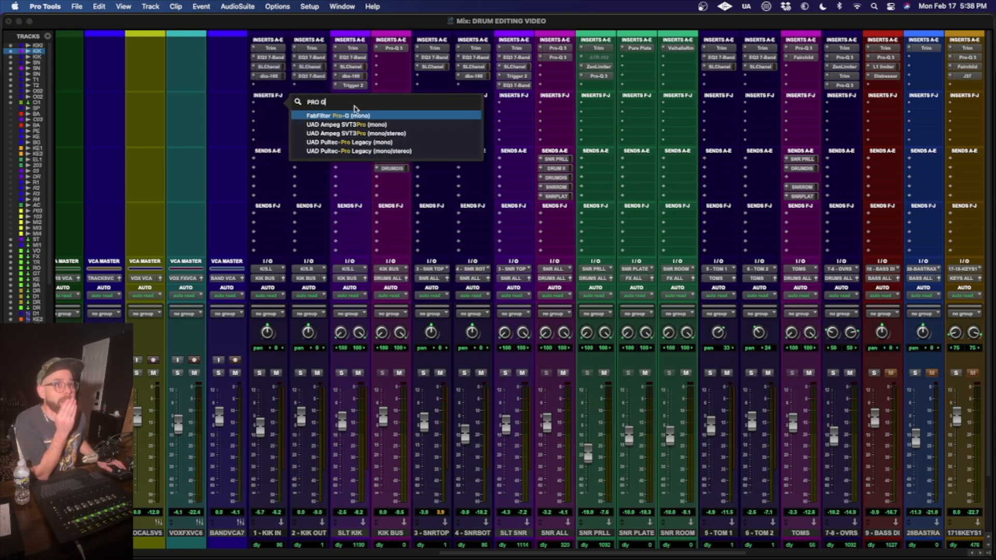
left_click(369, 117)
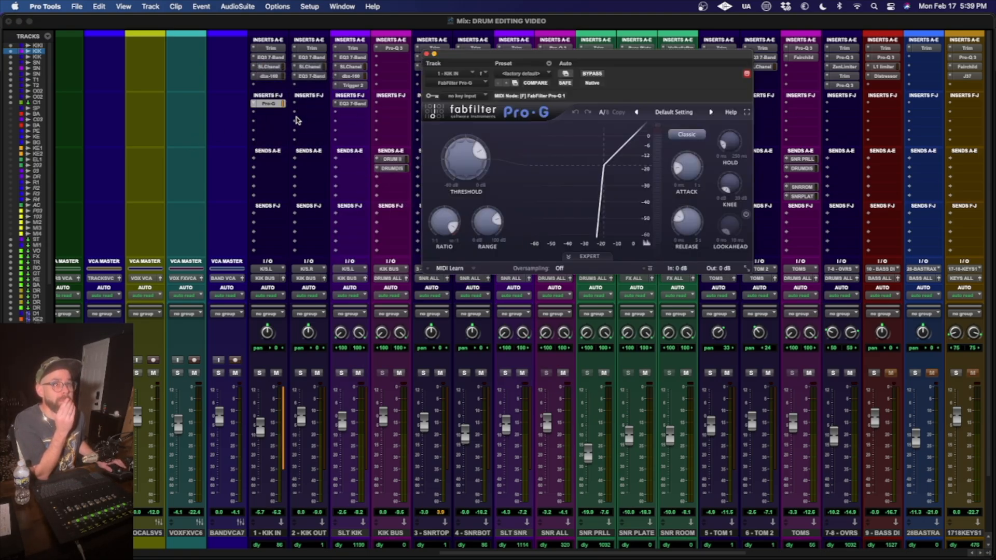
- Load the "dwight kik" preset in KIK IN's Pro-G and set its key input to the KIK KEY (Mono) bus
left_click(664, 117)
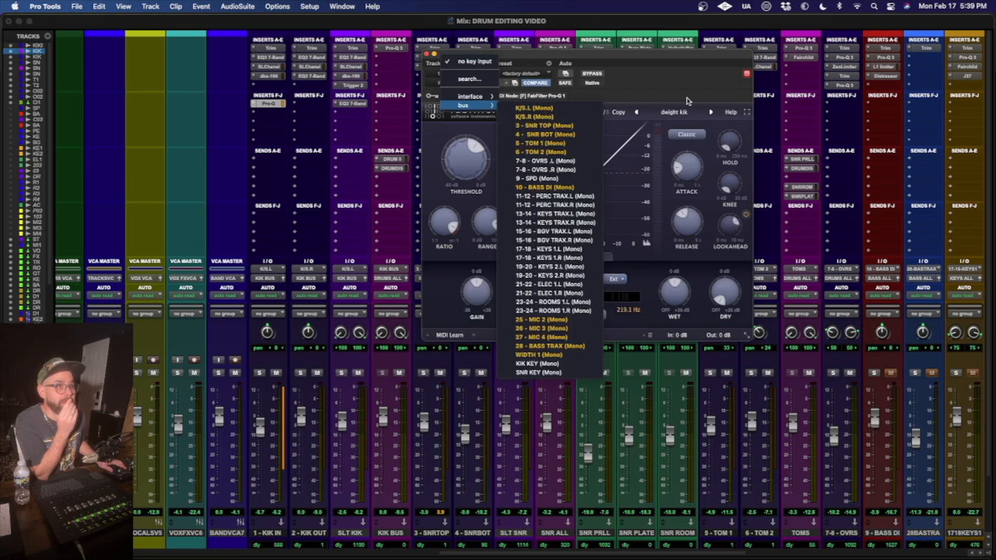
left_click(720, 83)
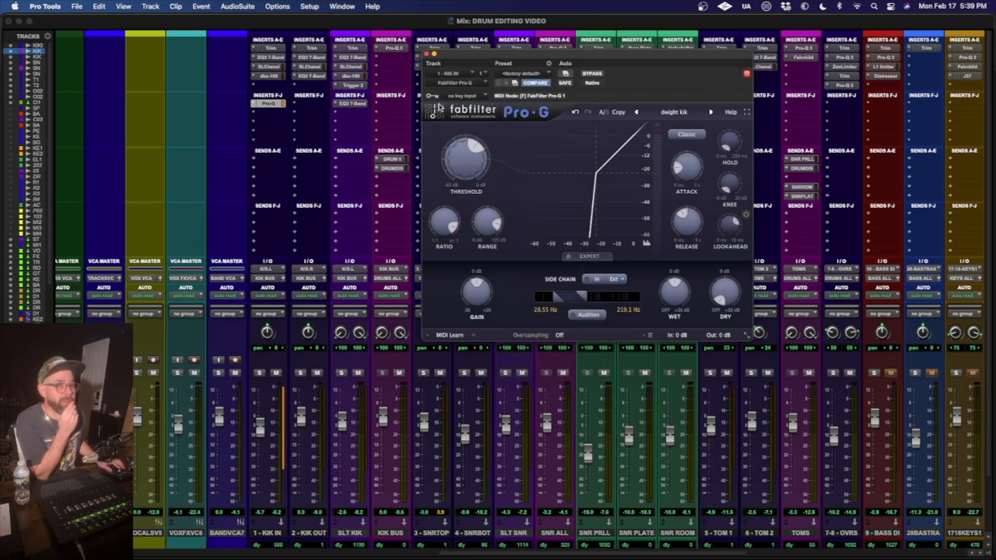
left_click(471, 97)
mouse_move(472, 96)
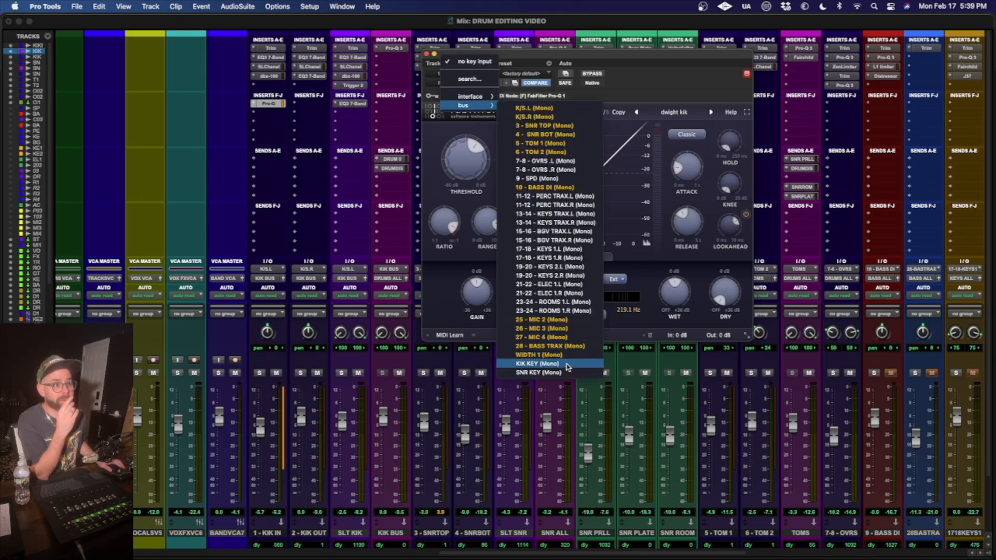
left_click(567, 367)
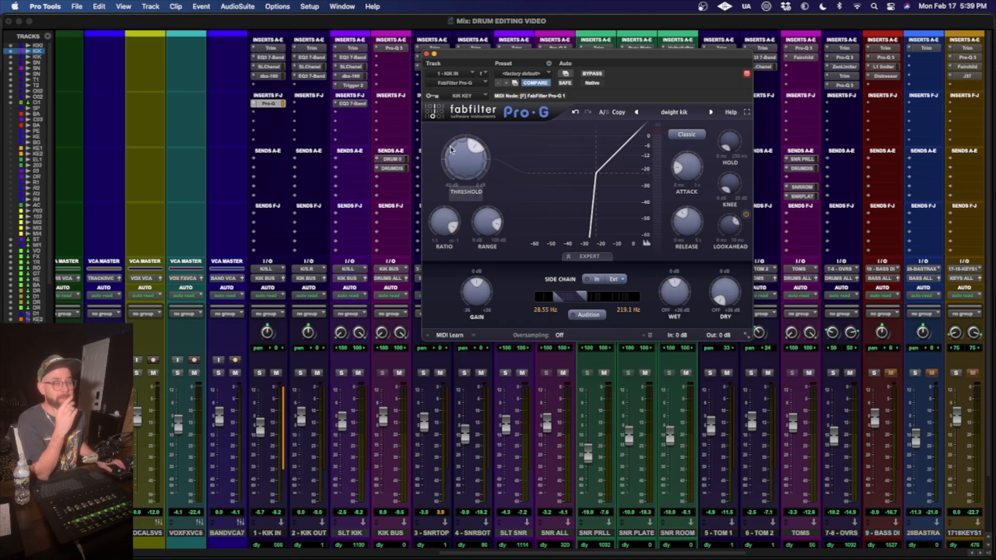
- Lower the Pro-G threshold to its minimum and copy the plug-in to the same insert slot on KIK OUT
left_click_drag(466, 163, 437, 558)
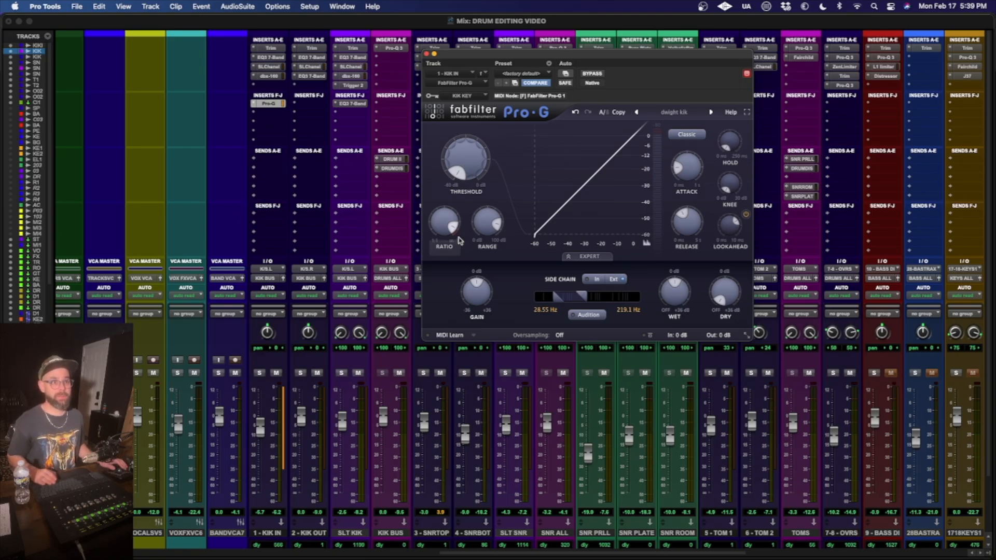
left_click_drag(276, 106, 318, 105)
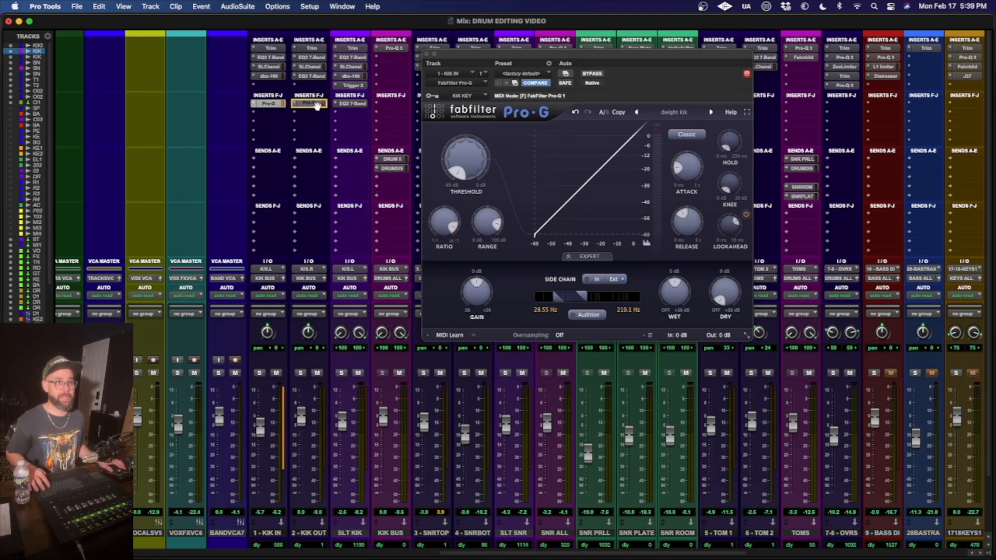
- In the Edit window, copy the KIK IN hit from 1001|4|000 to 1001|4|065 and paste it onto KIK KEY at the same position
key("super+equal")
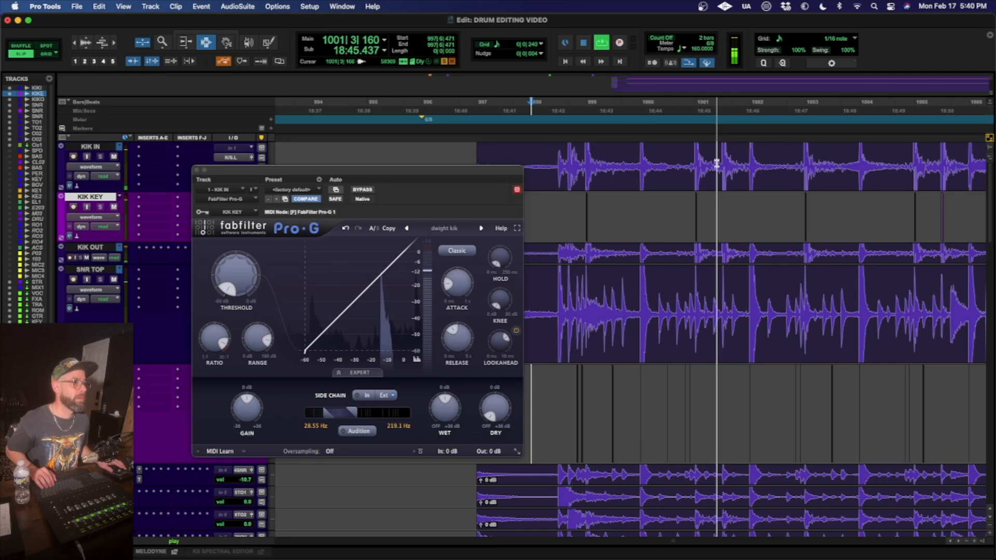
left_click(716, 163)
key("super+bracketright")
key("super+bracketright")
key("super+bracketright")
key("super+bracketright")
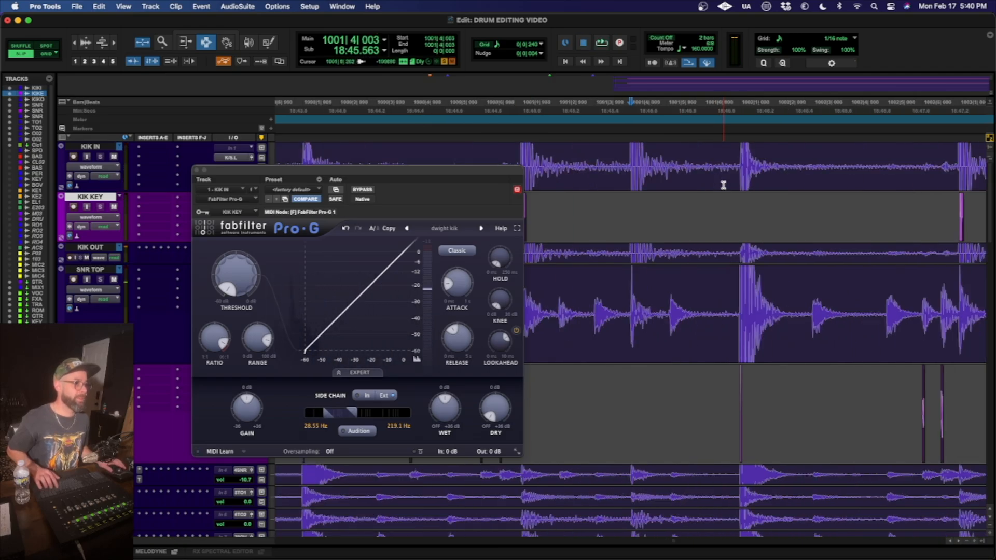
key("super+bracketright")
key("super+bracketright")
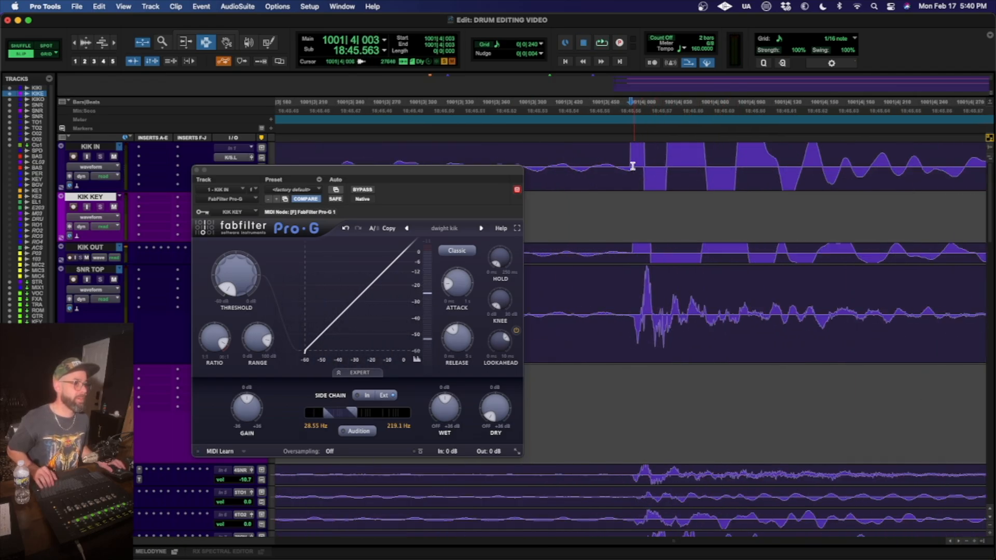
left_click_drag(625, 166, 705, 164)
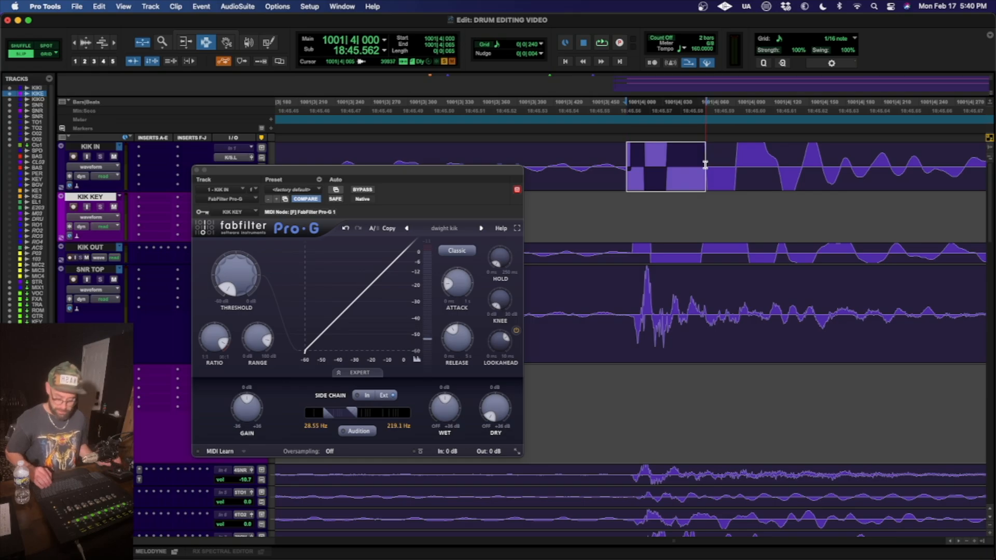
key("c")
key("semicolon")
key("v")
- Play back the gated kick from 998|5|364 through the newly added KIK KEY hit
key("r")
key("r")
key("r")
key("r")
key("r")
key("r")
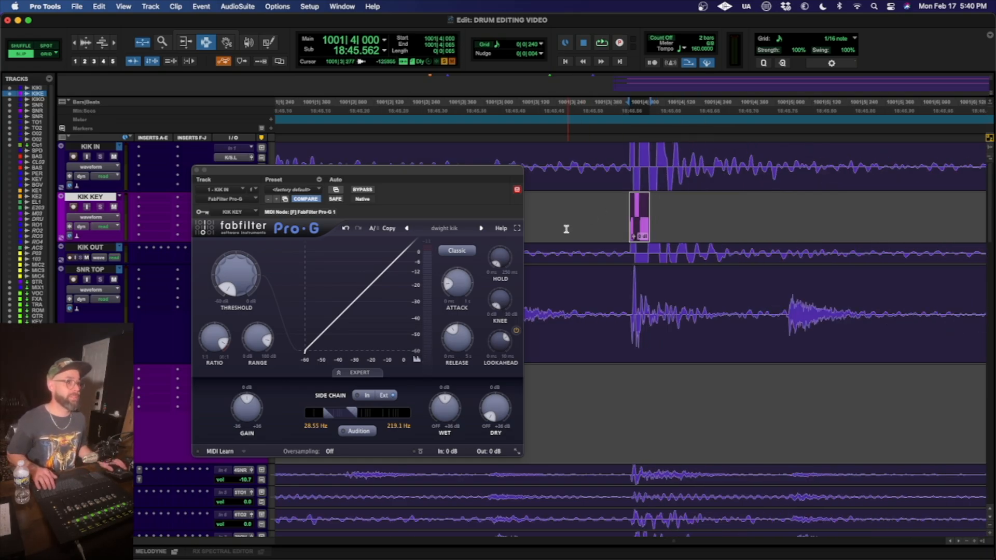
scroll(619, 204, "left", 2)
left_click(531, 199)
key("space")
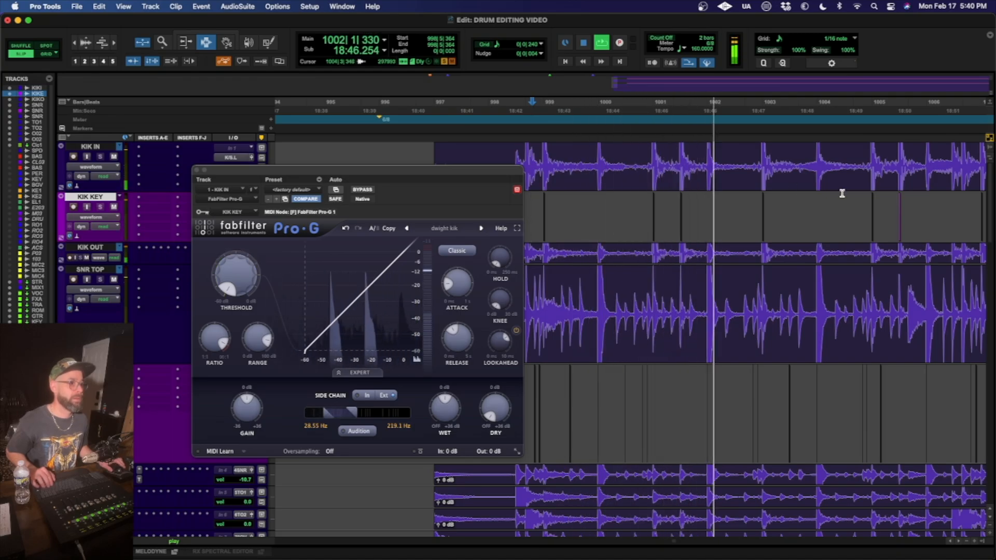
key("space")
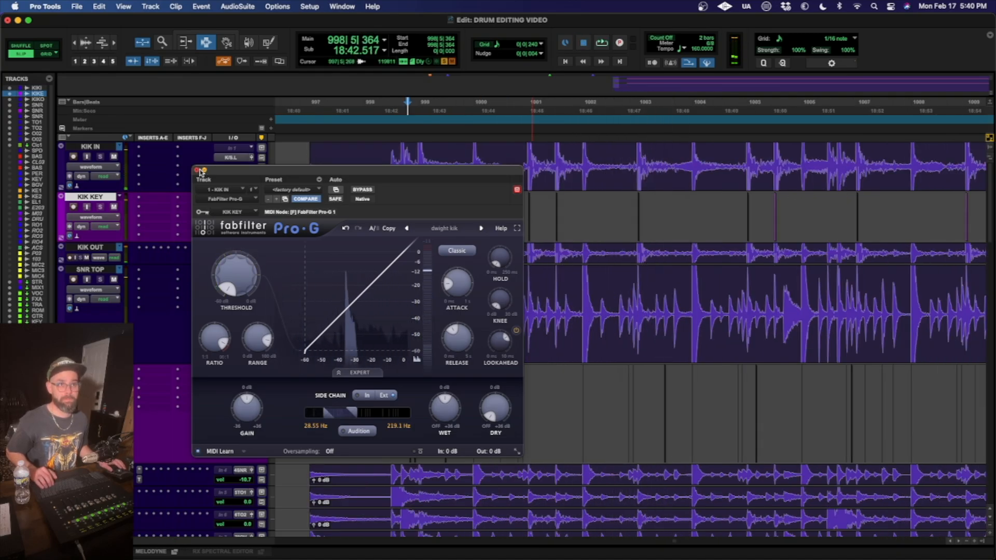
- Close the kick's Pro-G and insert FabFilter Pro-G in the first F-J insert slot of the SNR TOP track in the Mix window
left_click(197, 170)
key("super+equal")
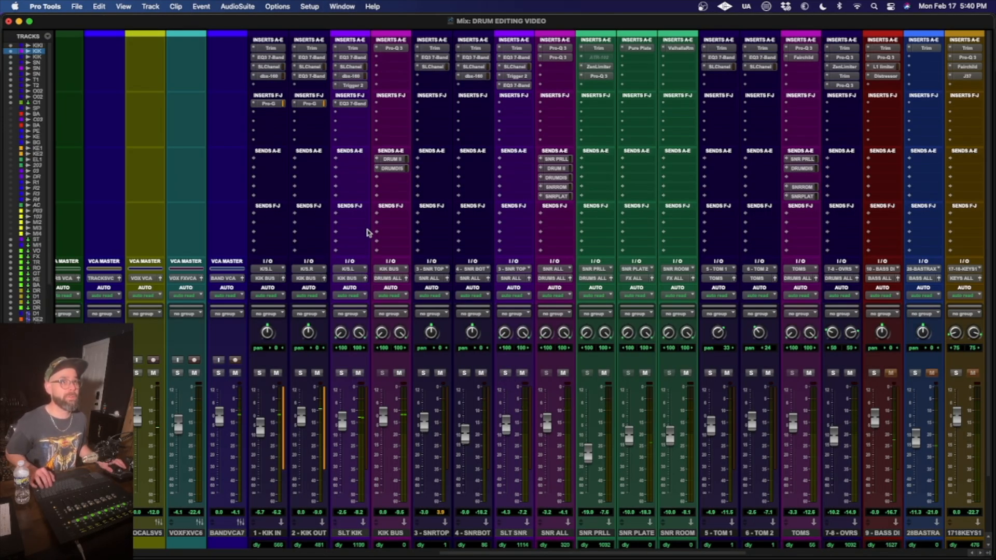
scroll(367, 231, "left", 2)
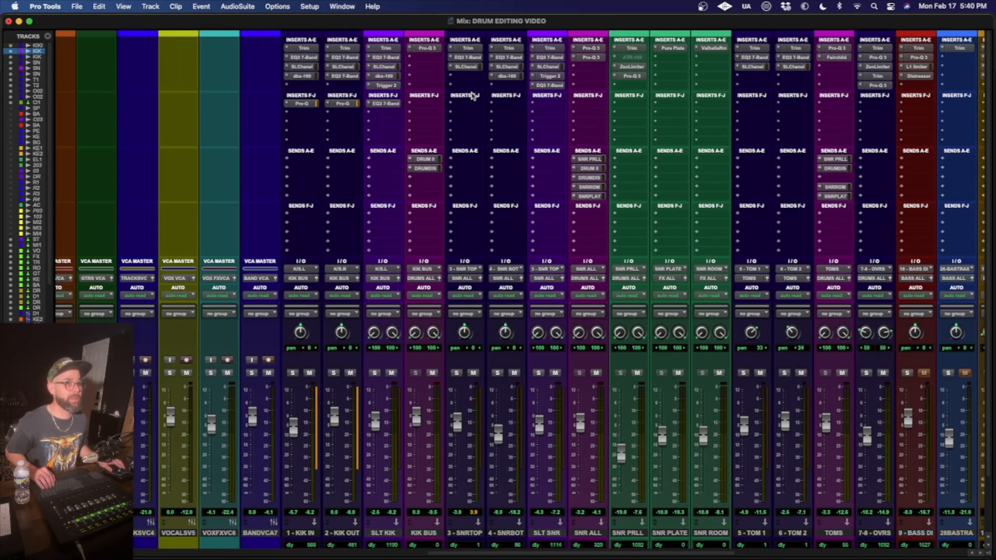
left_click(465, 79)
left_click(483, 87)
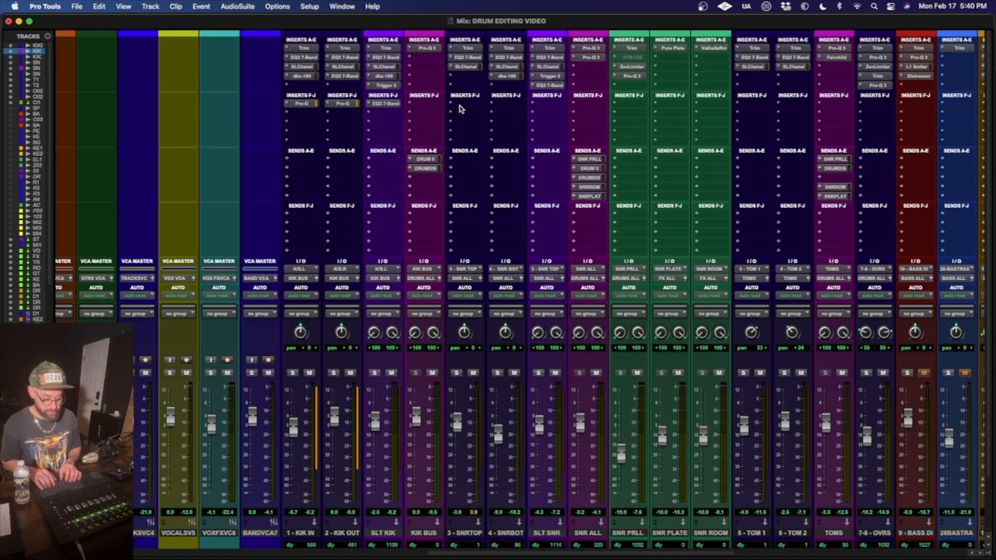
type("PRO G")
key("Return")
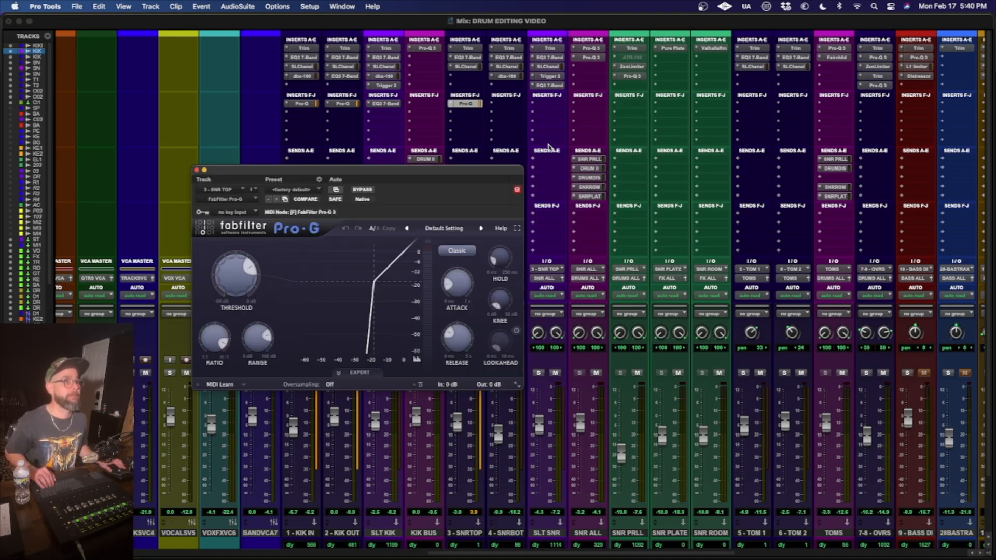
- Load the Snare Long drum preset in the Pro-G on SNR TOP
left_click(452, 227)
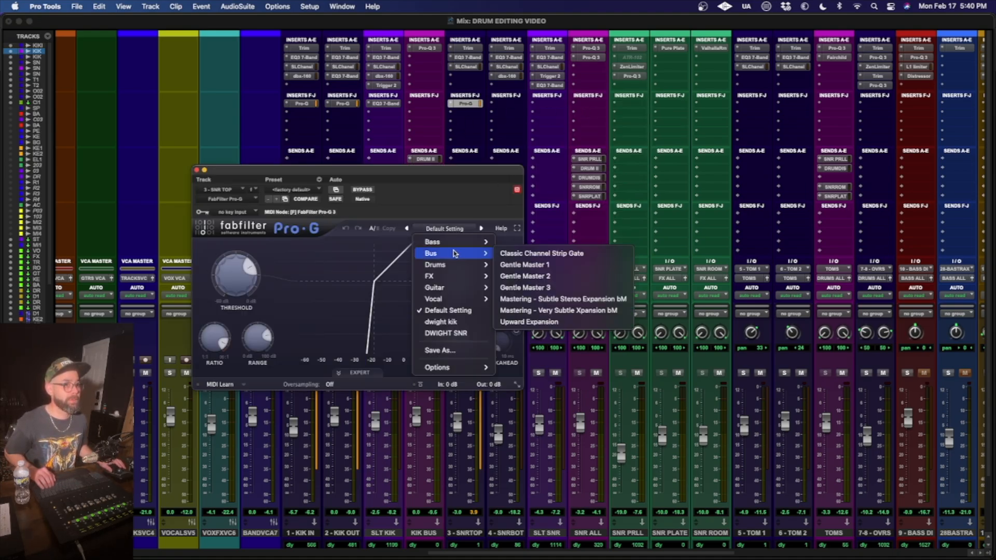
mouse_move(454, 262)
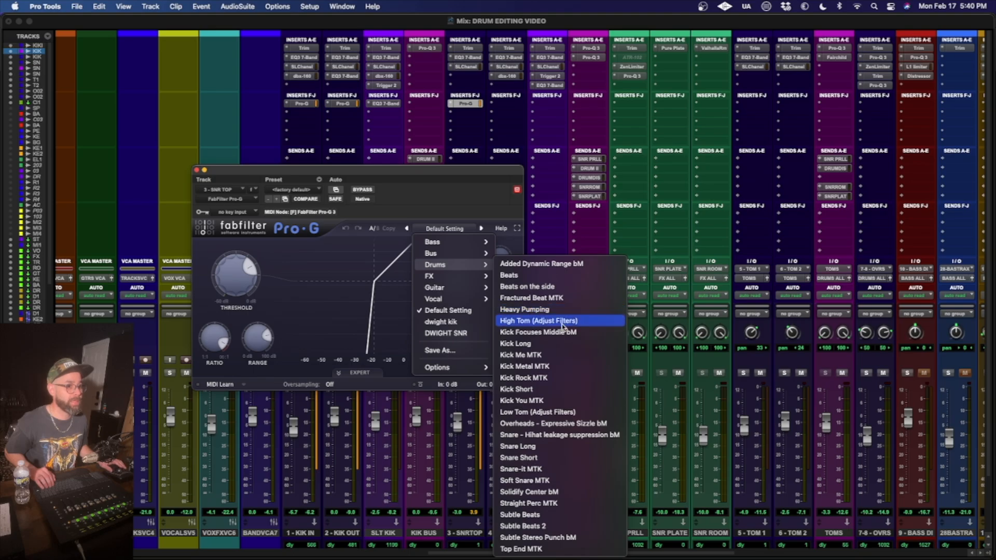
left_click(556, 446)
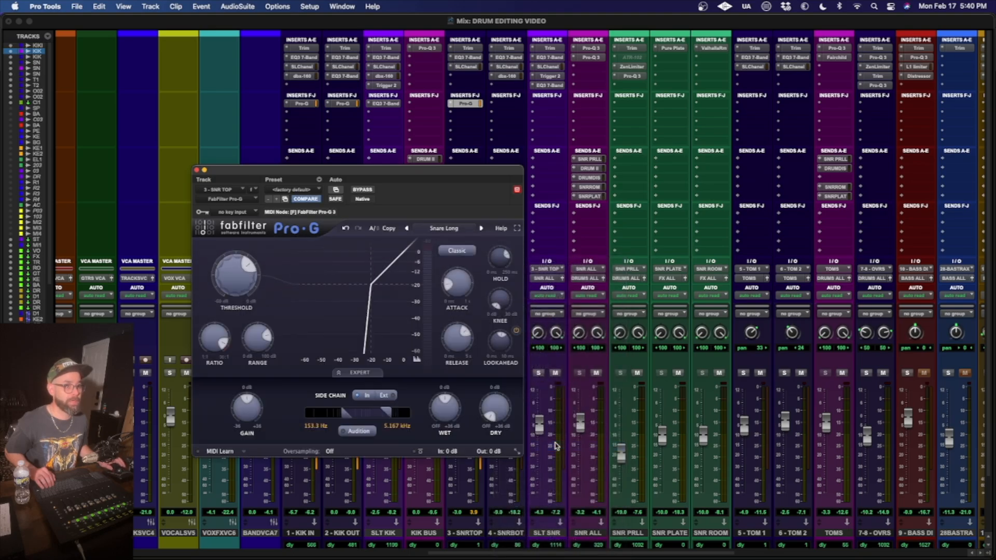
- Key the SNR TOP Pro-G from SNR KEY through its external side chain and lower the threshold to -60 dB
left_click(240, 213)
mouse_move(240, 217)
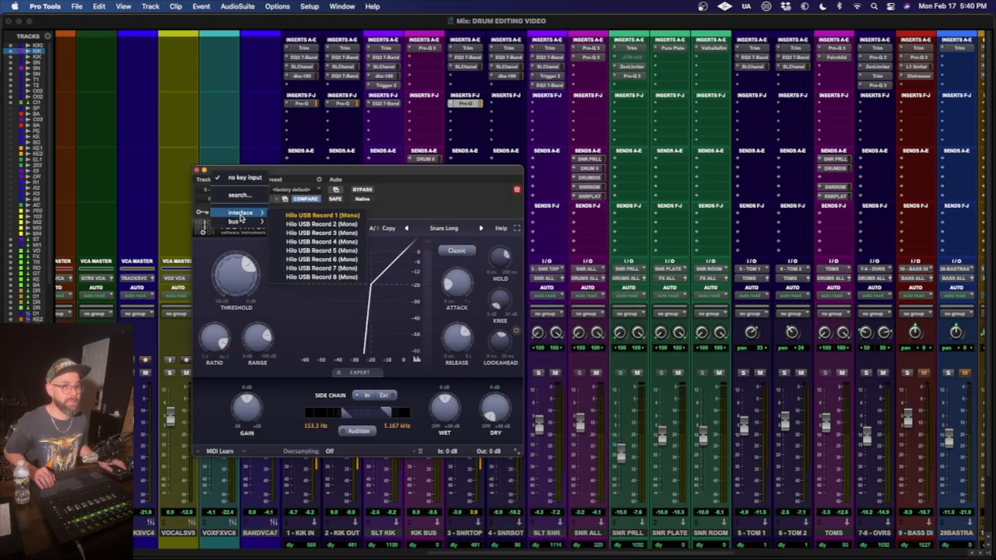
left_click(328, 487)
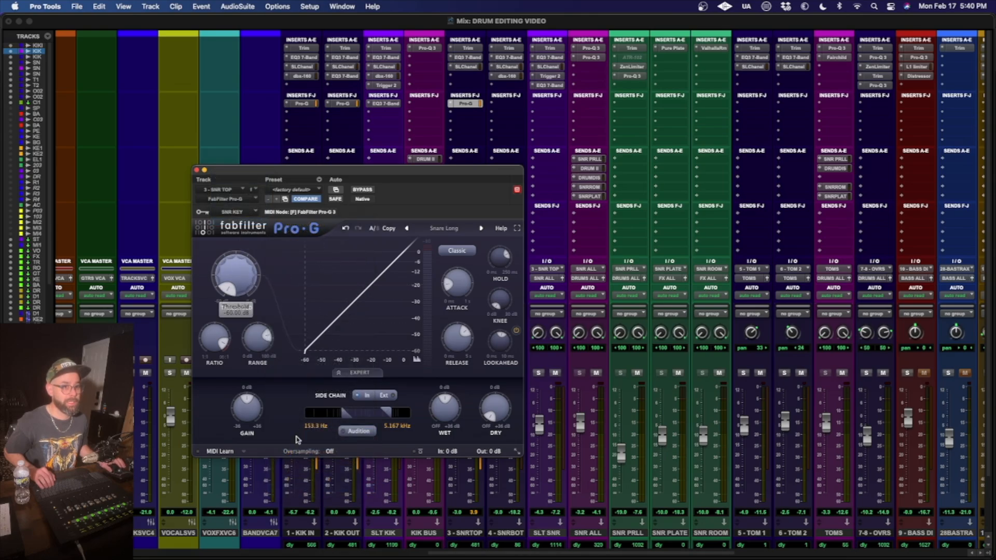
left_click(385, 395)
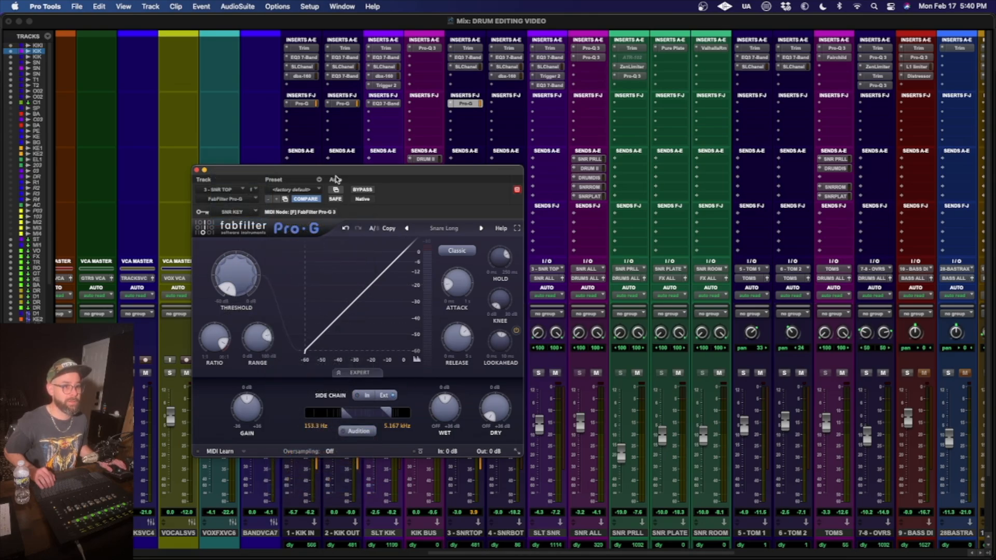
- Copy the Pro-G to the same insert slot on SNR BOT, then play back the gated snare and close the plug-in
left_click_drag(463, 102, 506, 103)
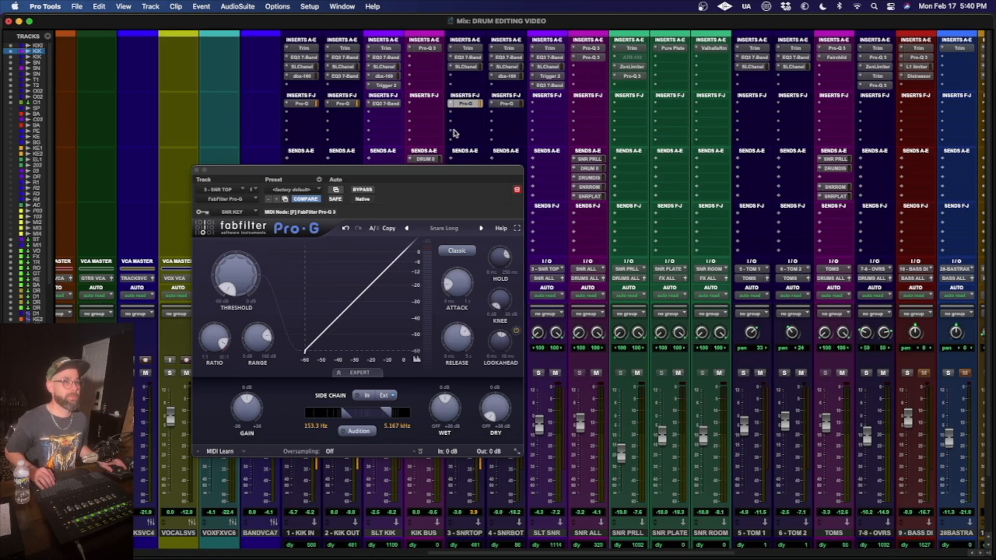
key("space")
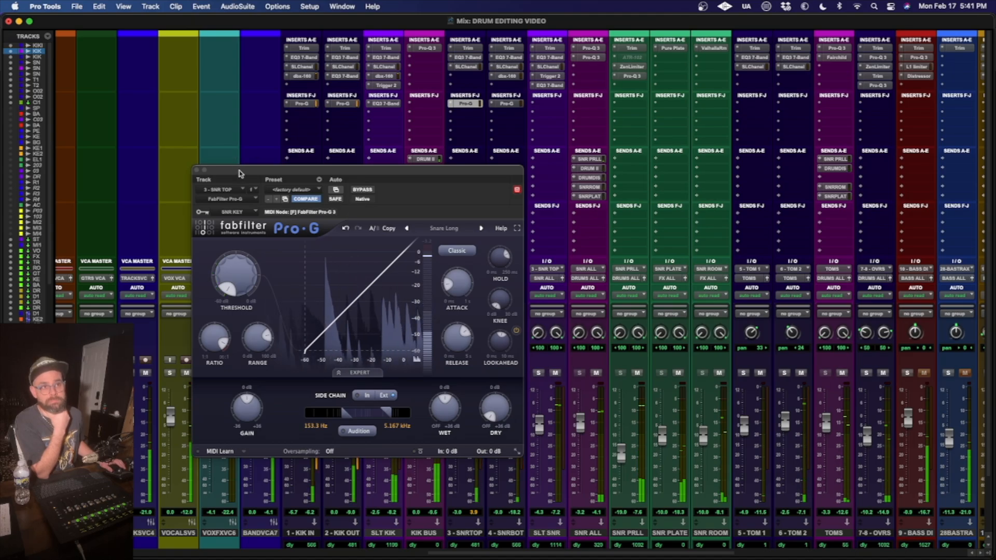
left_click(197, 171)
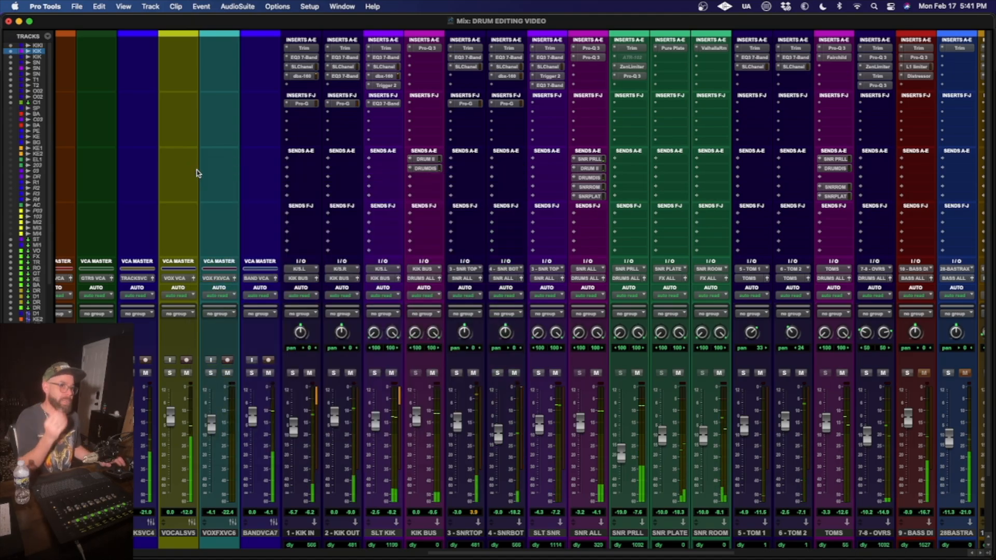
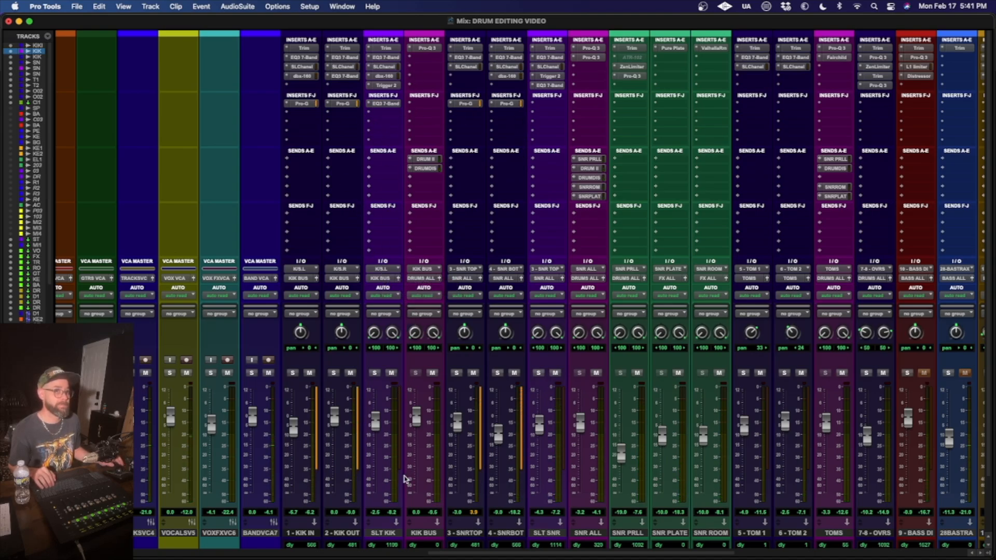
- Bypass the SSLChannel insert on SLT KIK and set the track's input to the KIK KEY bus
left_click(384, 67)
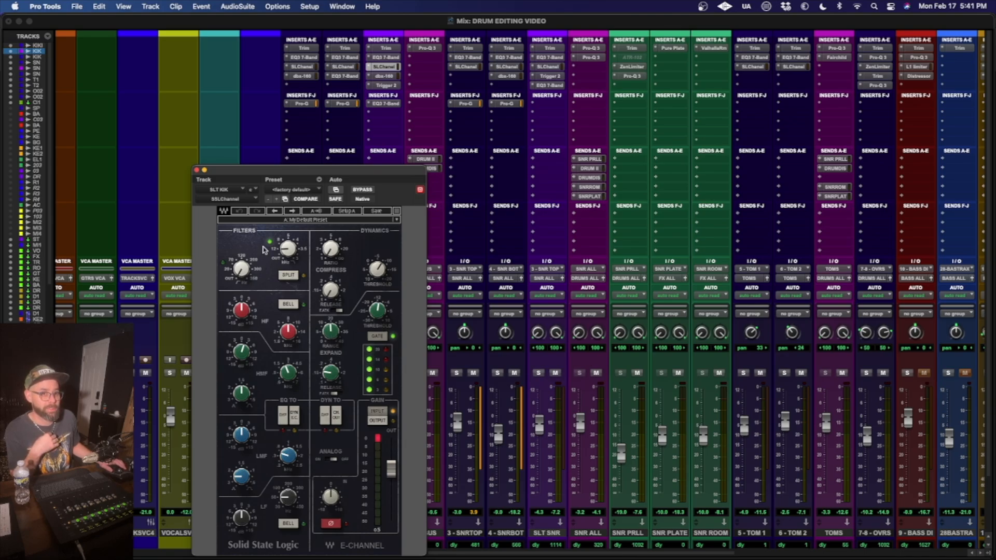
left_click(197, 170)
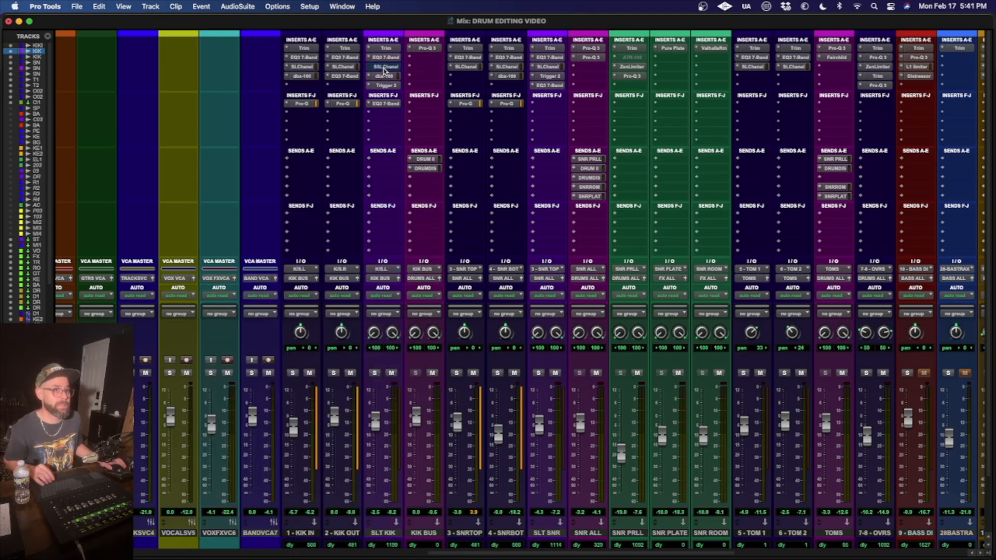
left_click(378, 269)
type("KIK")
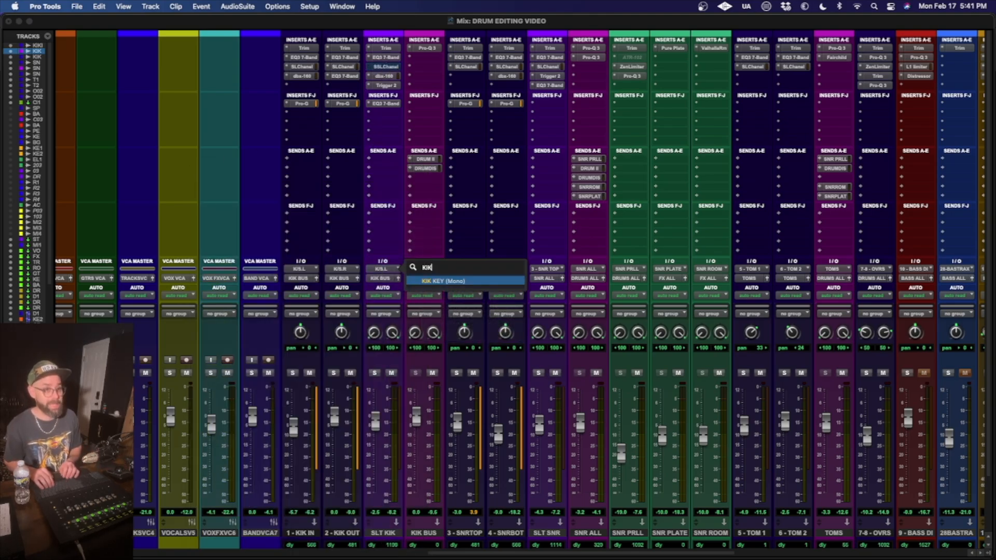
key("Return")
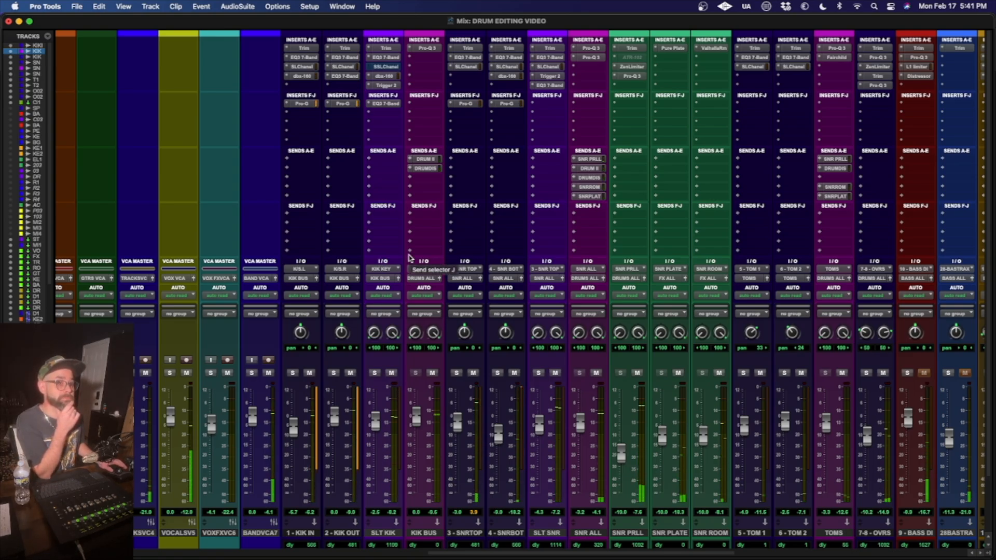
left_click(384, 66)
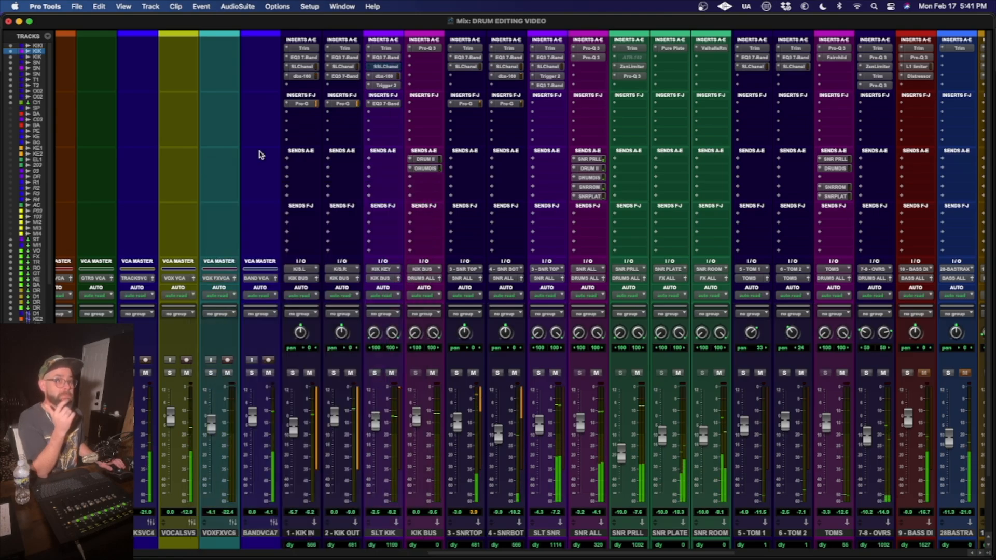
left_click(196, 170)
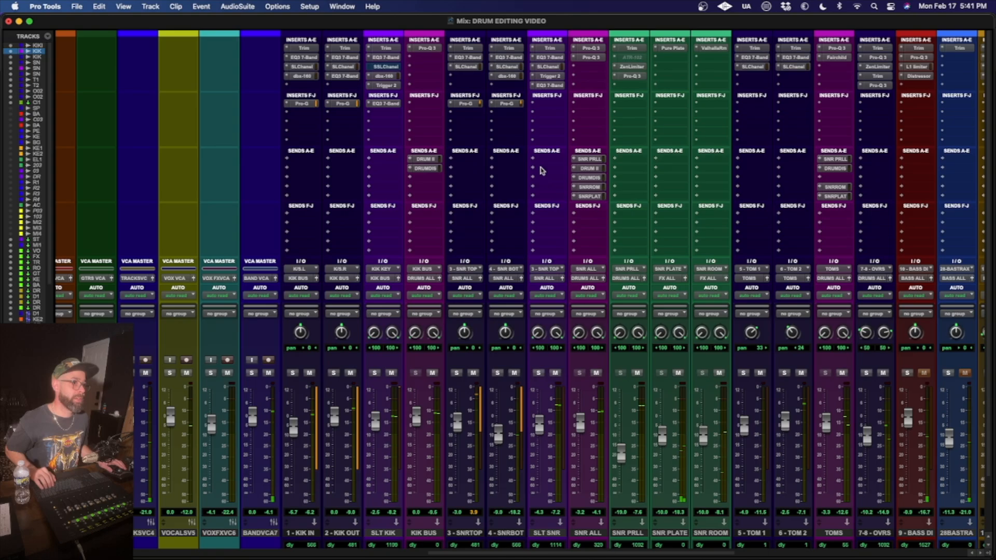
- Set the SLT SNR track's input to the SNR KEY bus and bypass its SSLChannel insert
left_click(551, 282)
type("SNR K")
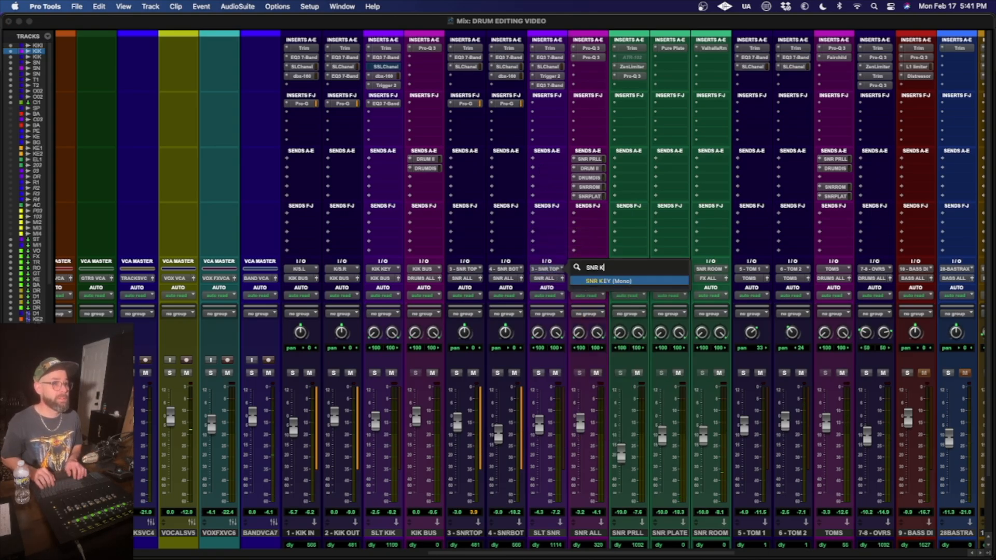
key("Return")
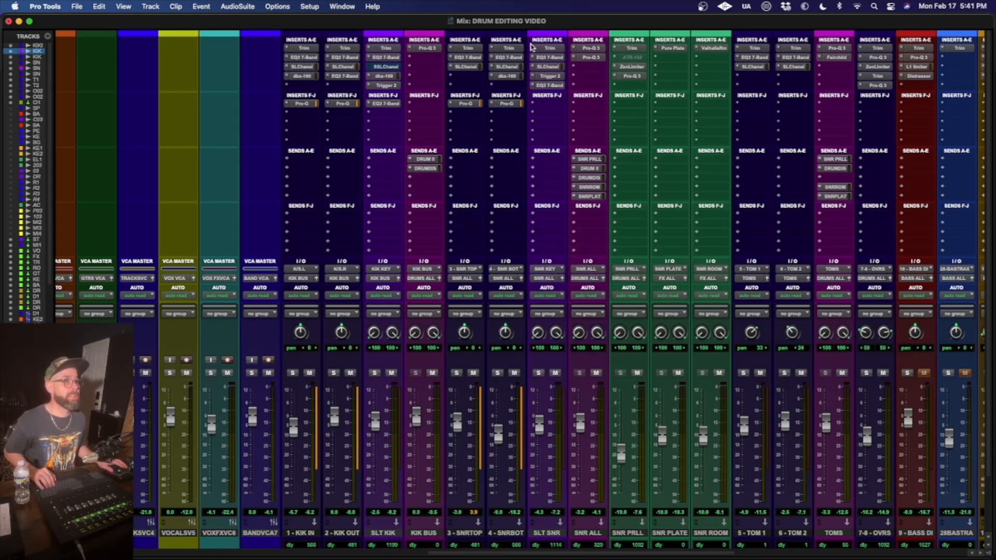
left_click(548, 67)
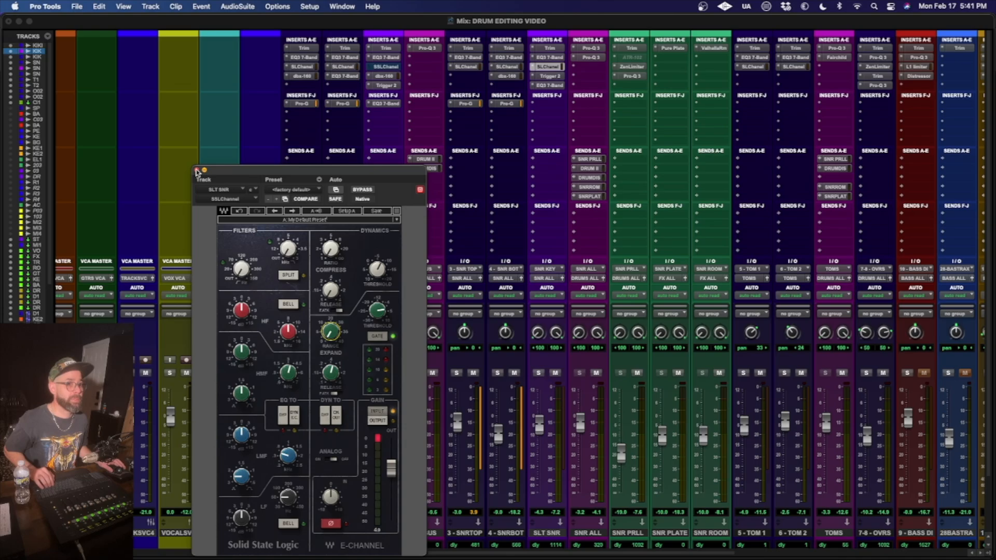
left_click(196, 170)
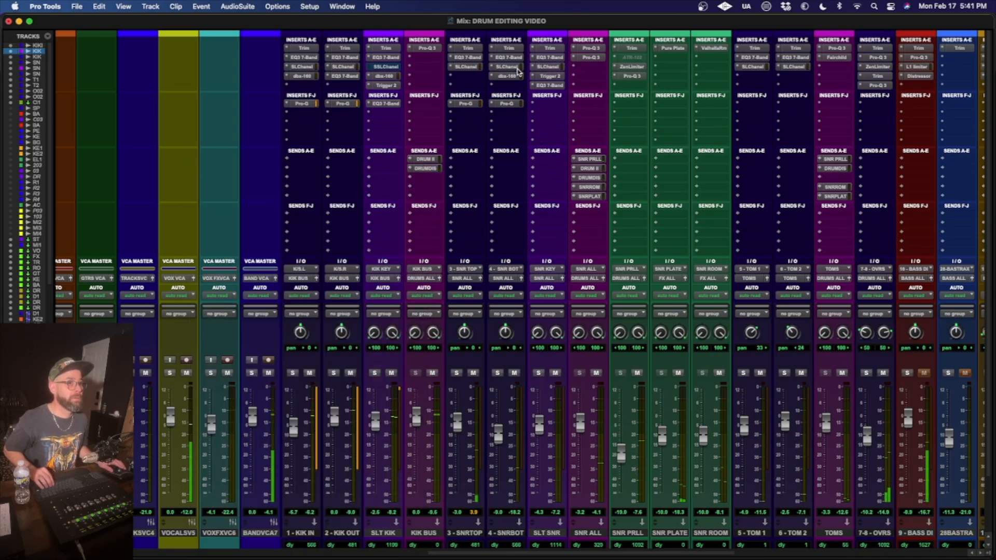
left_click(551, 67, "super")
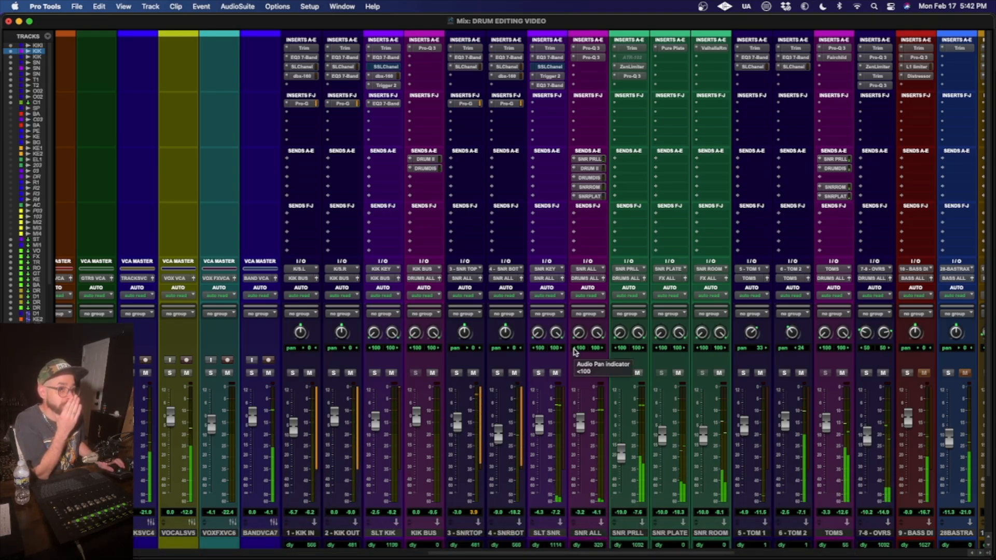
- In Trigger 2 on SLT SNR, set Detail to 0 and Sensitivity to 100 and close the plug-in
left_click(549, 75)
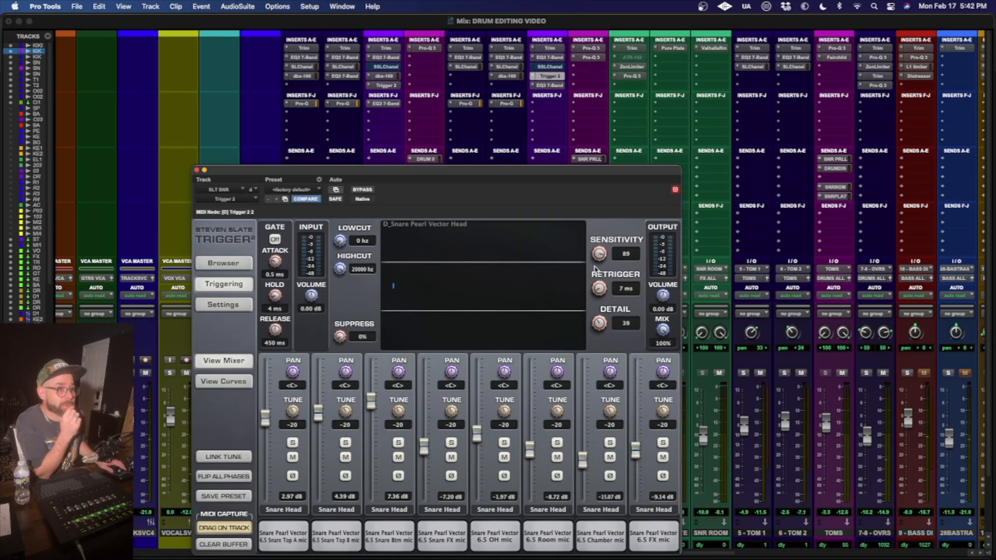
left_click_drag(597, 323, 583, 367)
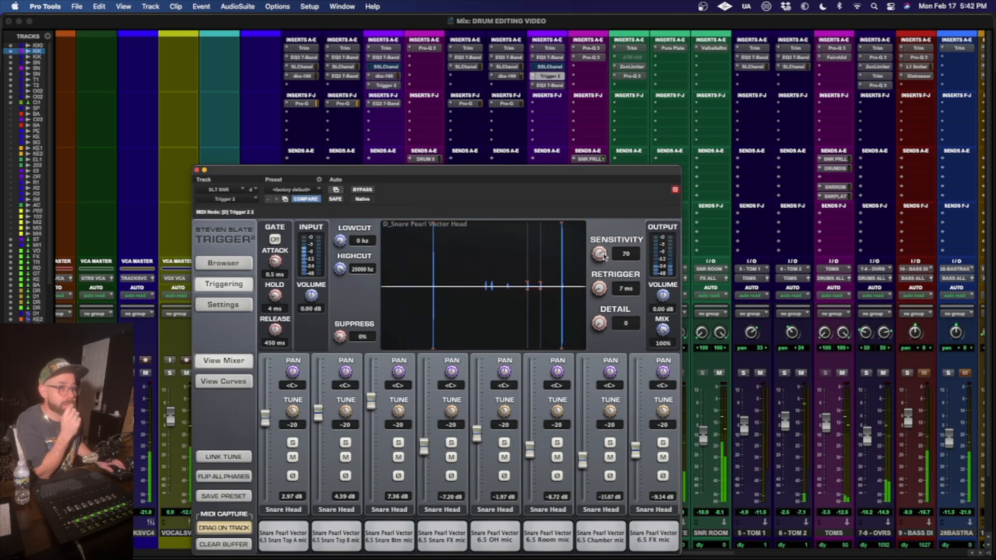
left_click_drag(602, 254, 620, 161)
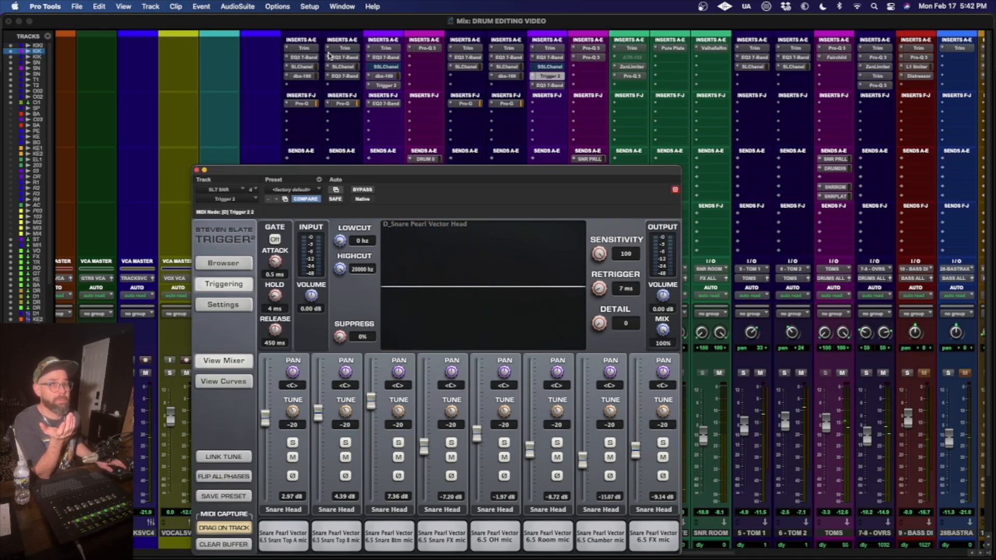
left_click(197, 171)
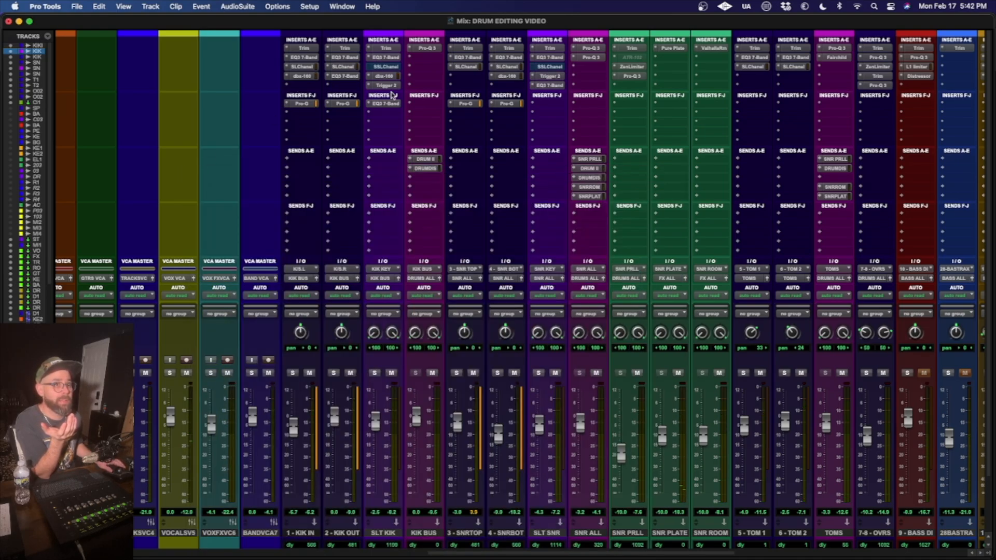
- In Trigger 2 on SLT KIK, lower Detail to 17, check the kick triggering in playback and close the plug-in
left_click(390, 85)
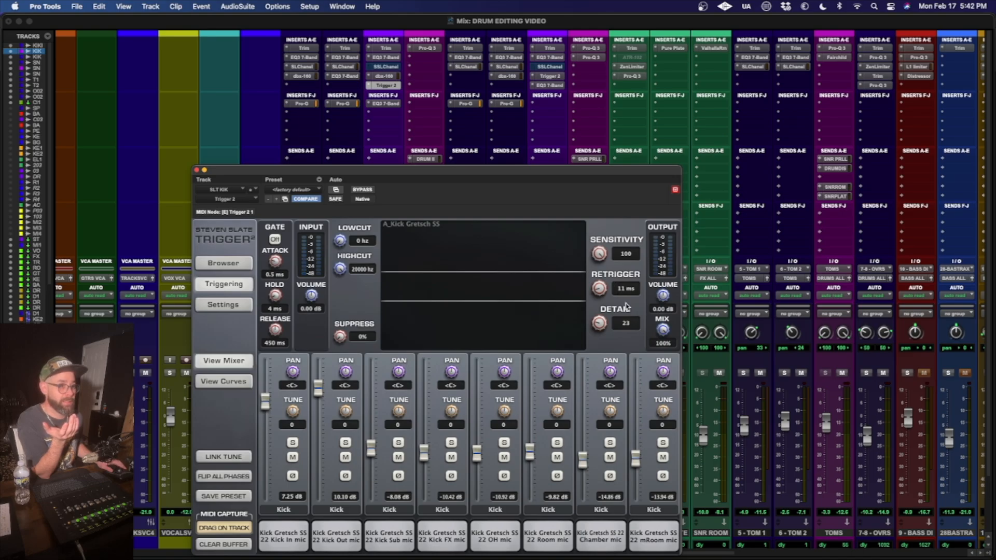
left_click_drag(600, 323, 598, 329)
key("space")
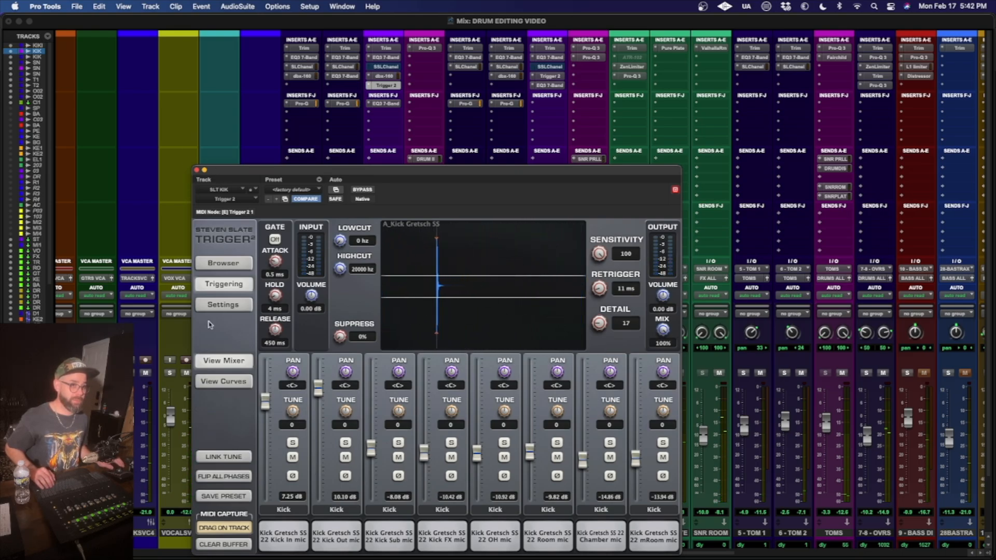
left_click(196, 170)
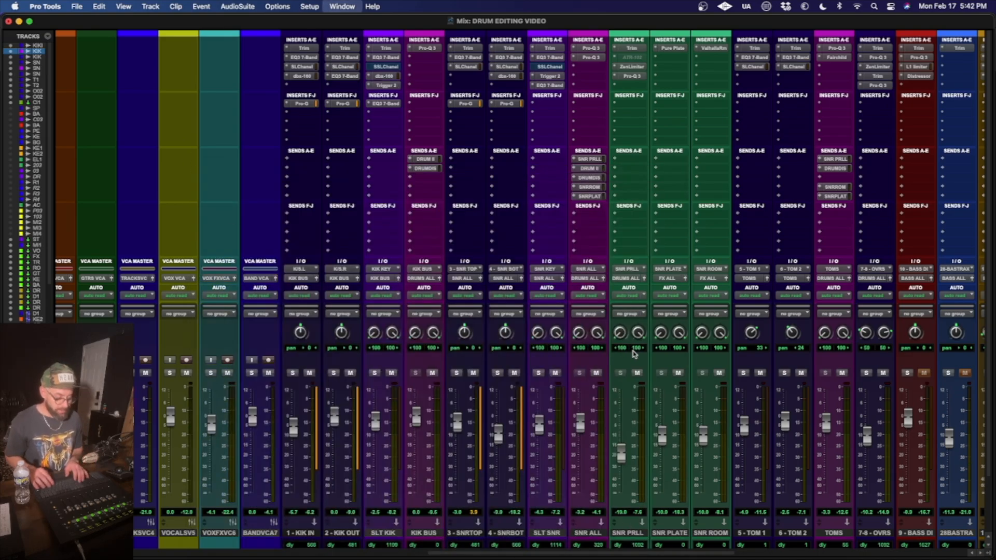
- In the Edit window, set the track height of KIK KEY and SNR KEY to micro
key("super+equal")
scroll(563, 347, "down", 5)
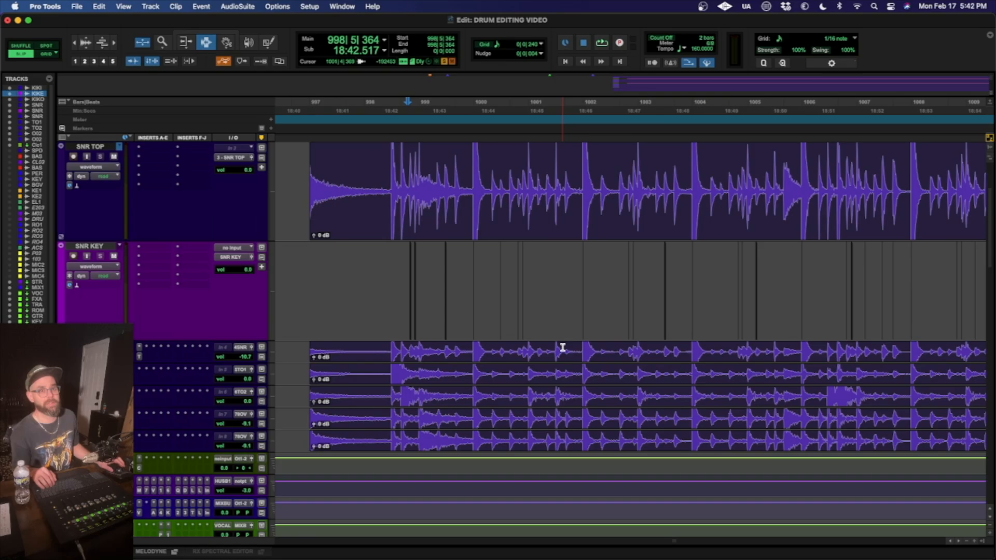
scroll(562, 349, "up", 5)
left_click(271, 210)
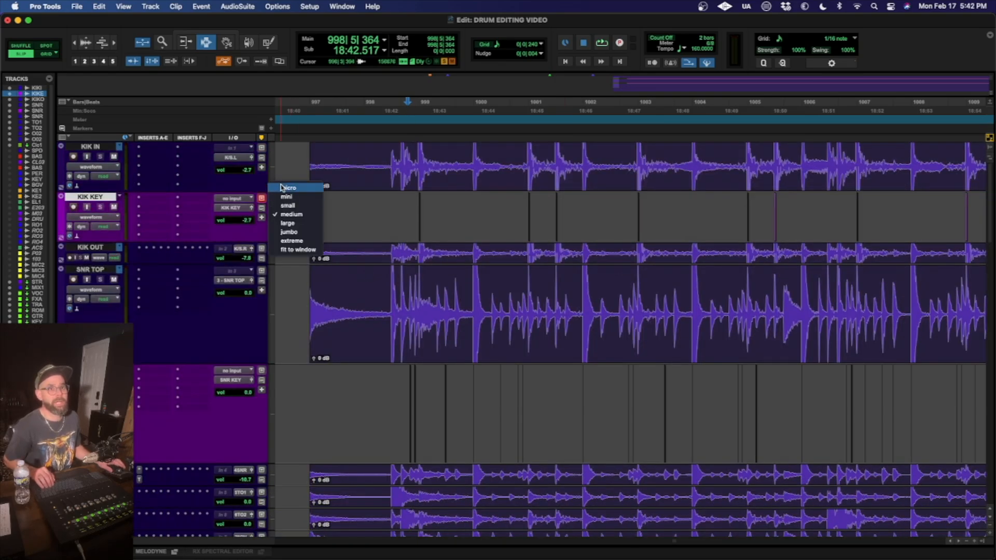
left_click(286, 188)
left_click(265, 353)
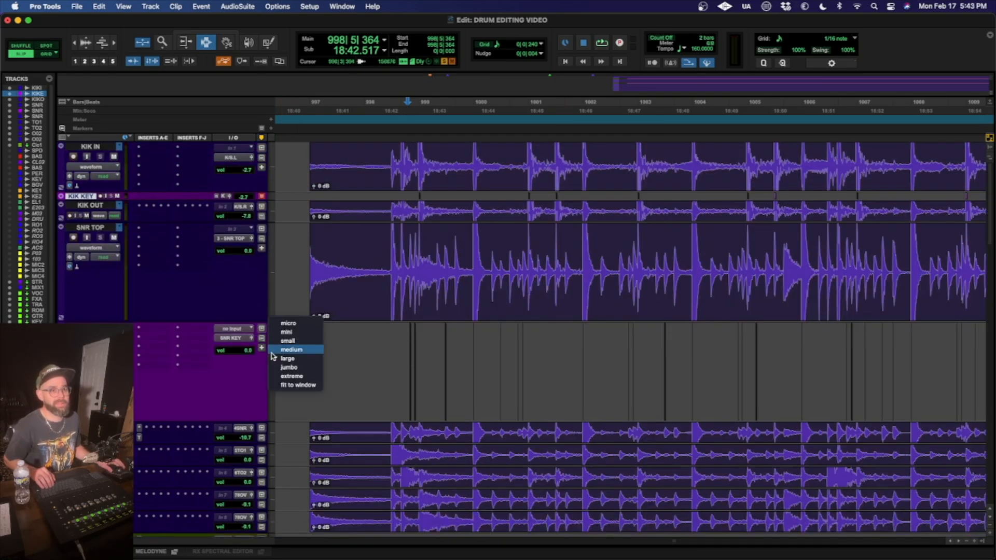
left_click(281, 327)
- Select the TOM 1 and TOM 2 tracks, enlarge their height and reduce the audio waveform zoom until only the loud hits stand out
scroll(545, 345, "down", 7)
scroll(546, 345, "up", 5)
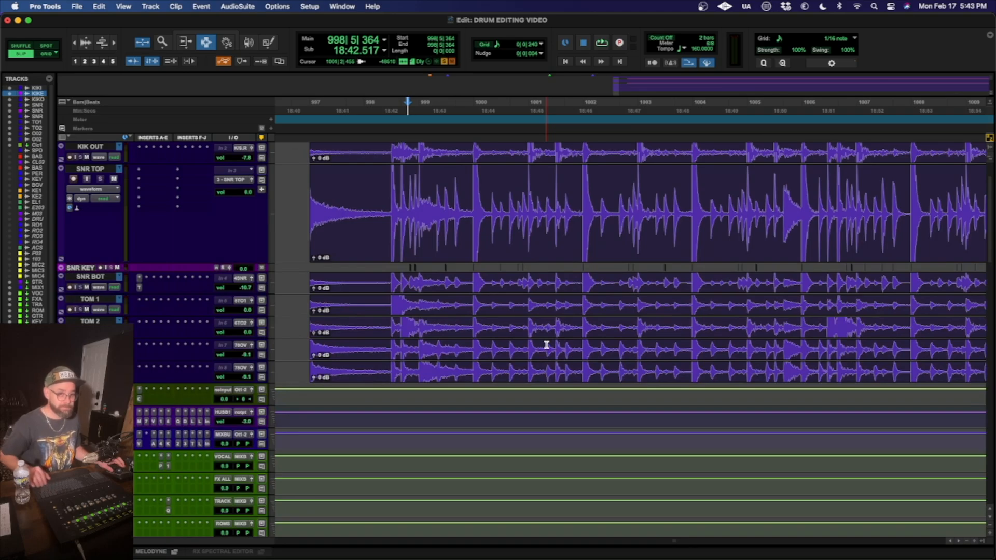
left_click(92, 299)
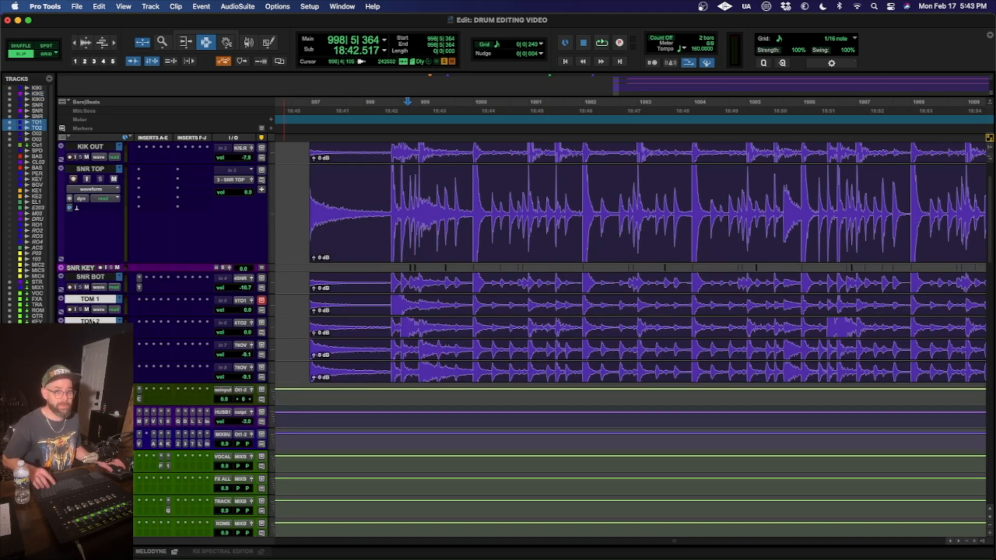
key("ctrl+Up")
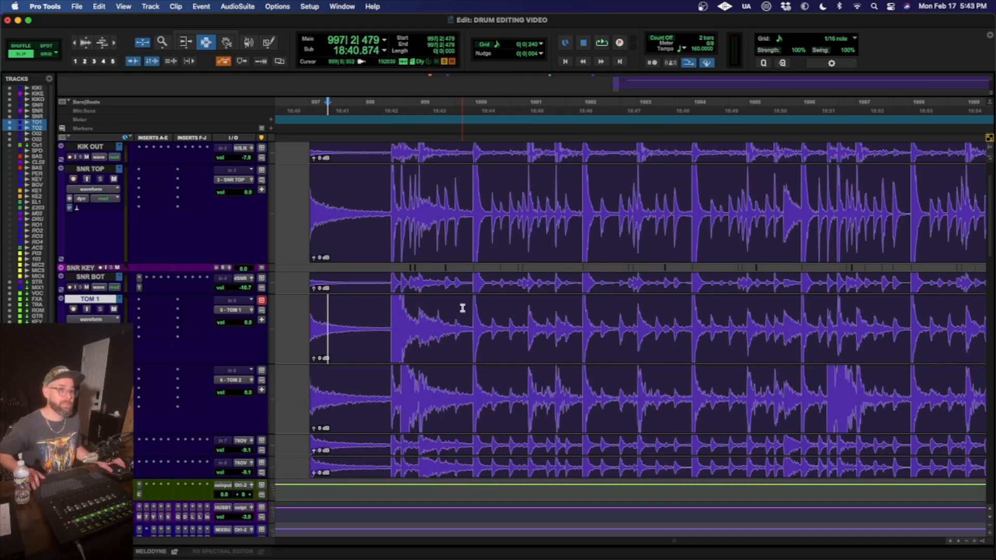
key("super+alt+bracketleft")
key("super+alt+bracketleft")
key("super+alt+bracketleft")
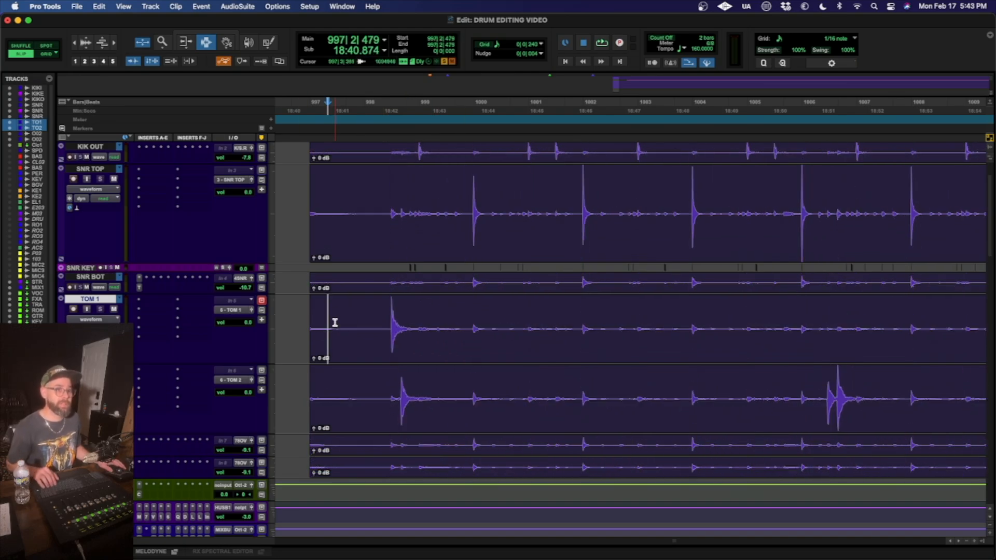
- Play the start of the toms and split the TOM 1 clip just before its first loud hit in bar 998
left_click(335, 322)
key("space")
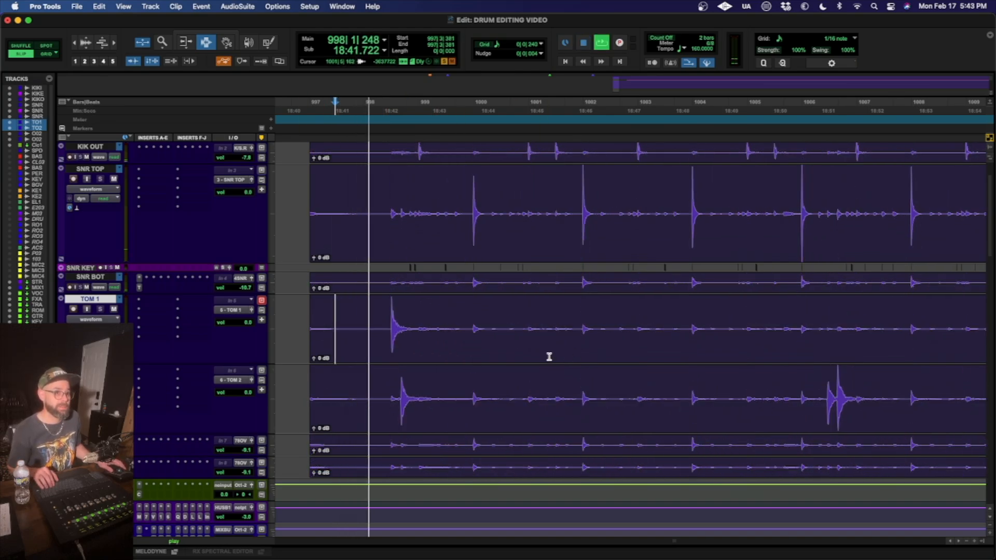
left_click(390, 321)
key("space")
key("t")
key("t")
key("t")
key("t")
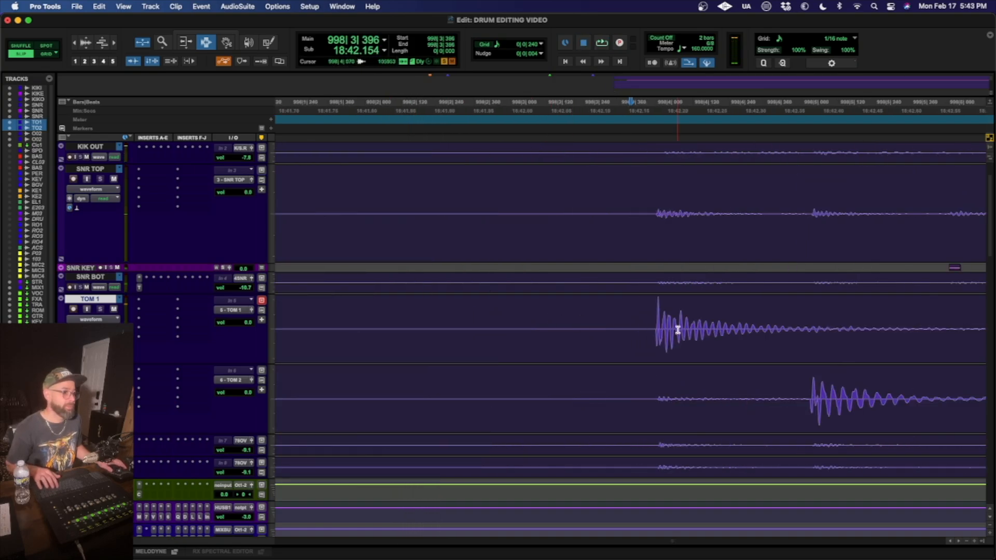
key("t")
key("t")
key("t")
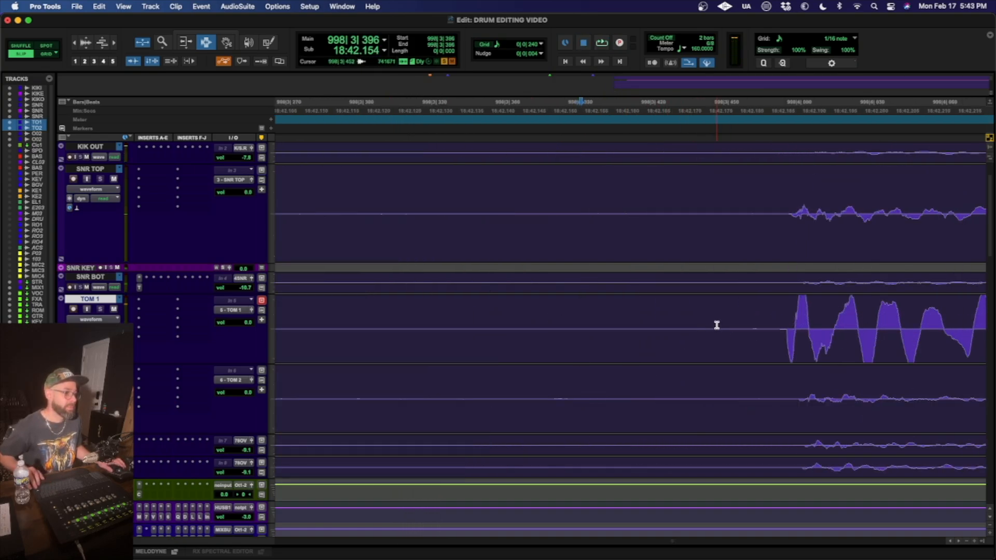
left_click(782, 332)
key("t")
key("t")
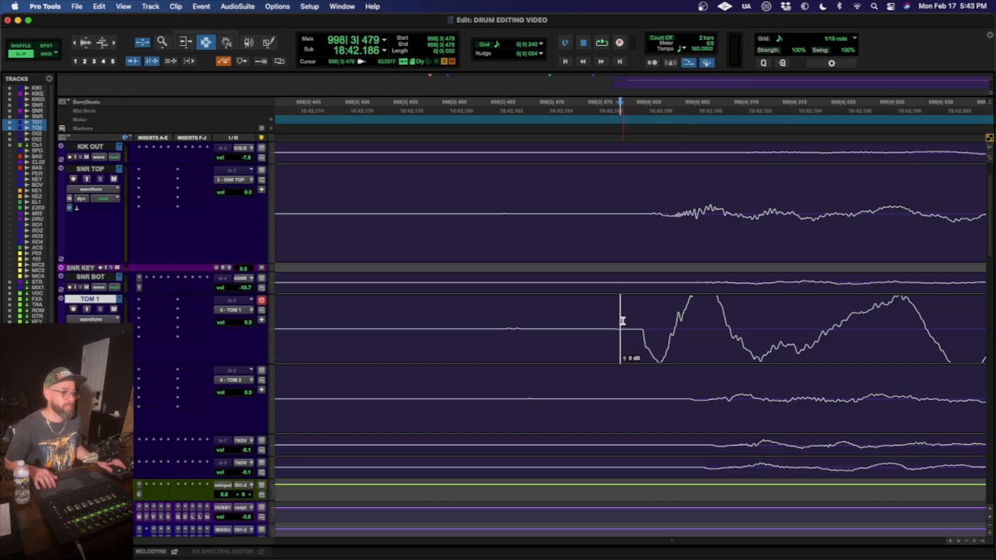
- Split the TOM 2 clip just before its first loud hit in bar 998
key("r")
key("r")
key("r")
key("r")
key("r")
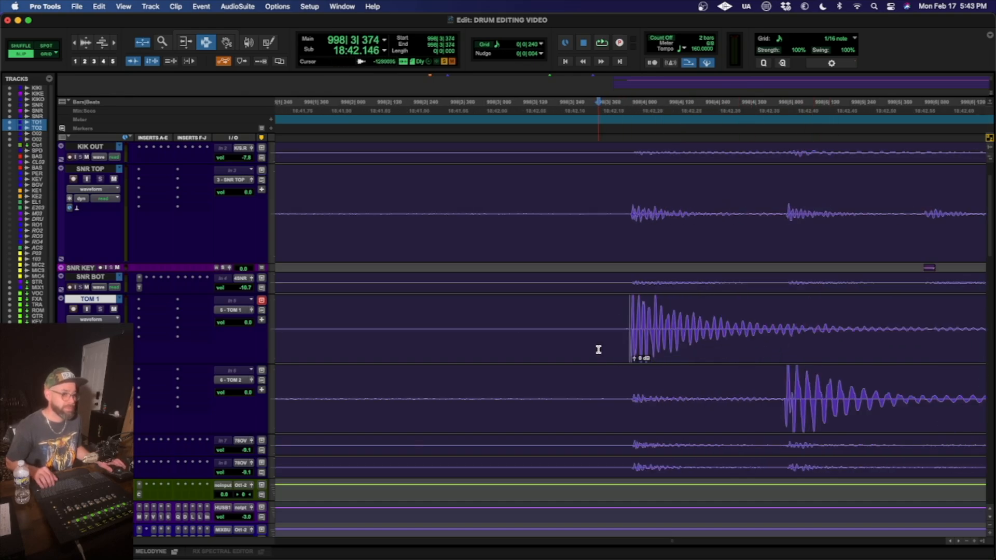
key("r")
left_click(711, 396)
key("t")
key("t")
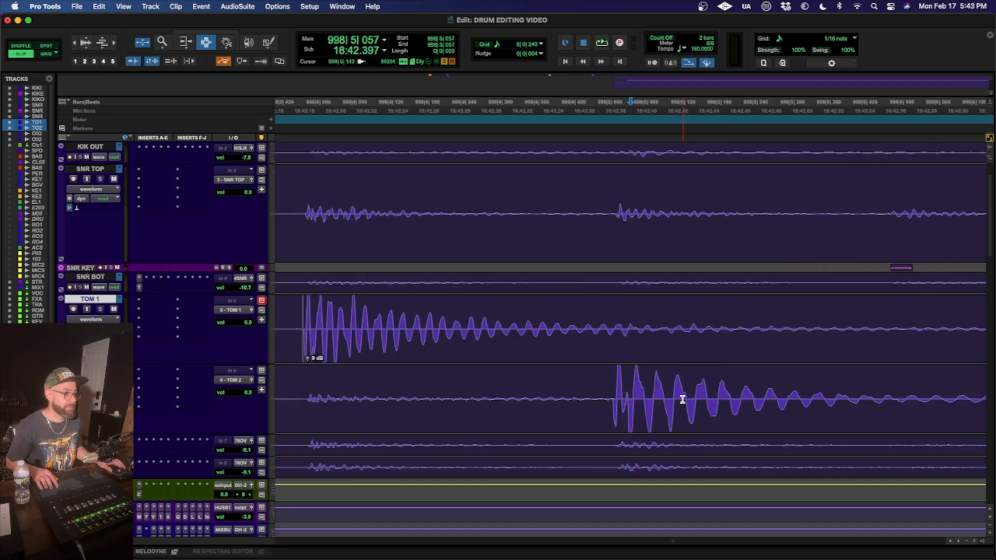
- Audition the first tom hits and split TOM 1 and TOM 2 at about 999|2|051, where they have rung out
key("r")
key("r")
key("r")
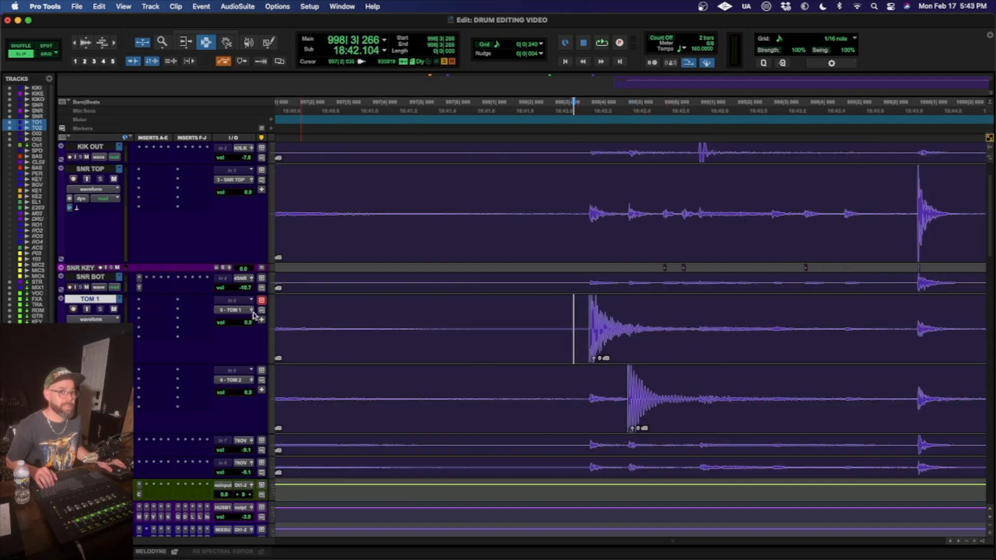
key("space")
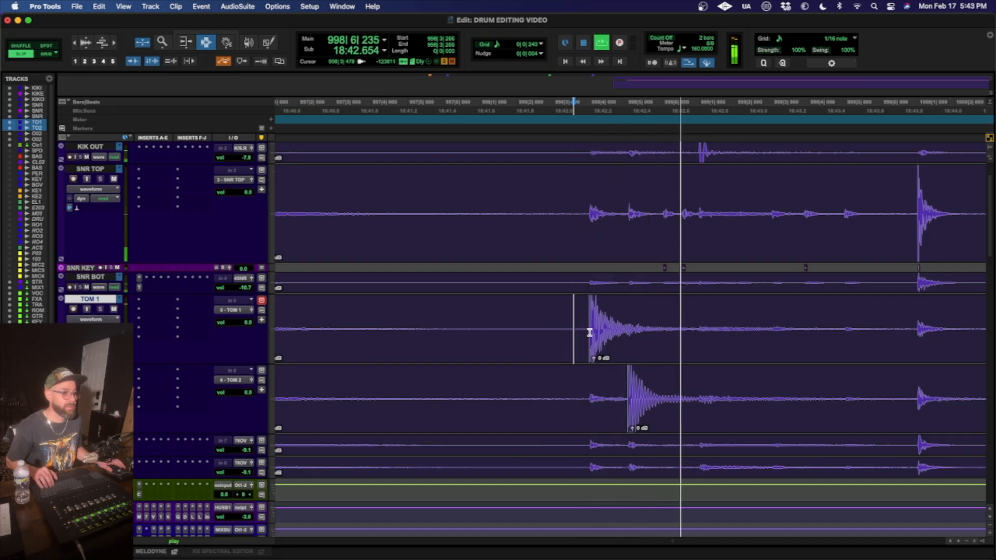
key("space")
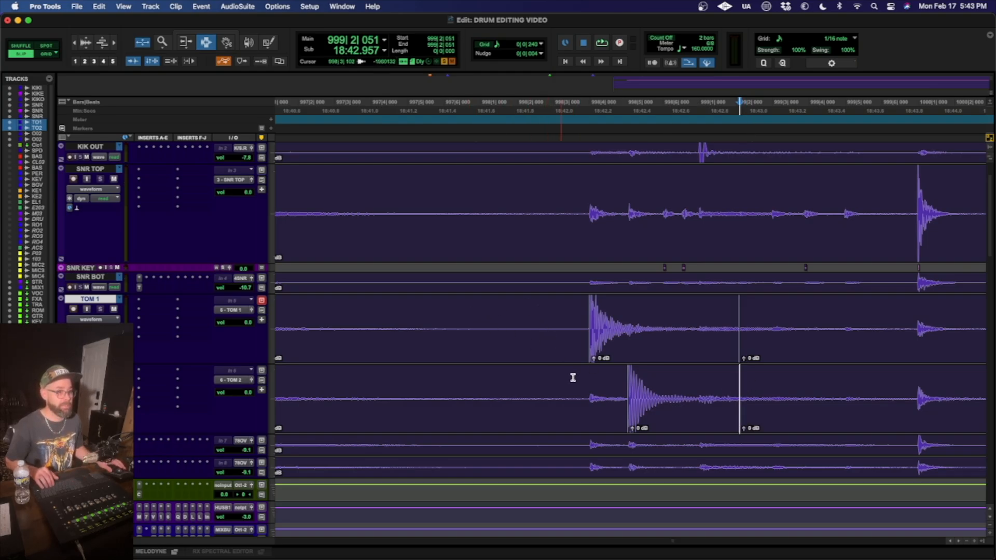
- Lower the clip gain before the first hits to -14.1 dB on TOM 1 and -17.0 dB on TOM 2, and play the transition
double_click(511, 340)
scroll(395, 342, "left", 3)
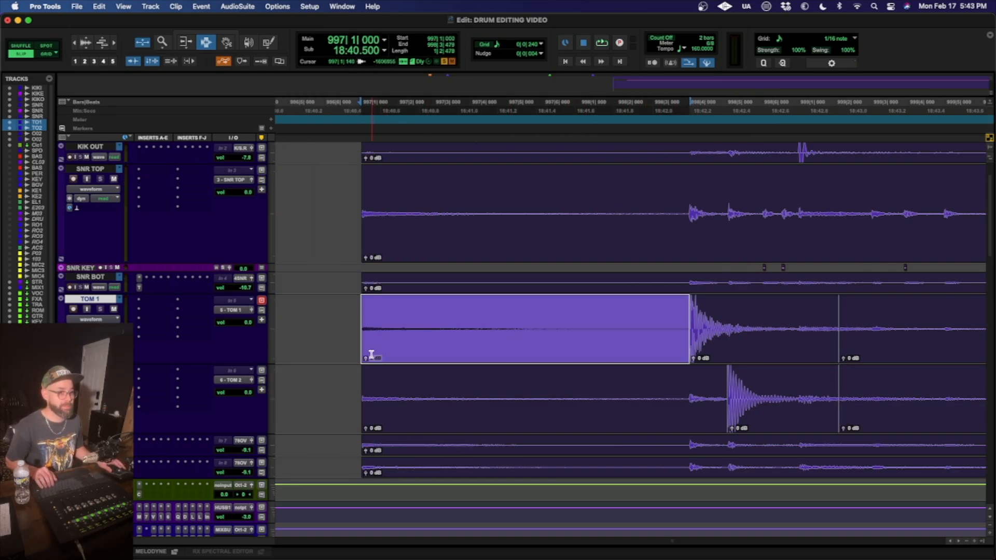
left_click_drag(366, 359, 366, 371)
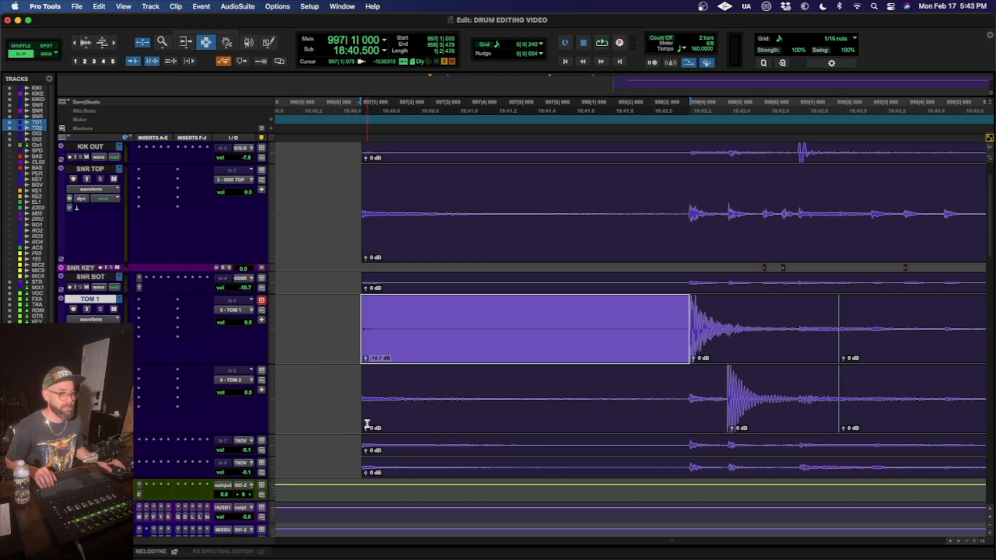
left_click_drag(367, 424, 367, 435)
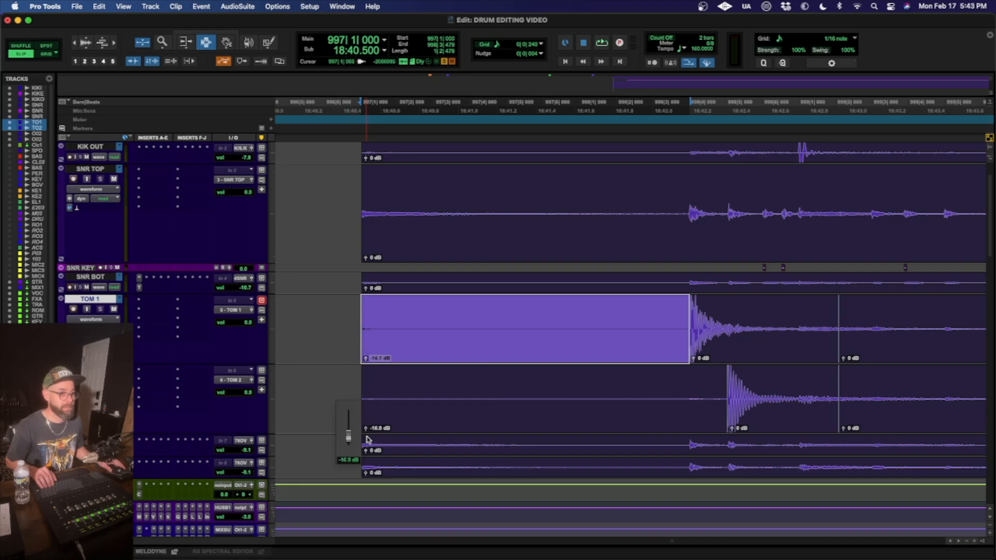
left_click(621, 323)
key("space")
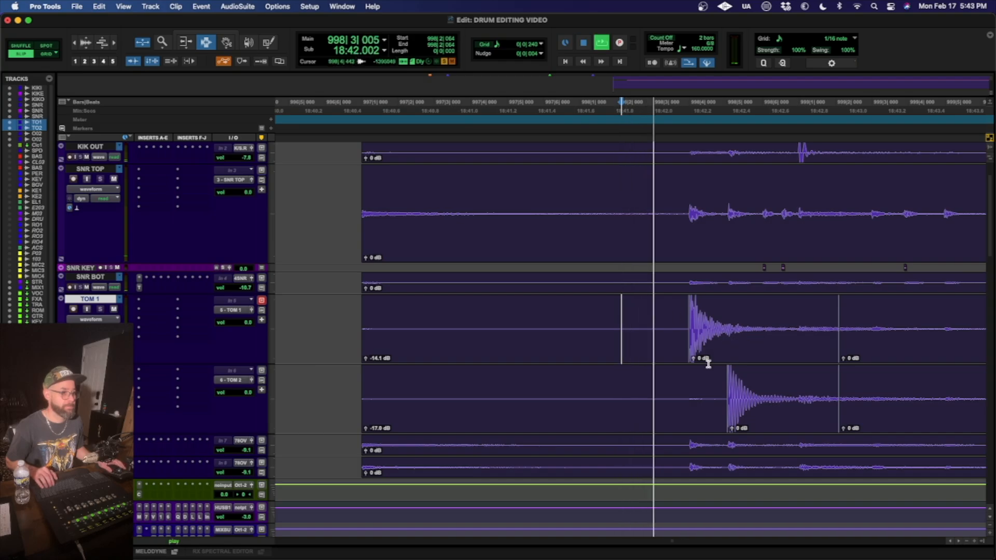
- Find and audition the pair of loud TOM 2 hits in bar 1006 and split the clip just before them
scroll(745, 354, "right", 5)
key("r")
key("r")
key("r")
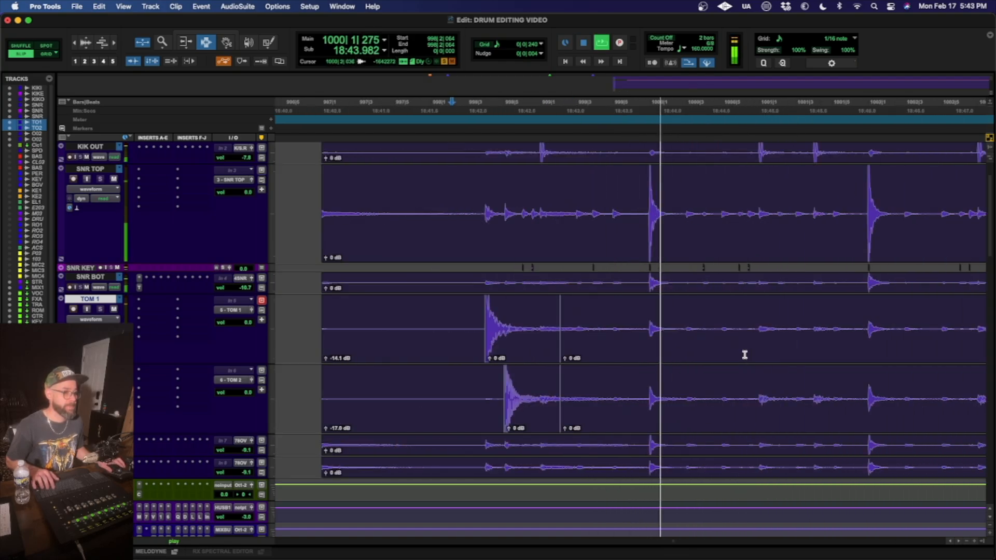
scroll(745, 355, "right", 3)
key("space")
left_click(725, 387)
key("t")
key("t")
key("t")
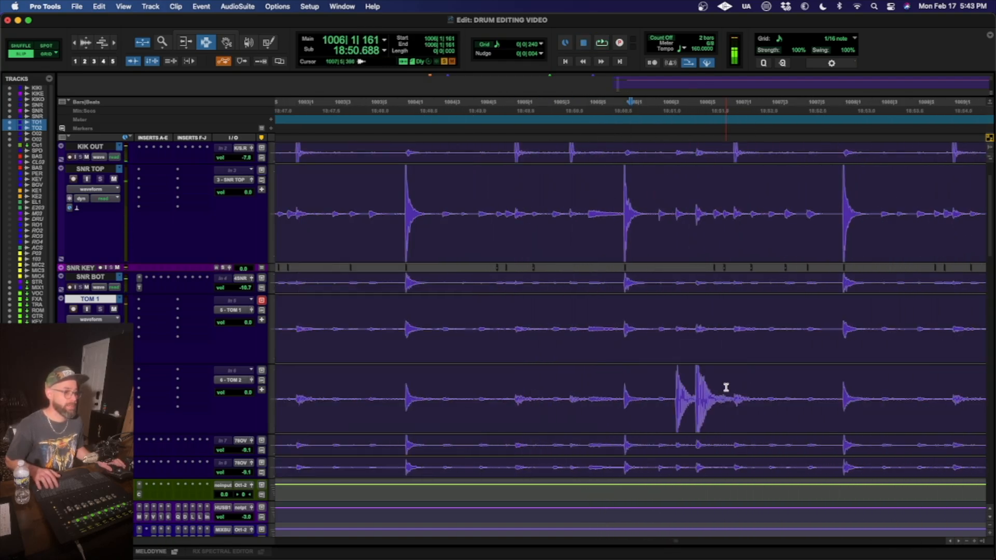
key("space")
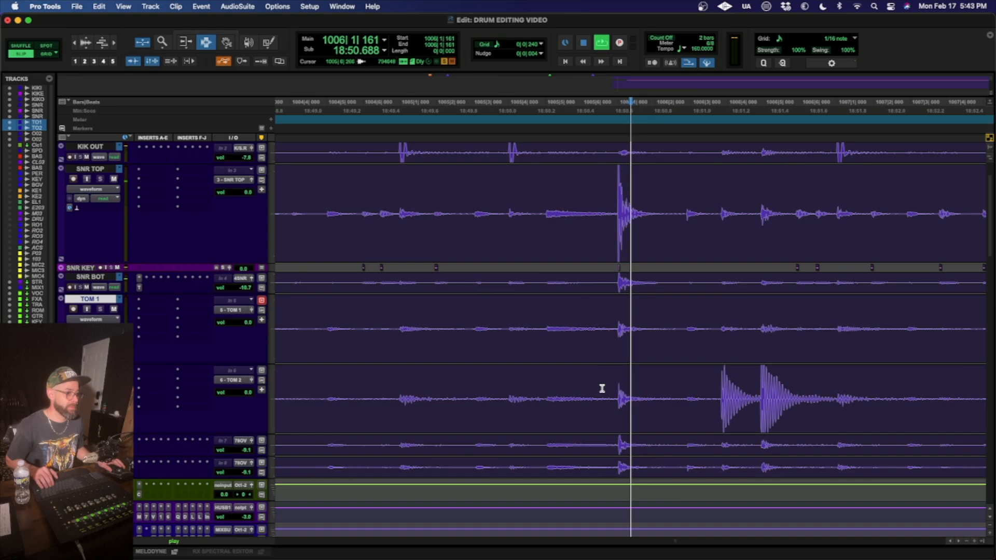
key("space")
left_click(717, 397)
key("t")
key("t")
key("t")
key("r")
key("r")
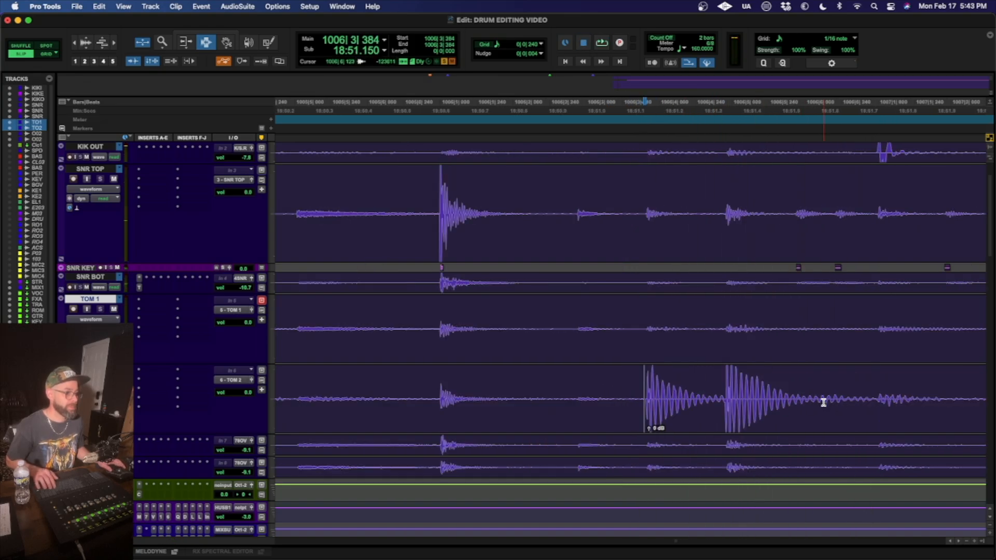
- Play through the TOM 2 hits and split the clip after their decay, at about 1007|2|030
key("space")
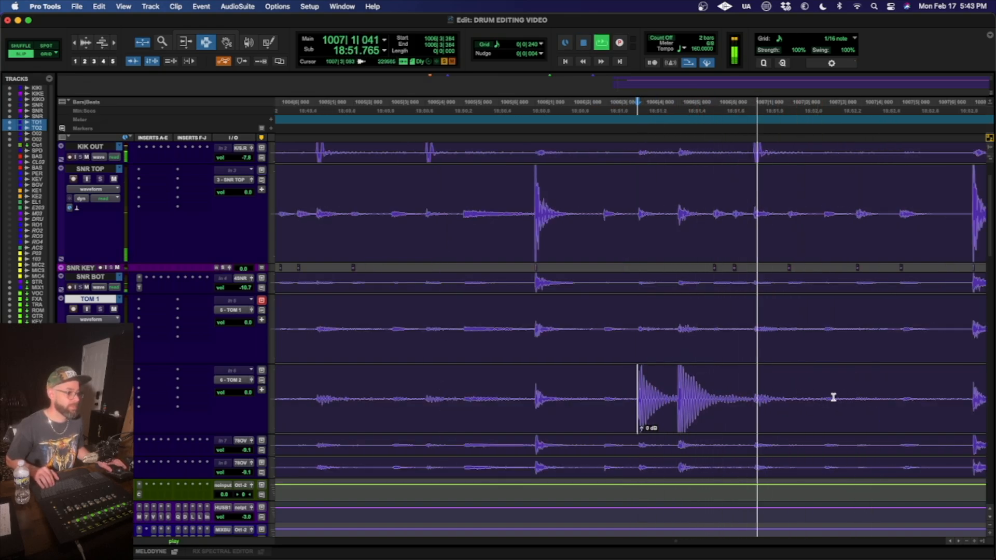
key("space")
left_click(792, 398)
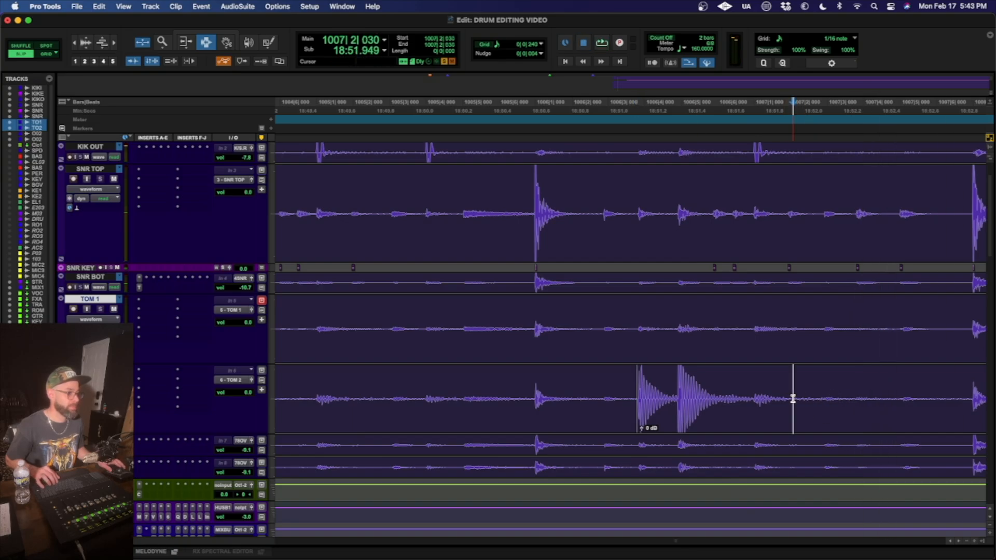
- Lower the clip gain of the TOM 2 section between its first hit and the bar 1006 hits to -15.1 dB
key("r")
key("r")
key("r")
left_click(538, 406)
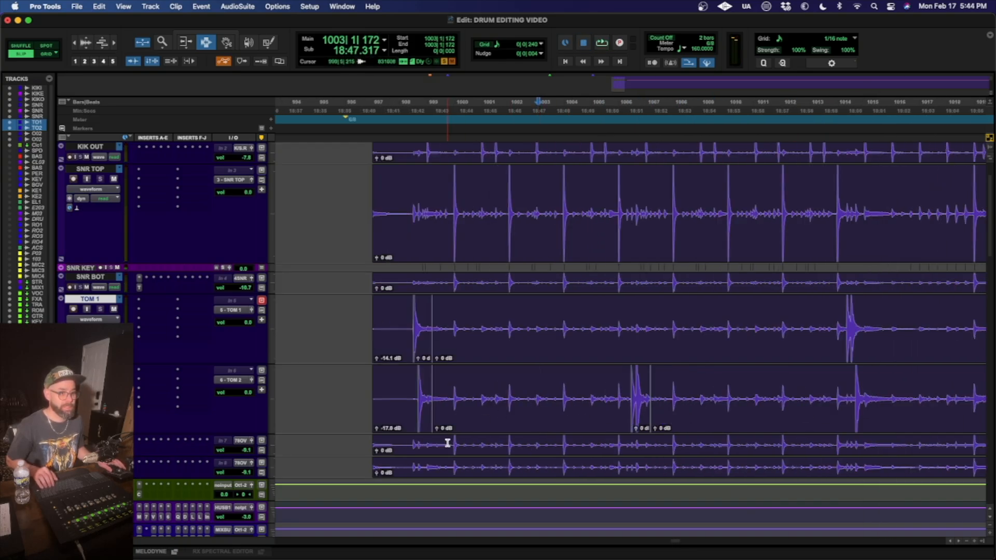
left_click_drag(435, 431, 434, 438)
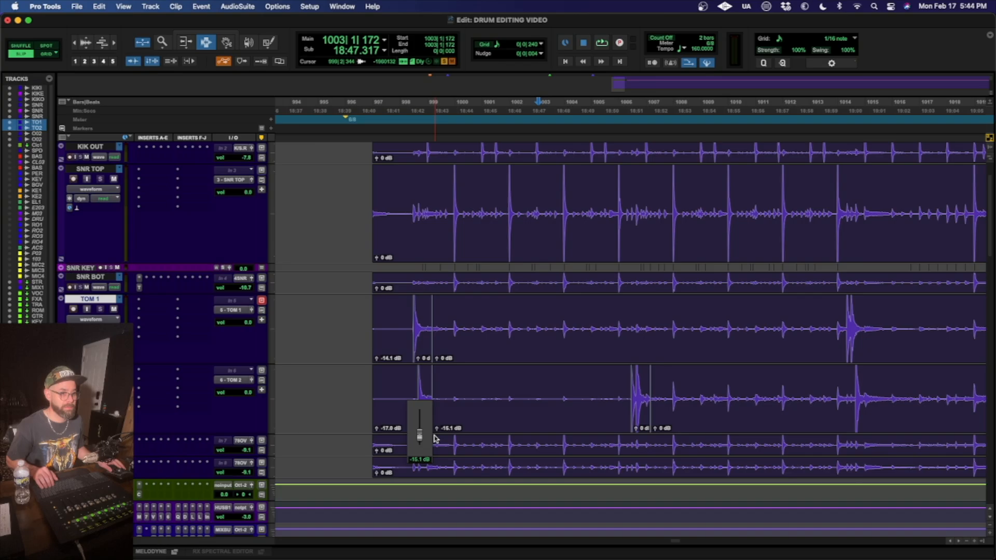
- Inspect the gate settings in the SSLChannel plug-ins on TOM 1 and TOM 2 in the Mix window, and return to the Edit window
key("space")
key("super+equal")
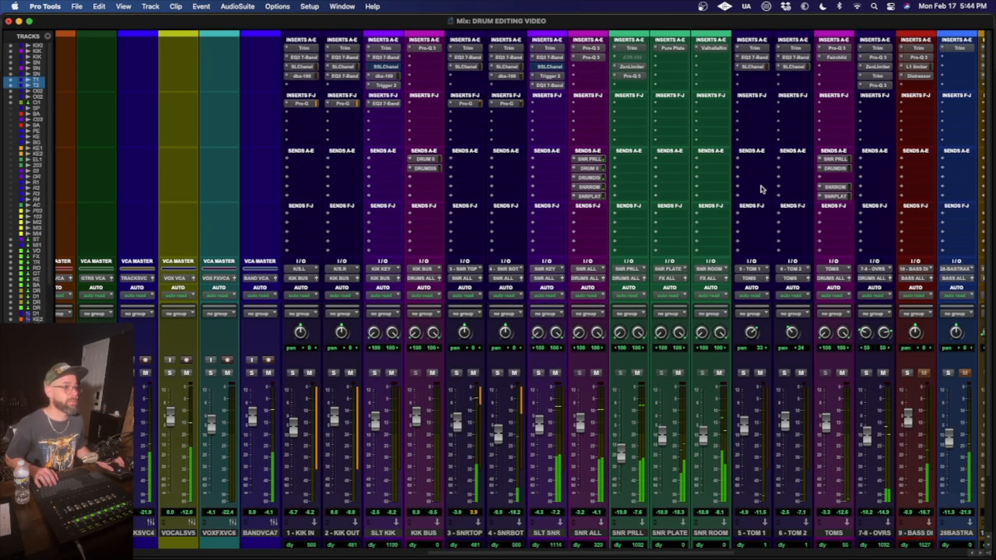
scroll(761, 189, "right", 2)
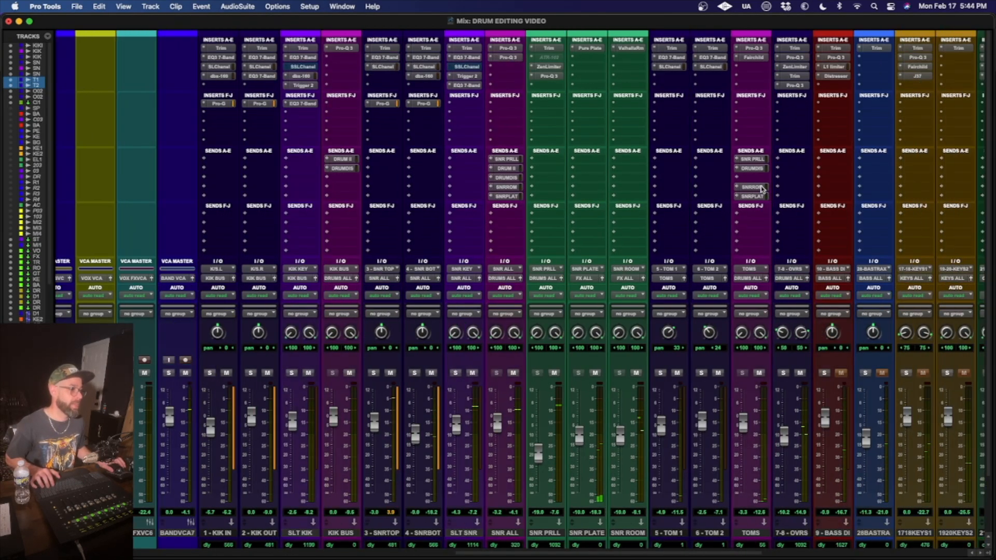
left_click(670, 67)
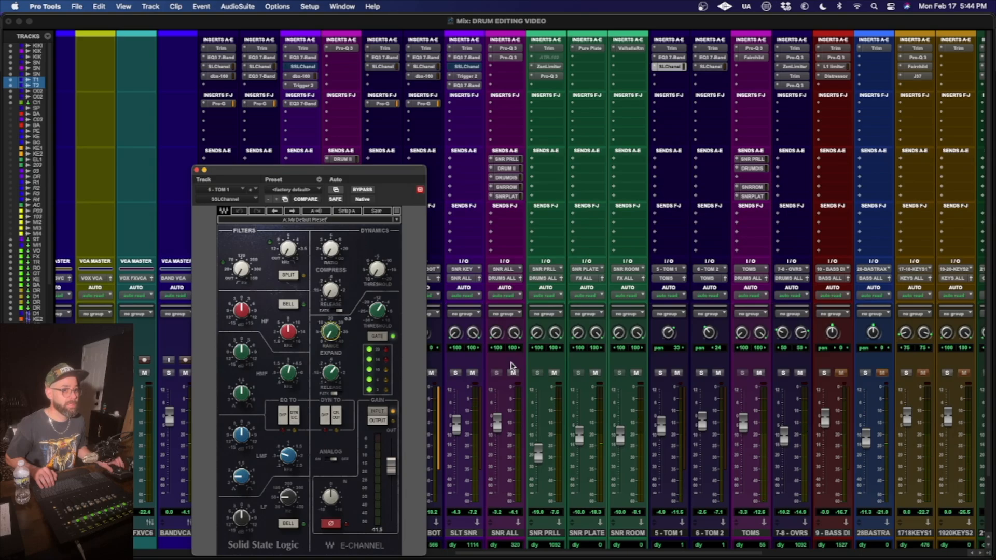
left_click(711, 67)
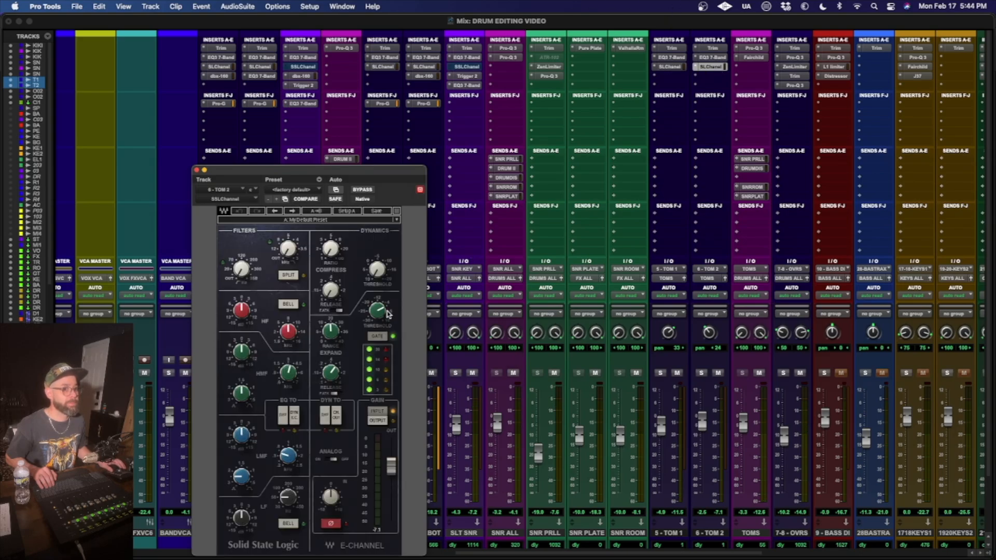
left_click(196, 169)
key("super+equal")
- Split the TOM 1 and TOM 2 clips just before their loud hits in bar 1014, auditioning the passage
key("space")
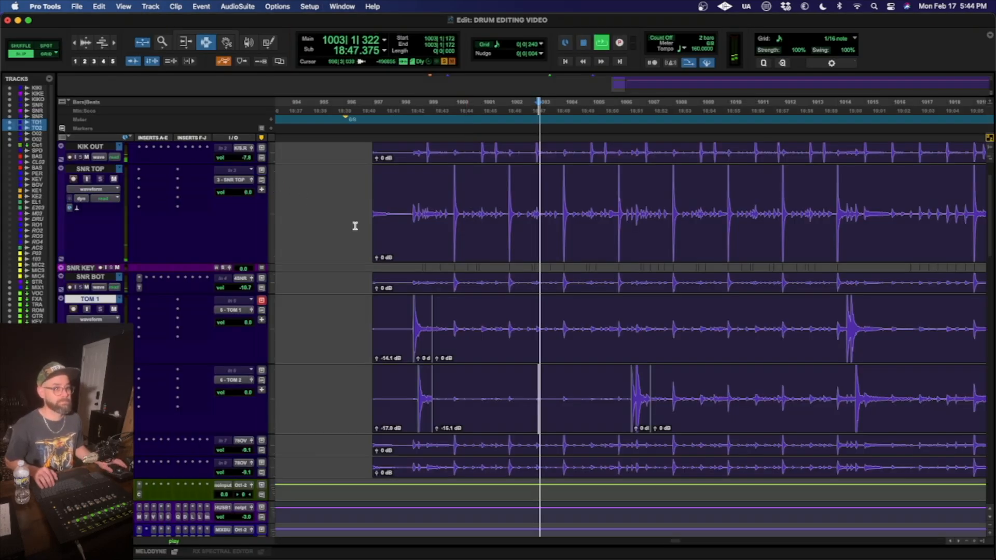
scroll(622, 389, "right", 2)
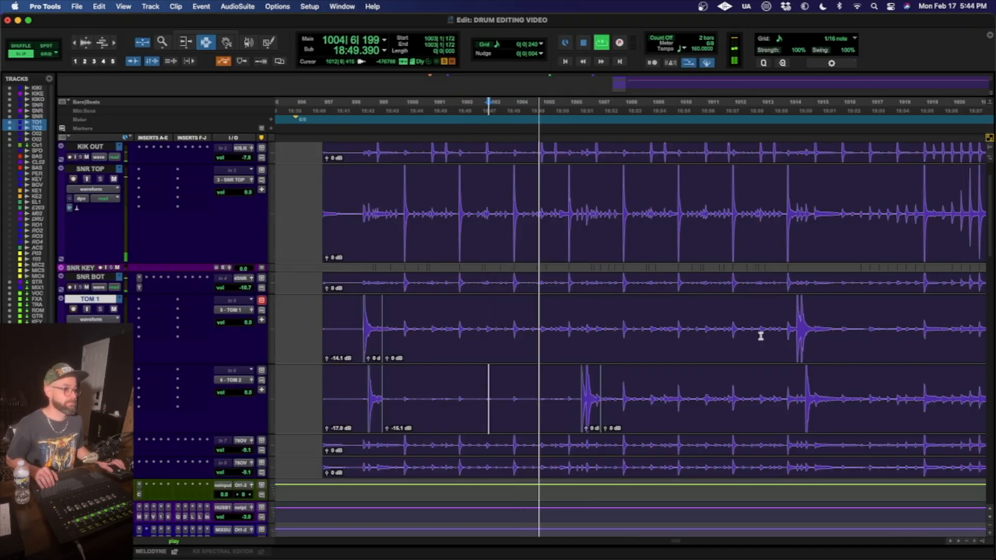
key("space")
left_click(782, 328)
key("space")
key("t")
key("t")
key("t")
key("t")
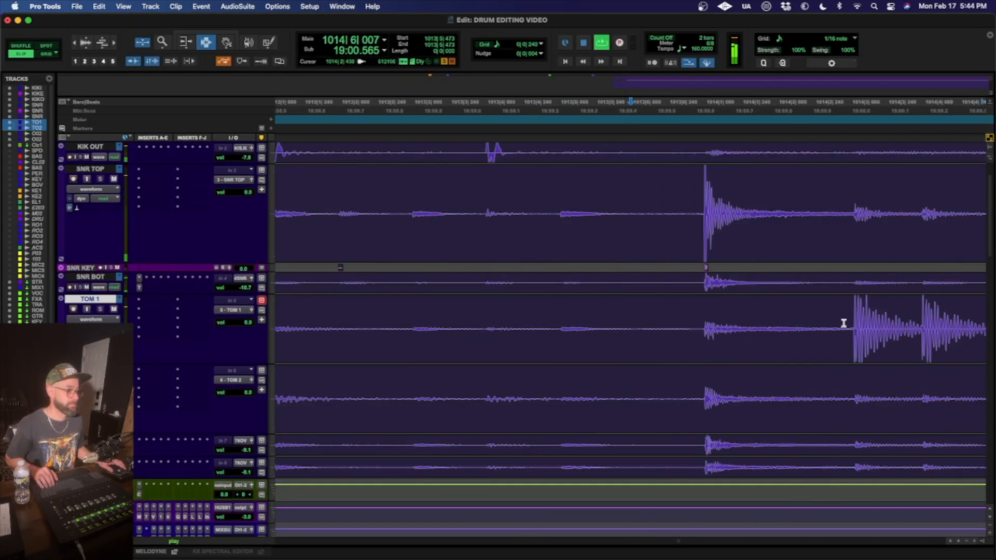
key("space")
left_click(848, 326)
scroll(843, 389, "right", 2)
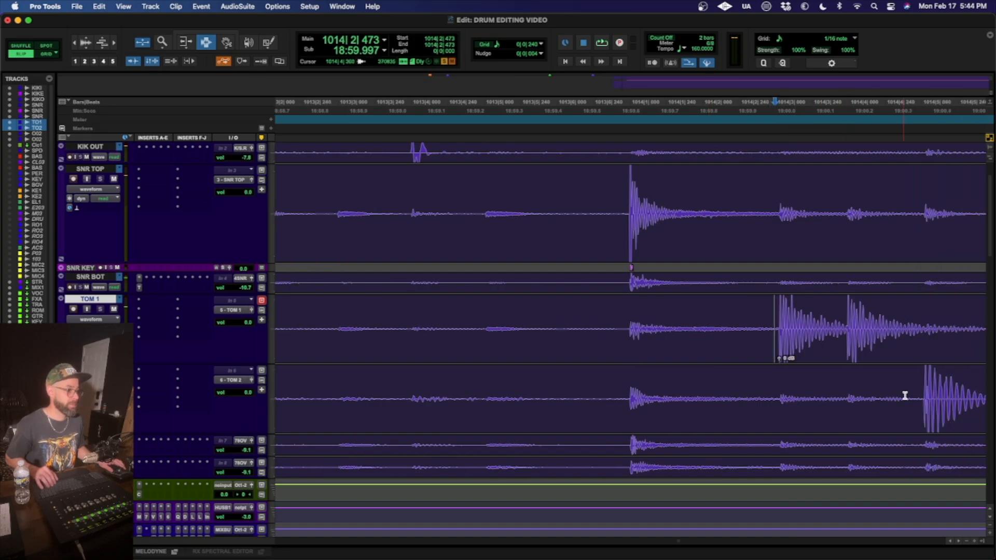
left_click(921, 398)
- Play the bar 1014 fill and split TOM 1 and TOM 2 after their hits have rung out
scroll(850, 381, "right", 10)
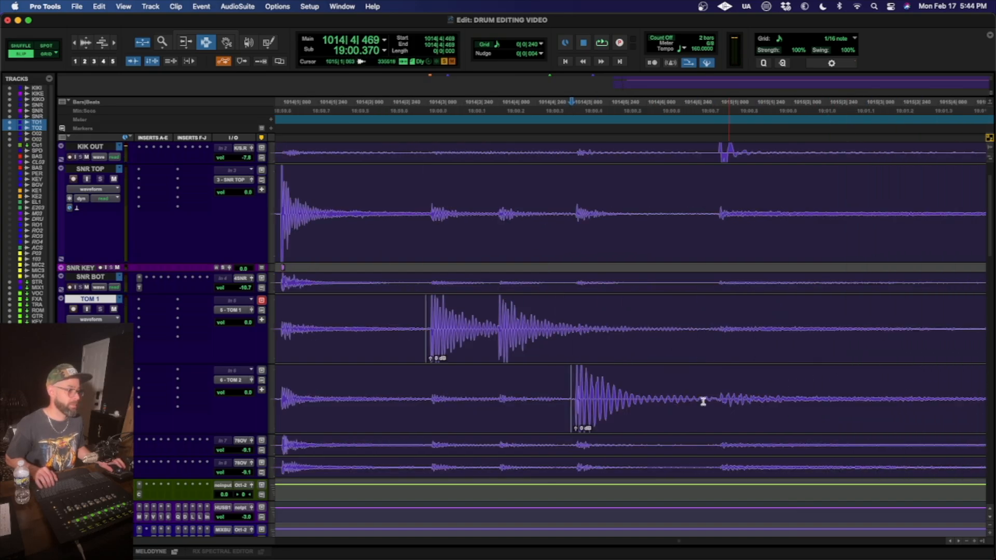
key("space")
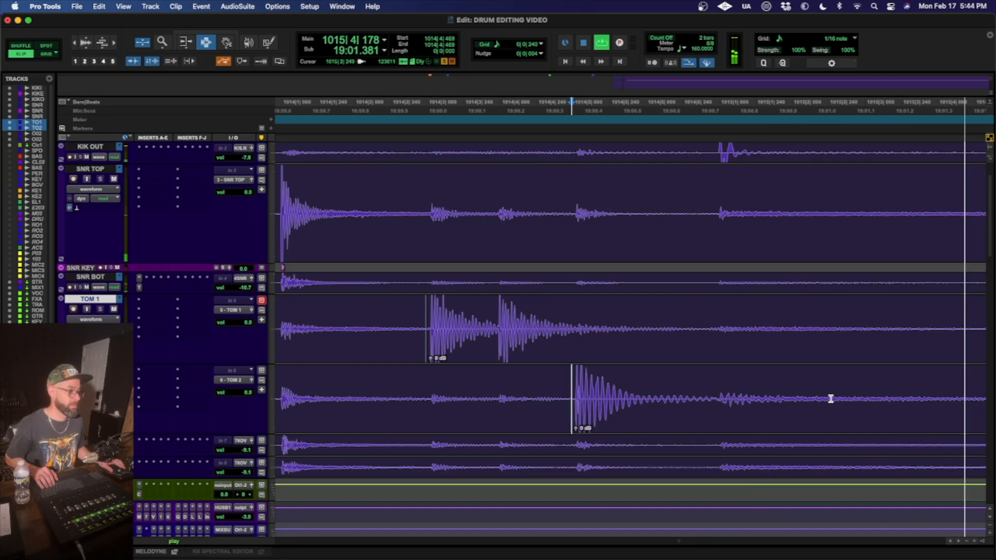
key("space")
key("r")
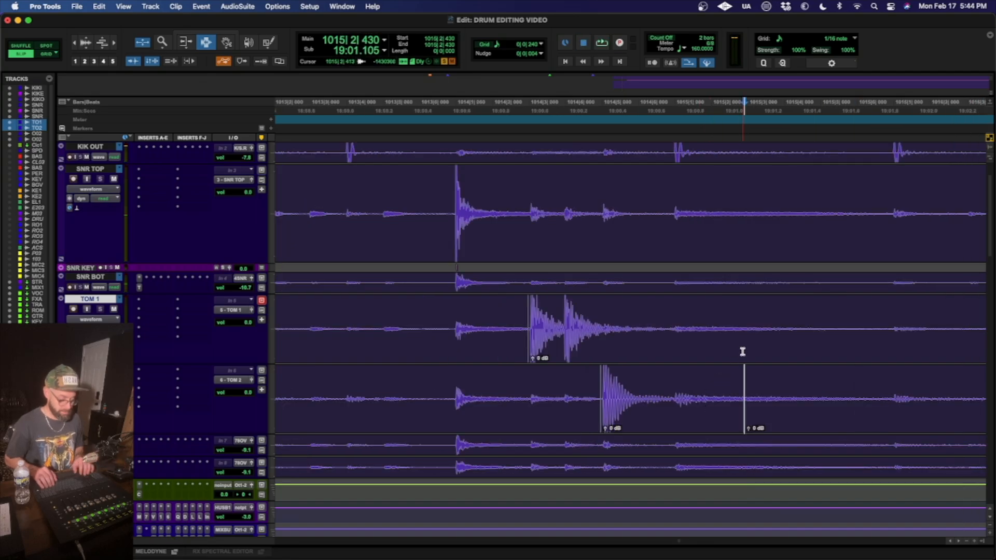
key("r")
- Lower the clip gain of the TOM 1 section between its first hit and the bar 1014 hits to -16.0 dB
key("r")
key("r")
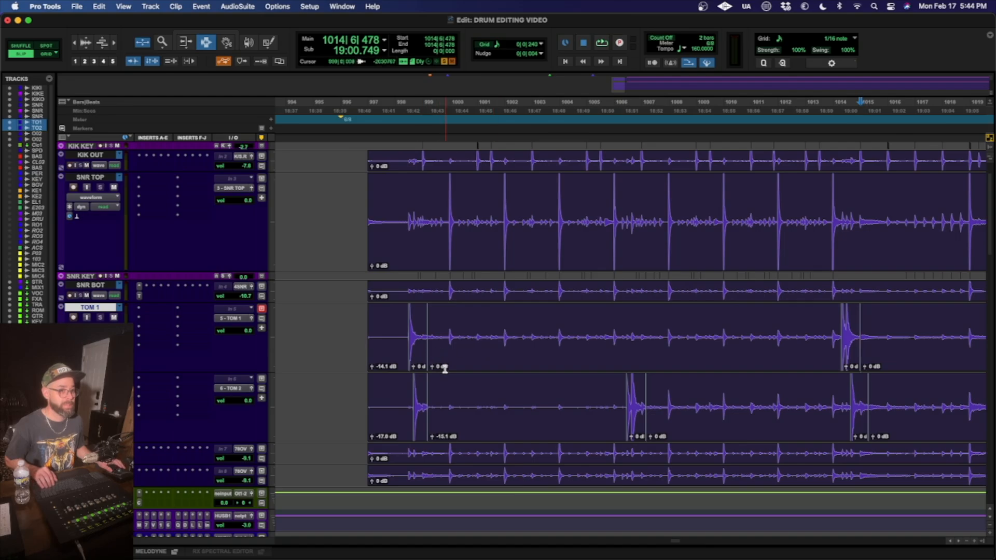
left_click_drag(435, 369, 434, 374)
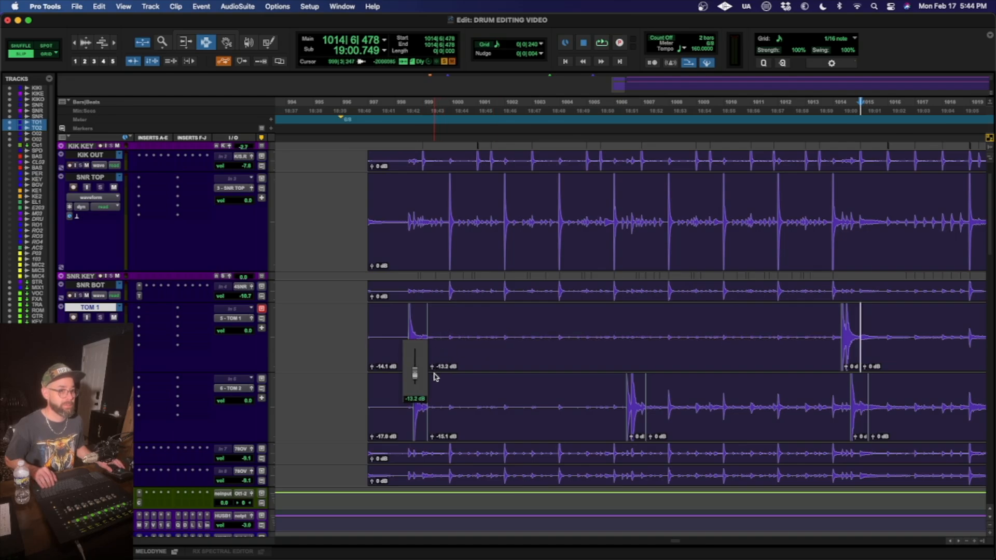
scroll(451, 379, "right", 3)
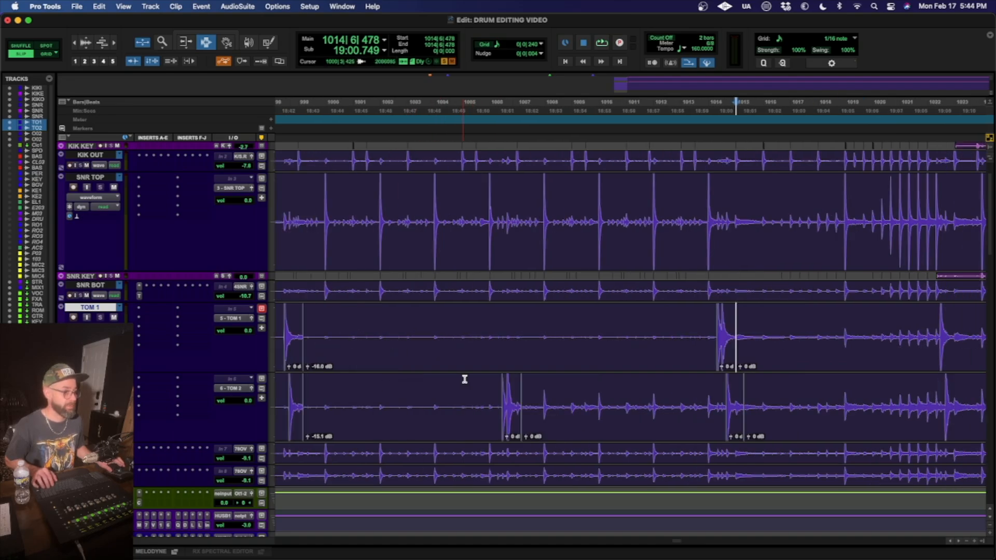
- Lower the clip gain of the TOM 2 section between its bar 1006 and bar 1014 hits to -16.0 dB
left_click_drag(526, 438, 526, 447)
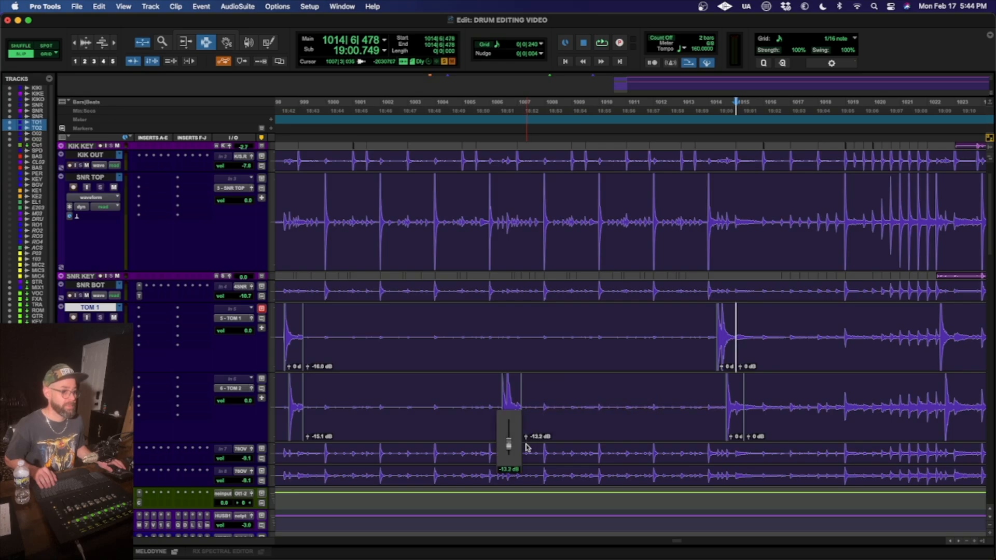
- Play the build-up from bar 1018 and split TOM 1 just before its loud hit in bar 1022
scroll(601, 388, "right", 10)
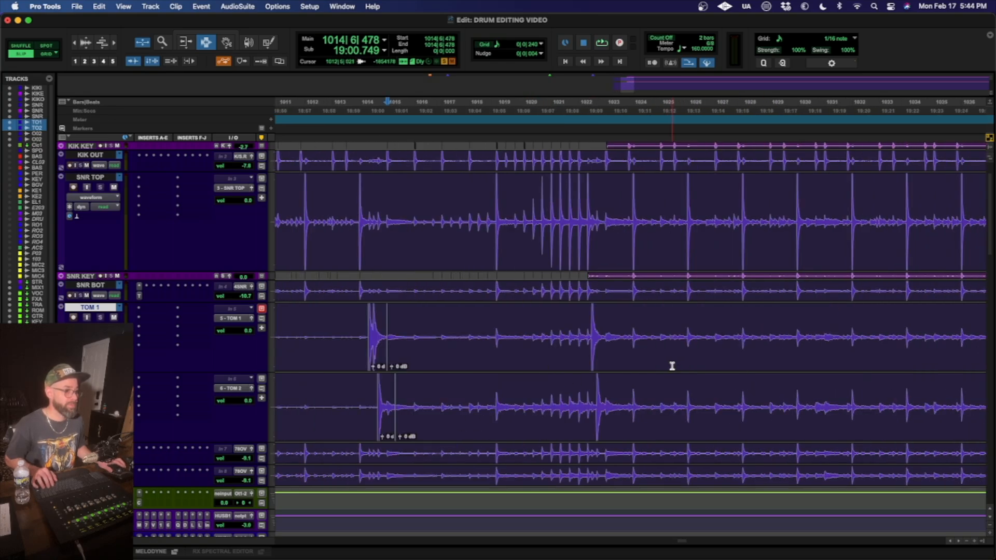
left_click(480, 338)
key("space")
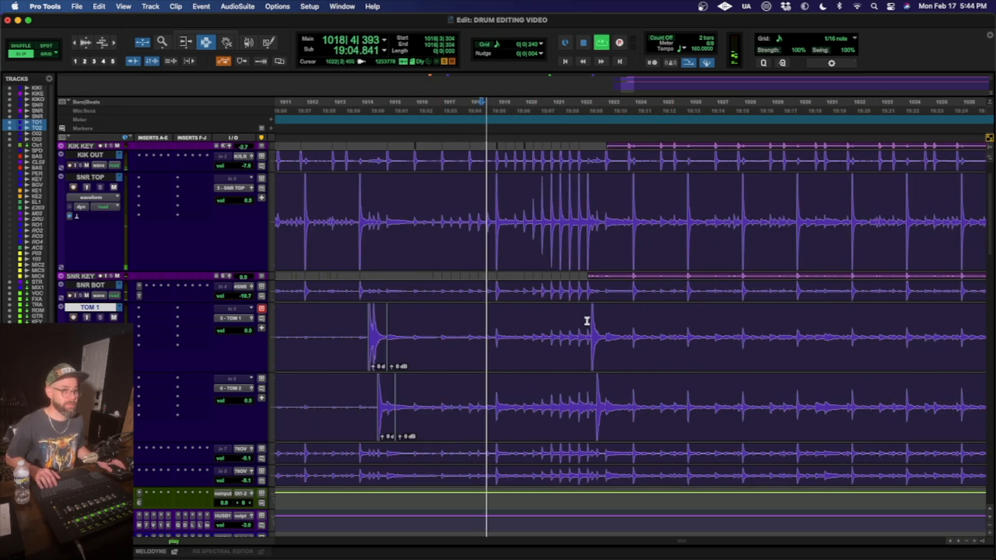
key("super+bracketright")
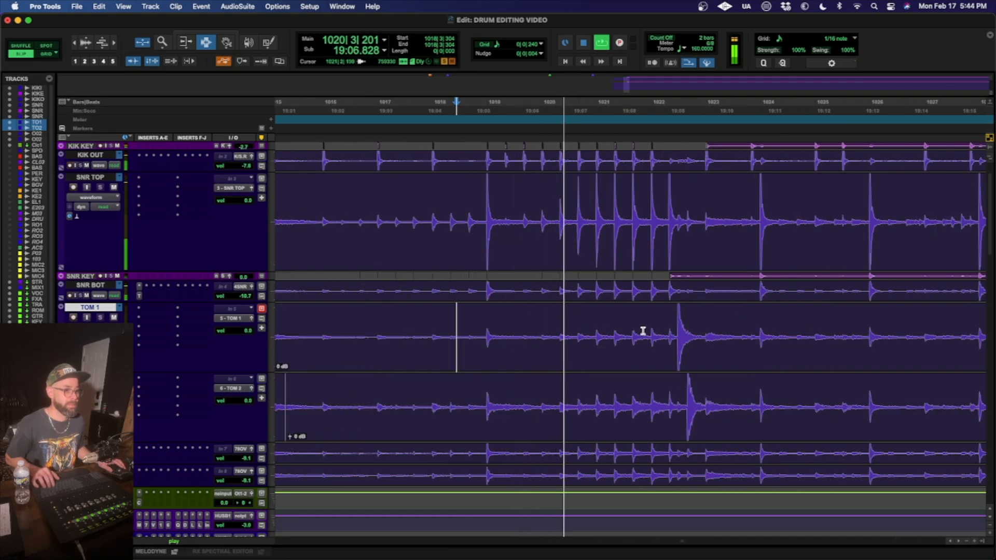
key("super+bracketright")
key("super+bracketright")
scroll(650, 333, "right", 3)
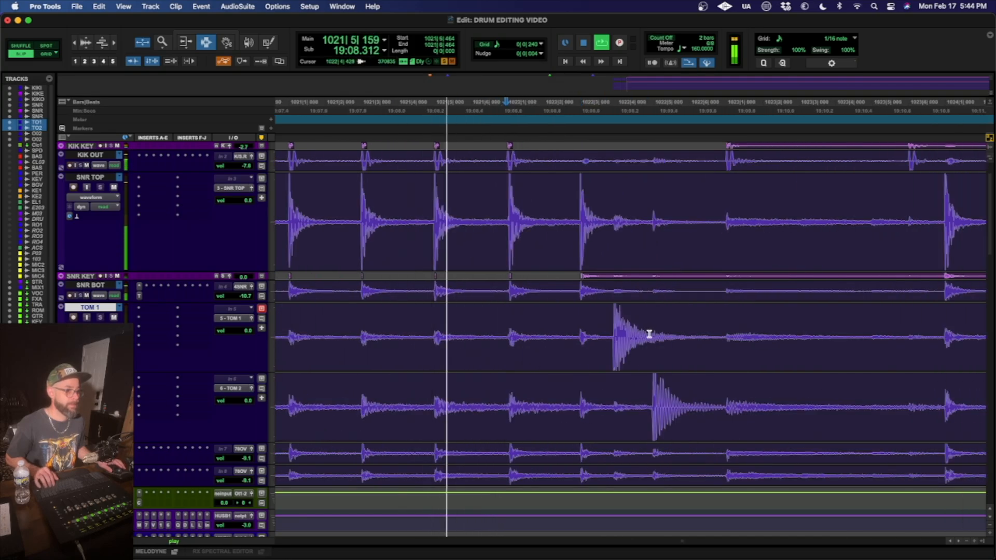
left_click(608, 334)
key("b")
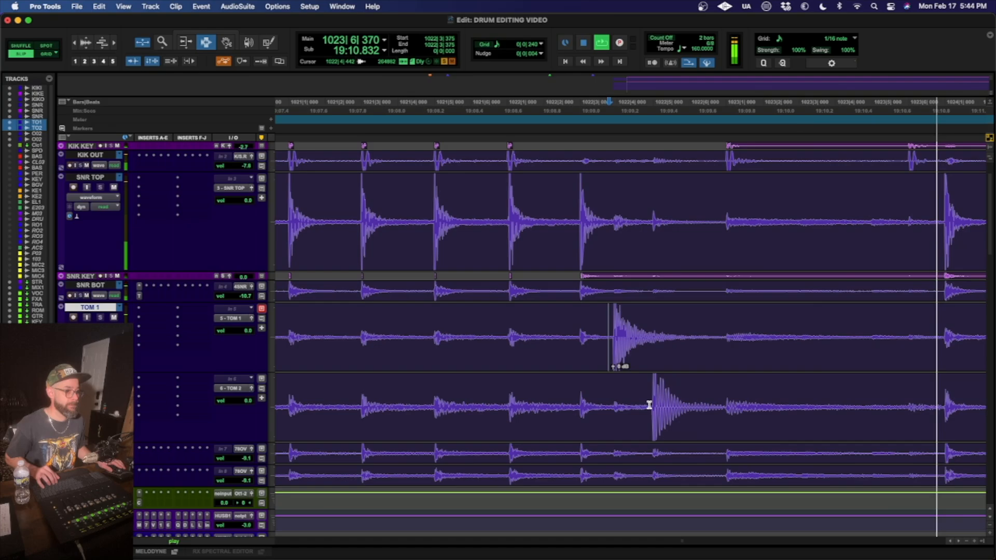
- Split TOM 2 just before its bar 1022 hit, and split both tom tracks again after those hits ring out
left_click(649, 404)
key("b")
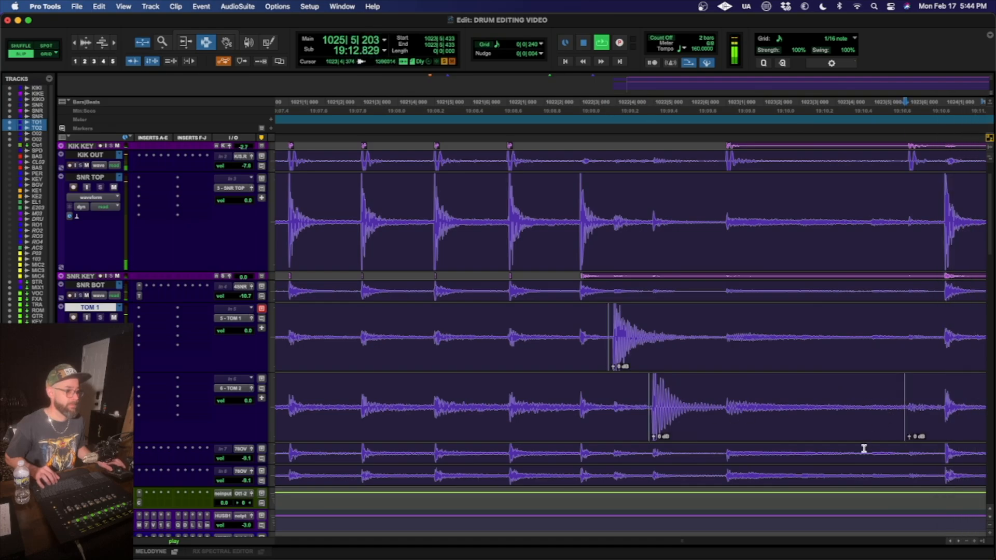
key("space")
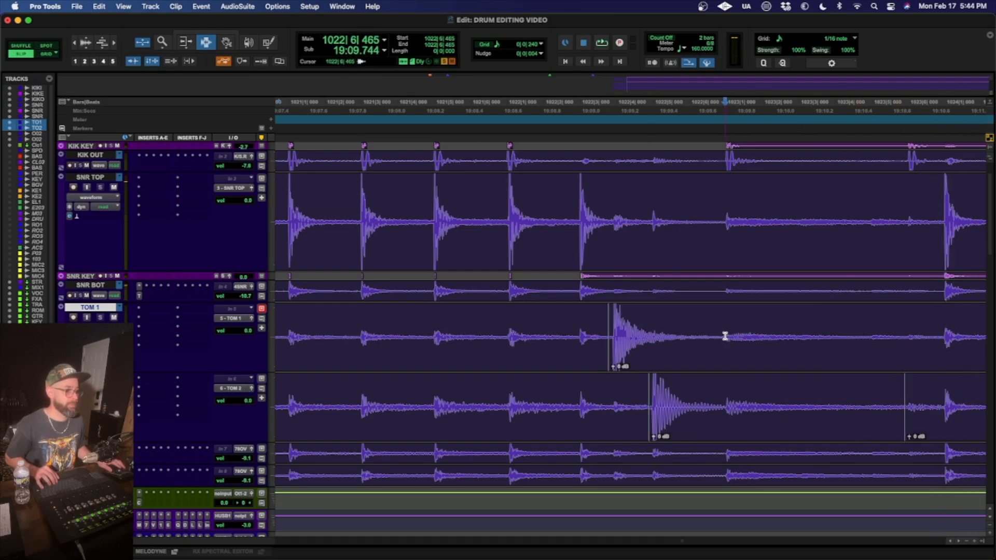
key("b")
- Lower the clip gain of the TOM 1 and TOM 2 sections between the bar 1014 and bar 1022 hits to -15.1 dB
key("r")
key("r")
key("r")
key("r")
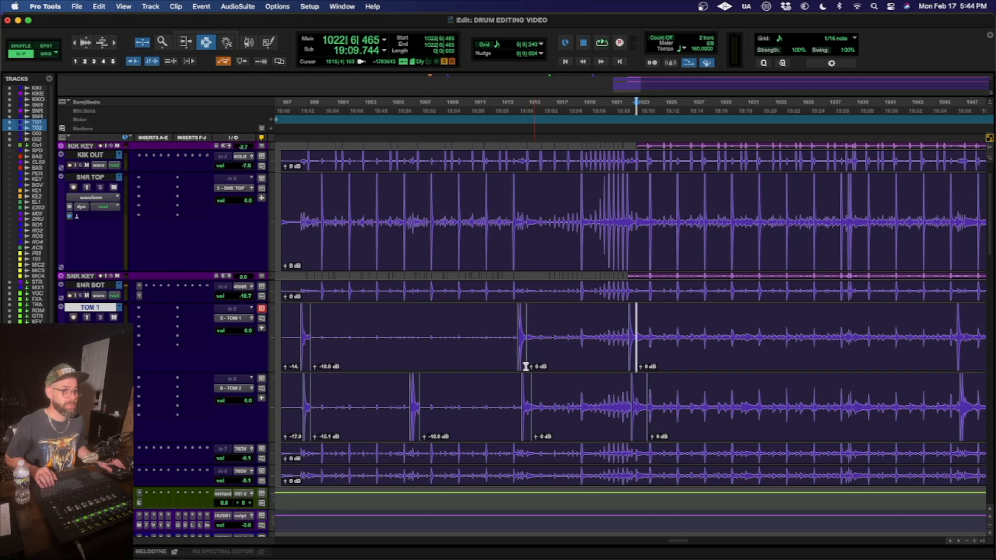
left_click_drag(530, 369, 530, 378)
left_click_drag(537, 438, 537, 448)
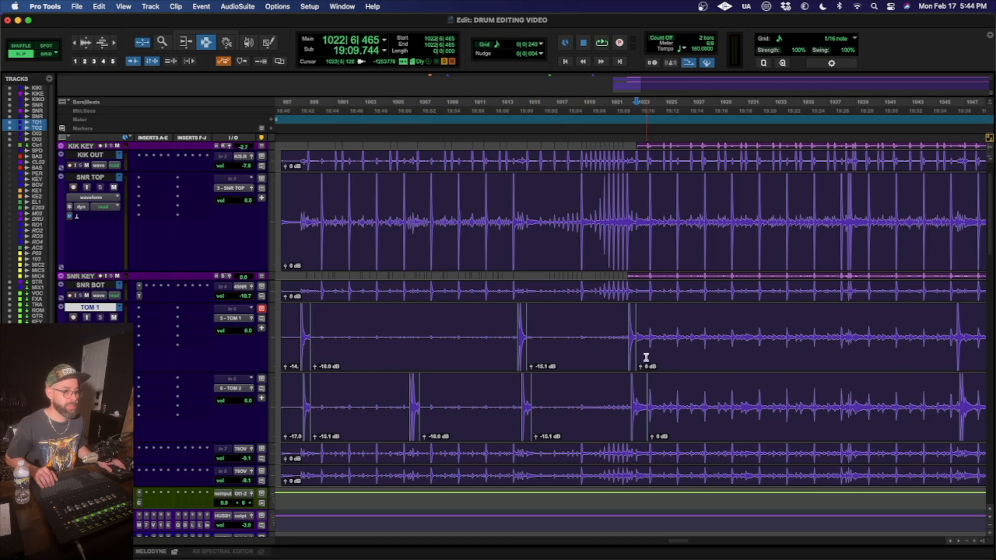
- Play the opening from bar 997 and extend the end of TOM 1's first-hit clip to just before bar 1000
scroll(645, 357, "left", 5)
left_click(511, 337)
key("space")
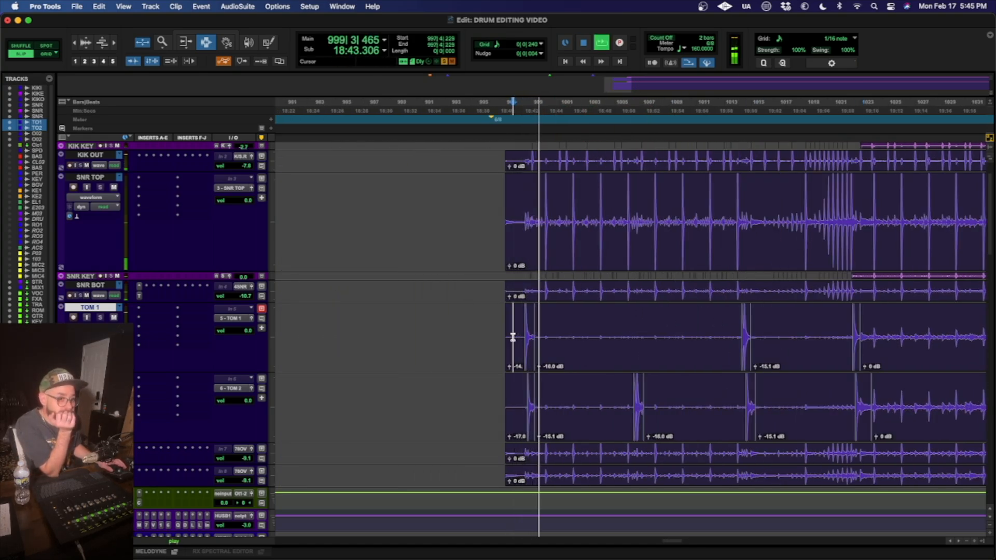
key("space")
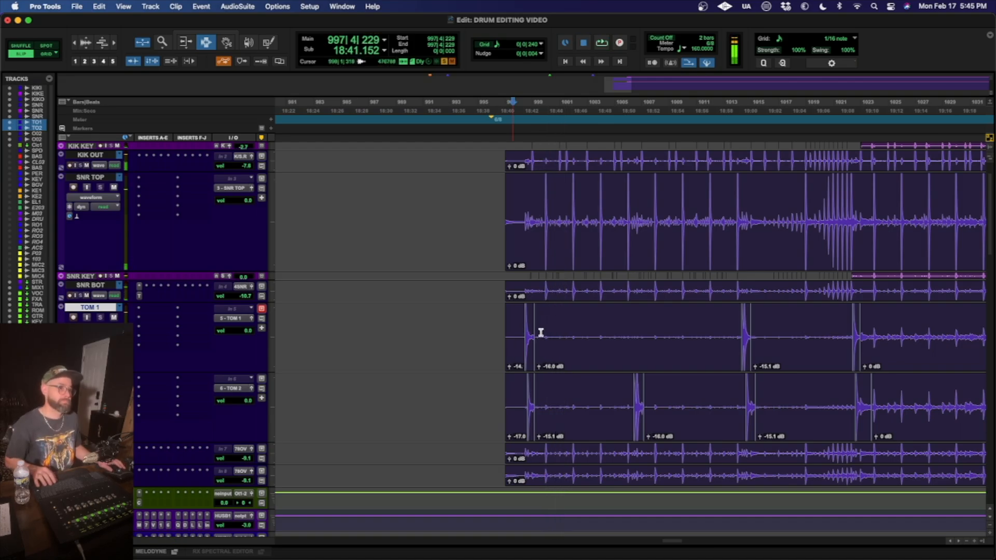
key("space")
key("super+bracketright")
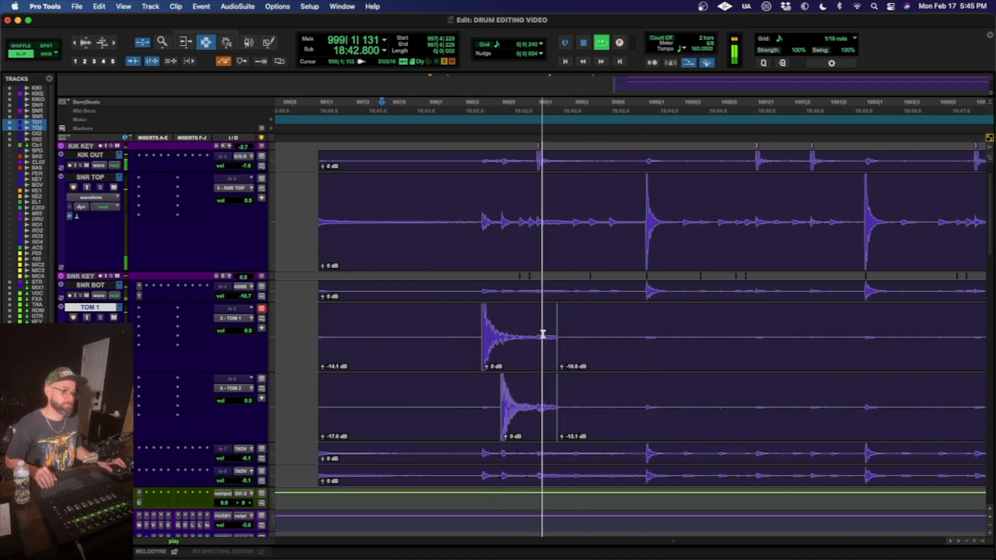
key("space")
key("F6")
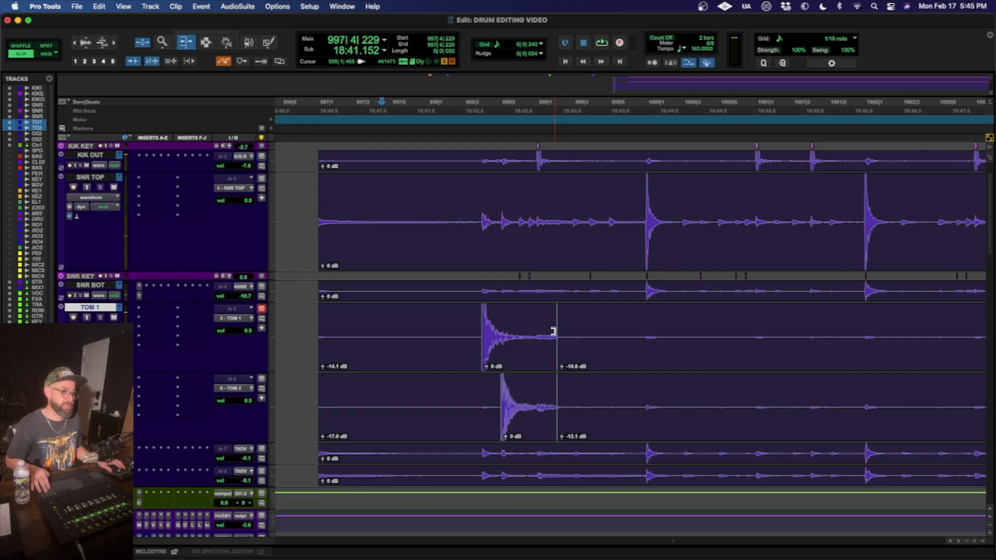
left_click_drag(556, 331, 639, 347)
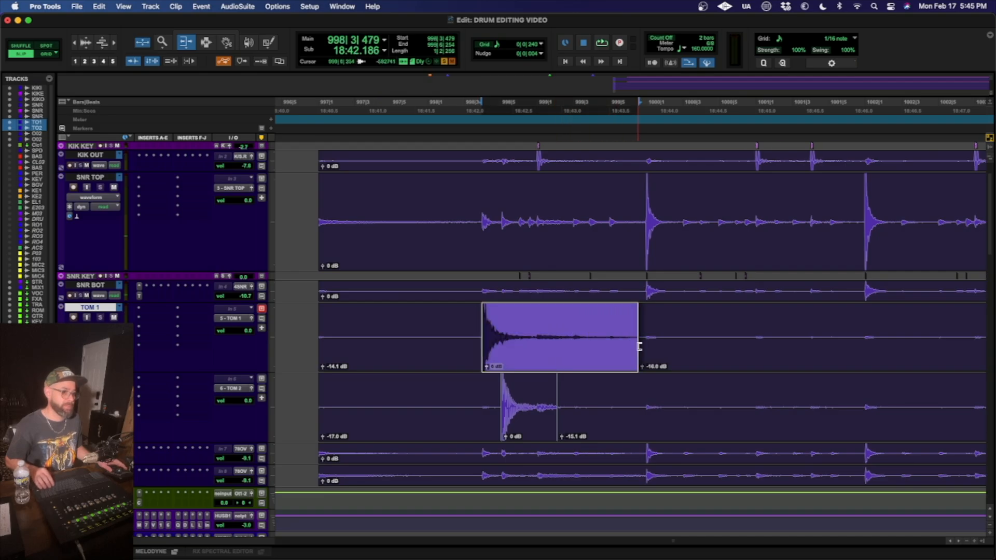
- Extend the end of TOM 2's first-hit clip to bar 1000, auditioning the opening tom hits before and after
left_click(421, 331)
key("space")
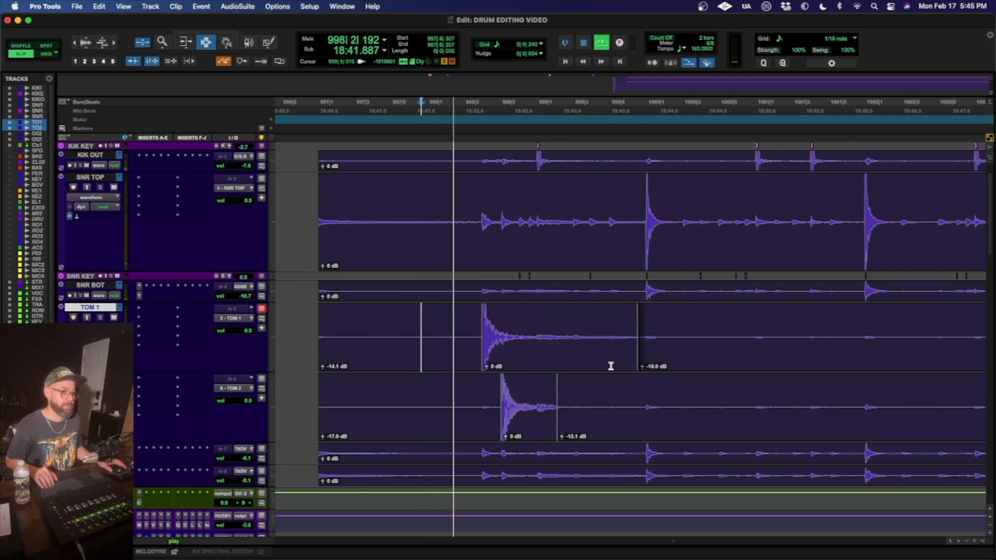
key("F6")
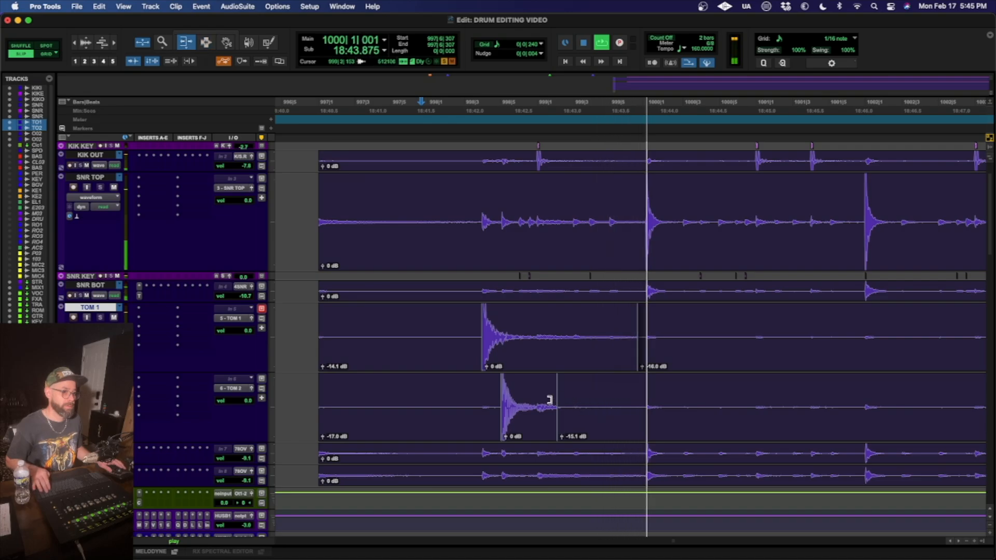
left_click_drag(556, 410, 642, 416)
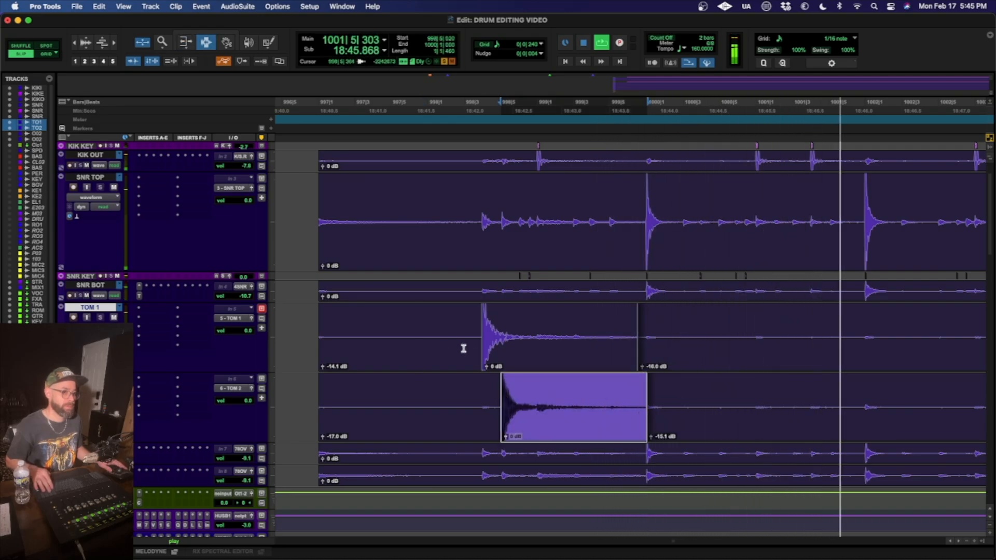
key("F7")
left_click(440, 345)
key("space")
key("space")
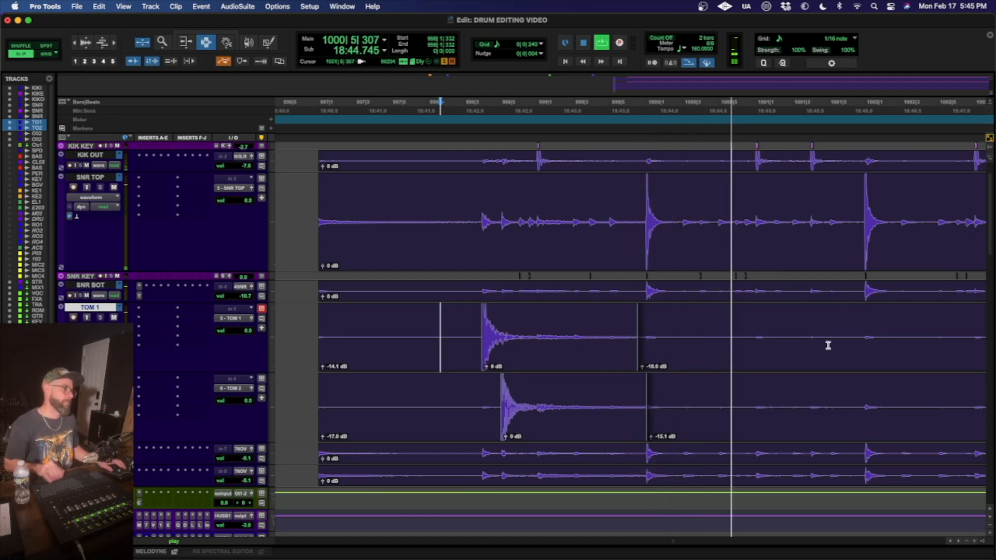
- Audition TOM 2's double hit in bar 1006, extend the end of its clip to just before bar 1008, and play it back
key("r")
key("r")
scroll(793, 362, "right", 4)
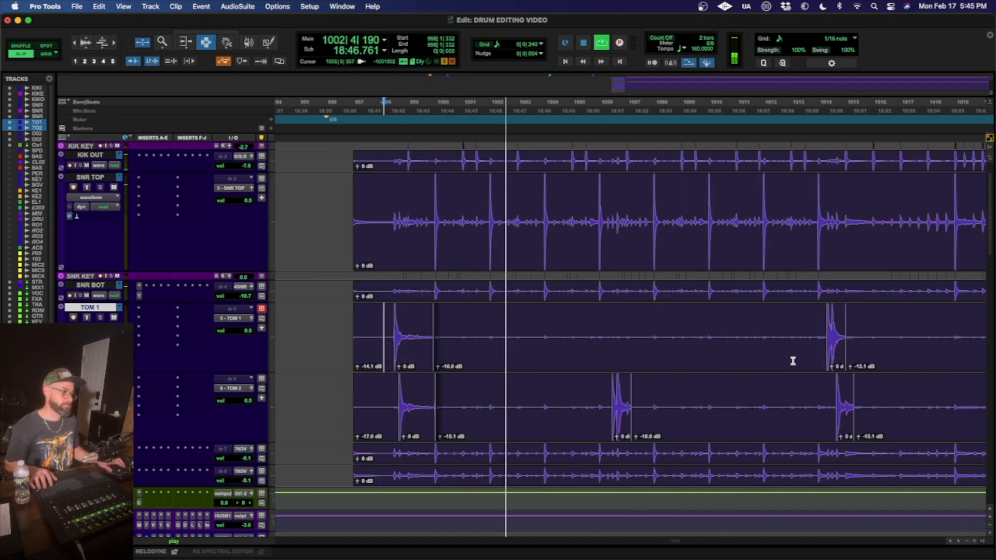
left_click(596, 391)
key("space")
key("t")
key("t")
key("t")
key("space")
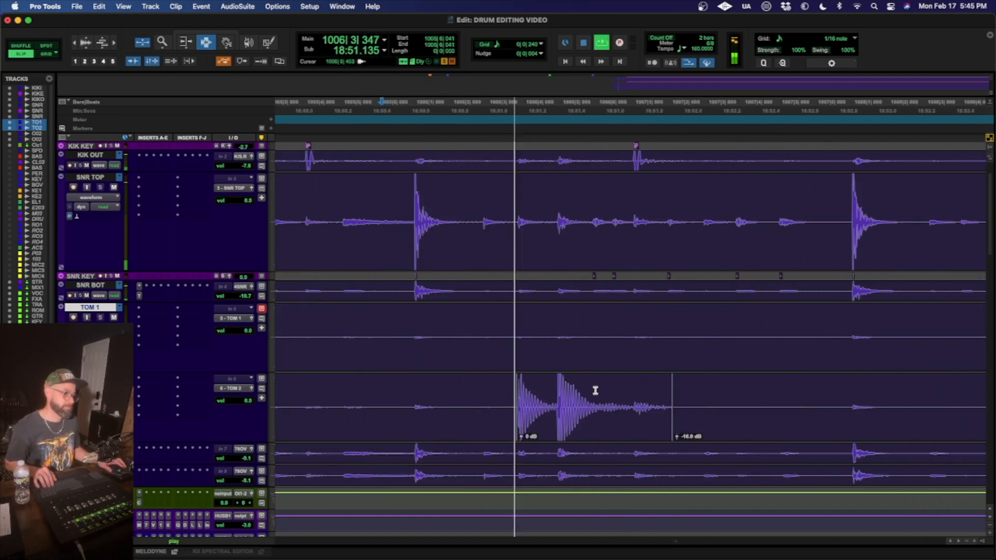
key("r")
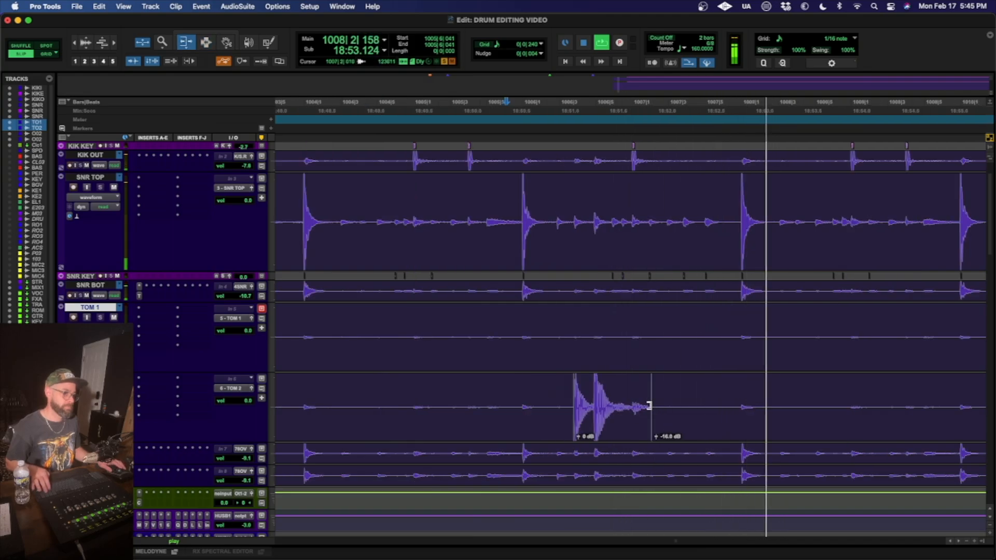
key("space")
left_click_drag(651, 407, 726, 419)
key("F7")
left_click(562, 405)
key("space")
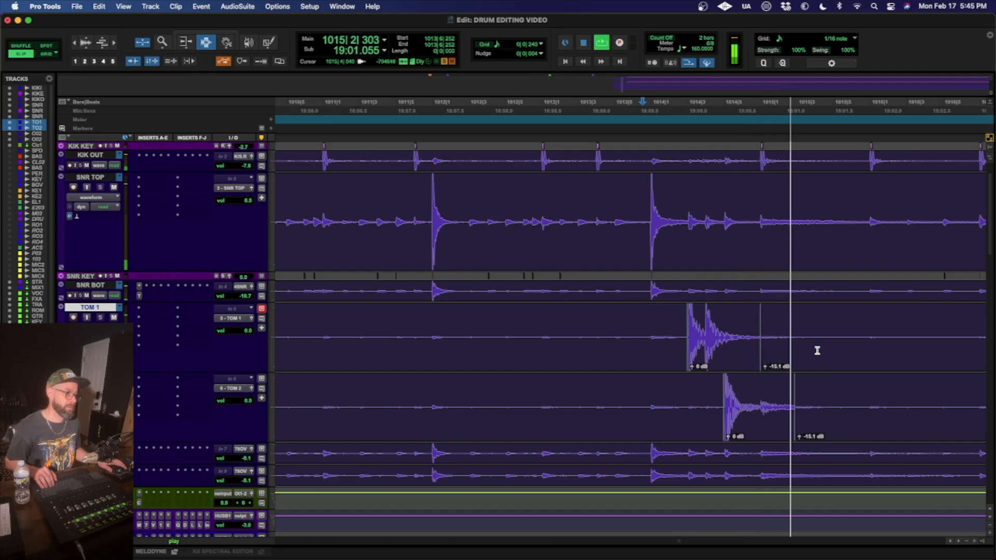
- Extend the ends of the bar 1014 hit clips on TOM 2 and TOM 1 to just before bar 1016, auditioning the fill
key("space")
key("F6")
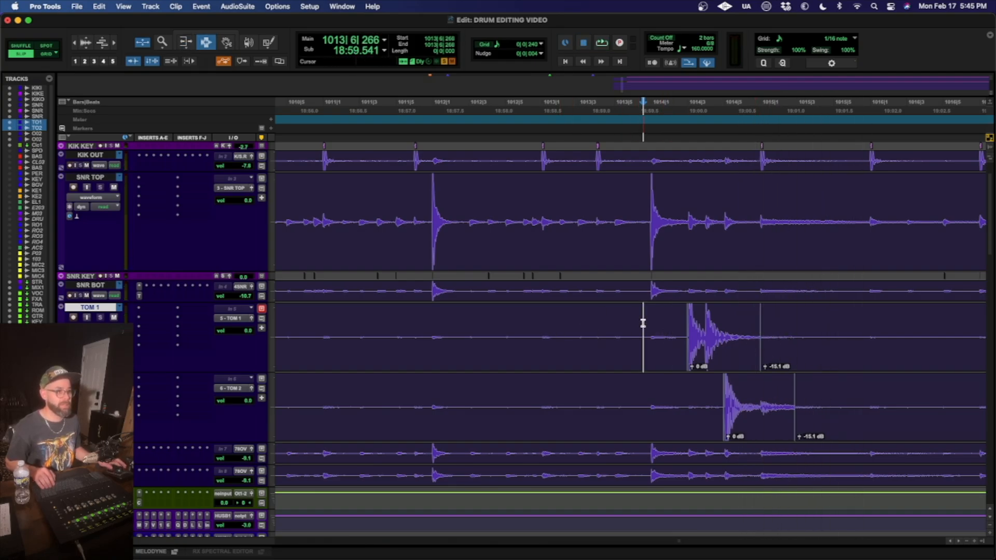
key("space")
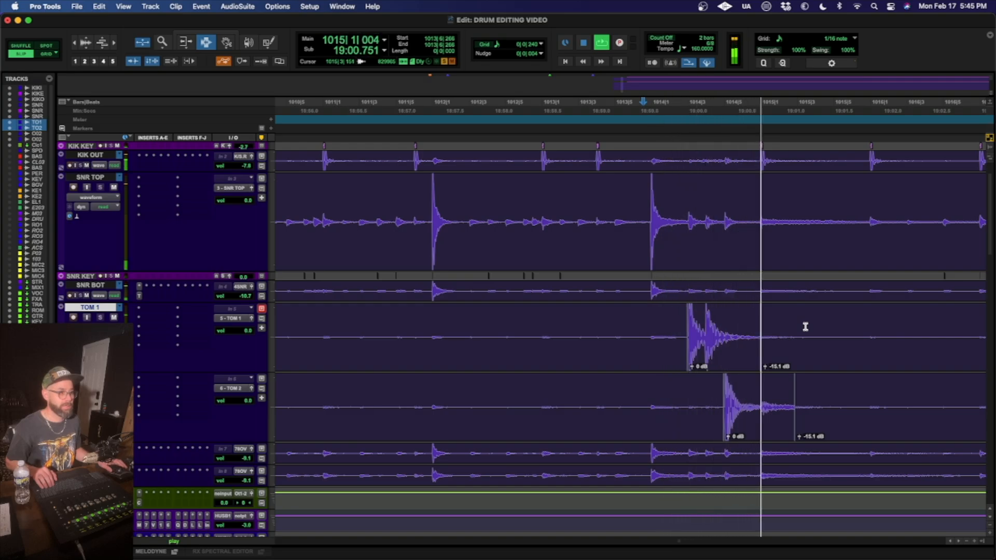
key("space")
key("F6")
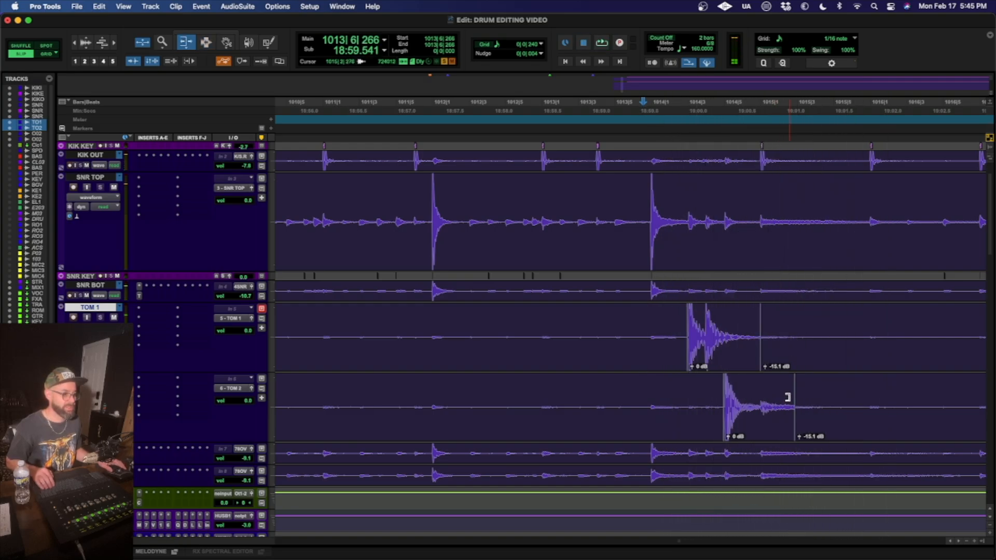
left_click_drag(787, 397, 863, 402)
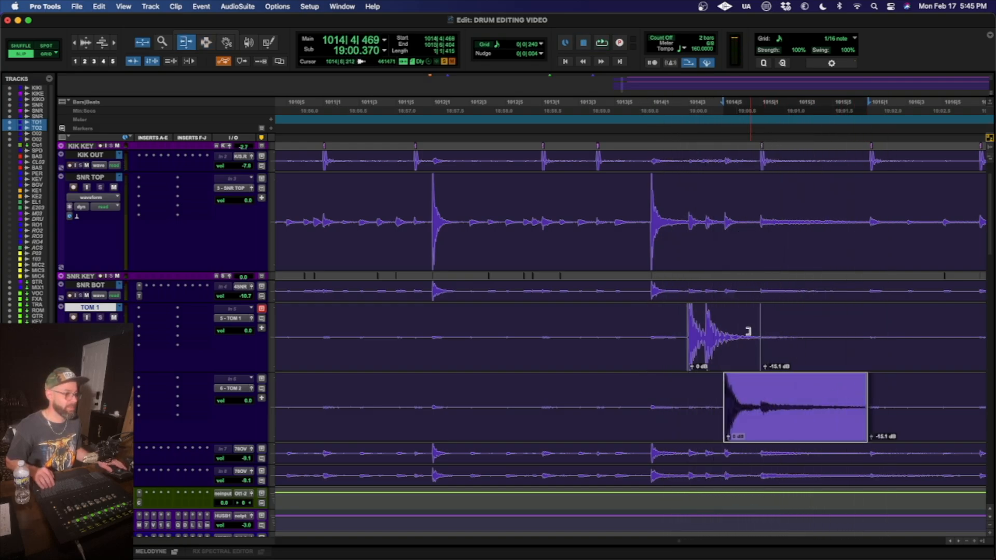
left_click_drag(749, 331, 858, 337)
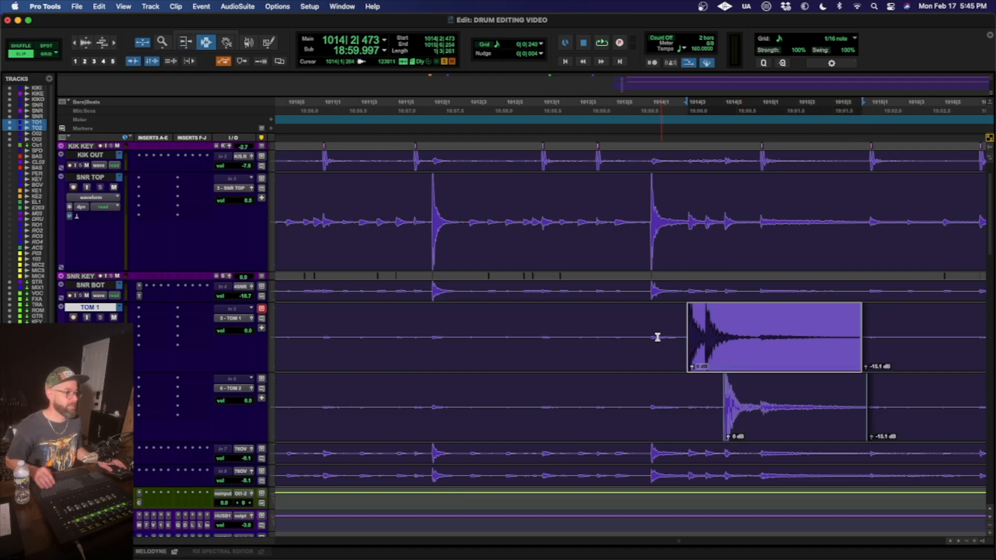
key("F7")
left_click(607, 338)
key("space")
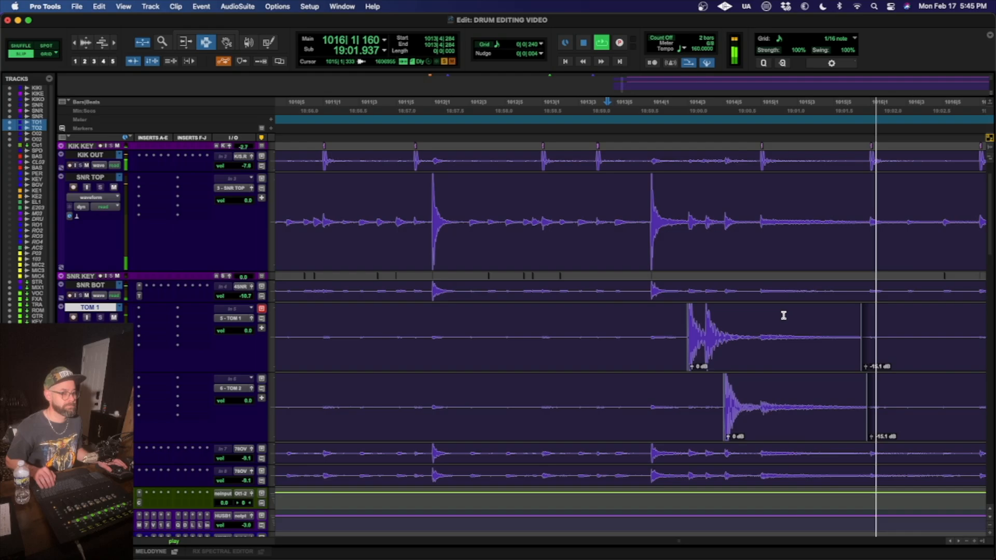
key("space")
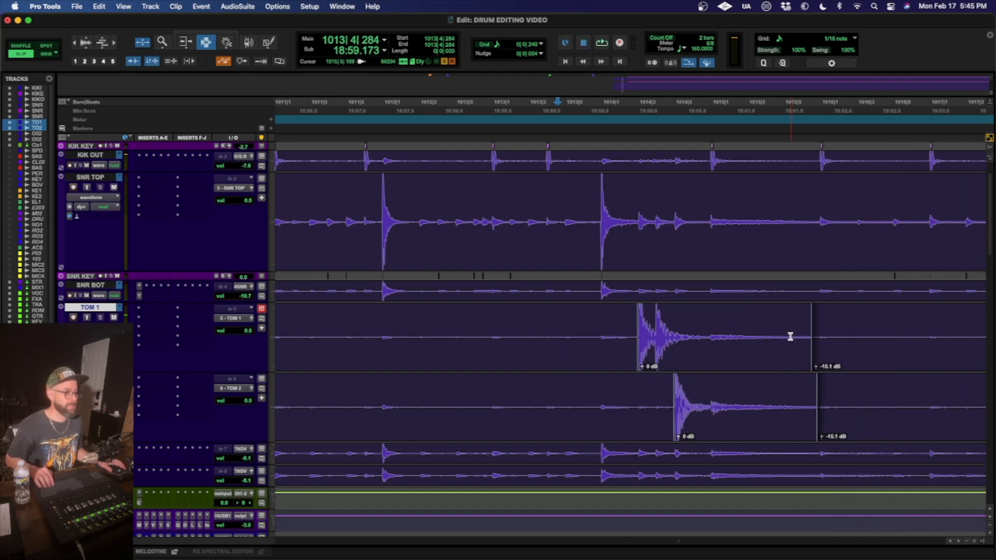
- Crossfade the clip boundaries after the bar 1014 hits on TOM 1 and TOM 2 from about 1015|3 to 1016|6, using the default equal-power settings
left_click_drag(750, 334, 919, 343)
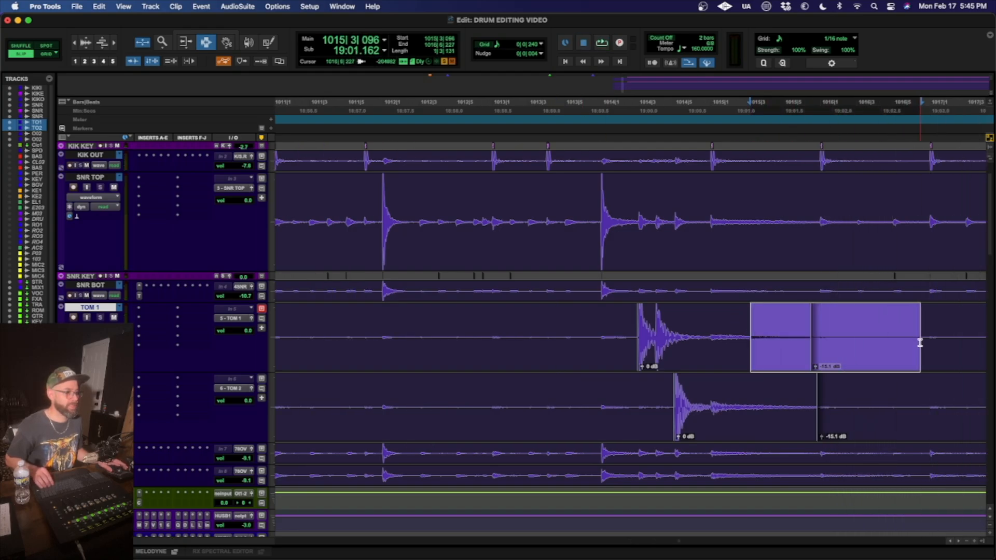
key("super+f")
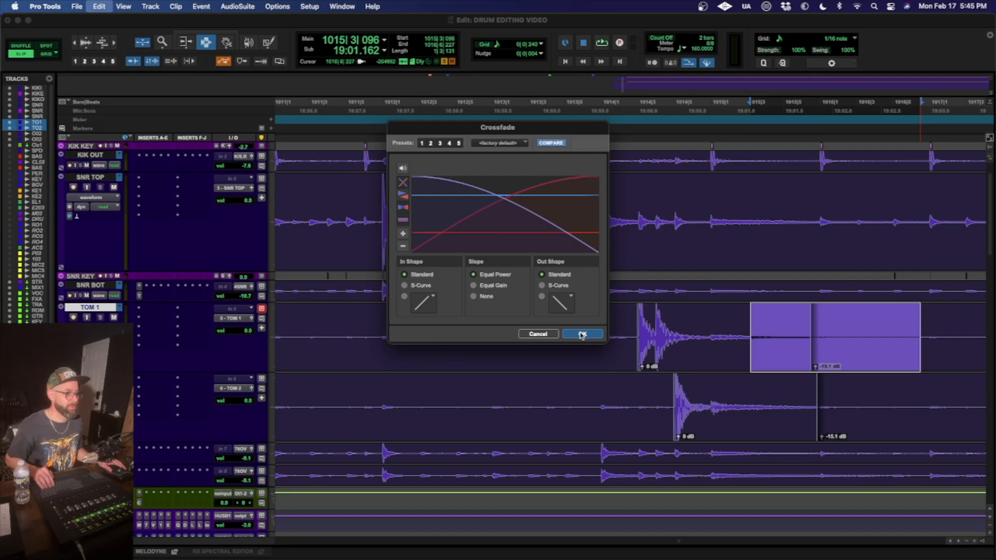
left_click(582, 334)
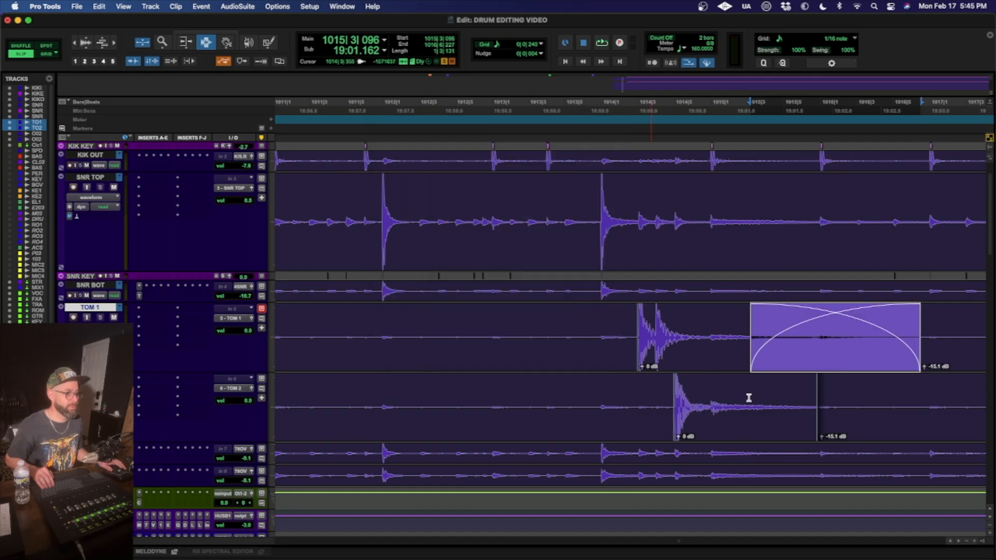
left_click_drag(747, 400, 926, 420)
key("super+f")
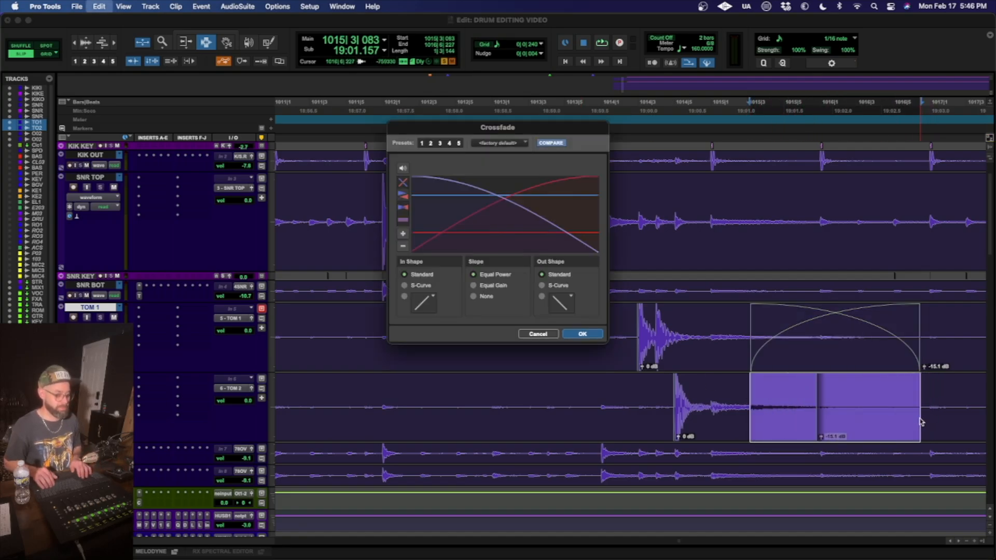
left_click(582, 334)
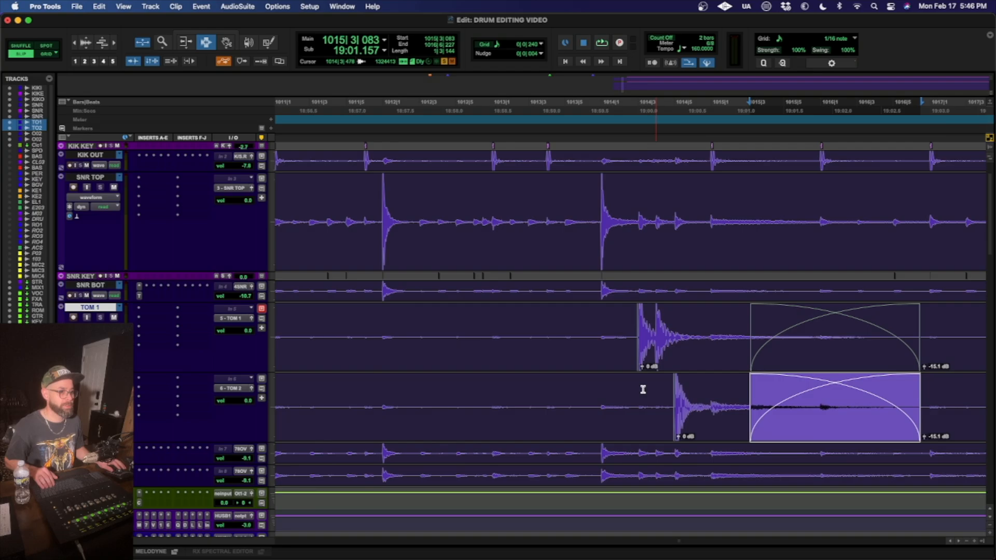
- Play back the crossfaded bar 1014 tom fill from 1013|5
left_click(578, 346)
key("space")
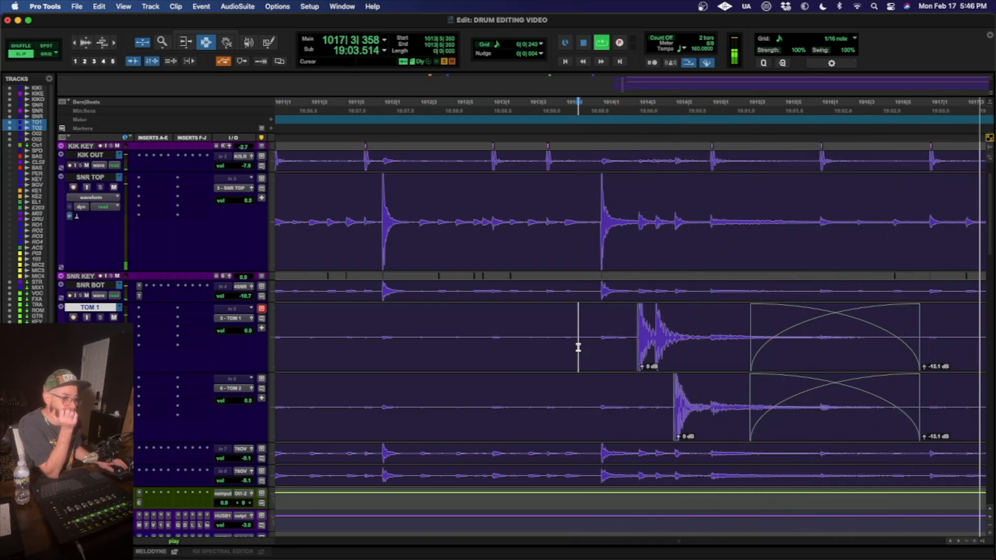
key("space")
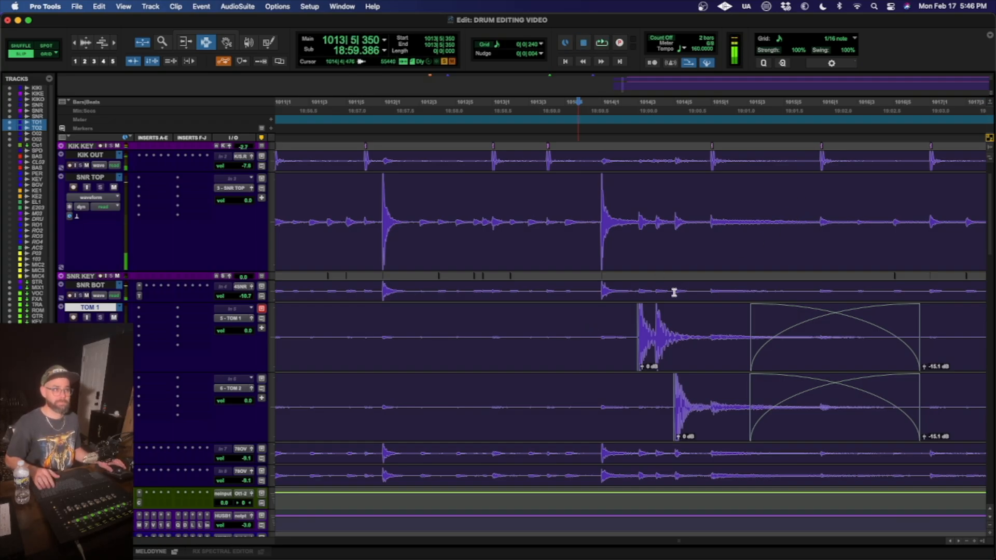
- Audition the bar 1022 tom fill from 1021|5 and lower the clip gain of TOM 2's clip after the hit to -15.1 dB
key("r")
key("r")
key("r")
key("r")
key("t")
key("t")
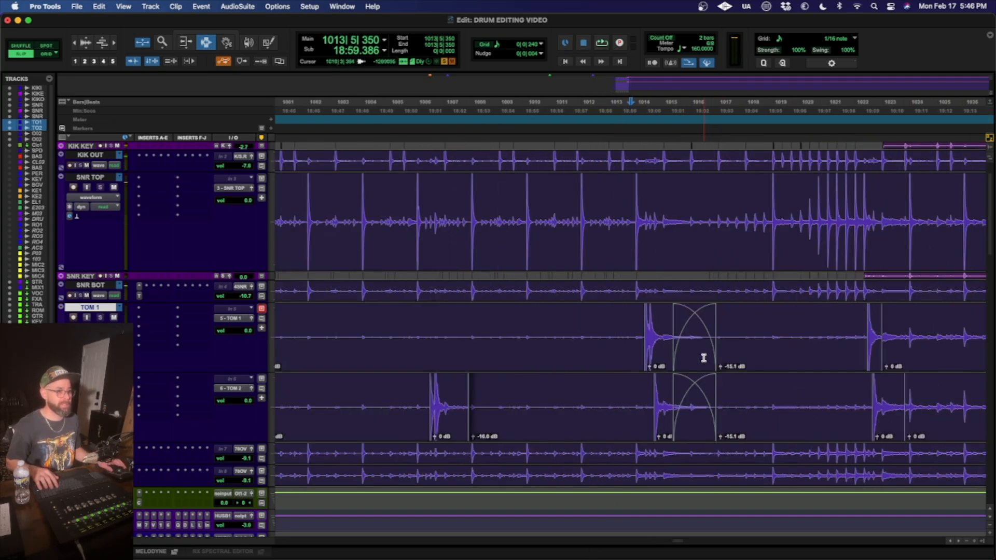
left_click(499, 330)
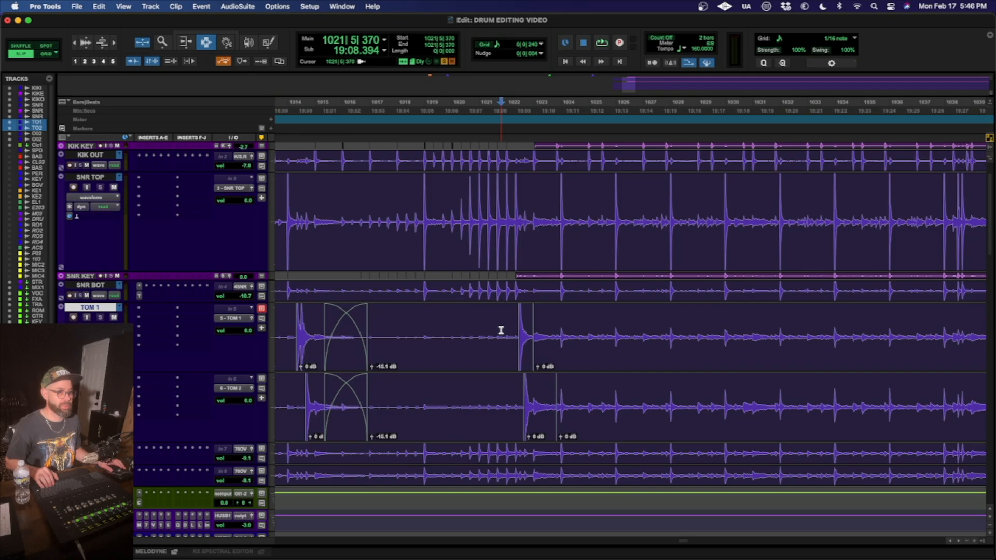
key("space")
key("t")
key("t")
key("t")
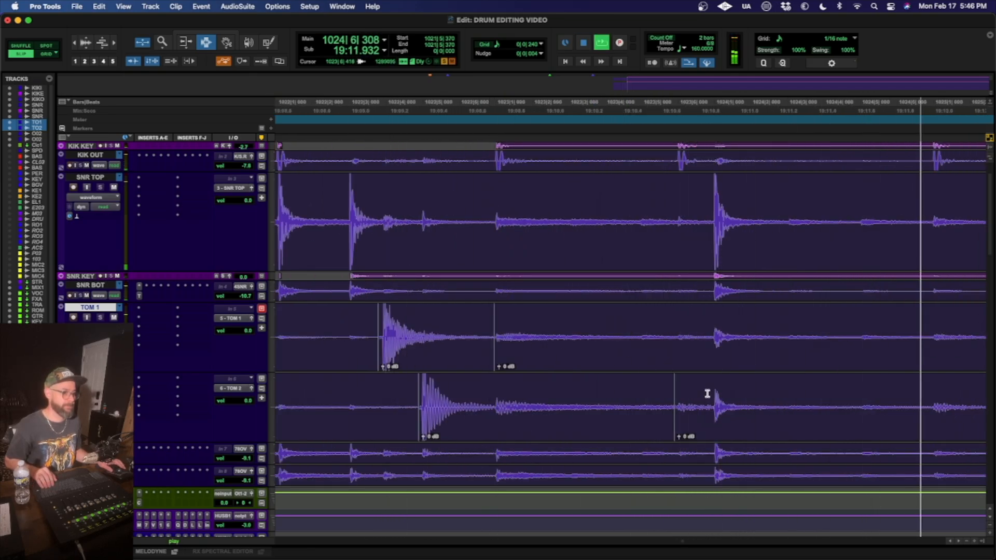
key("space")
left_click_drag(679, 436, 677, 447)
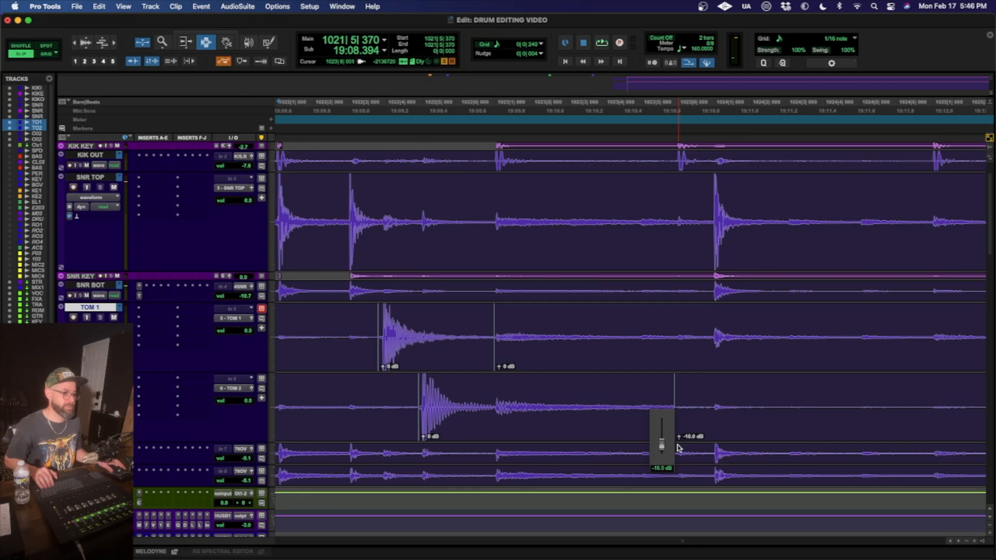
- Lower TOM 1's clip after the bar 1022 hit to -17.0 dB and extend the end of the hit clip to about 1023|6
left_click(457, 337)
key("space")
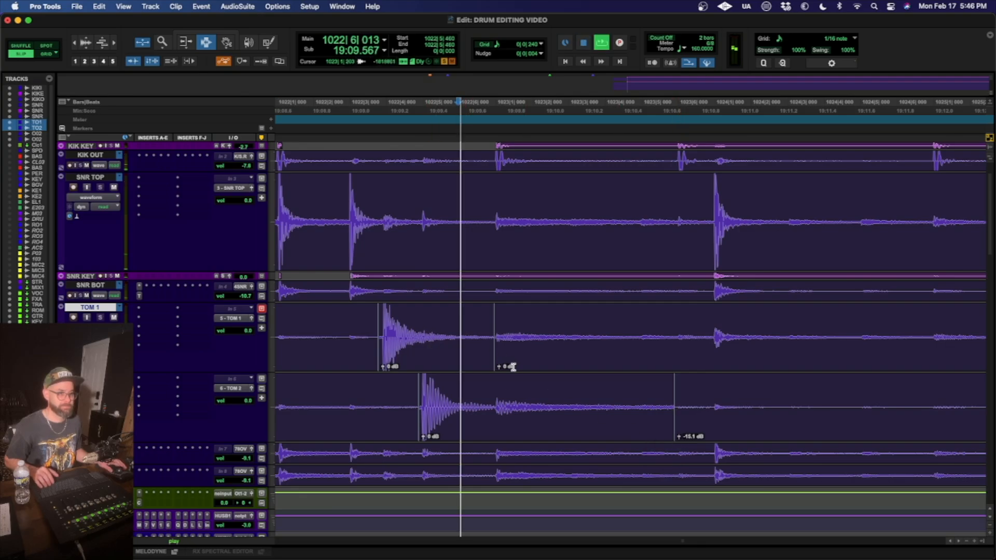
left_click(712, 327)
key("F6")
mouse_move(484, 324)
left_mouse_down()
mouse_move(705, 343)
mouse_move(712, 381)
left_mouse_up()
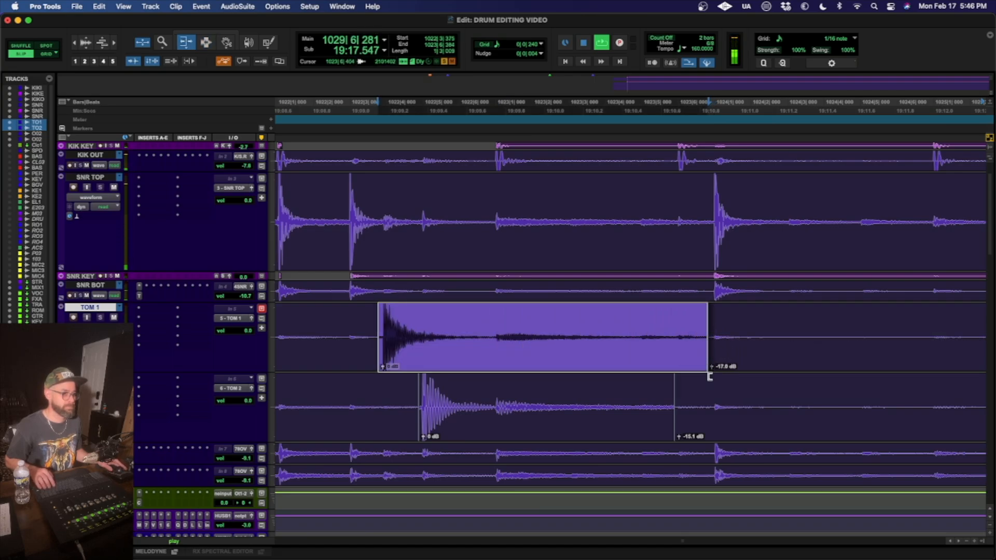
- Trim TOM 1's bleed clip back to about 1020|3, extend it to the bar 1022 hit again, and audition the fill from 1021|6
key("r")
key("r")
left_click(455, 315)
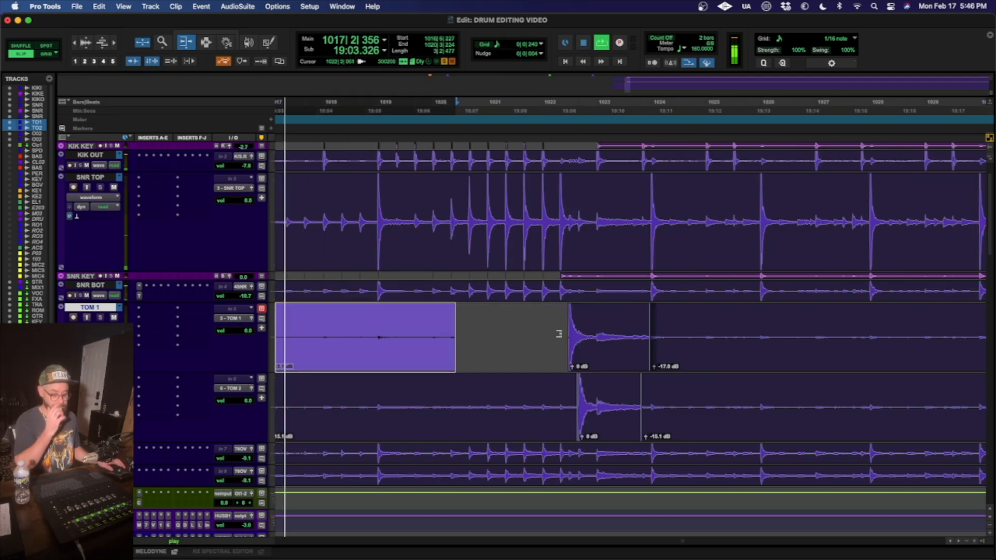
left_click_drag(558, 333, 573, 327)
key("F7")
left_click(542, 327)
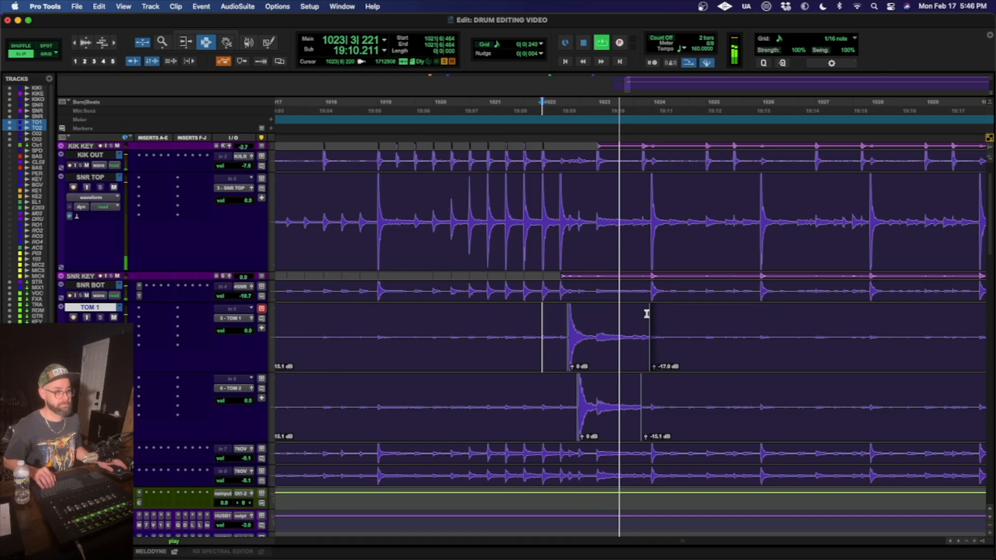
- Examine the wider TOM 1 and TOM 2 timeline around the edited fills and the unedited hits after bar 1023
key("r")
key("r")
key("r")
key("r")
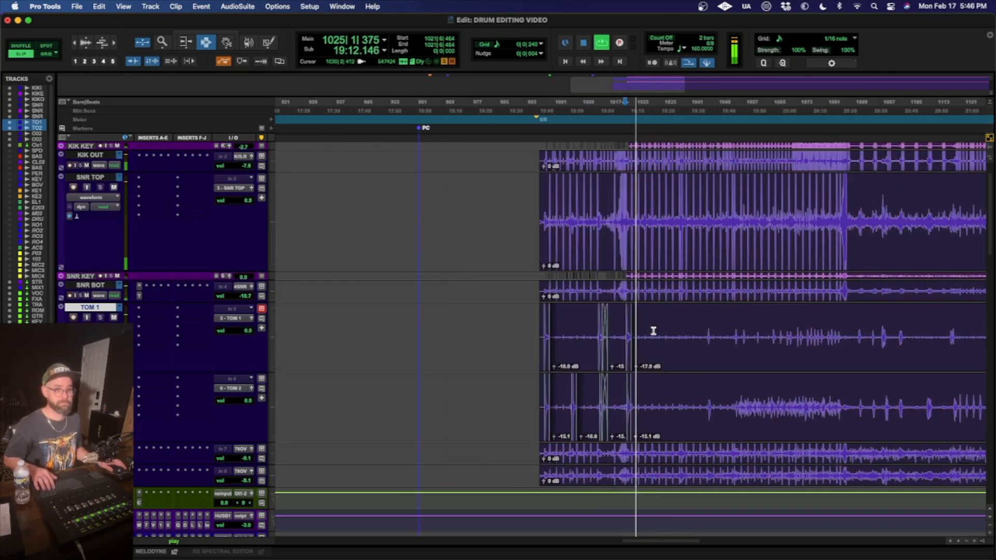
scroll(679, 350, "right", 2)
key("space")
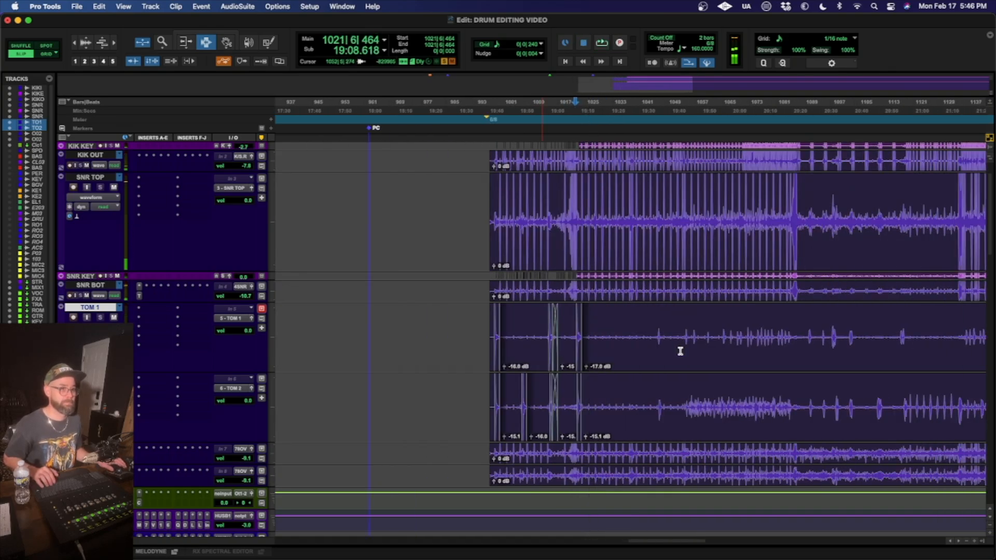
key("t")
scroll(597, 325, "left", 3)
scroll(596, 325, "down", 3)
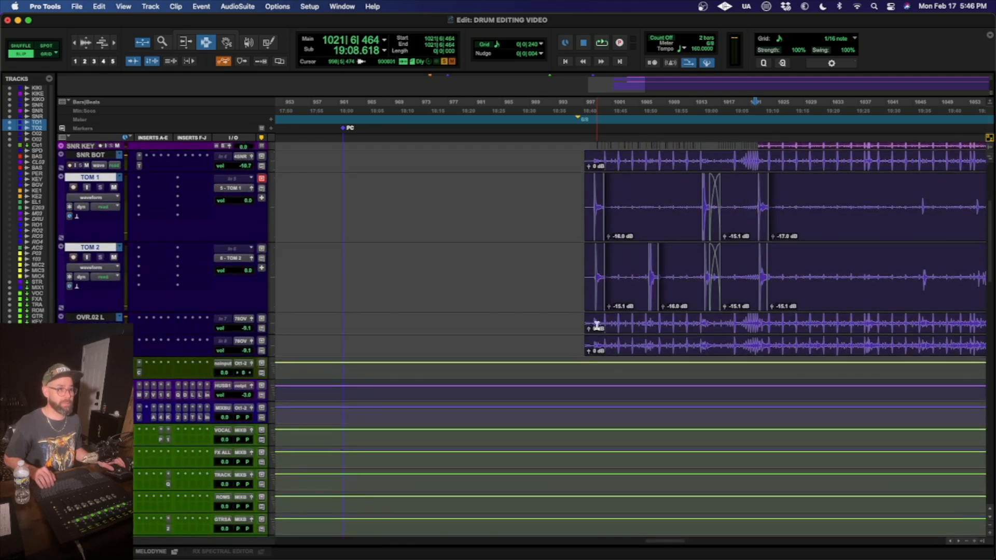
- Inspect the SSLChannel inserts on the TOM 1 and TOM 2 mixer channels, close the plug-in, and return to the edit view
key("super+equal")
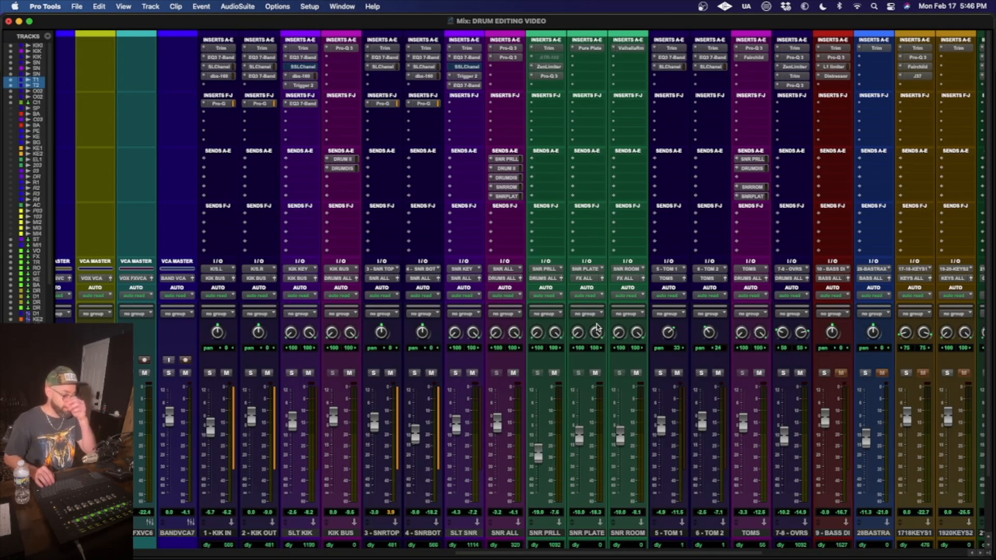
scroll(560, 326, "left", 1)
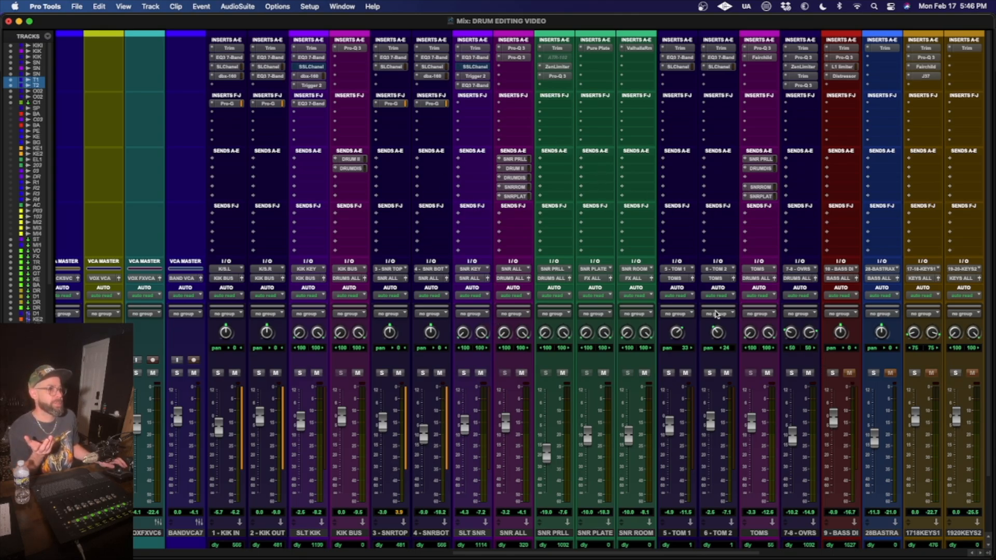
left_click(678, 69)
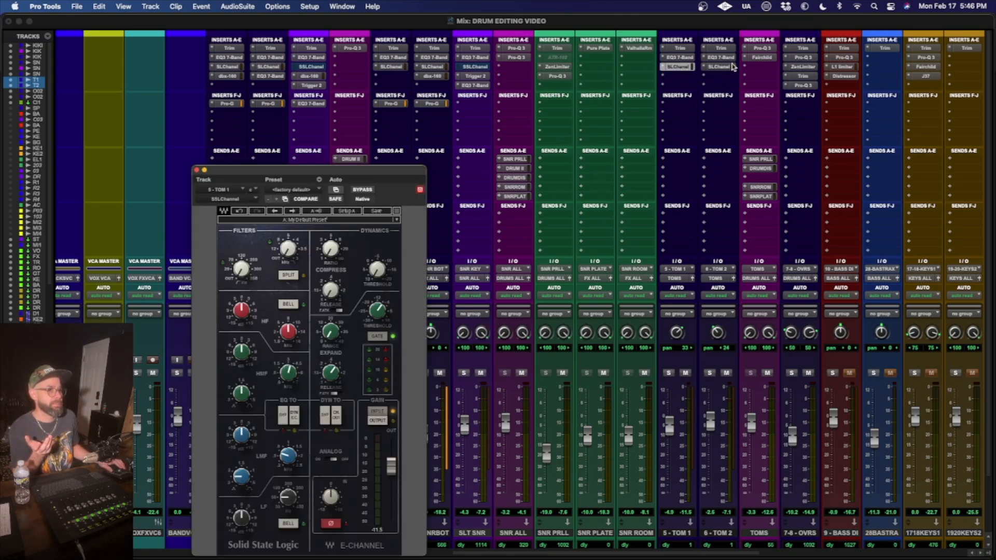
left_click(726, 67)
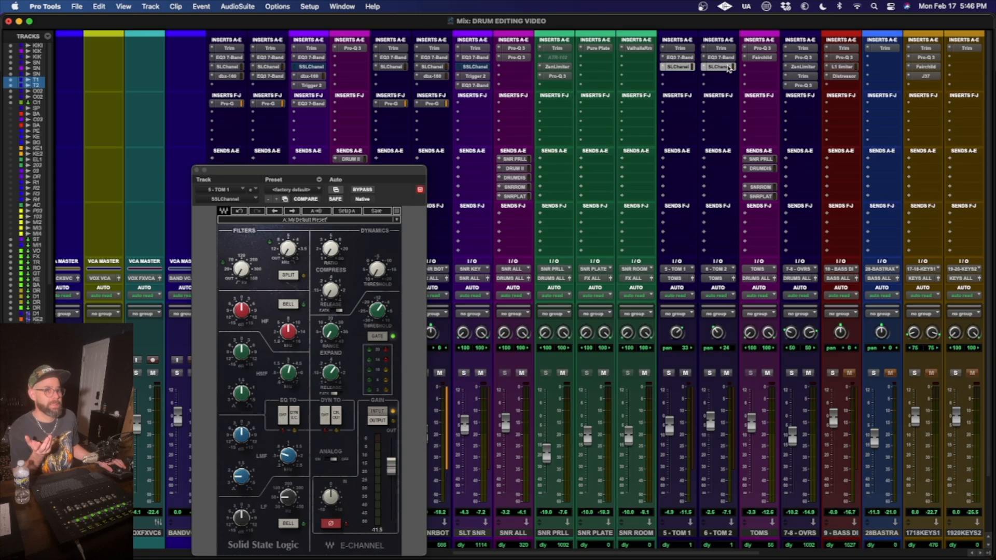
left_click(197, 170)
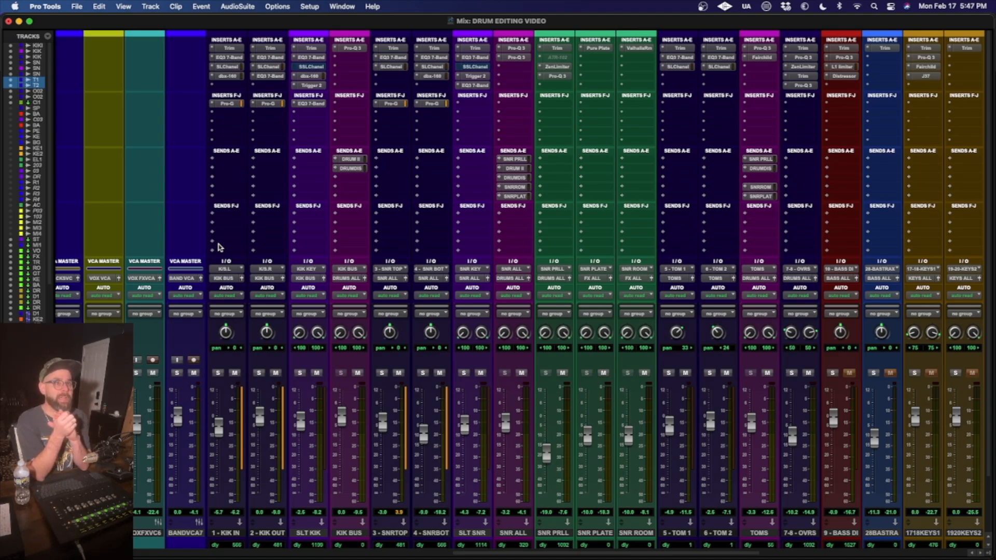
key("super+equal")
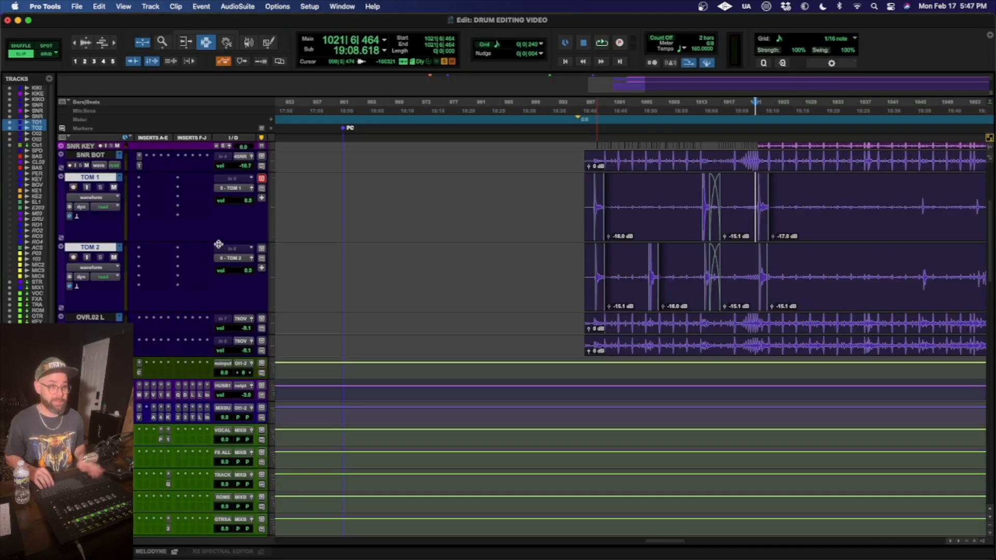
- Enlarge the SNR KEY track height at the opening drum hits around bar 998
scroll(562, 295, "up", 5)
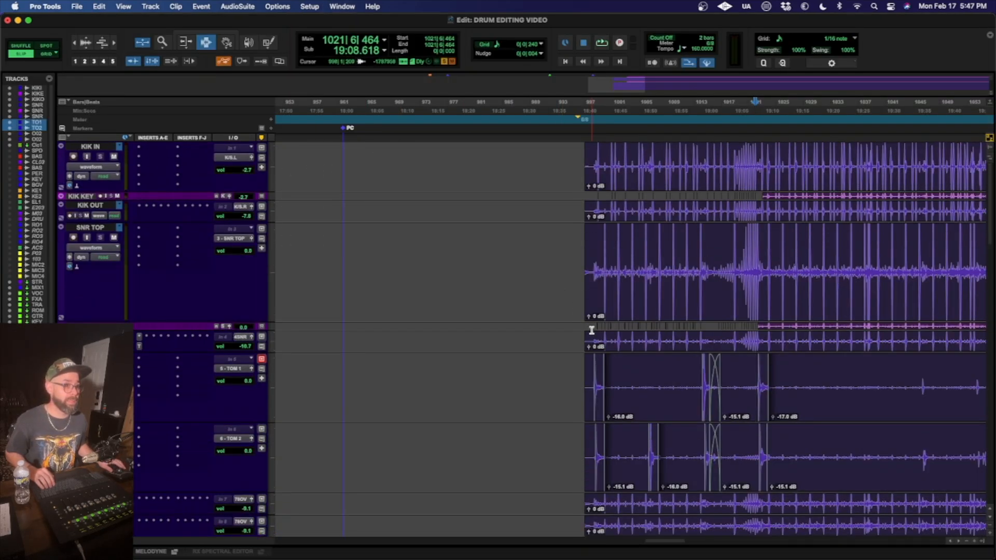
left_click(591, 331)
key("t")
key("t")
key("t")
key("t")
key("t")
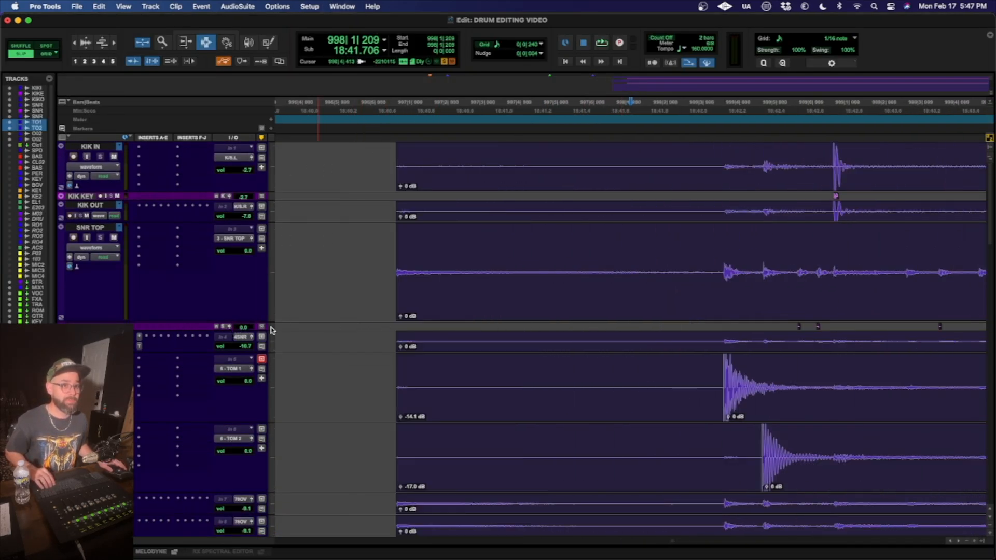
left_click(269, 330)
left_click(294, 380)
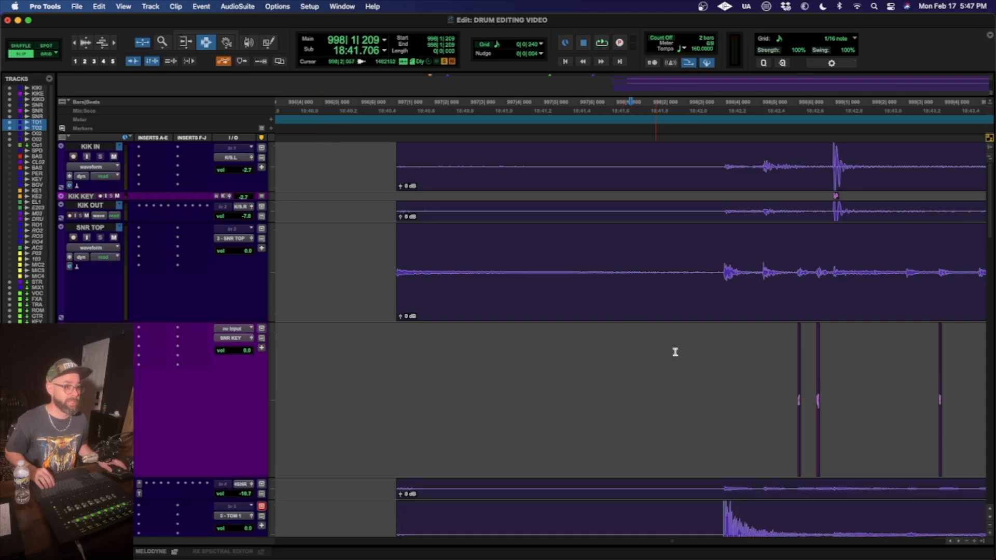
- Magnify the waveform display and trim the start of the first SNR KEY clip to the snare transient at 998|6|007
left_click(782, 354)
key("t")
key("t")
key("t")
key("t")
key("t")
key("t")
key("t")
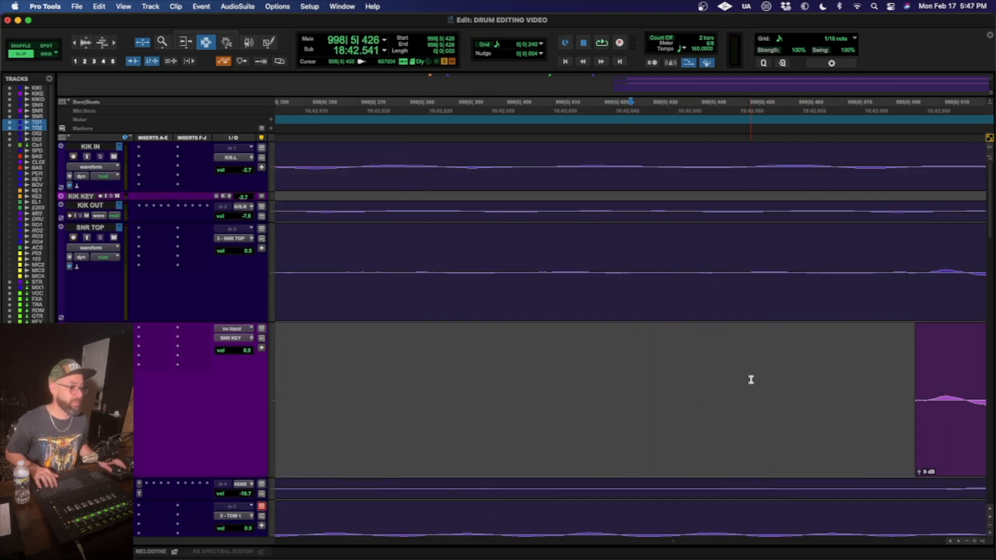
key("super+alt+bracketright")
key("super+alt+bracketright")
key("super+alt+bracketright")
key("super+alt+bracketright")
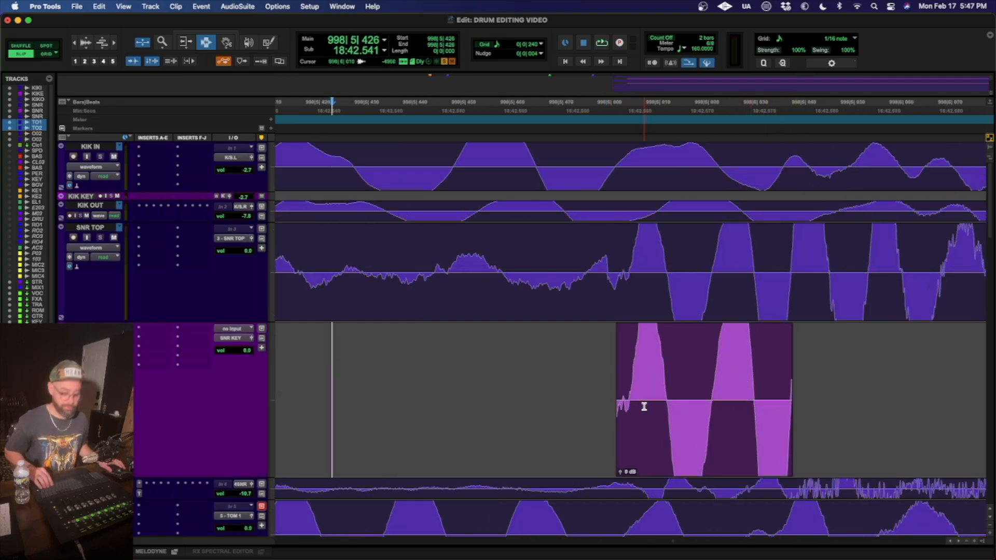
key("F6")
left_click_drag(631, 410, 628, 413)
- Trim the start of the second SNR KEY clip to the snare transient at 998|6|253
scroll(628, 413, "right", 10)
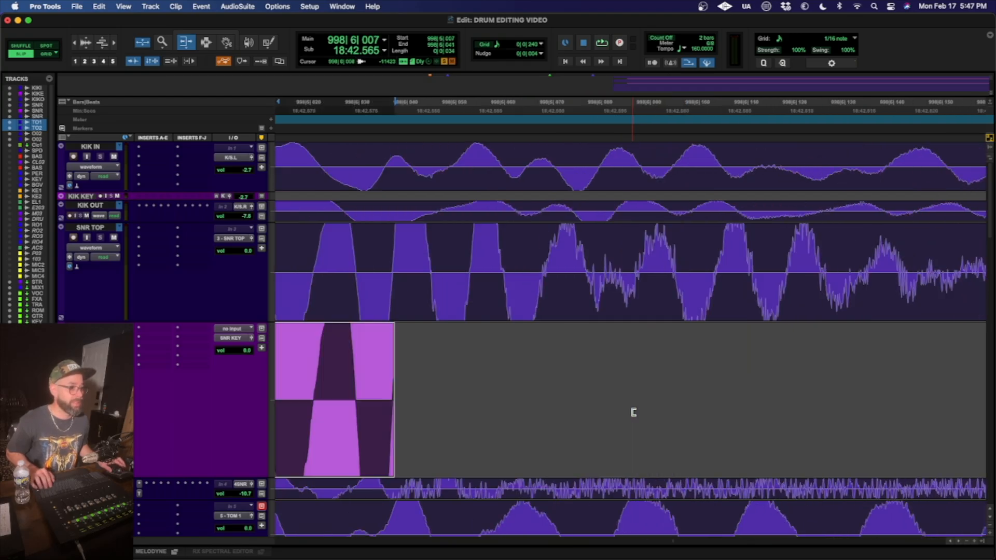
scroll(633, 412, "left", 3)
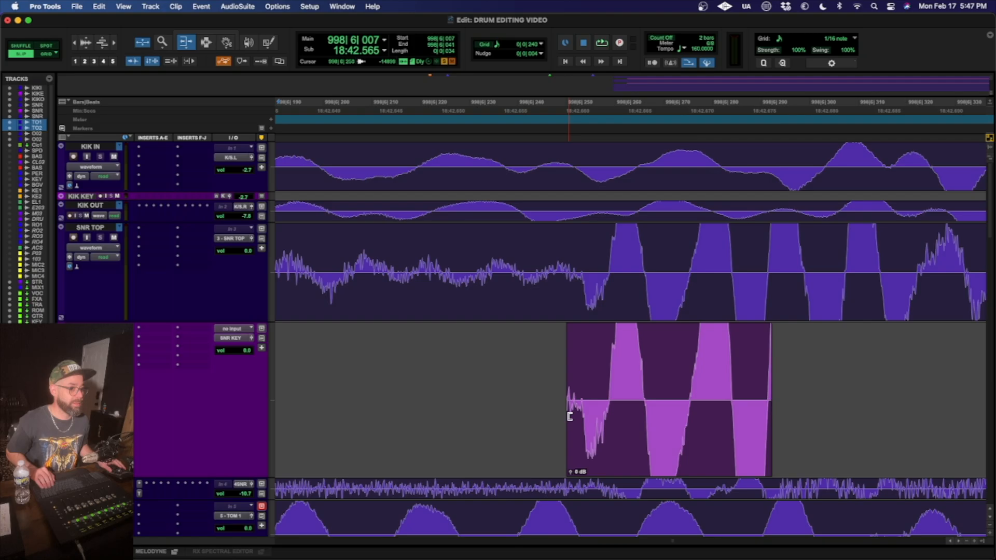
left_click_drag(569, 416, 581, 418)
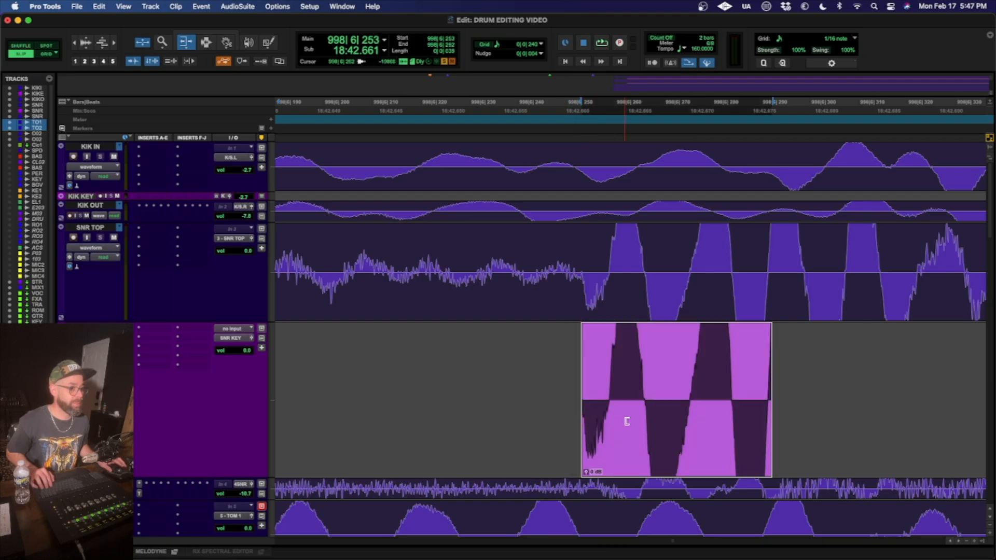
- Trim the start of the third SNR KEY clip to the snare transient at 999|3|425, undoing the stray edit made after it
scroll(626, 421, "right", 18)
key("F7")
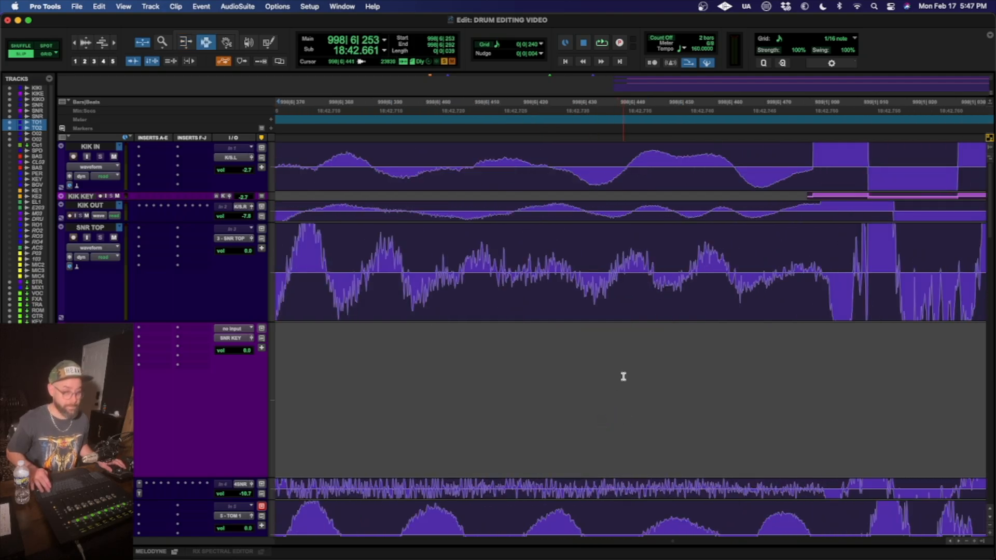
left_click(623, 376)
key("Tab")
key("F6")
left_click_drag(632, 388, 640, 386)
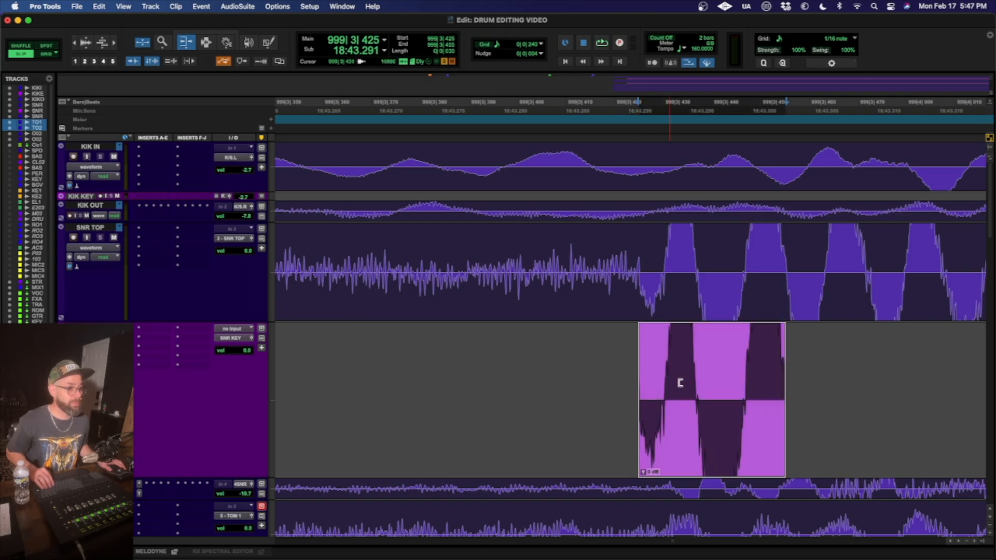
left_click(740, 375)
key("super+z")
key("F7")
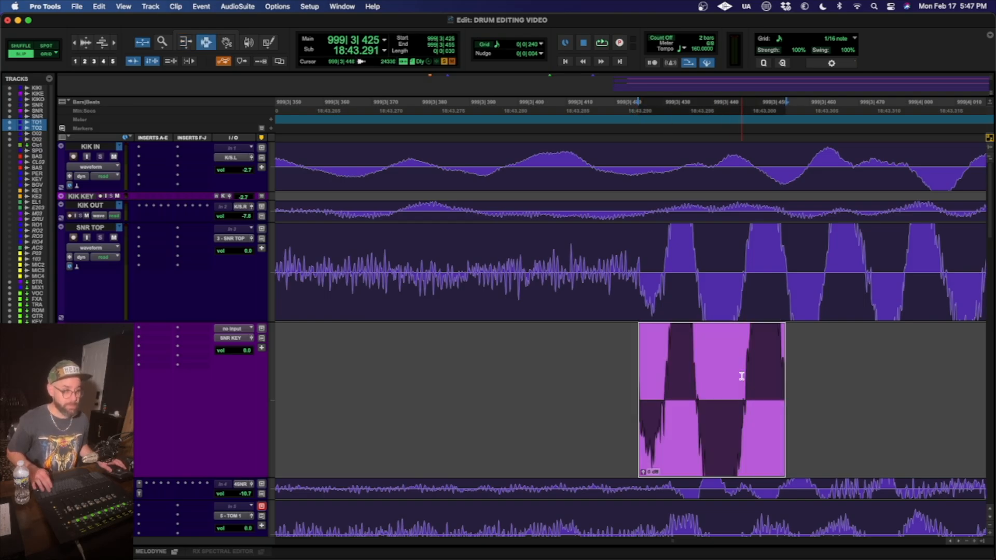
- Reduce the SNR KEY track to its small height again so both tom tracks fit in the edit view
left_click(741, 376)
key("r")
key("r")
key("r")
key("r")
key("r")
key("r")
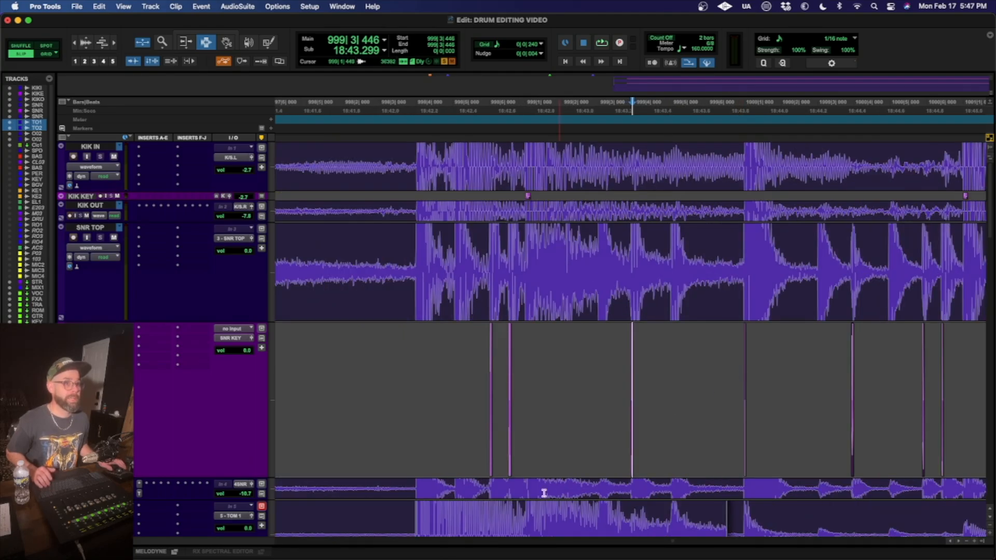
left_click(268, 396)
left_click(289, 354)
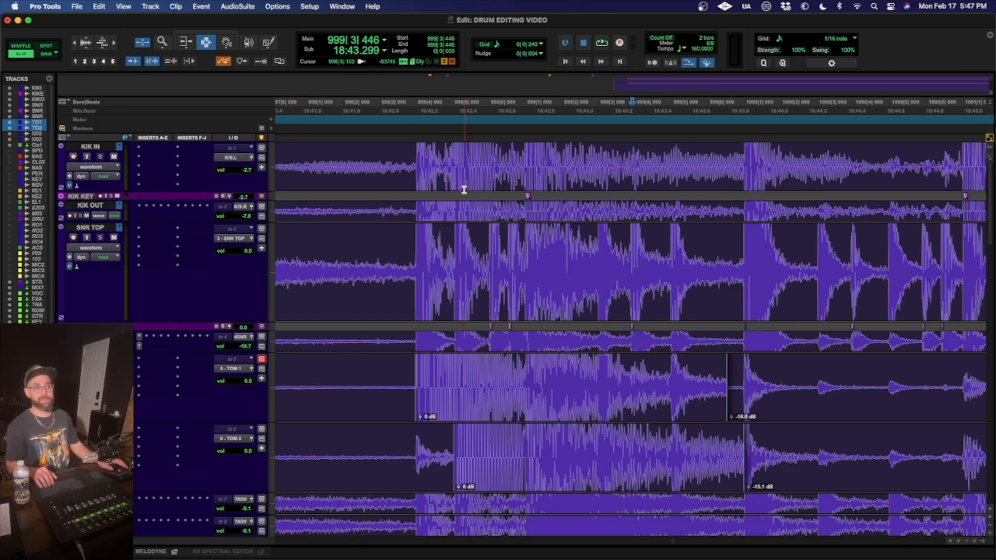
- Play the edited drum section from 997|2 to about bar 1025, reviewing the mixer and the drum tracks
key("r")
key("r")
key("r")
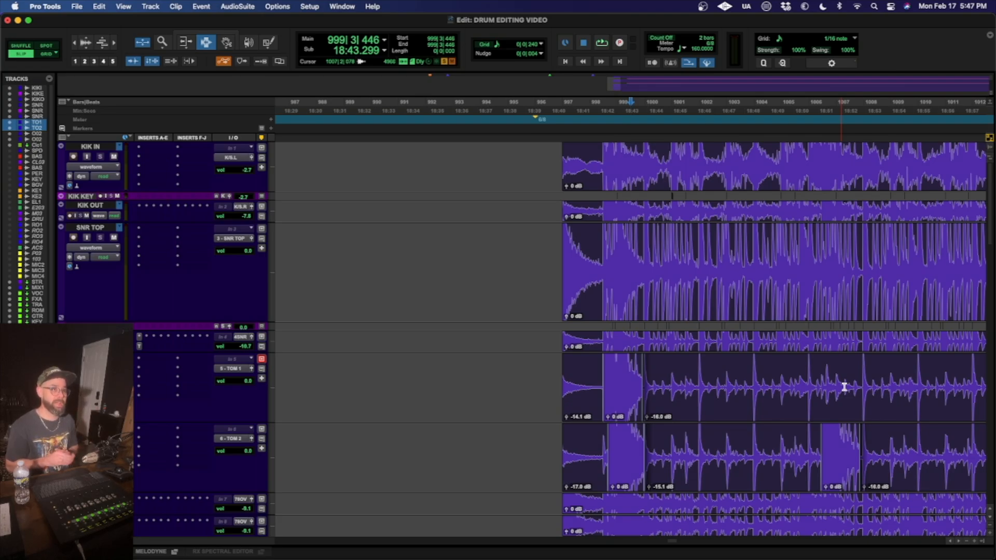
scroll(691, 313, "right", 5)
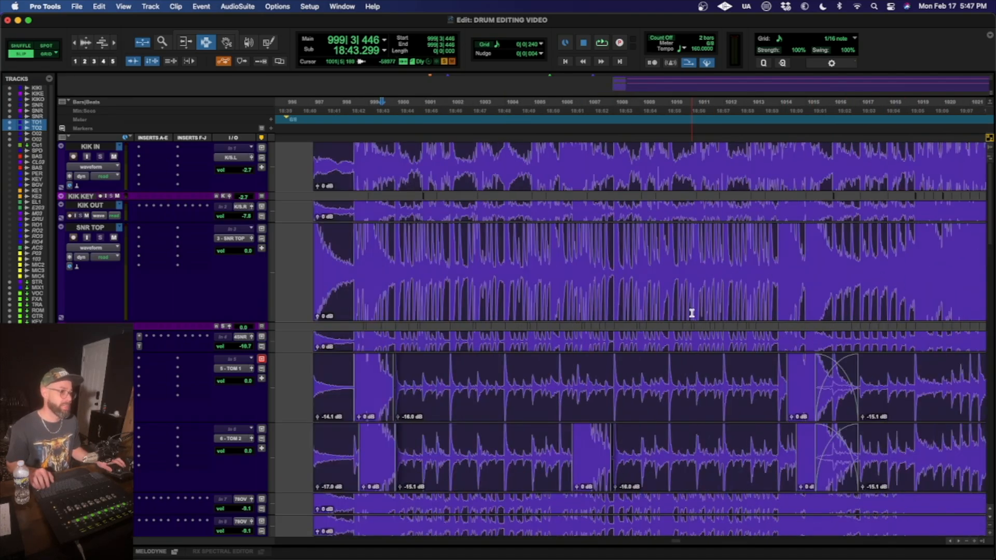
key("r")
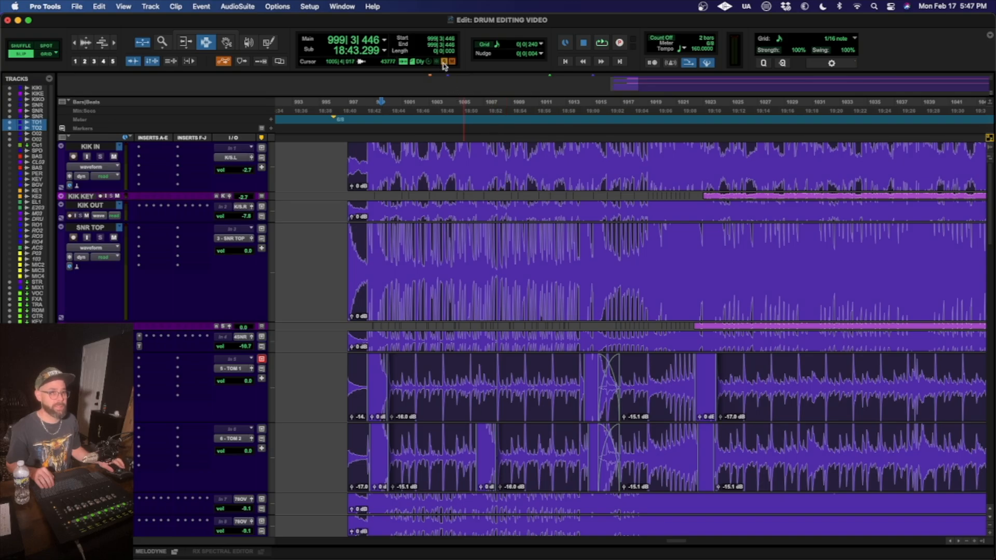
left_click(350, 165)
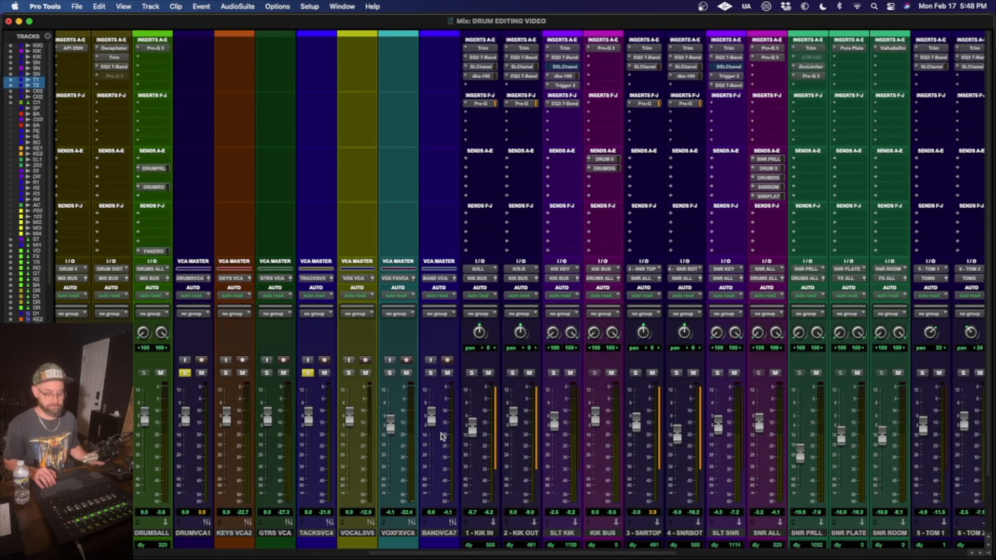
key("space")
key("super+equal")
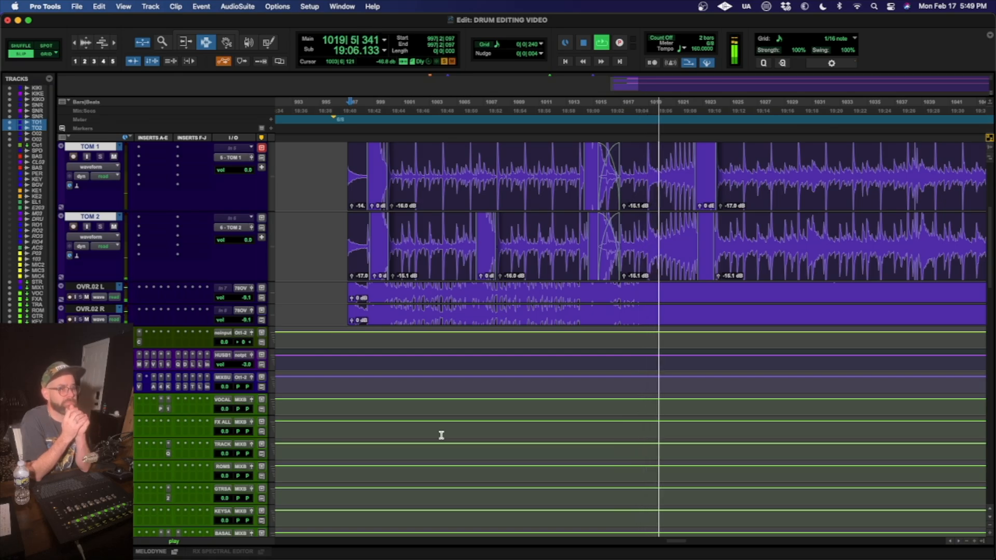
scroll(500, 348, "up", 1)
scroll(499, 349, "up", 8)
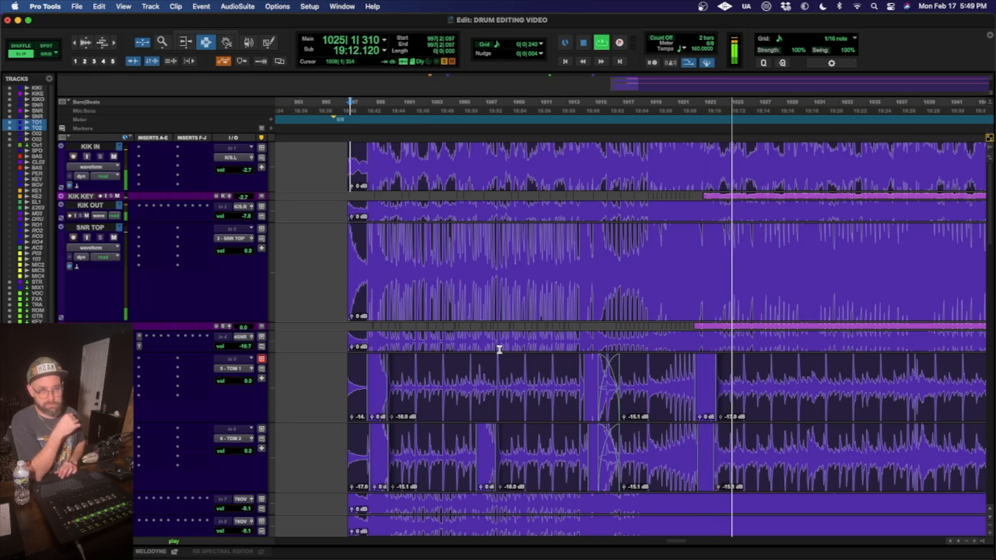
key("space")
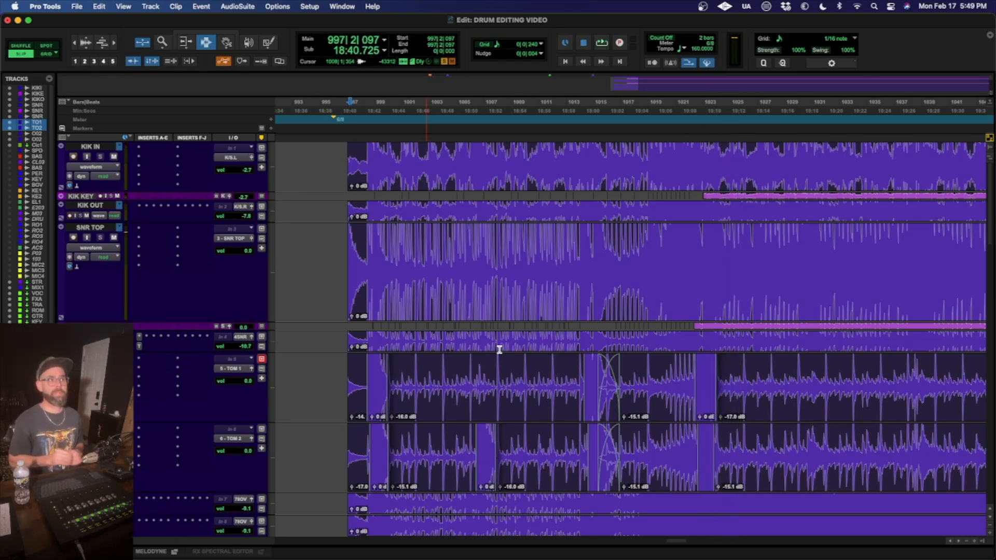